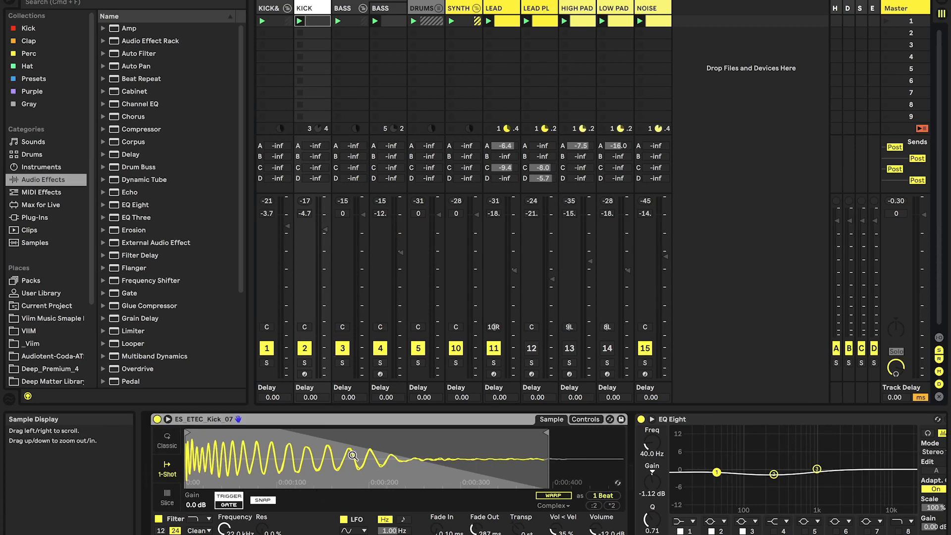
- Solo the KICK track during playback and examine its sample and device chain
click(351, 455)
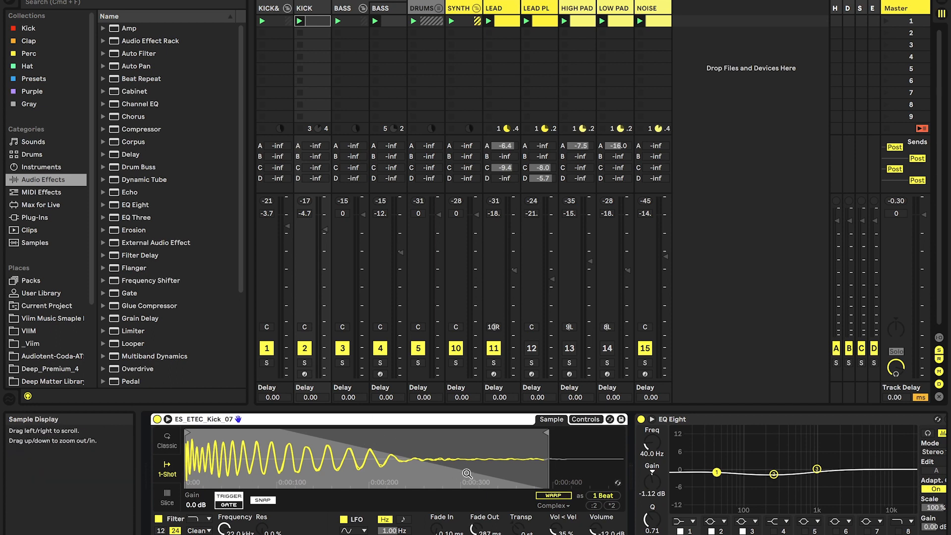
click(304, 363)
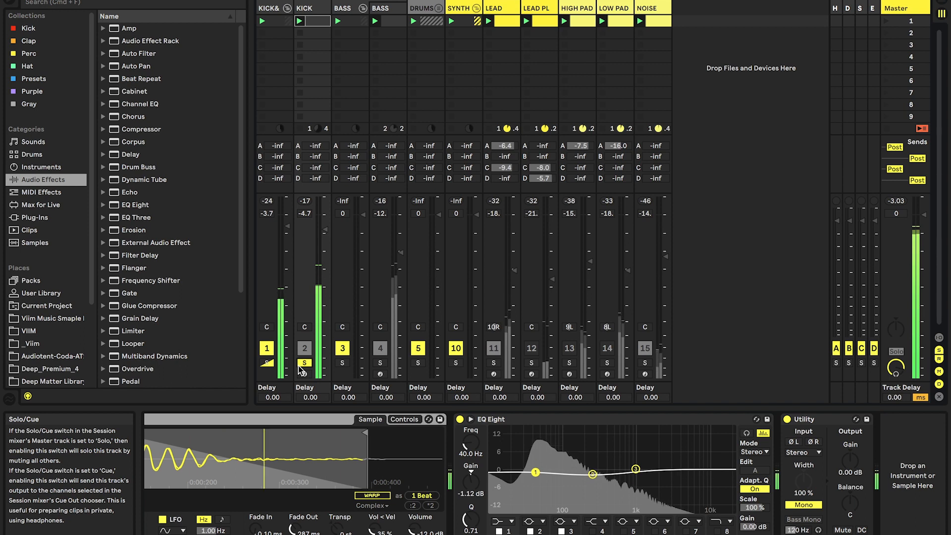
scroll(338, 430, left, 3)
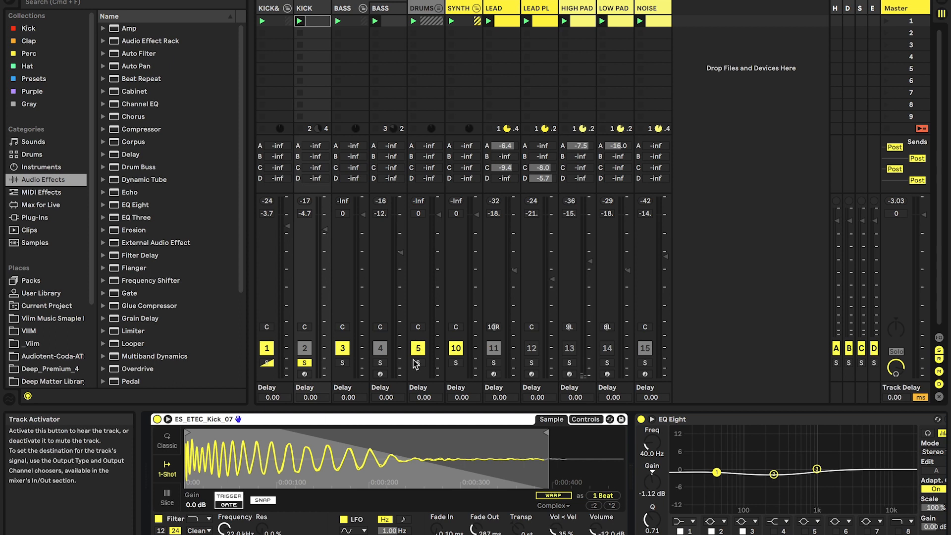
- Solo the BASS track and inspect its Repro-5 synth, switching from the Tweaks view to the Synth view before closing the plug-in window
click(380, 362)
click(387, 9)
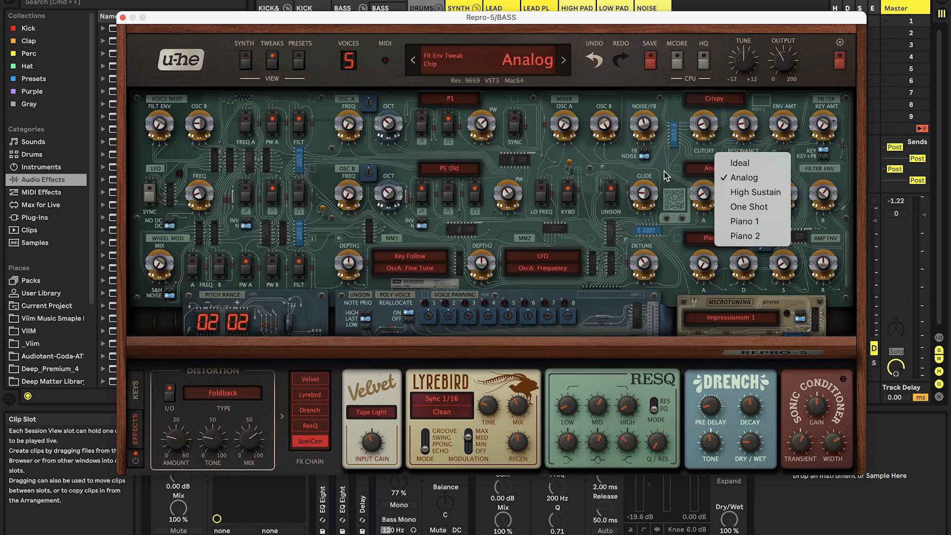
click(668, 175)
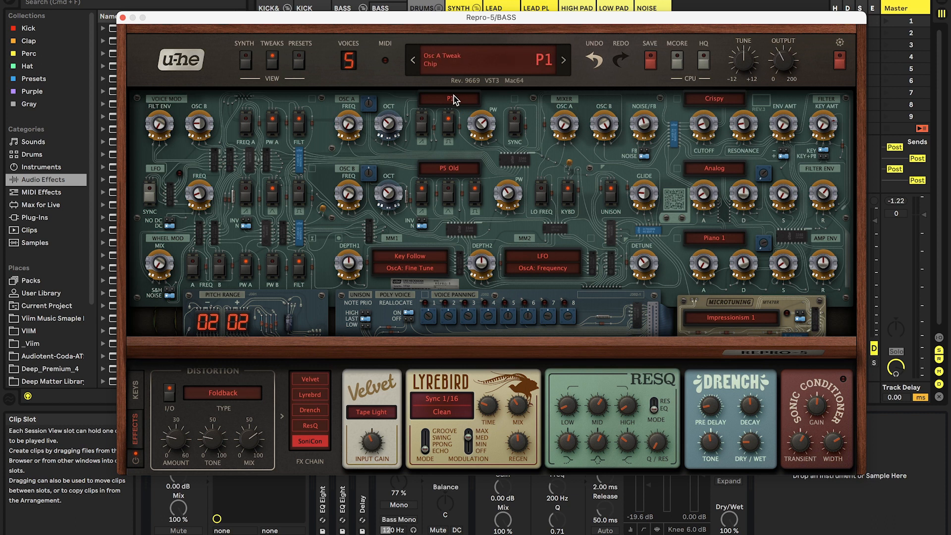
click(246, 61)
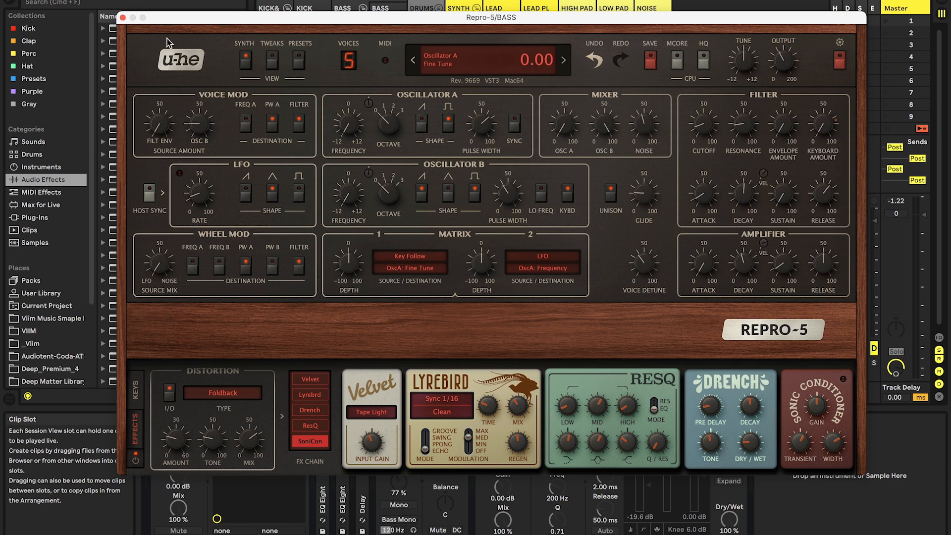
click(123, 17)
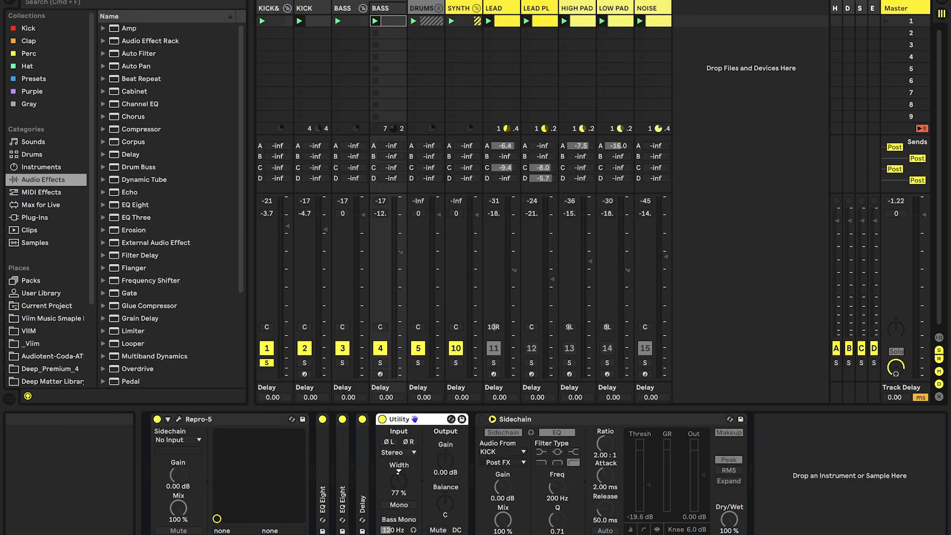
- Unfold the first EQ Eight on the BASS track to inspect its low-cut band, fold it again, and unfold the second EQ Eight
double_click(323, 486)
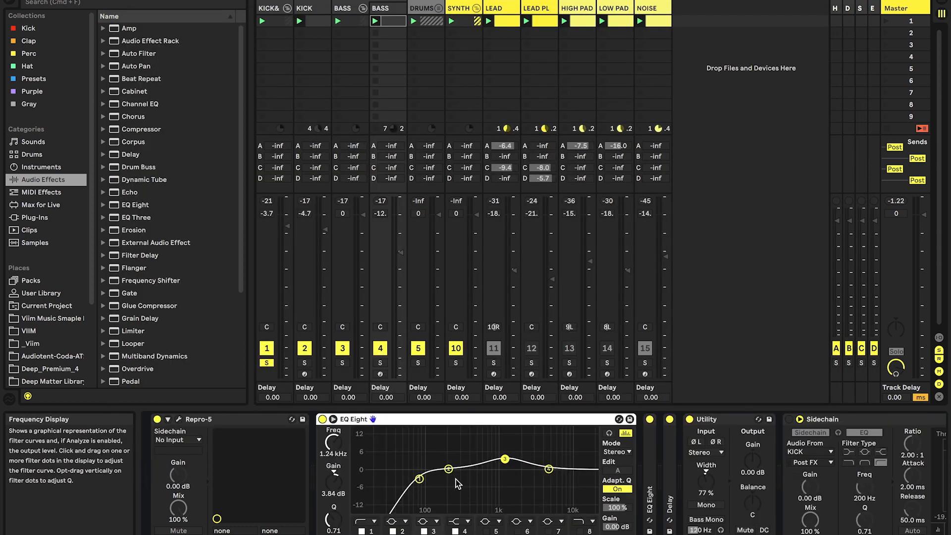
click(419, 479)
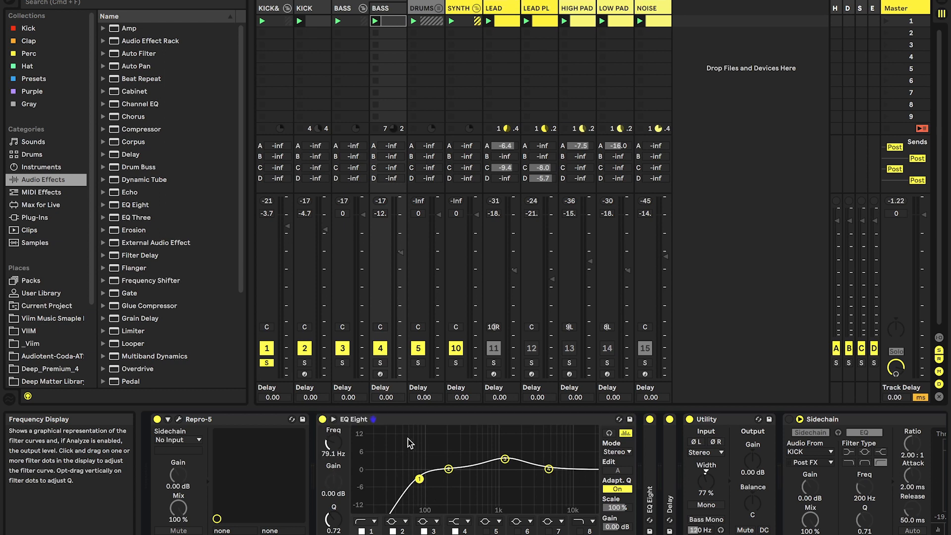
double_click(375, 421)
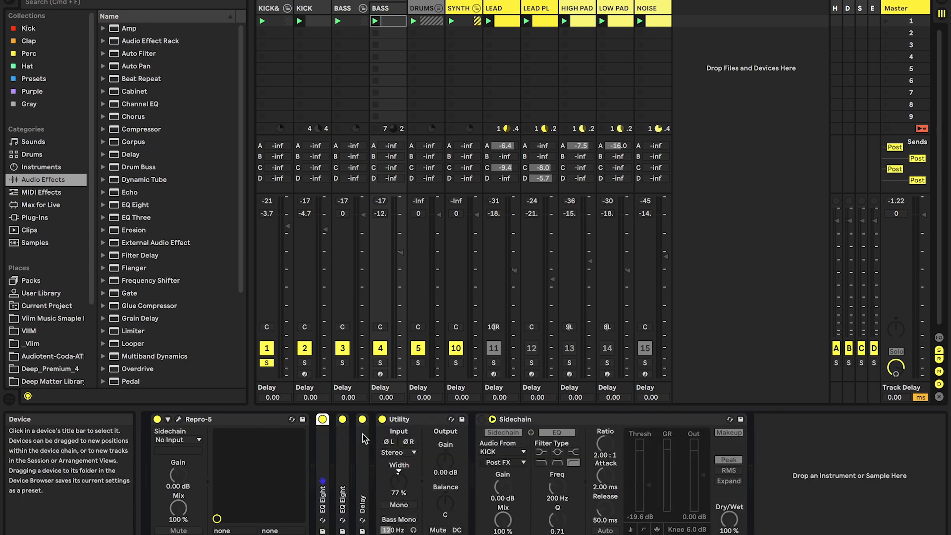
double_click(345, 454)
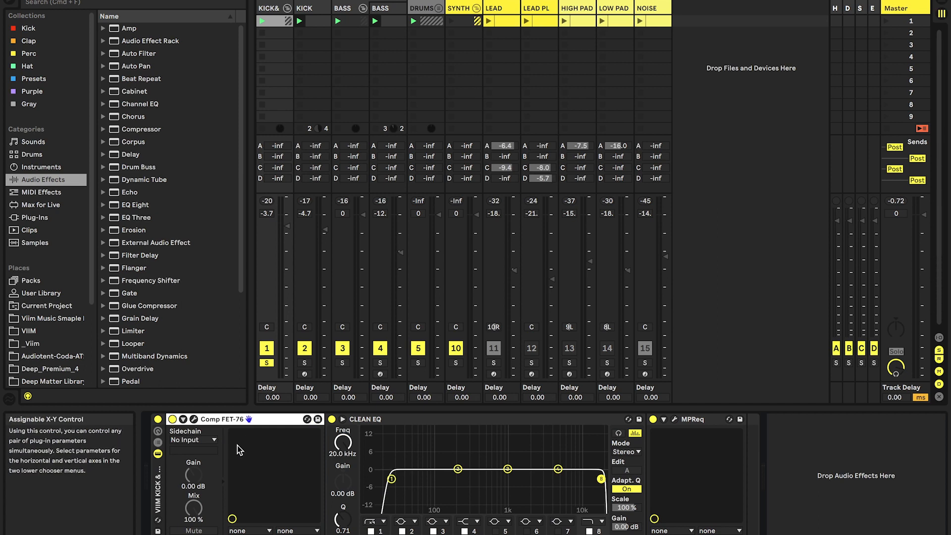
- Inspect Comp FET-76 on the KICK&BASS group, fold CLEAN EQ, and swap the compressor window for the MPReq plug-in window
click(194, 419)
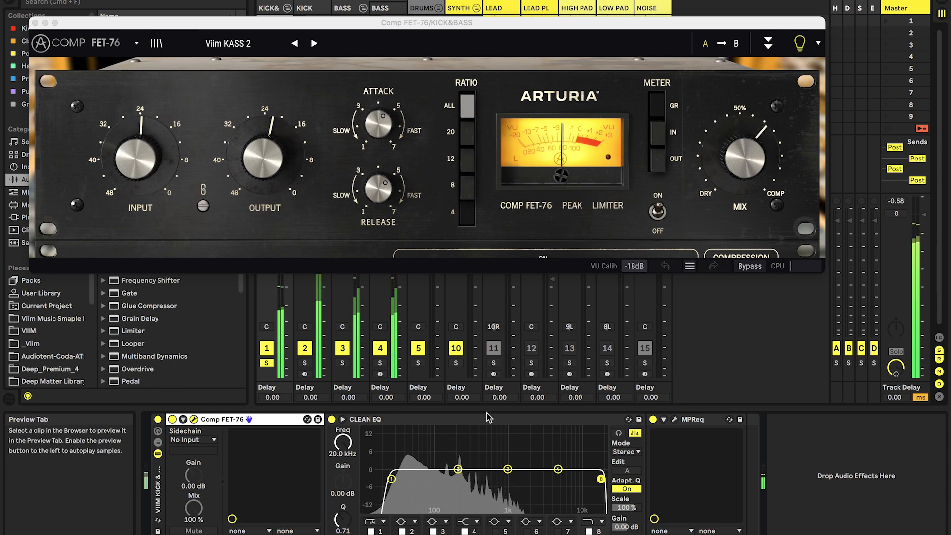
double_click(367, 422)
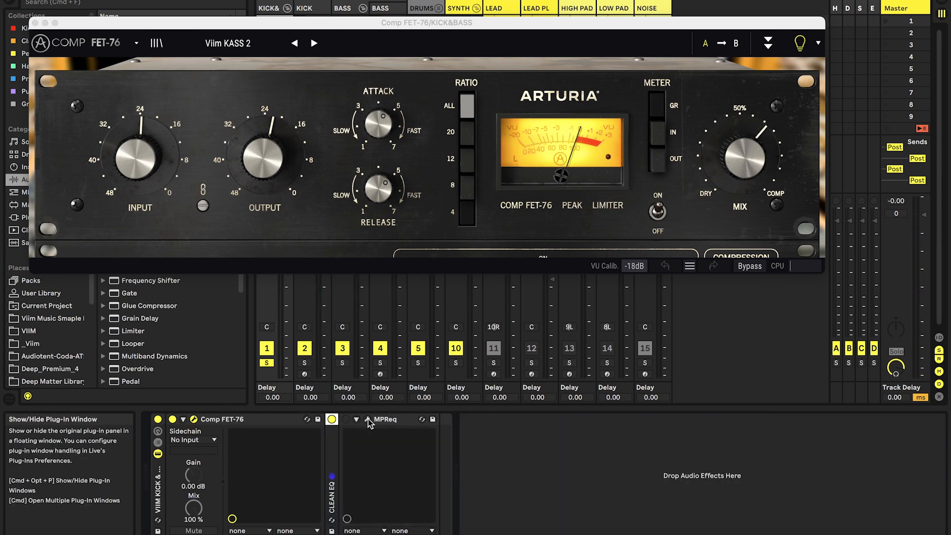
click(367, 420)
click(35, 23)
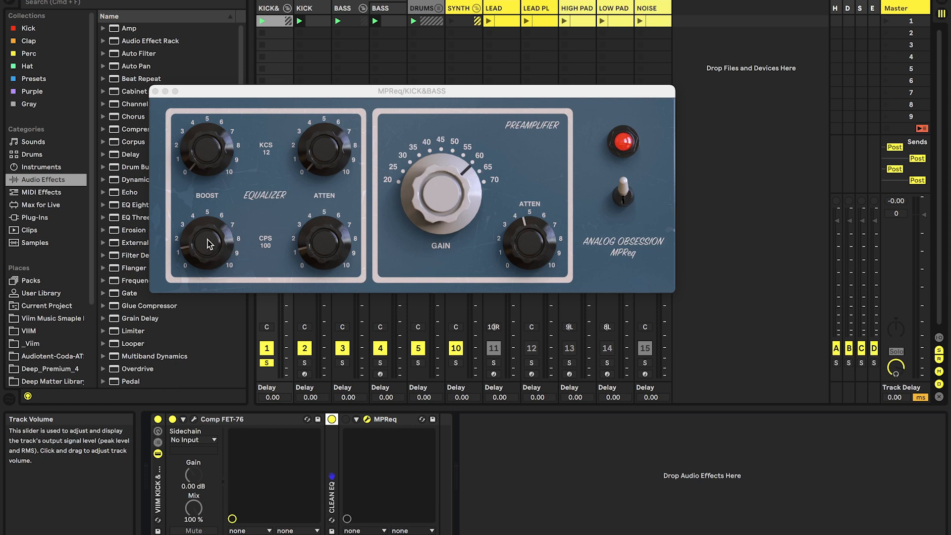
- Activate MPReq on the KICK&BASS group, comparing it on and bypassed during playback, and close its window
key(space)
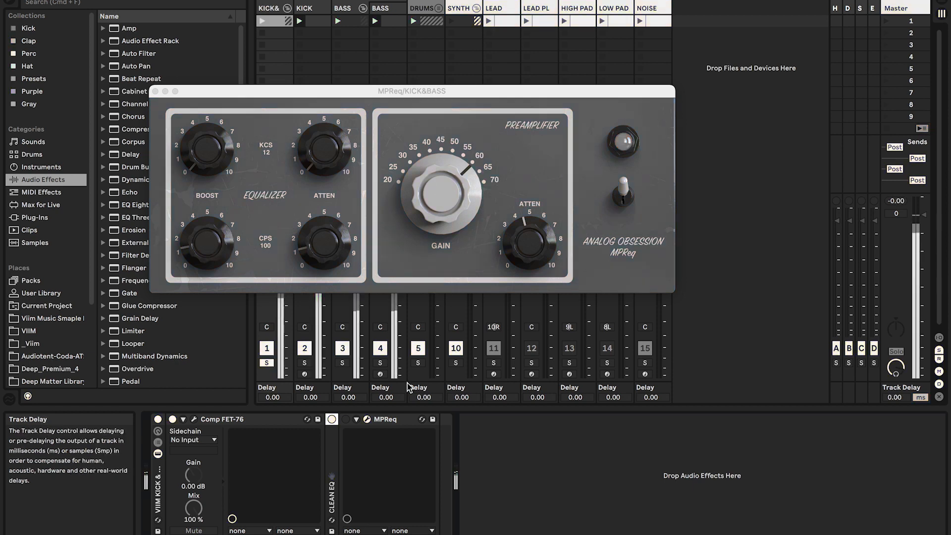
click(346, 420)
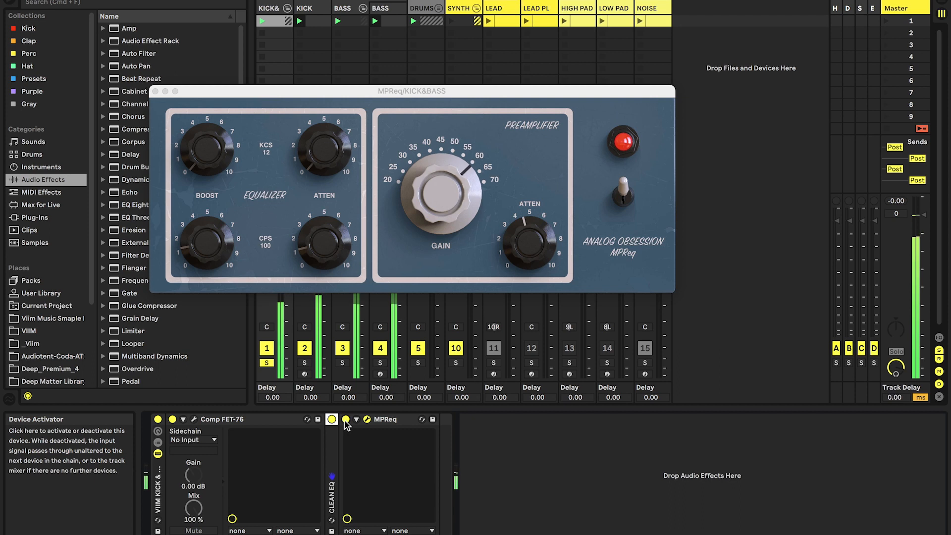
click(346, 420)
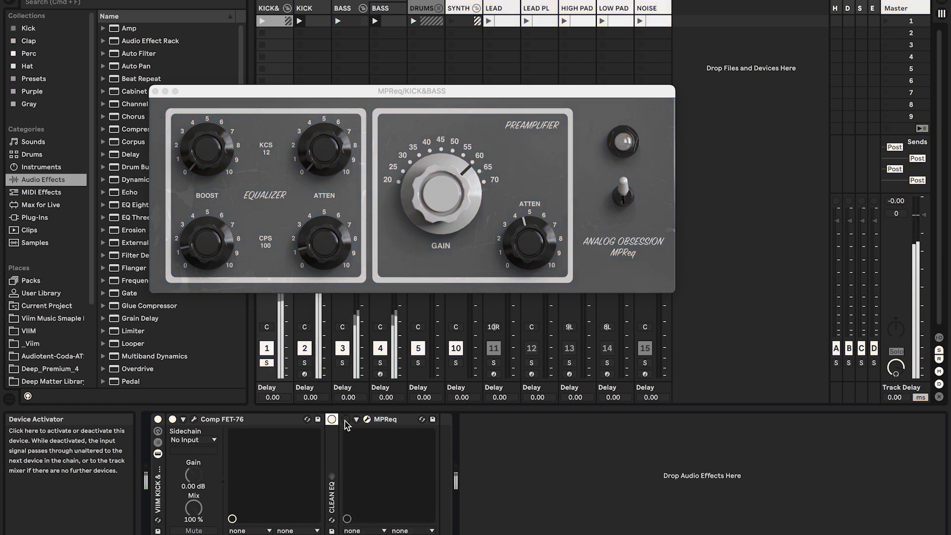
click(346, 420)
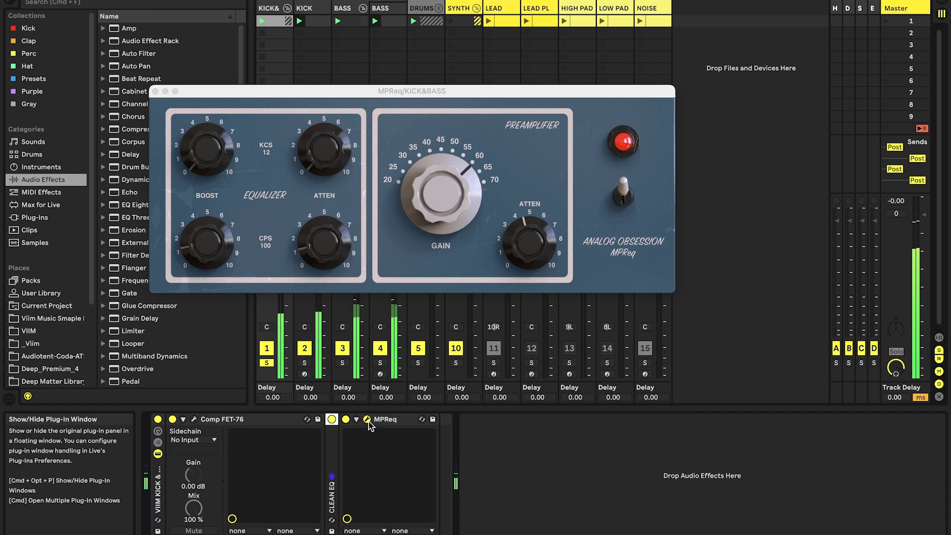
click(368, 420)
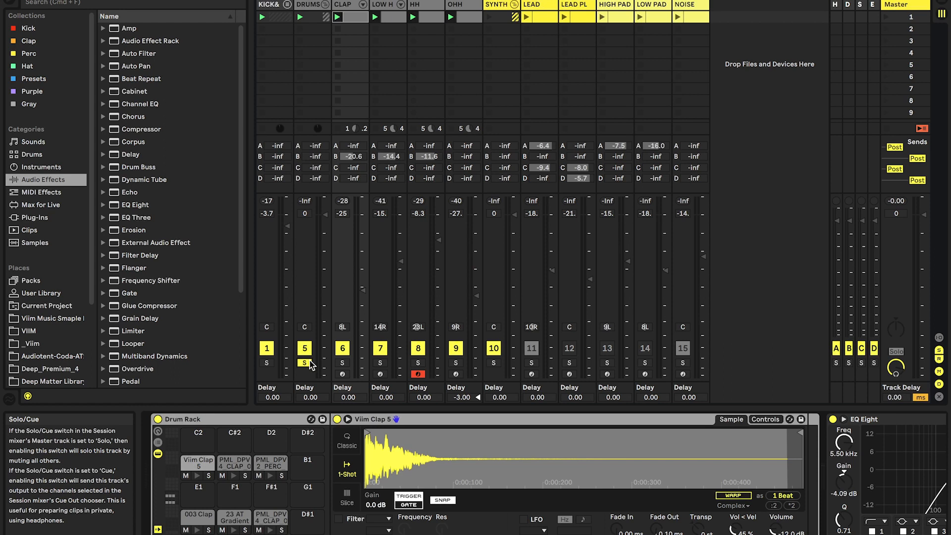
- Open the CLAP clip's MIDI notes and fit the whole eight-bar pattern in view
click(355, 18)
drag(406, 290, 397, 289)
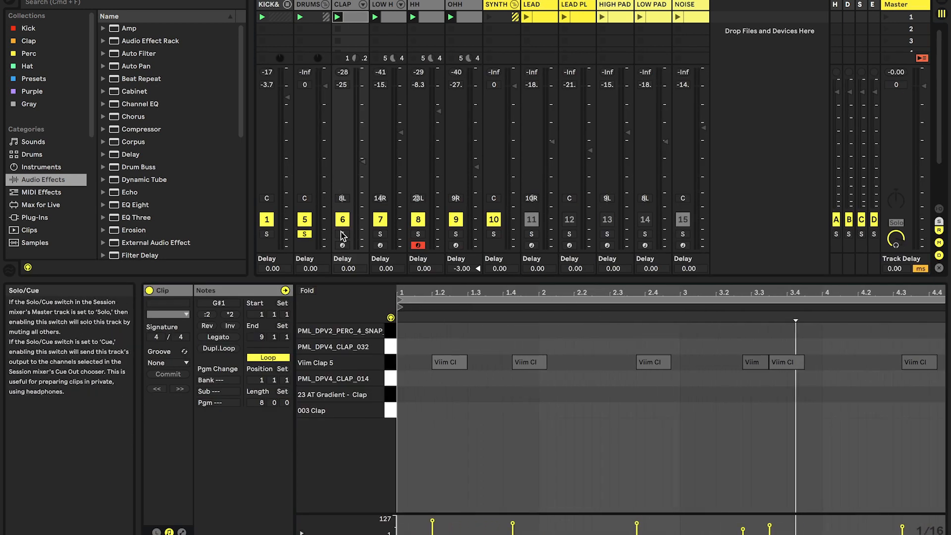
drag(548, 294, 470, 294)
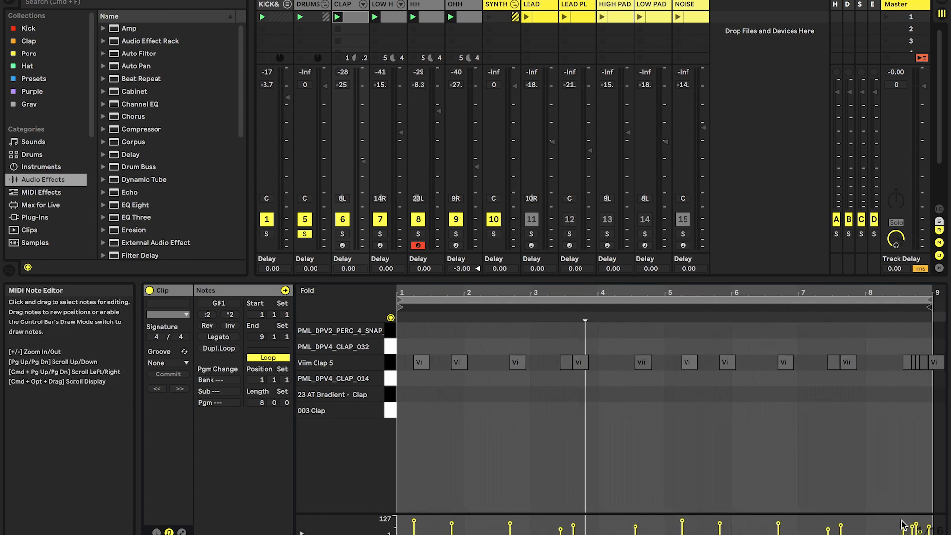
- Solo the KICK&BASS group together with the CLAP track and play them back
super+click(270, 235)
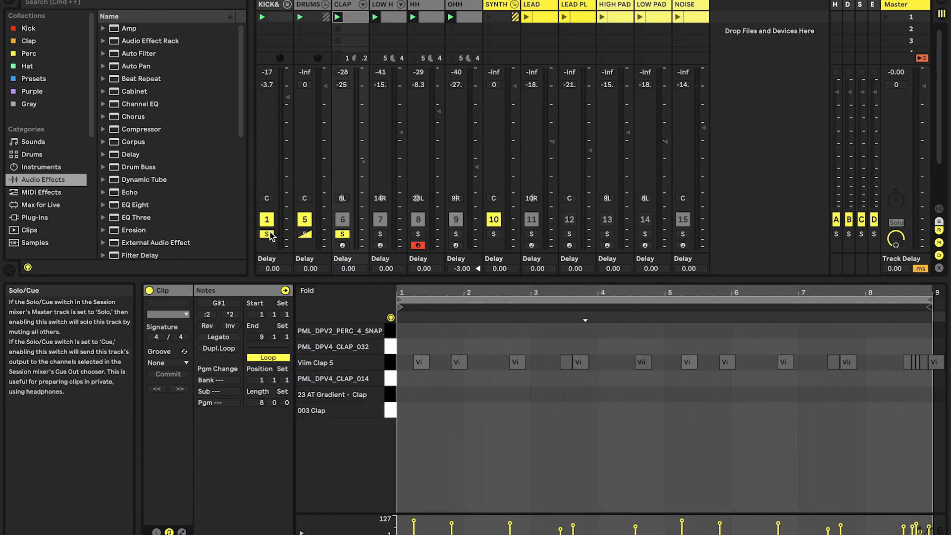
key(space)
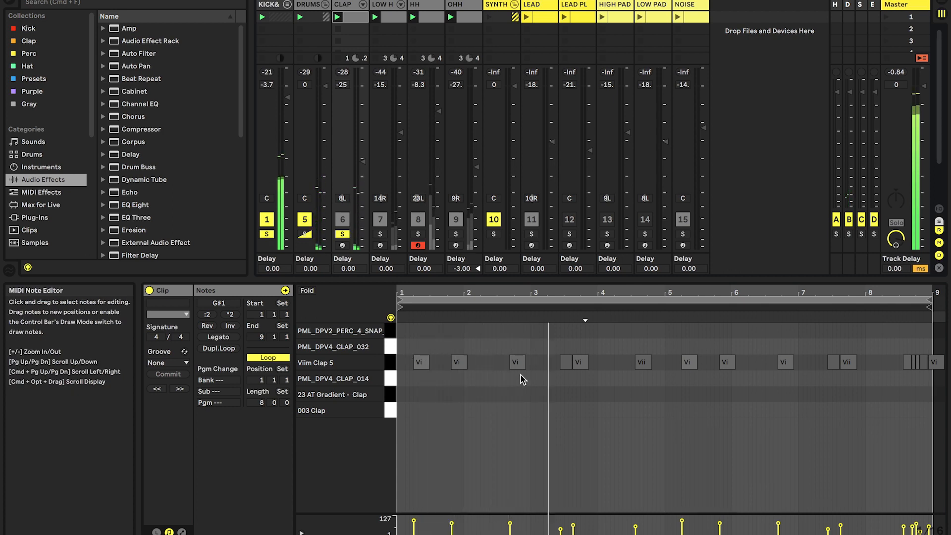
key(space)
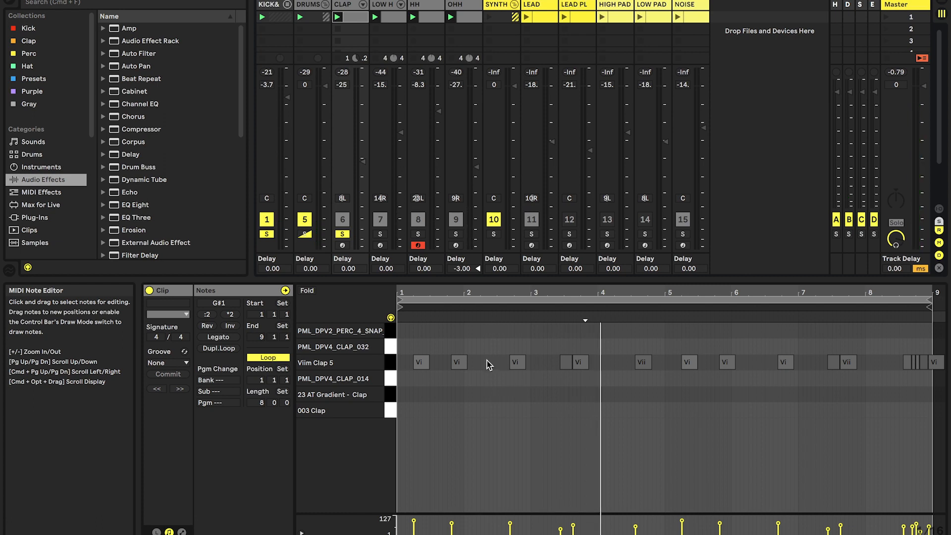
- Return to the CLAP track's devices and review its EQ Eight and Reverb settings
click(307, 290)
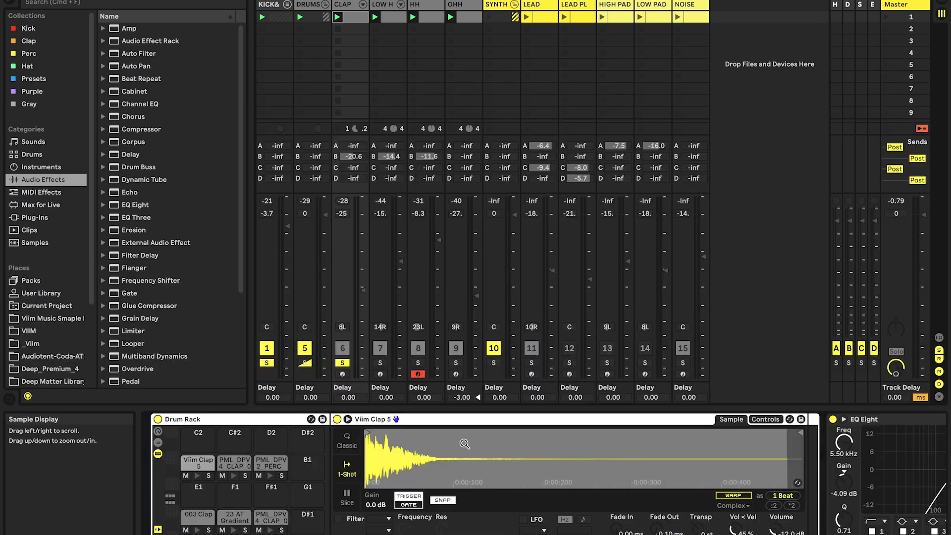
scroll(493, 485, right, 5)
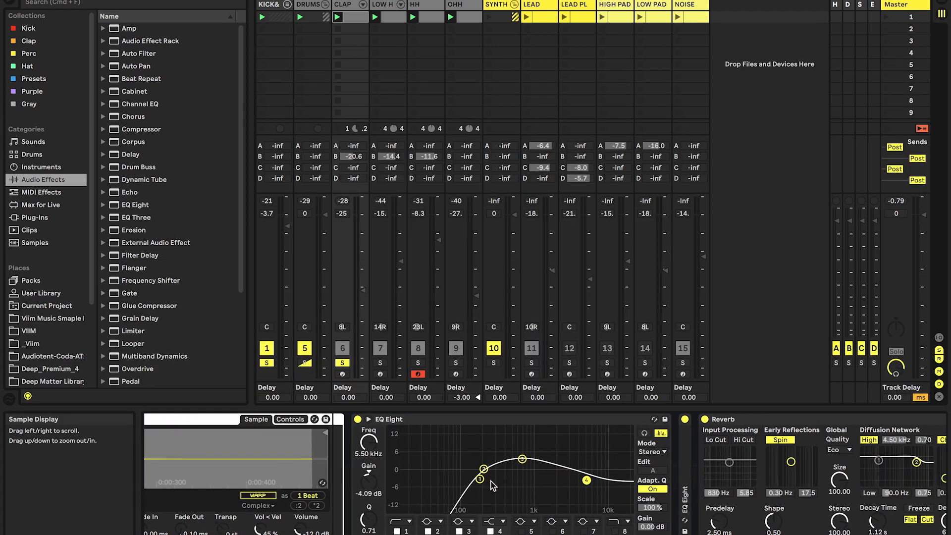
scroll(550, 441, right, 5)
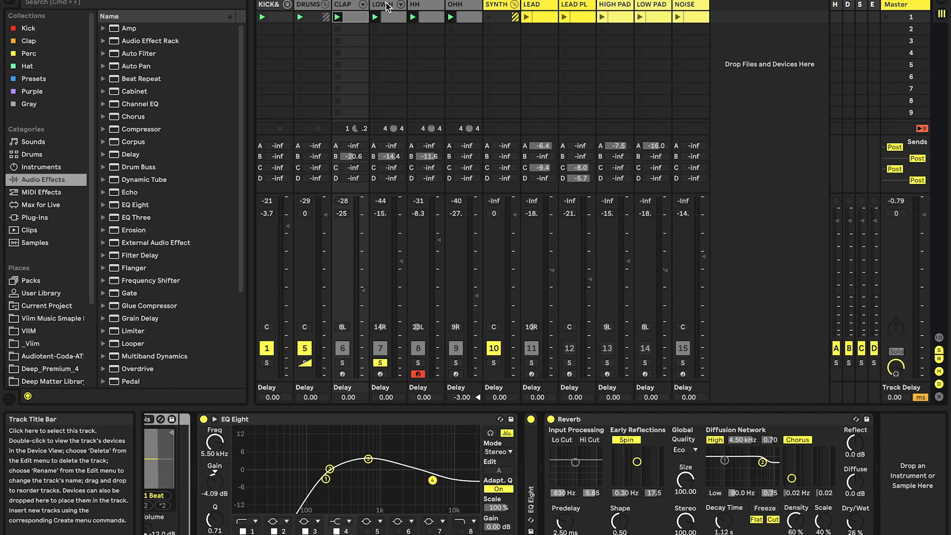
- On the LOW H track, group the effects from EQ Eight through Haas Effect 5m into an Audio Effect Rack and toggle it for comparison
click(387, 5)
scroll(573, 475, right, 10)
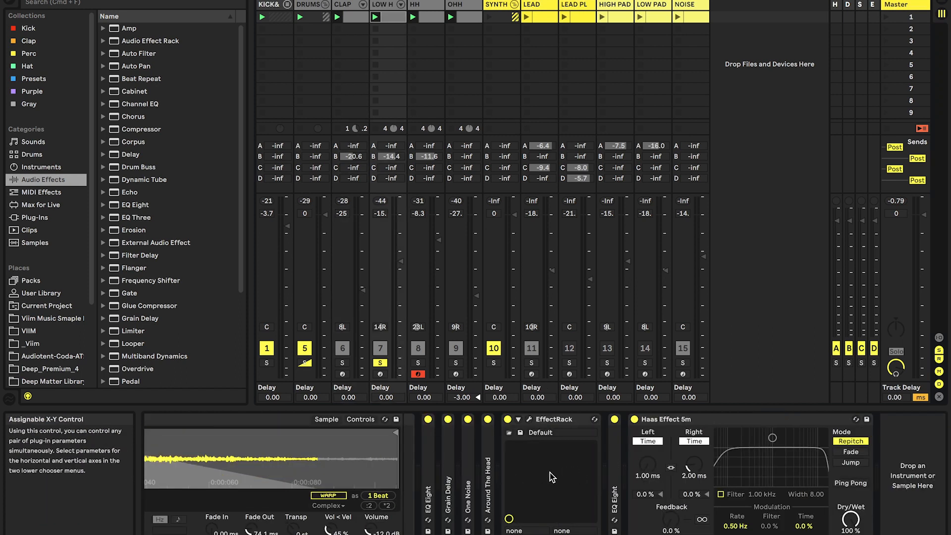
click(427, 421)
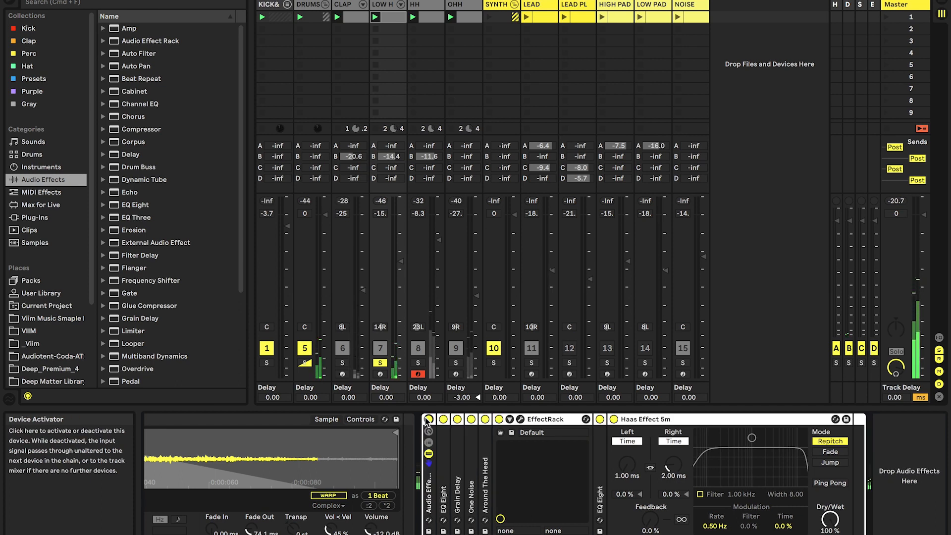
click(427, 420)
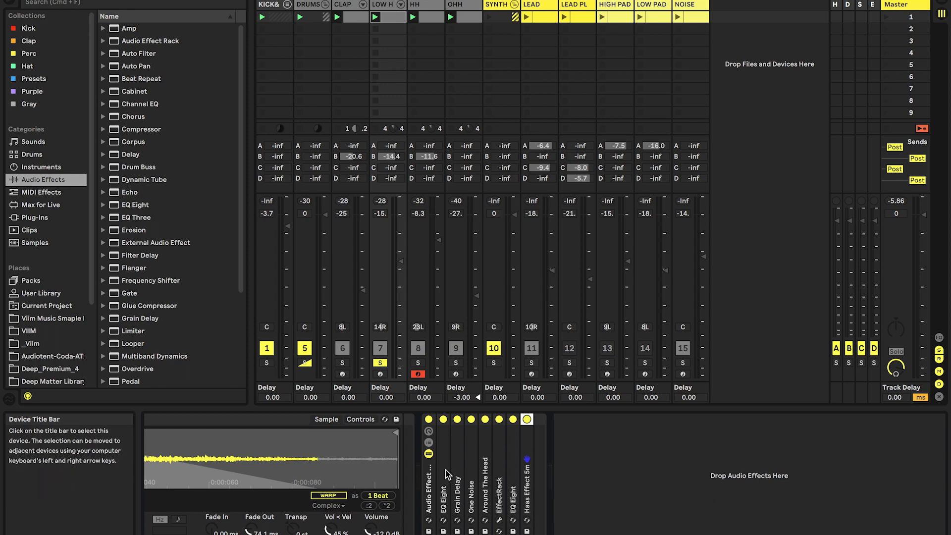
- Deactivate the rack's effects from Grain Delay through Haas Effect 5m, leaving only the first EQ Eight active
click(527, 419)
click(513, 419)
click(499, 419)
click(485, 419)
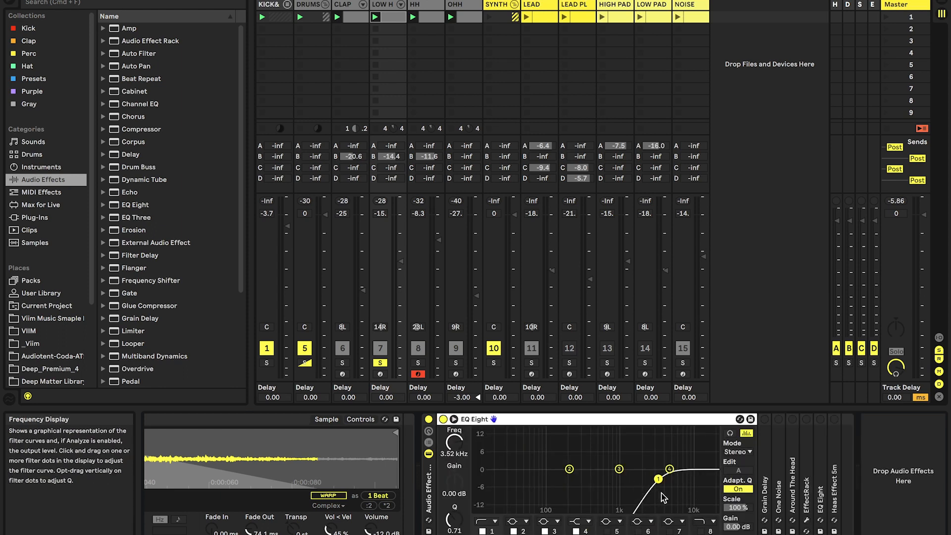
- Fold EQ Eight and reactivate Grain Delay and One Noise one after the other, unfolding each to review its settings
double_click(480, 420)
double_click(456, 432)
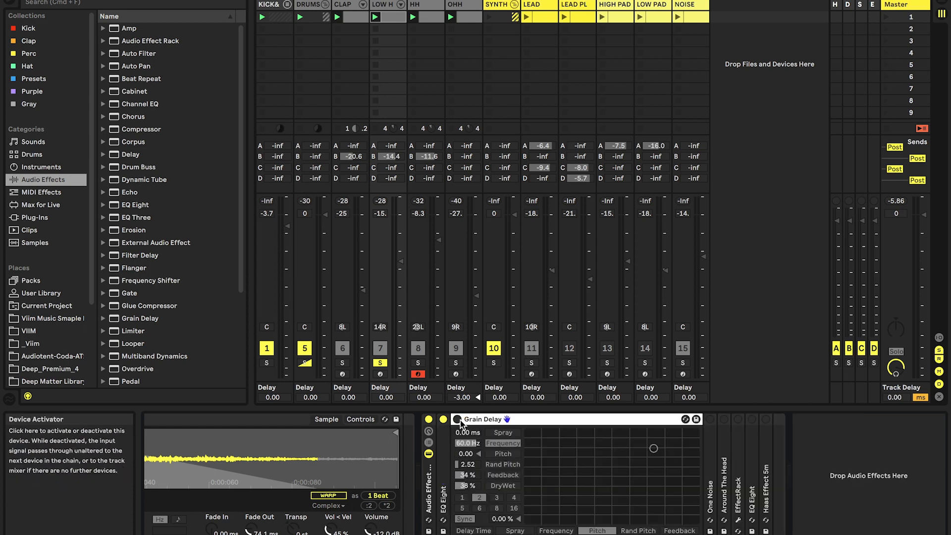
click(456, 420)
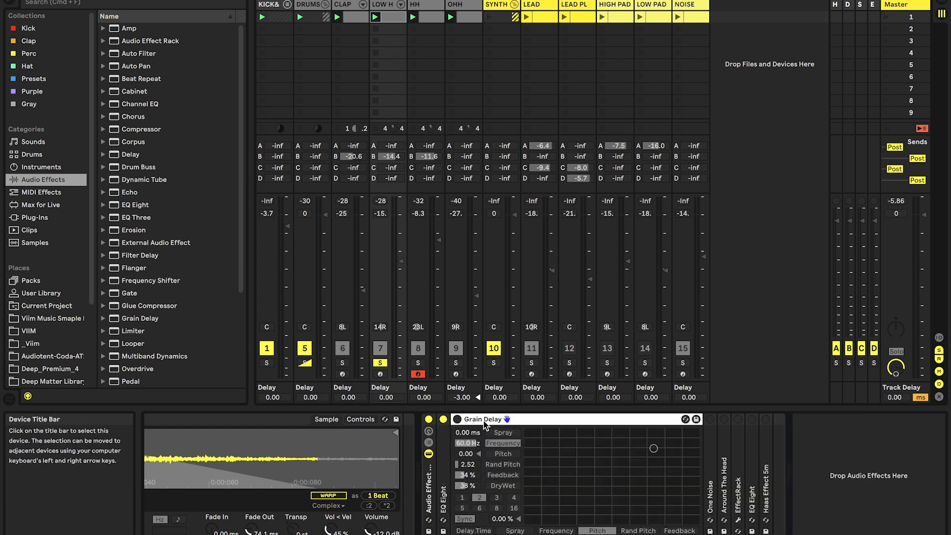
click(457, 419)
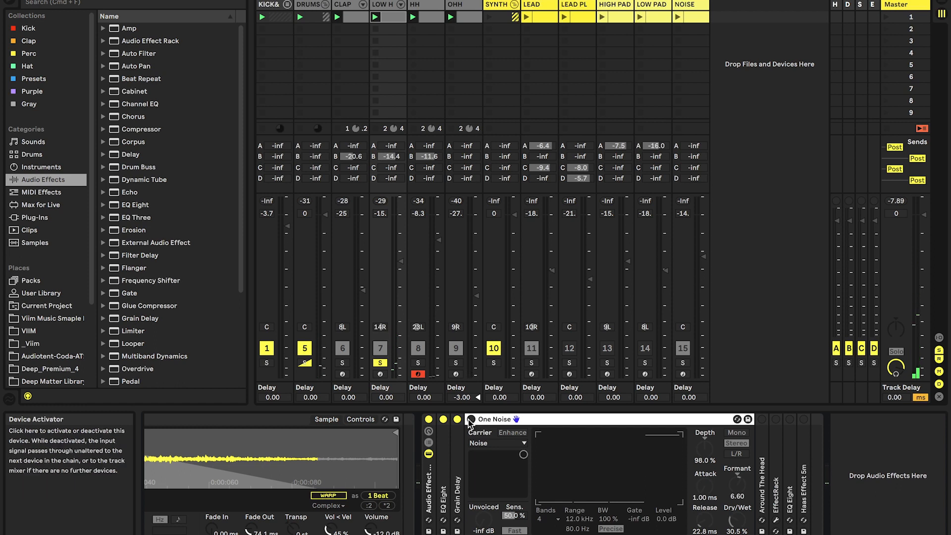
click(471, 419)
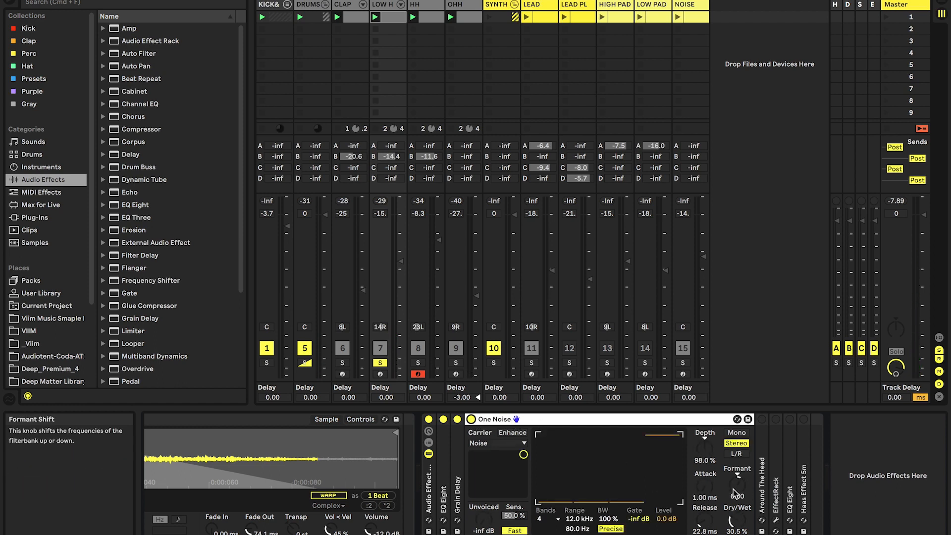
- Toggle One Noise off and on for comparison, fold it, and activate Around The Head to review its settings
click(471, 420)
click(471, 420)
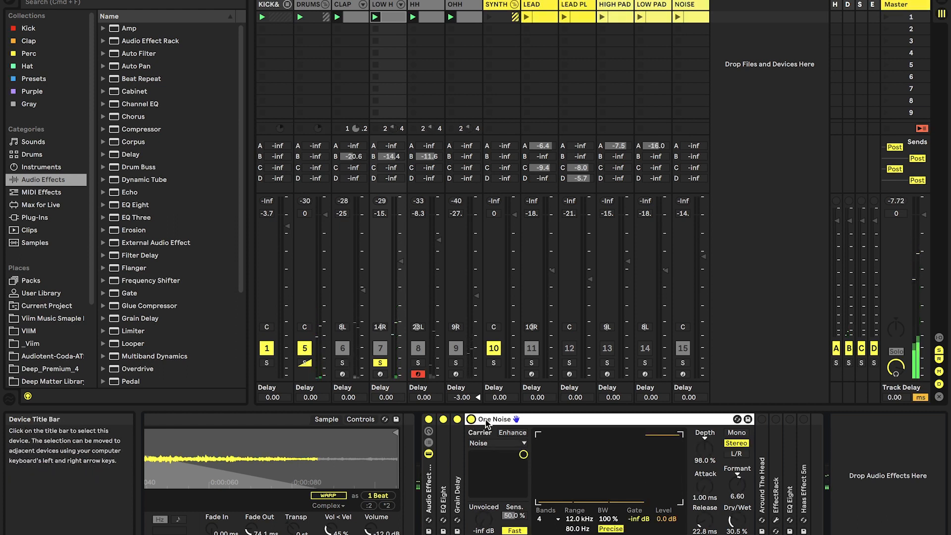
click(485, 420)
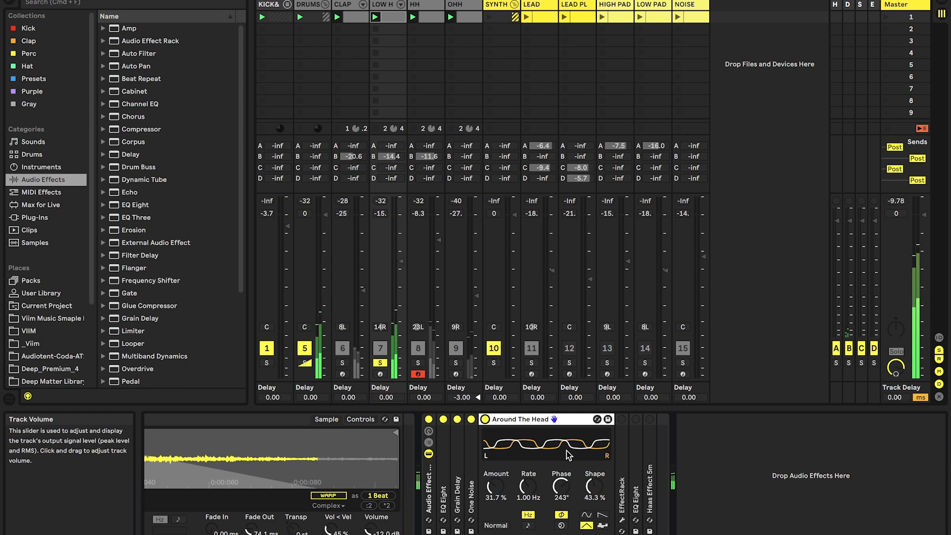
double_click(519, 422)
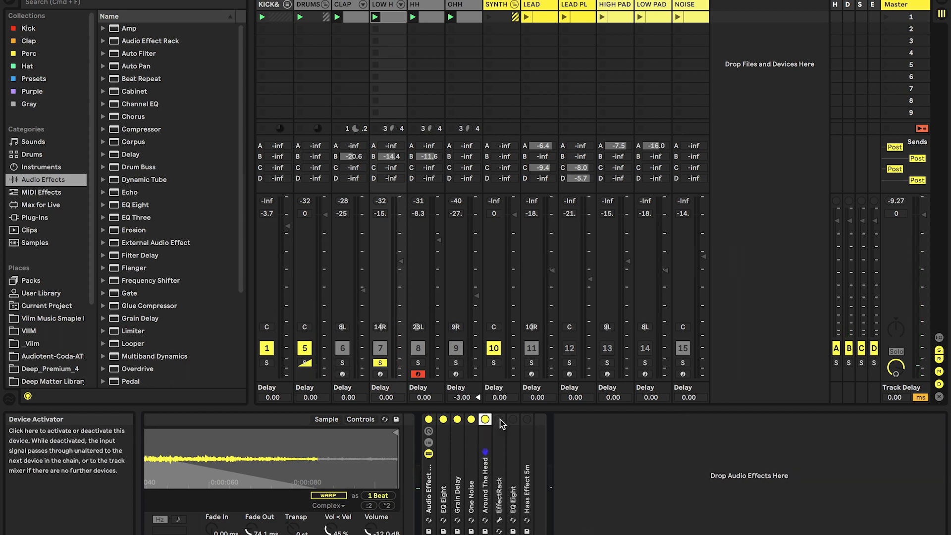
- Reactivate EffectRack and review its Decapitator and EchoBoy modules, bypassing and re-enabling EchoBoy for comparison
click(485, 452)
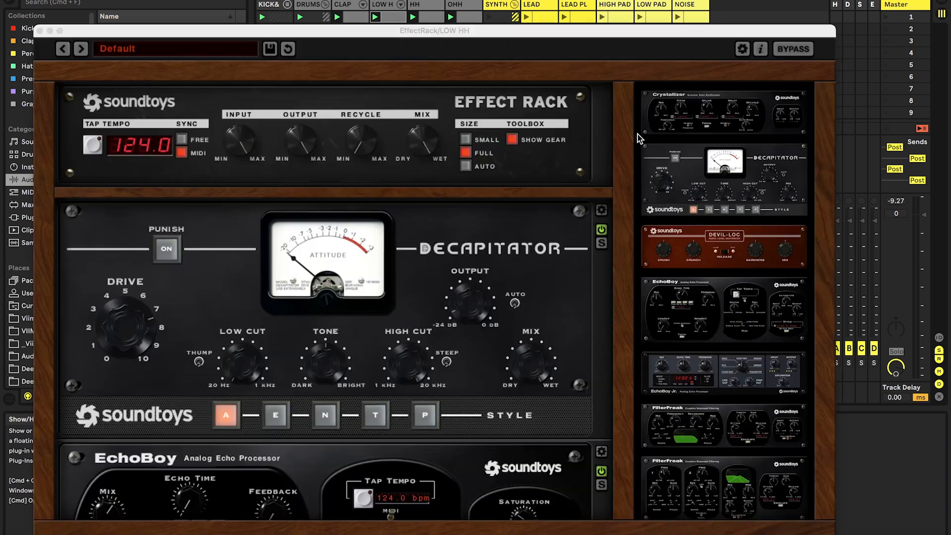
scroll(529, 252, down, 5)
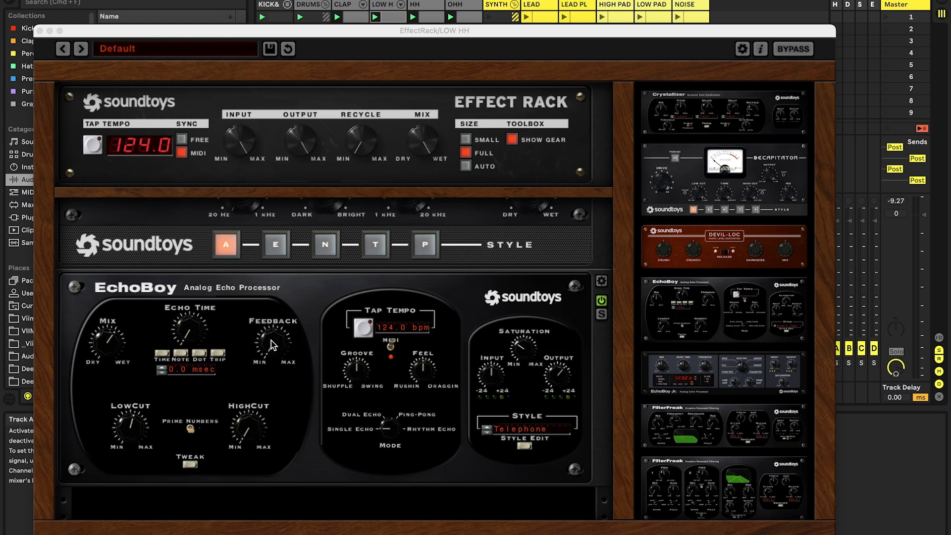
click(519, 433)
click(519, 423)
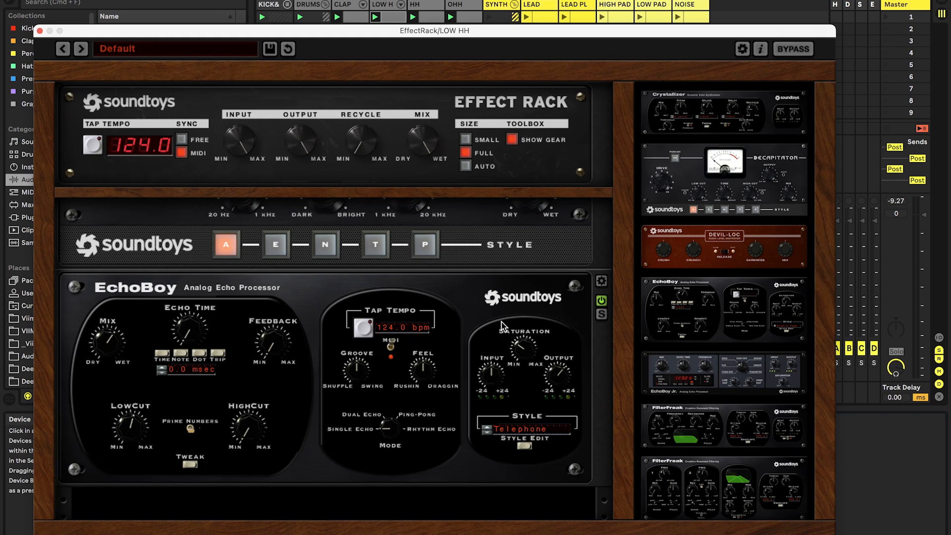
click(603, 301)
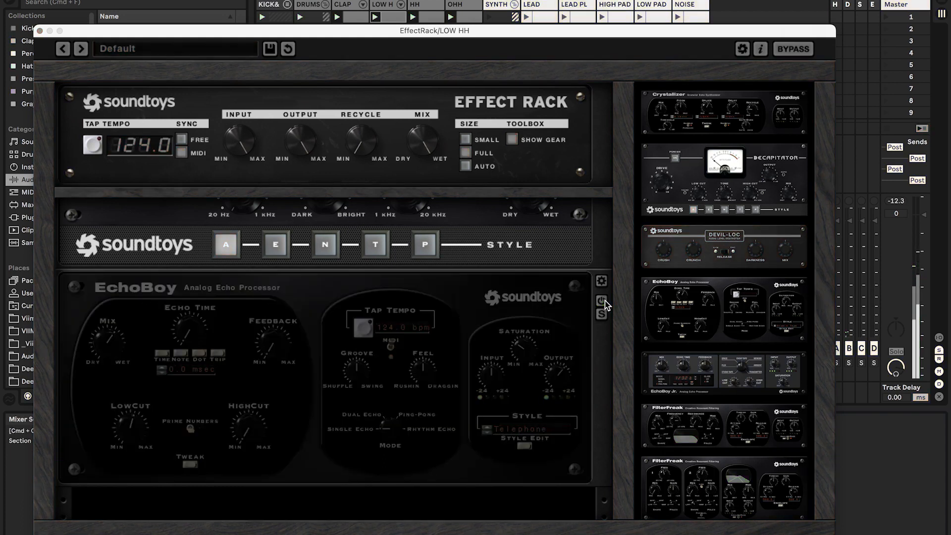
click(601, 300)
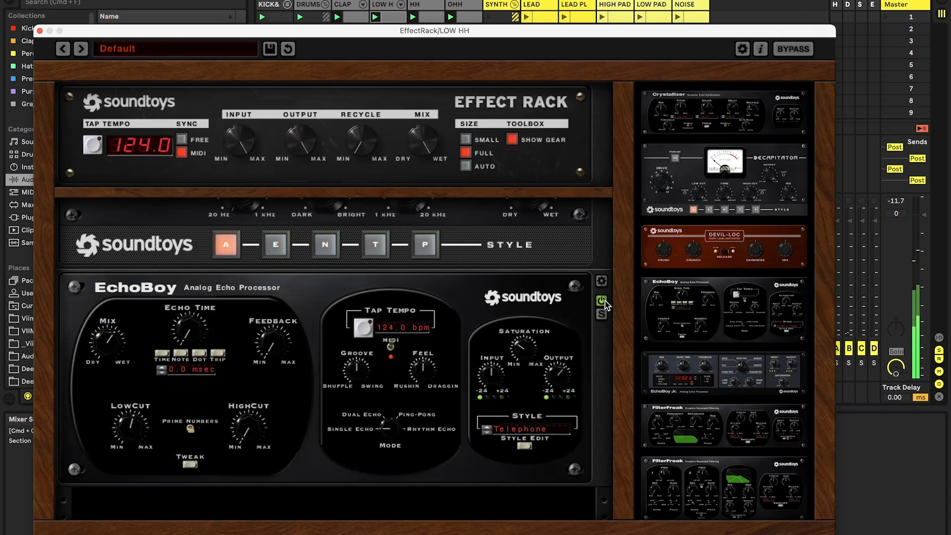
click(40, 31)
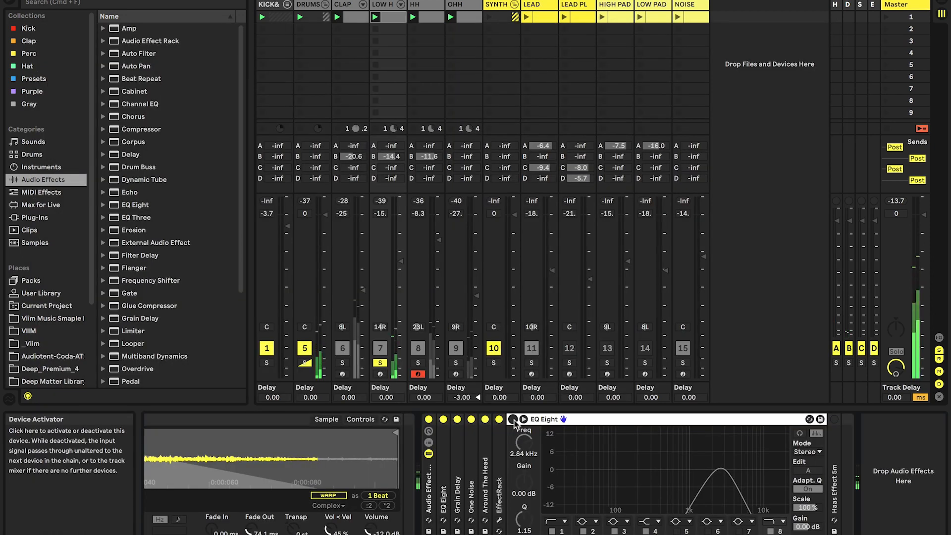
- Reactivate the rack's second EQ Eight and fold it, and unfold Haas Effect 5m to review its delay times
click(514, 420)
double_click(547, 420)
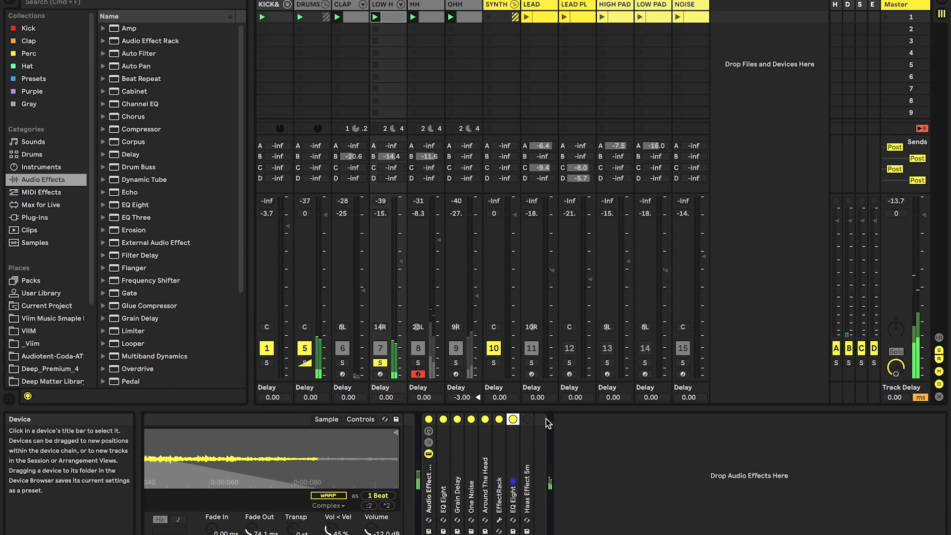
double_click(531, 424)
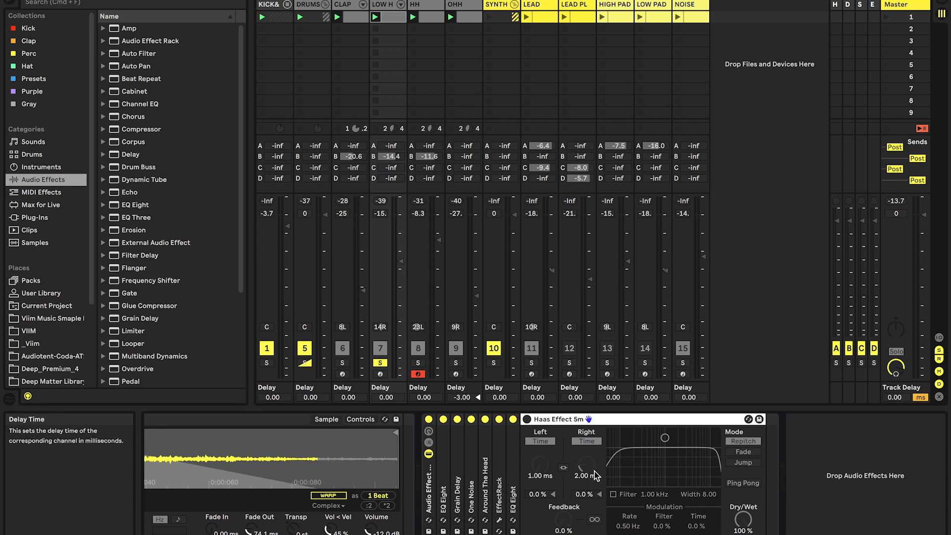
click(581, 464)
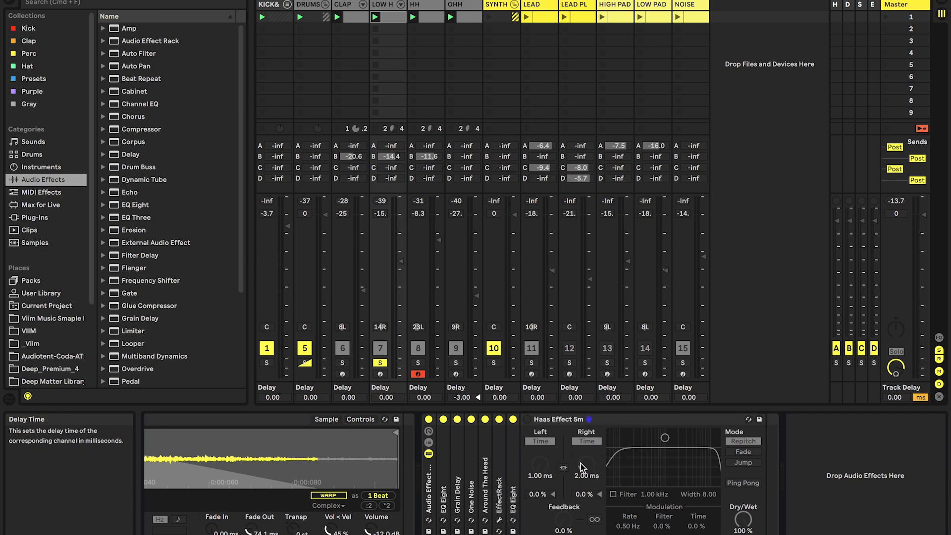
- Solo the HH track, review its Mini V3 patch Viim Hat Dark, and audition the hat with its VCF Decay control
click(418, 363)
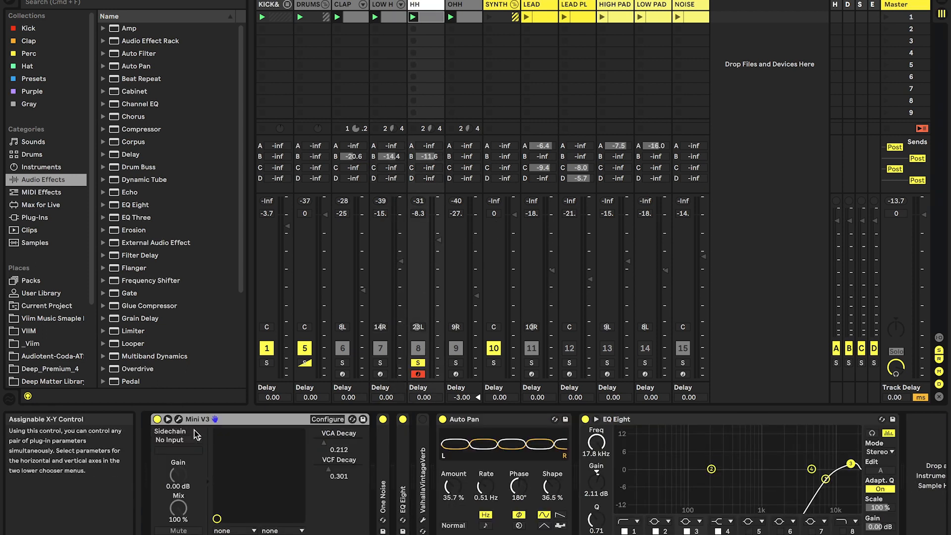
click(179, 420)
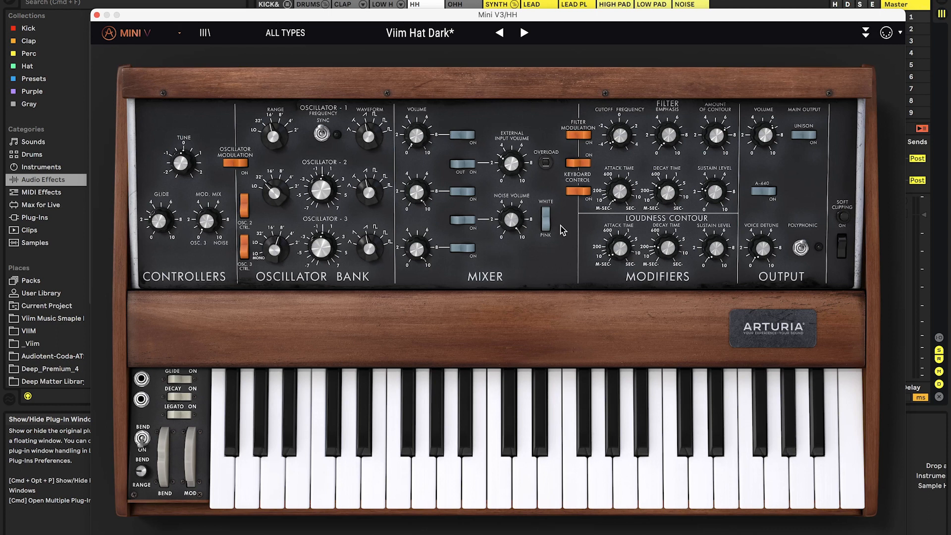
click(97, 15)
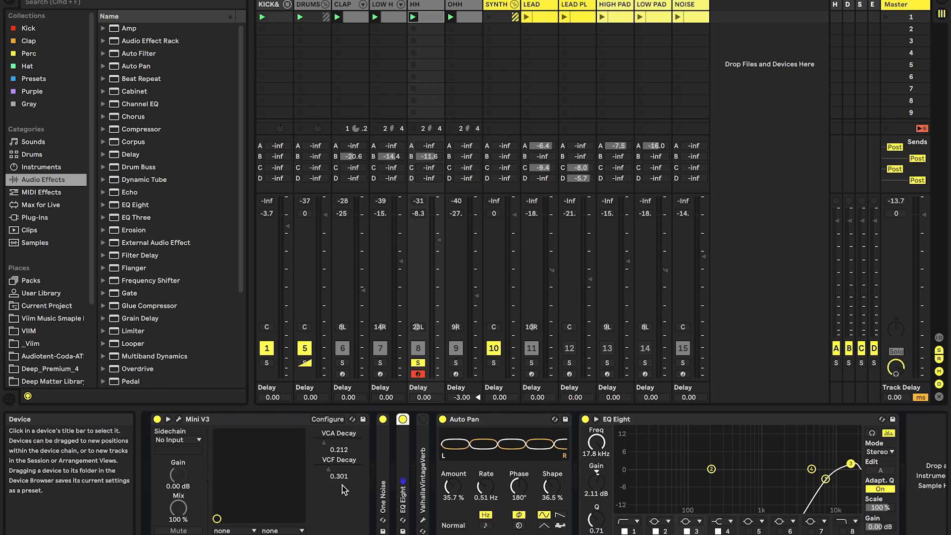
key(space)
mouse_move(328, 469)
mouse_down()
mouse_move(340, 469)
mouse_move(326, 470)
mouse_up()
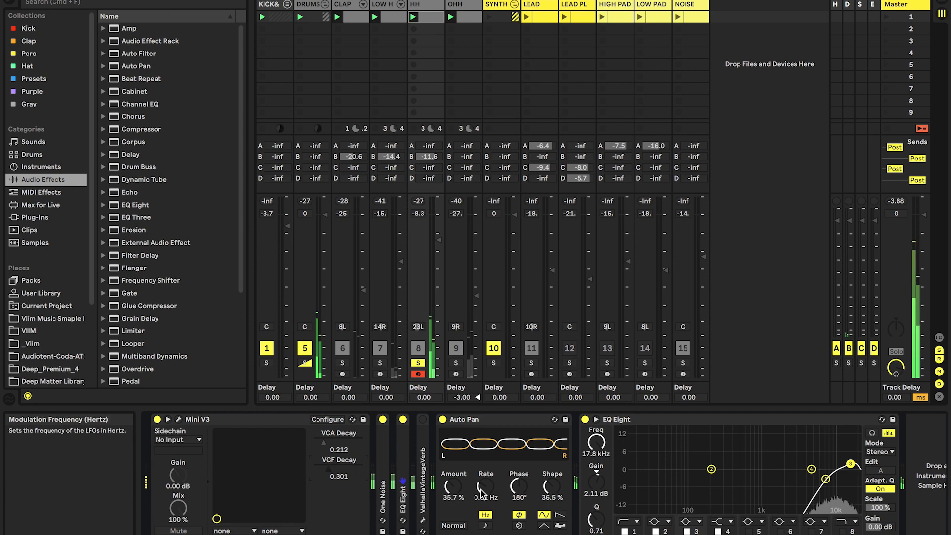
- Solo the OHH track and review its hi-hat sample and EQ Eight, comparing them with the HH track's devices
click(465, 6)
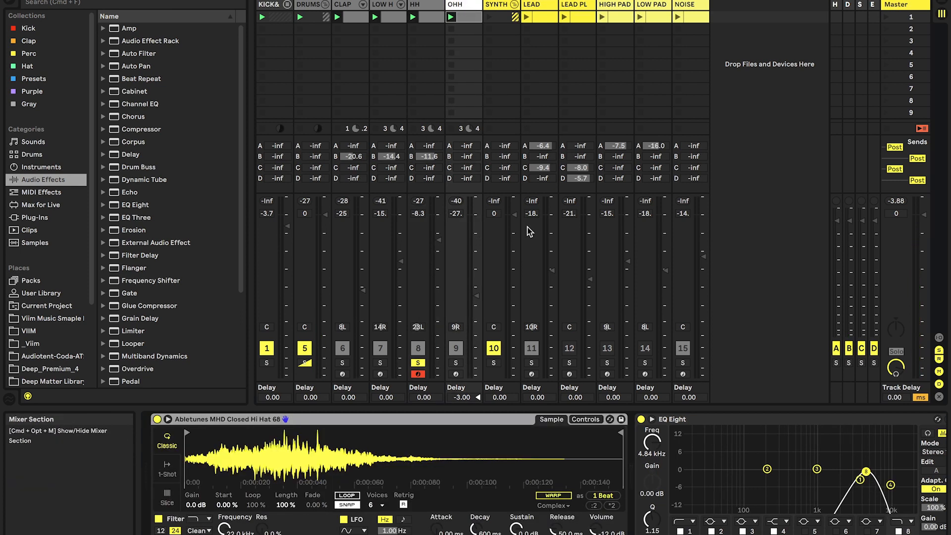
click(456, 363)
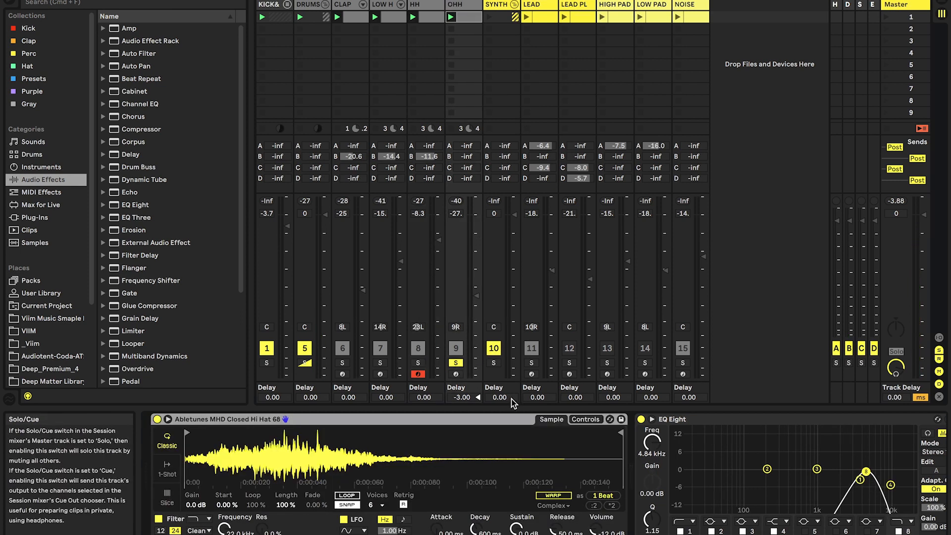
scroll(674, 477, right, 3)
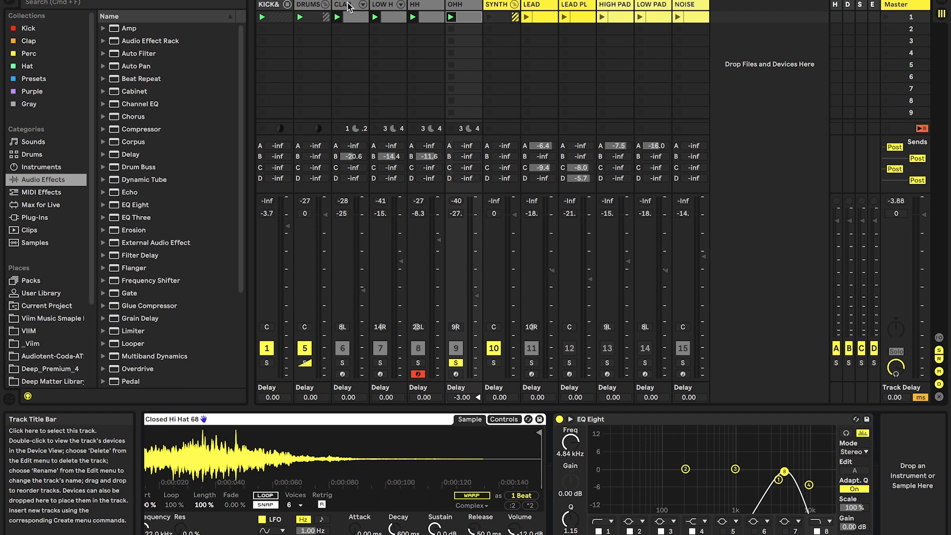
click(429, 10)
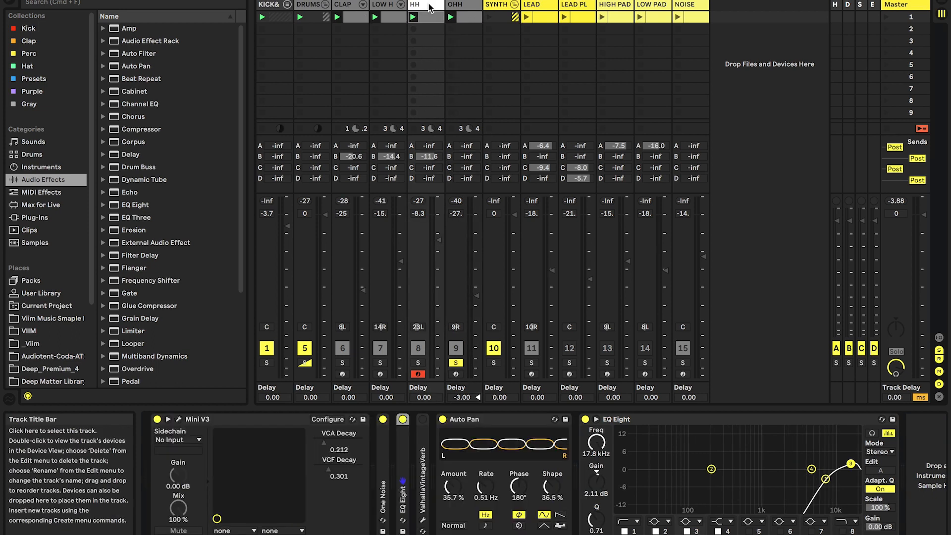
click(468, 8)
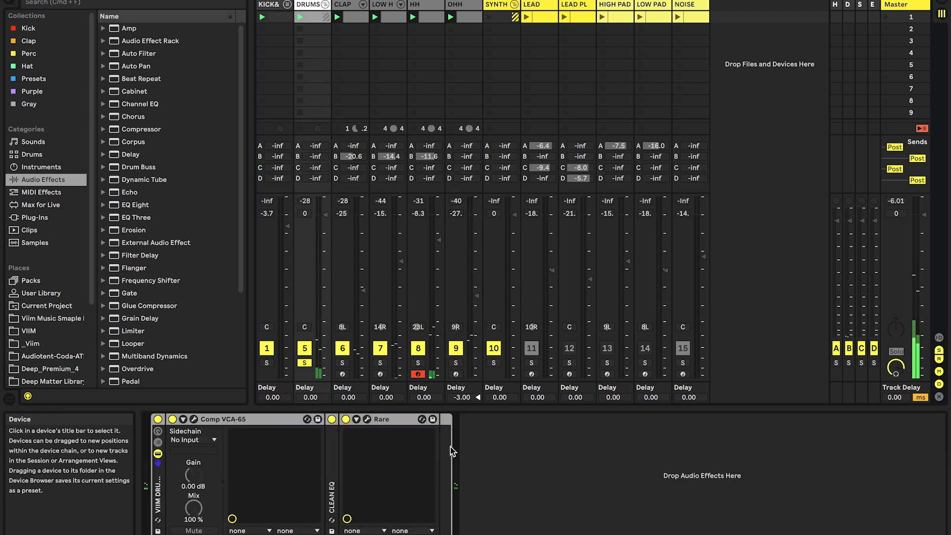
- Review the DRUMS group's Comp VCA-65 compressor with the Viim Drums 22 preset, and fold the device
click(194, 420)
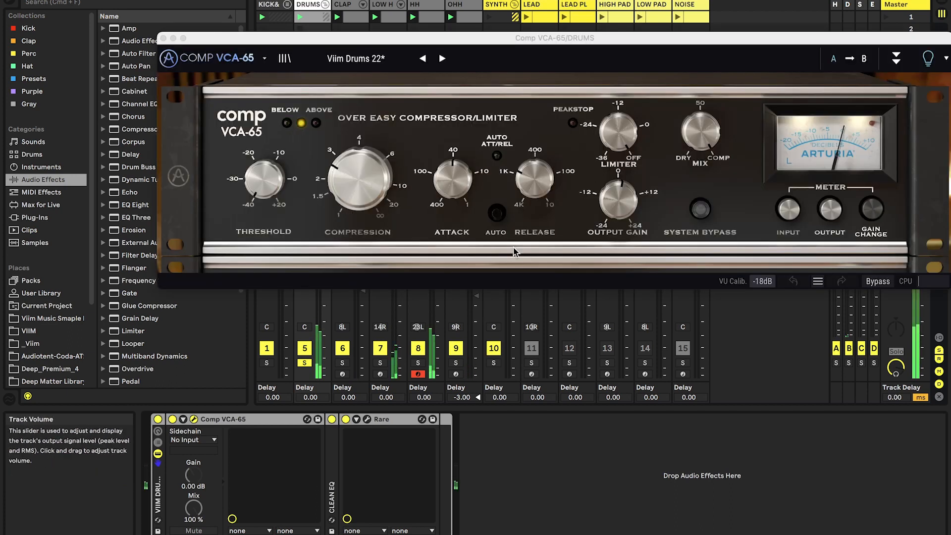
click(193, 420)
double_click(233, 419)
- Examine the boost, attenuation and frequency settings of the Rare equalizer on the DRUMS group
click(222, 419)
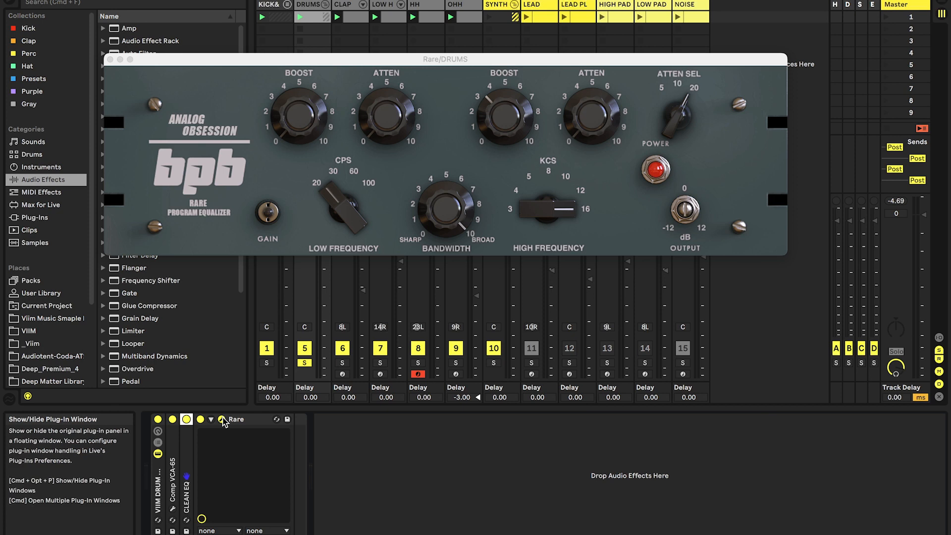
click(222, 420)
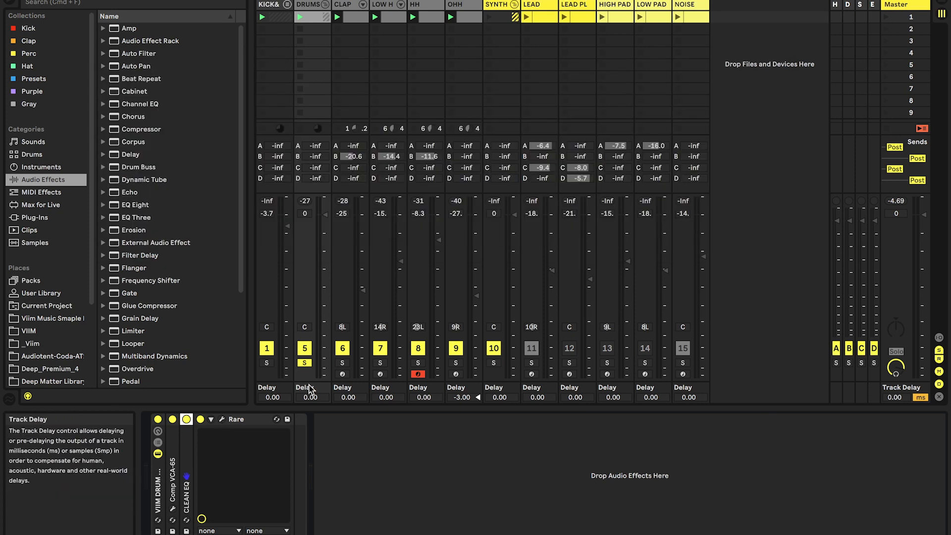
click(222, 420)
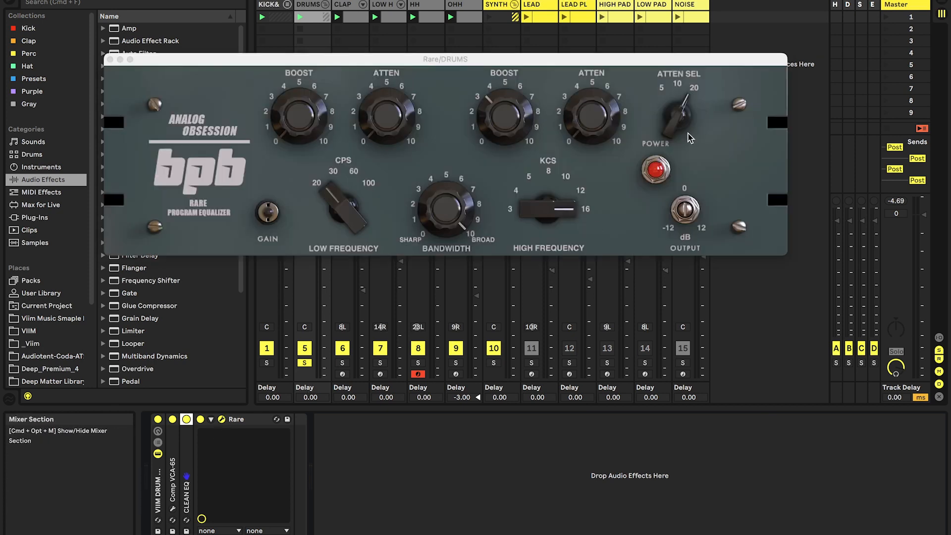
click(222, 420)
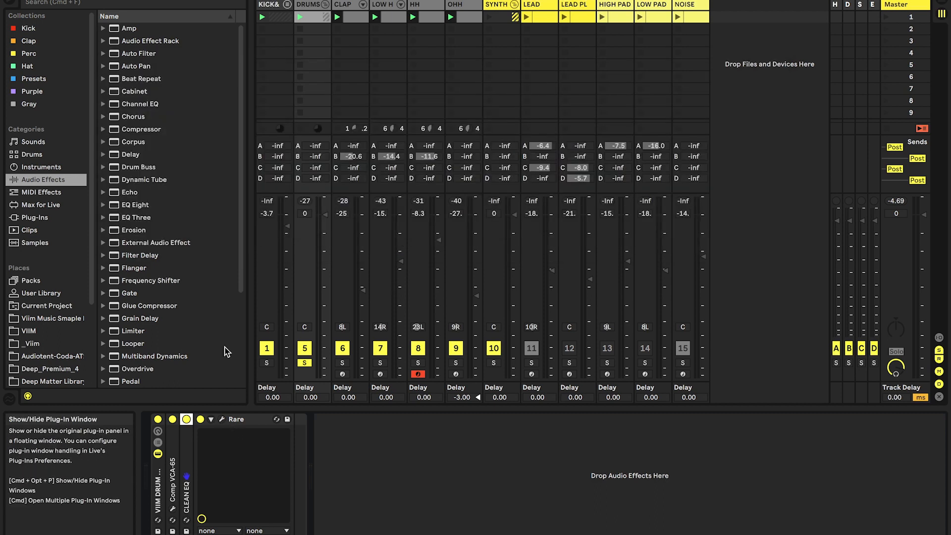
- Fold the Rare device and play the drums while toggling the DRUMS group's effect rack for comparison
click(147, 206)
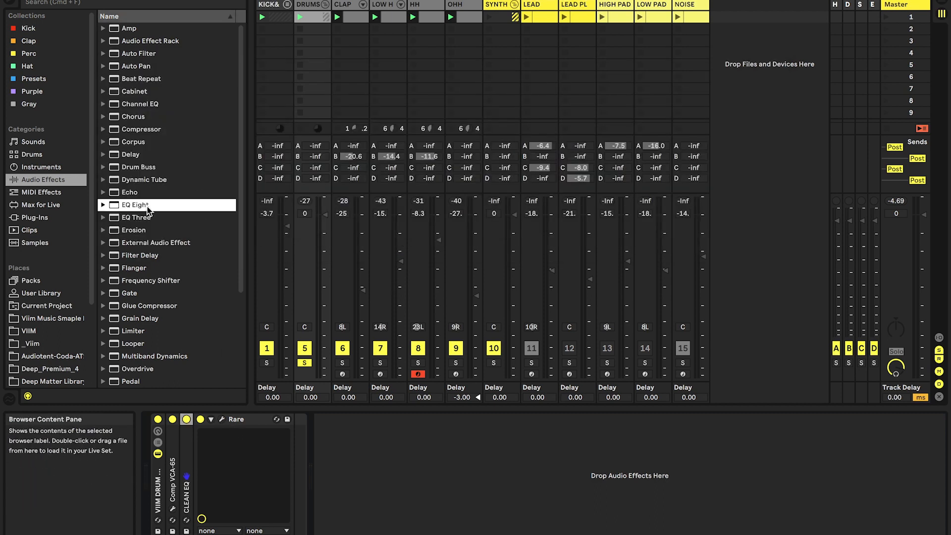
double_click(243, 421)
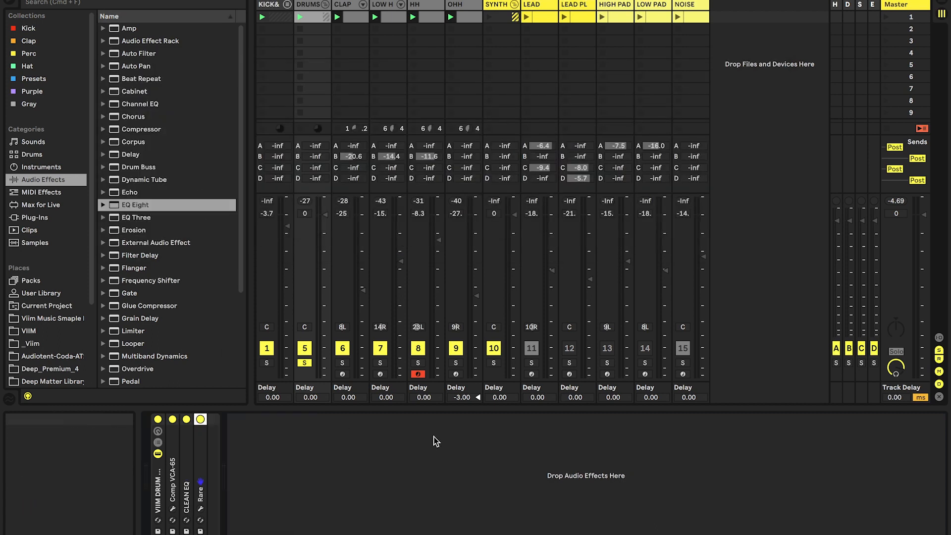
key(space)
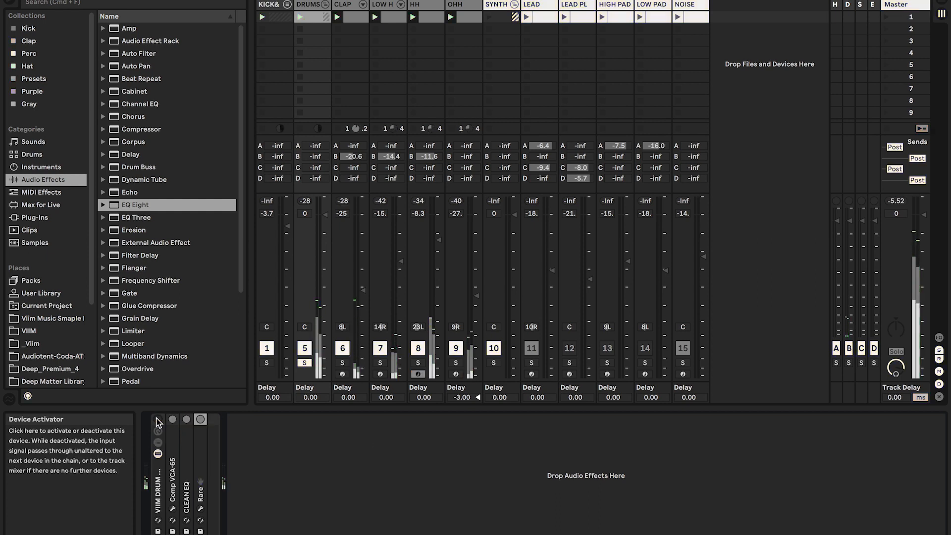
click(158, 421)
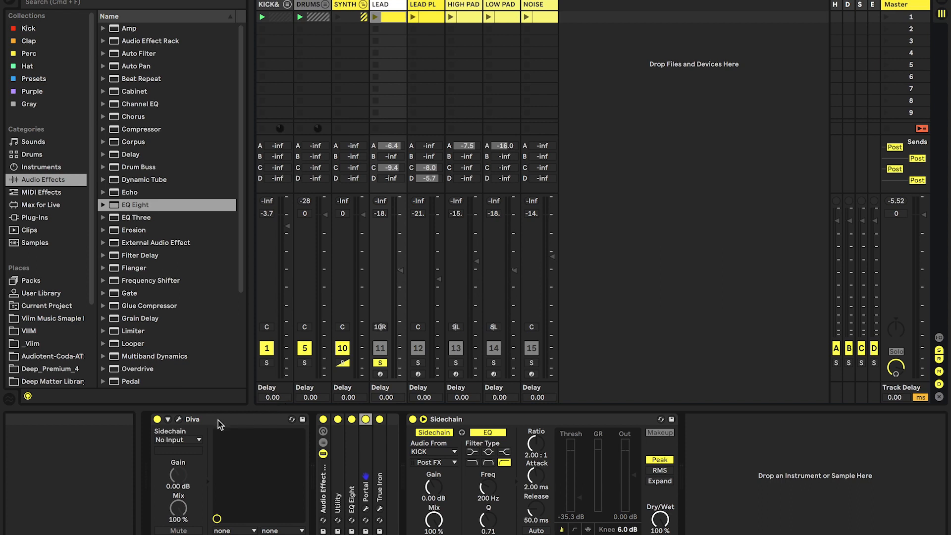
- Review the LEAD track's Diva patch Viim Zeus Lead and launch the track's first clip
click(180, 420)
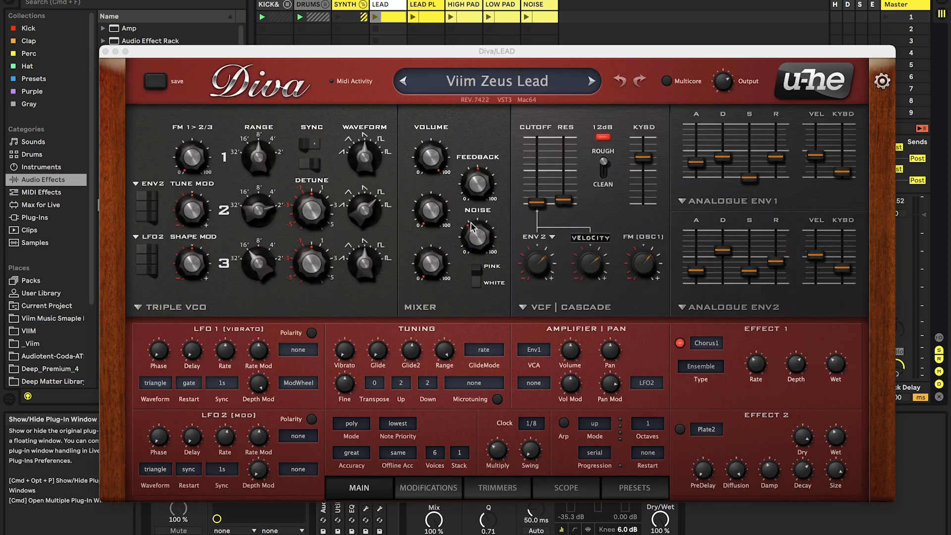
key(super+alt+p)
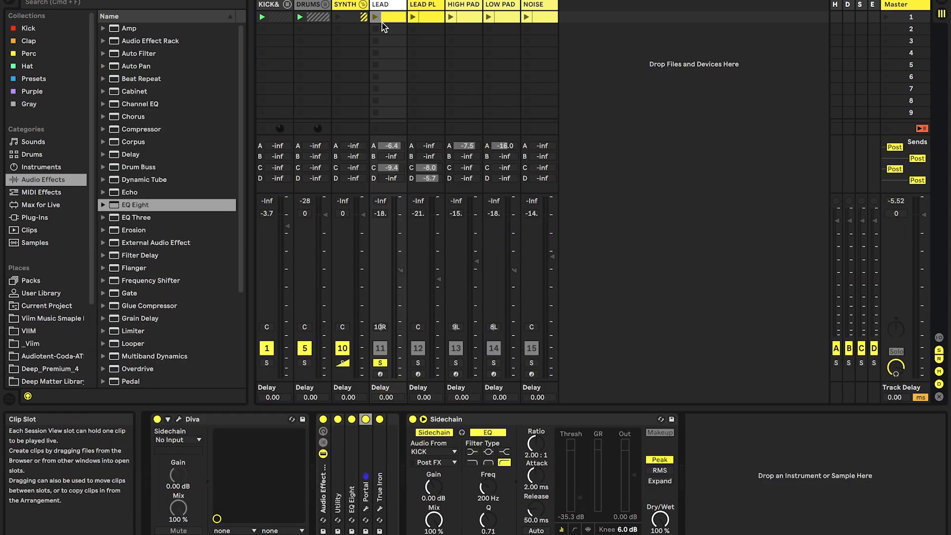
click(376, 18)
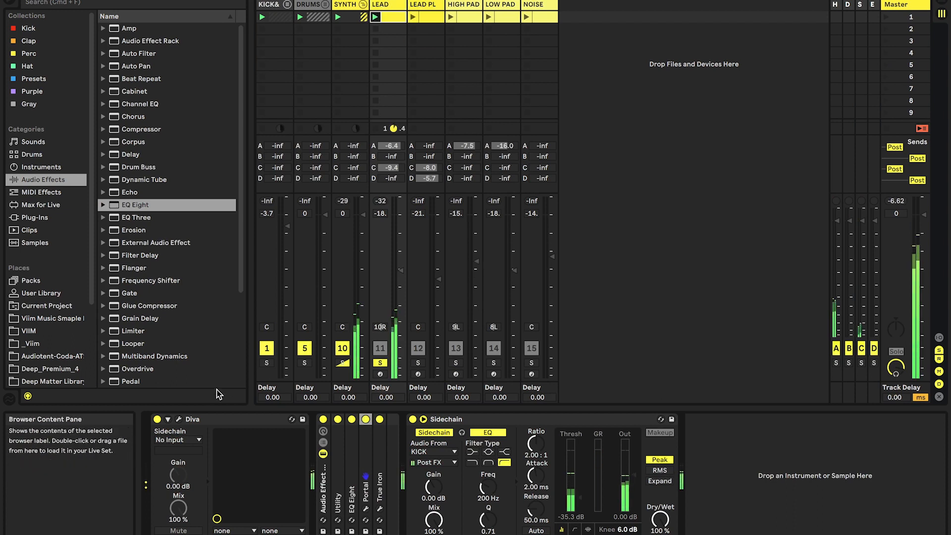
- Sweep Diva's filter cutoff while the LEAD clip plays, and close the synth window
click(180, 419)
mouse_move(538, 200)
mouse_down()
mouse_move(533, 168)
mouse_move(531, 189)
mouse_up()
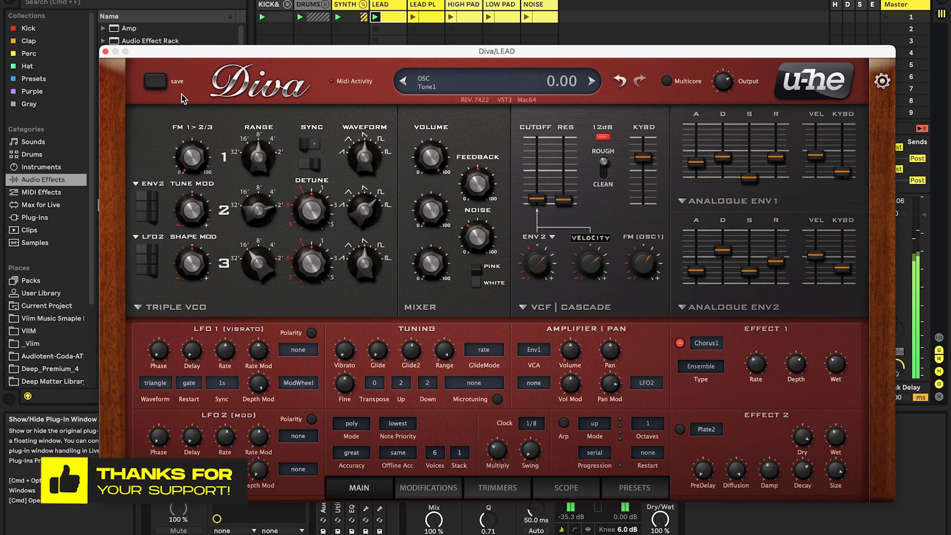
click(105, 51)
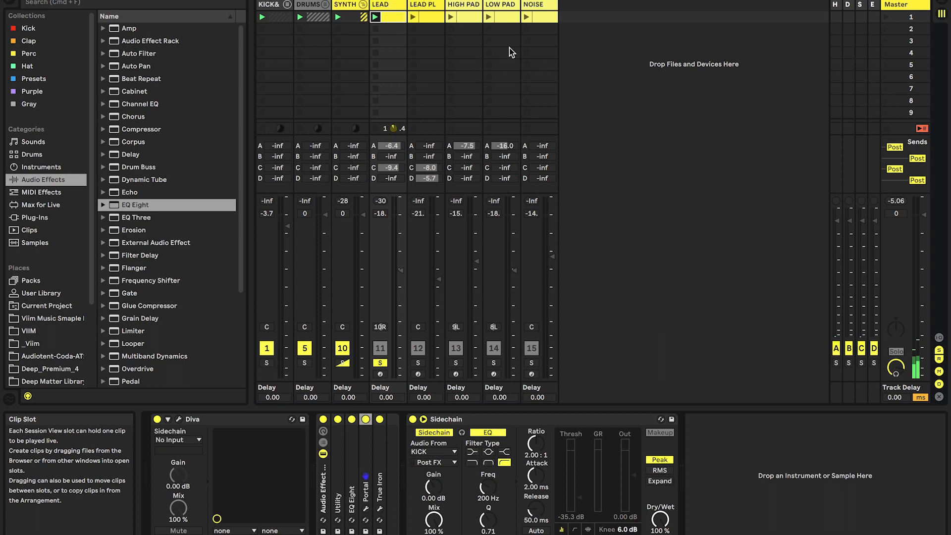
- Examine the MIDI note pattern of the LEAD clip with the piano roll unfolded, and return to the track's devices
click(400, 19)
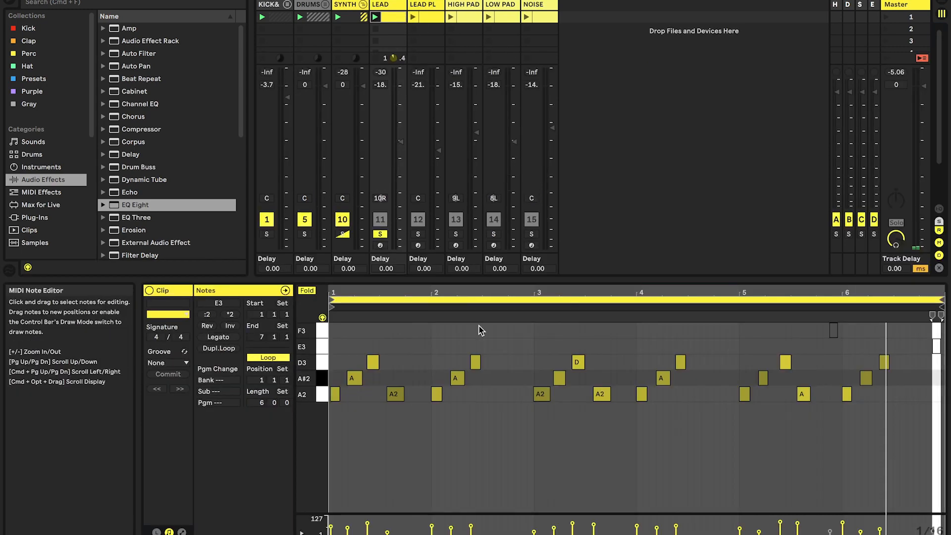
click(306, 290)
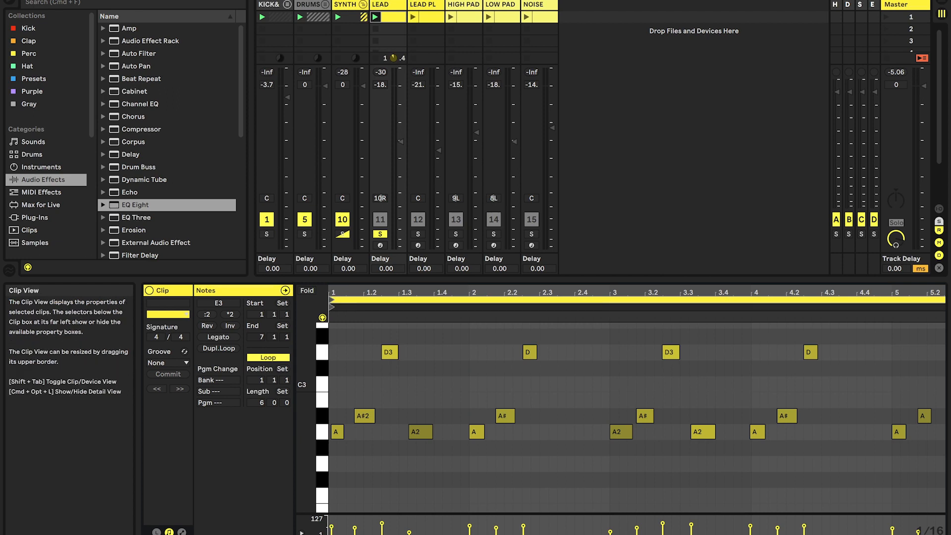
drag(329, 291, 328, 291)
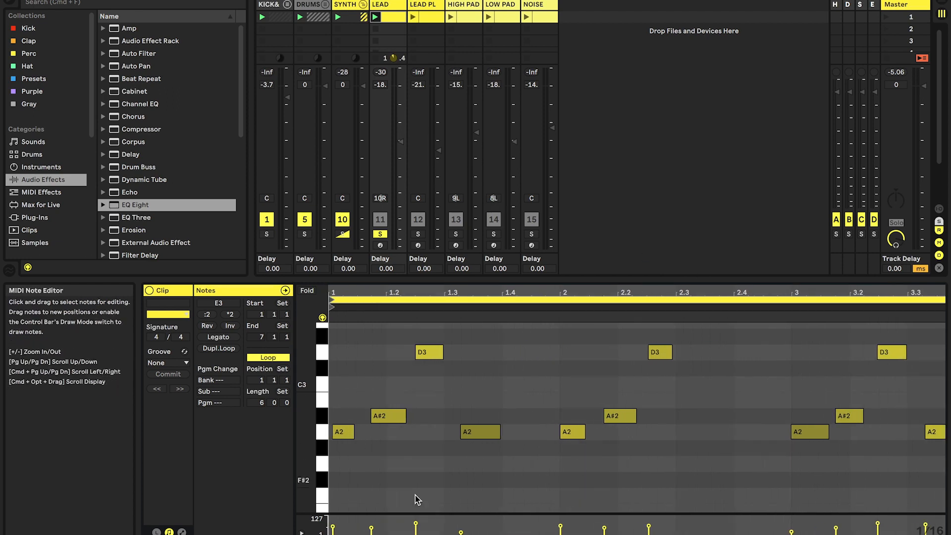
key(minus)
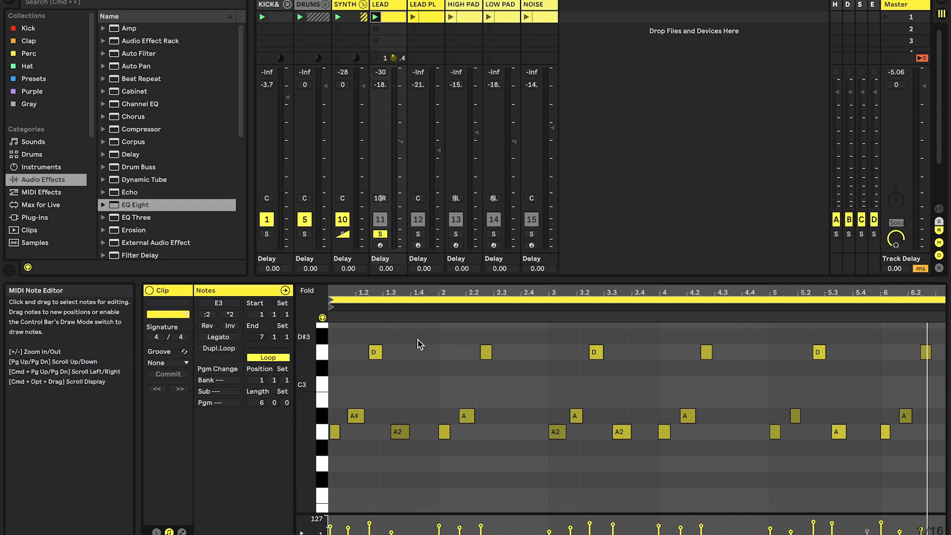
key(plus)
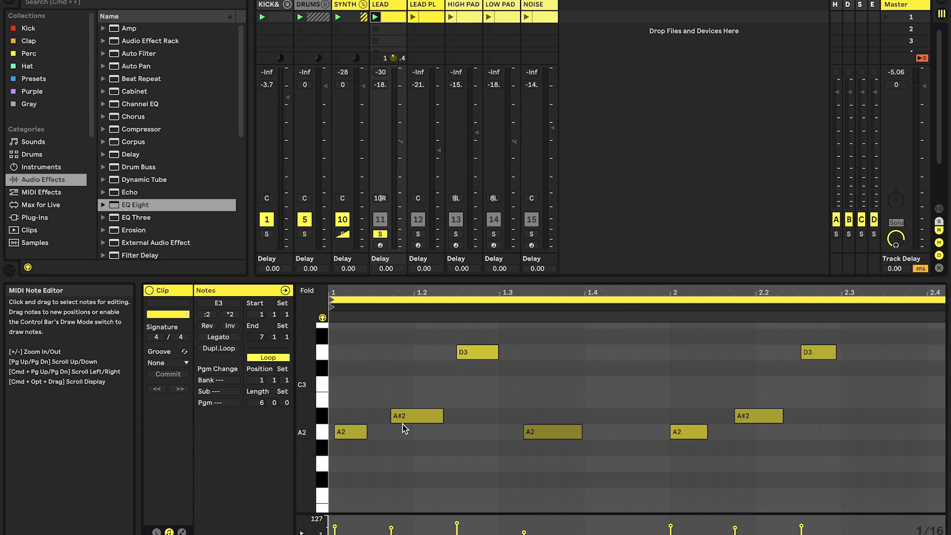
mouse_move(386, 292)
mouse_down()
mouse_move(387, 347)
mouse_move(387, 282)
mouse_up()
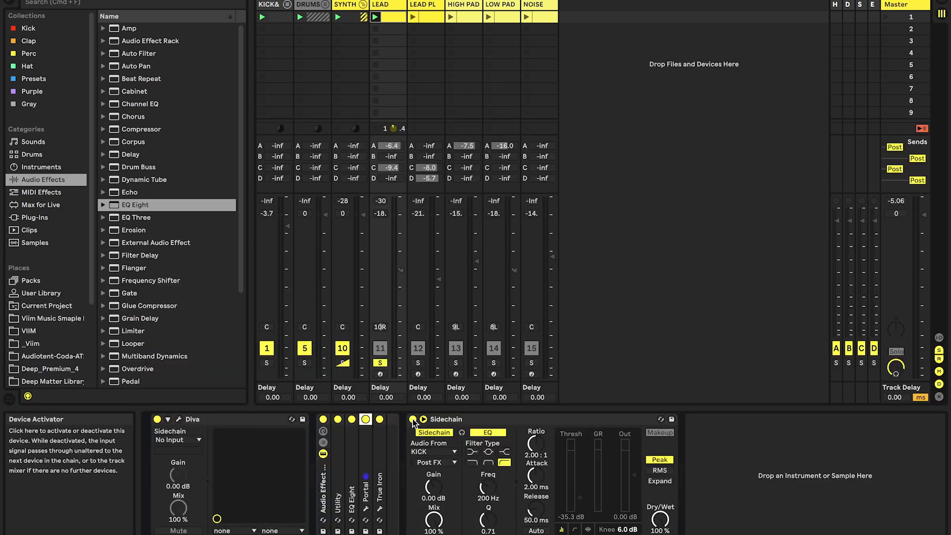
- Deactivate the LEAD track's Sidechain compressor and raise Diva's oscillator 2 volume during playback
click(412, 420)
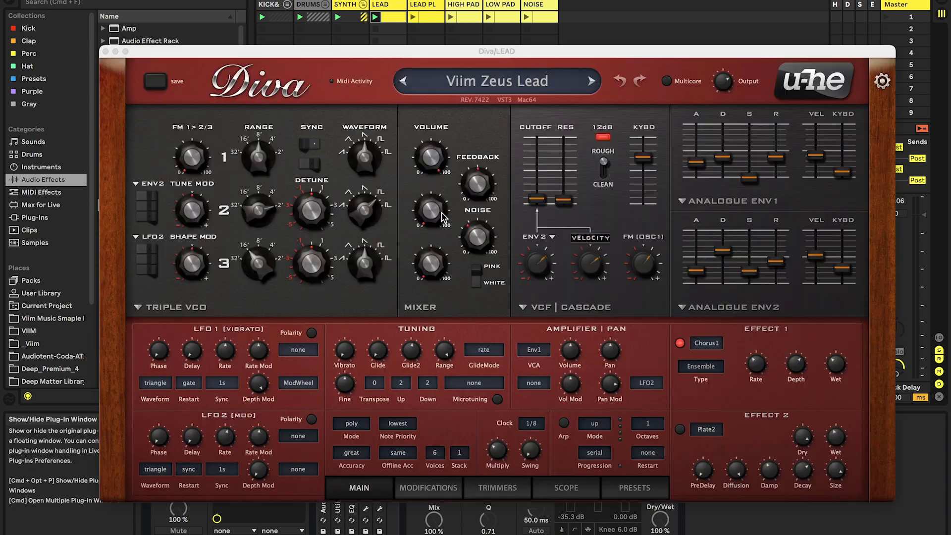
click(178, 419)
key(space)
drag(430, 210, 411, 120)
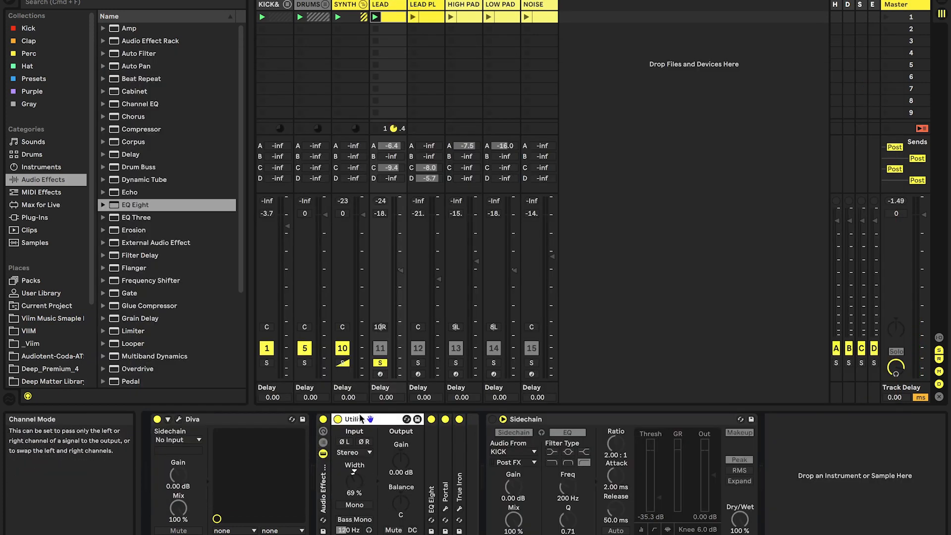
- Review the LEAD track's EQ Eight curve, fold it, and open the Portal plug-in with its window moved clear of the devices
double_click(432, 498)
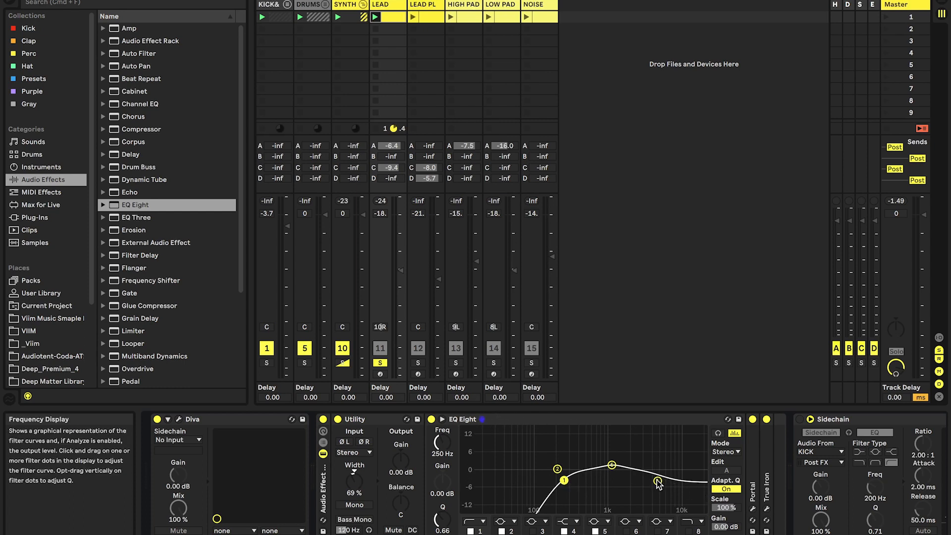
double_click(469, 420)
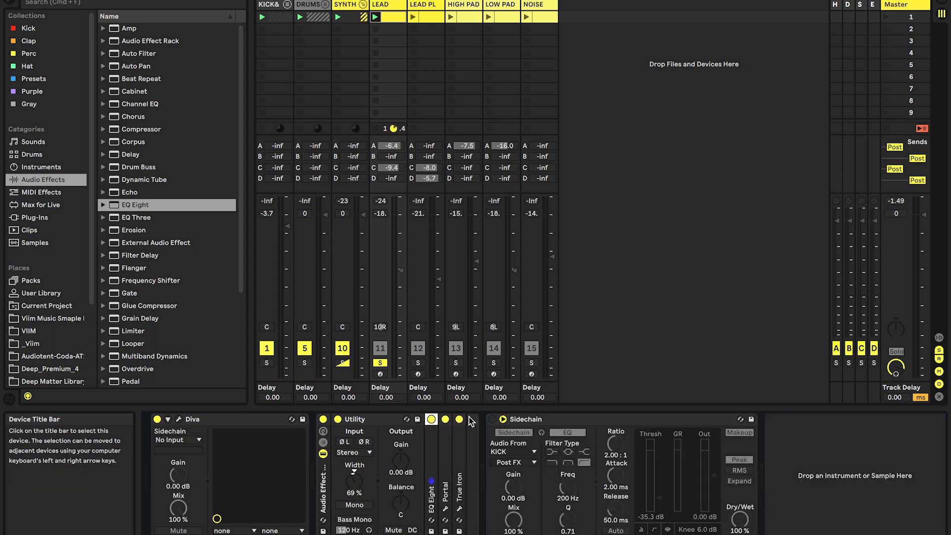
double_click(446, 438)
click(468, 419)
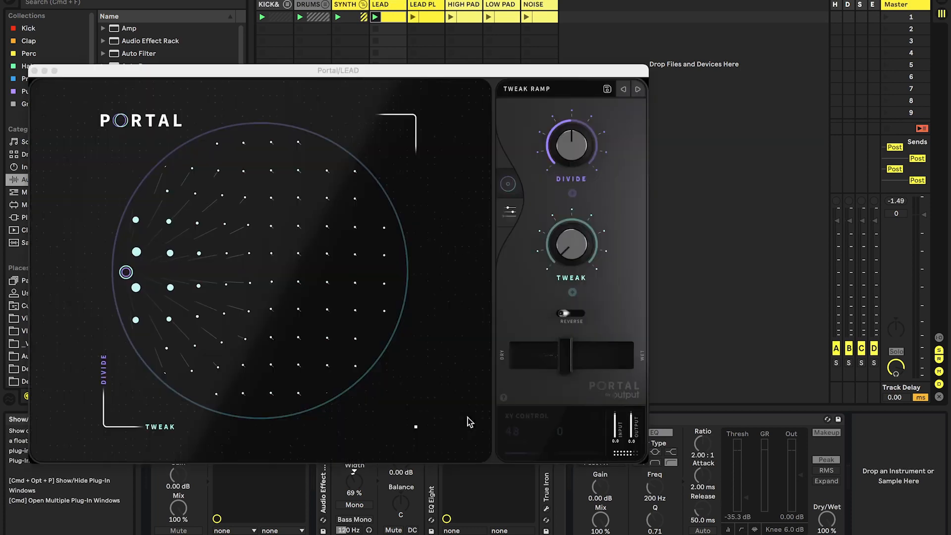
drag(380, 75, 505, 1)
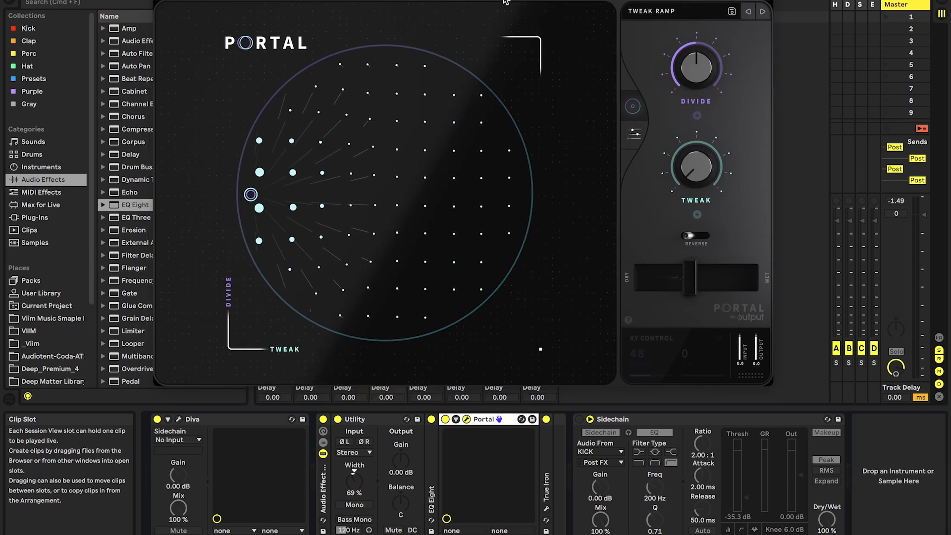
- Show Portal's grain controls and raise its dry/wet mix to 100 while the lead plays
click(634, 134)
key(space)
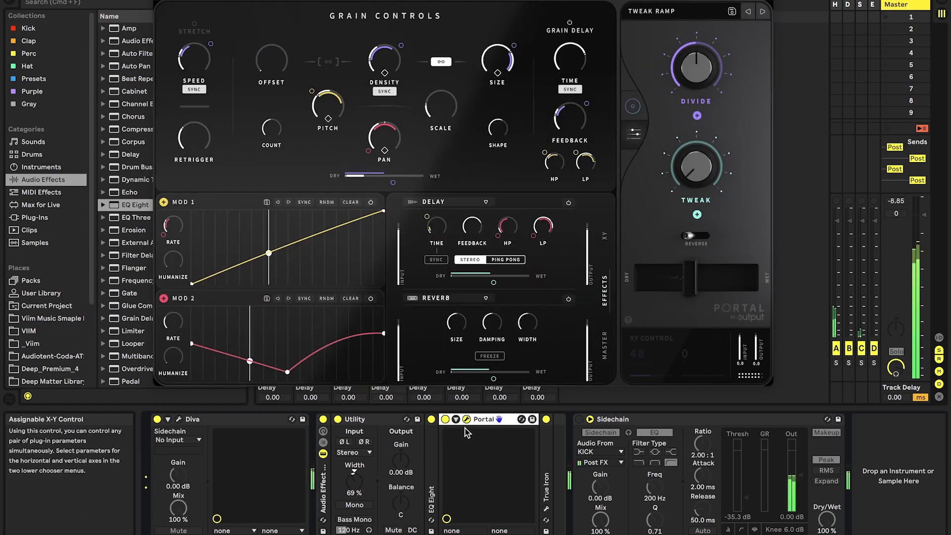
drag(685, 283, 747, 288)
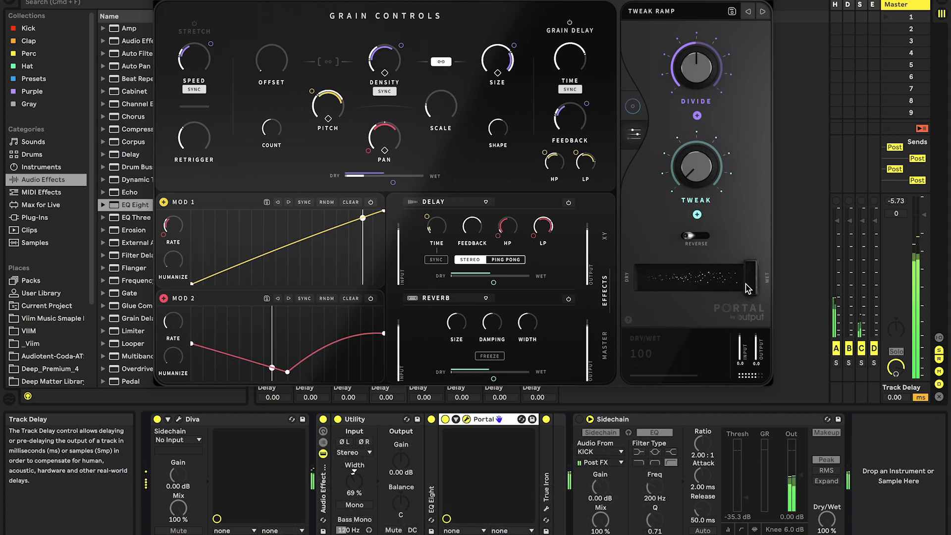
- Review True Iron's settings on the LEAD track, compare the sound with it off and on, and close its window
click(380, 509)
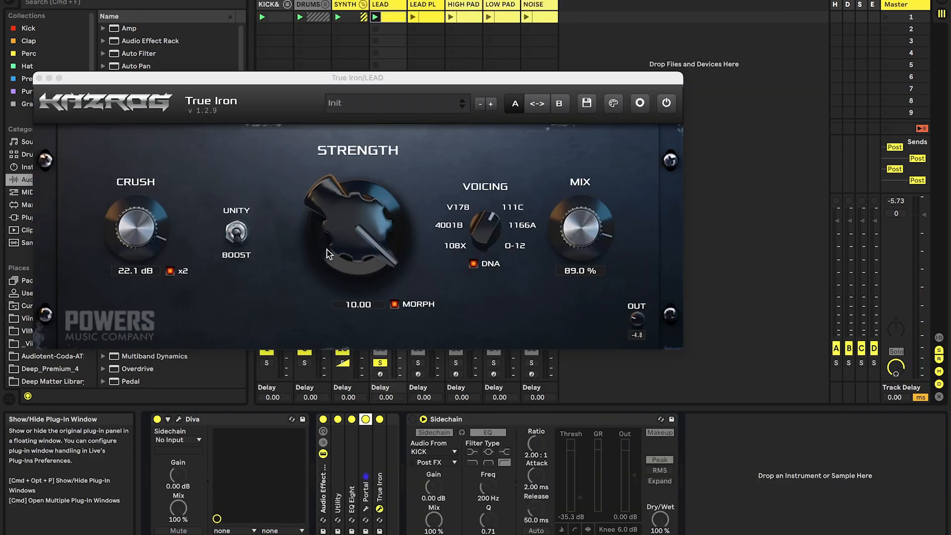
drag(260, 81, 292, 55)
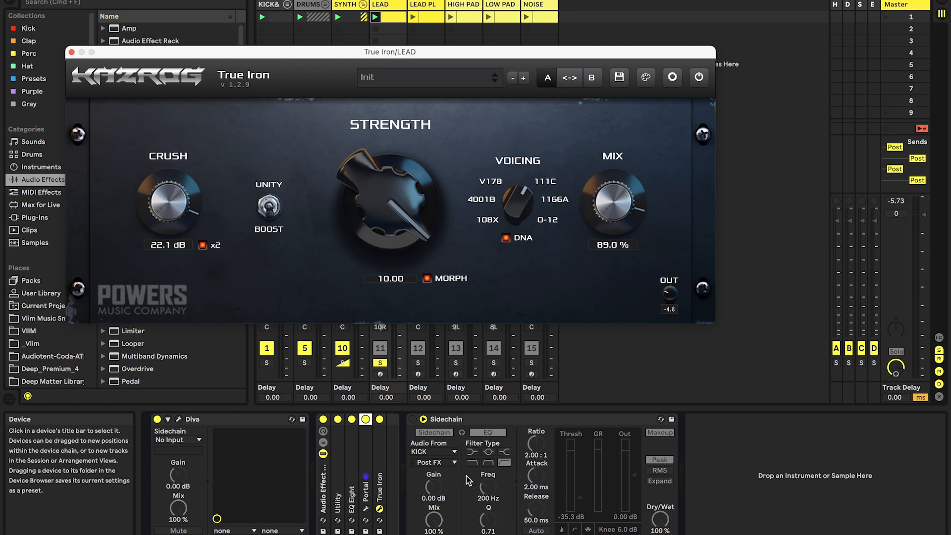
click(380, 420)
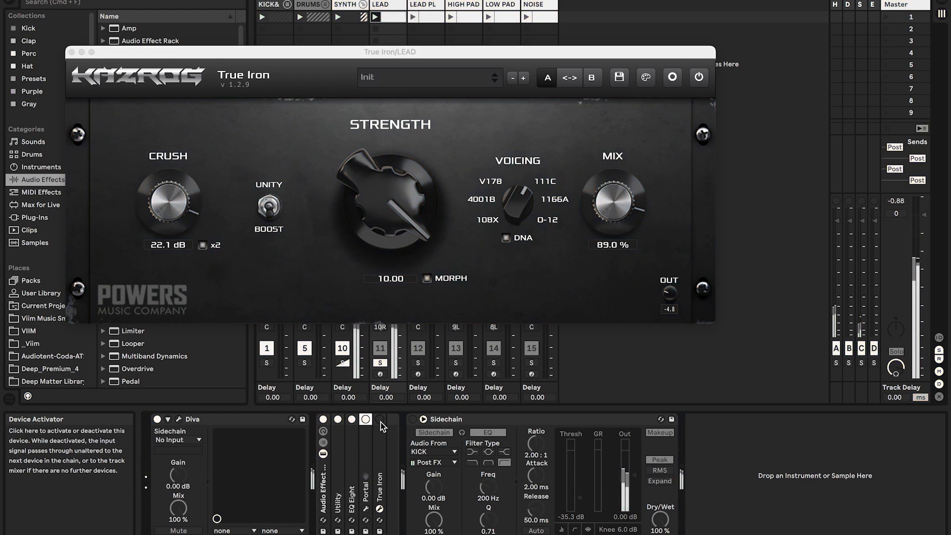
click(381, 421)
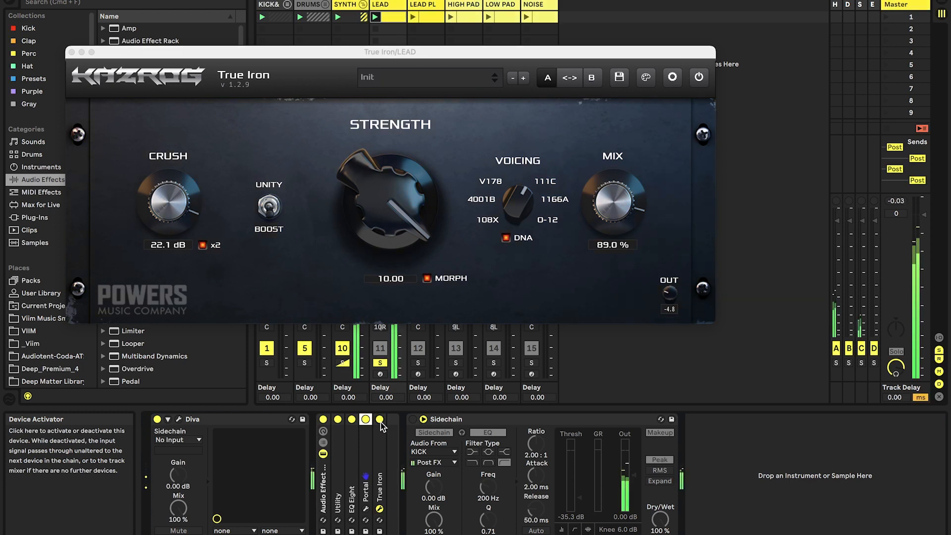
click(380, 508)
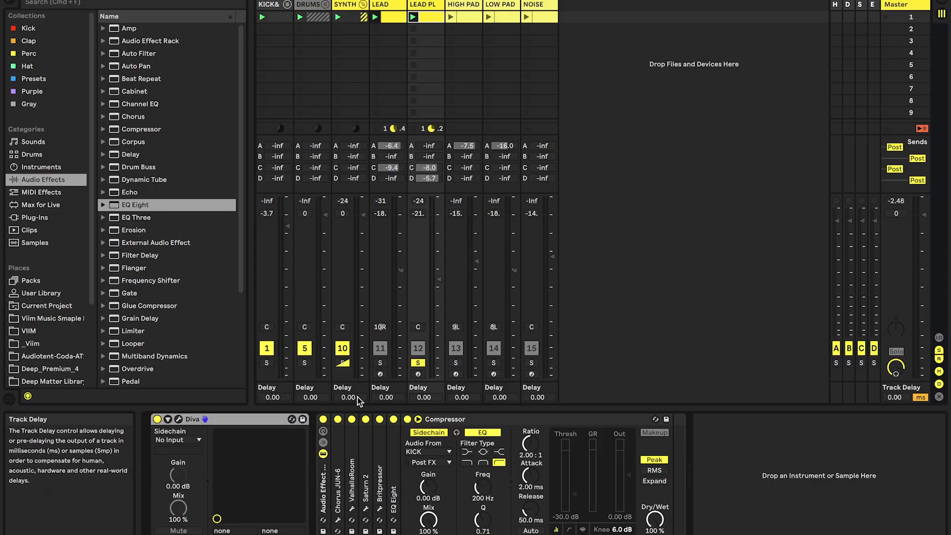
- Audition the LEAD PLUCK track dry, with its effect rack off and its C and D sends reset
click(323, 419)
double_click(433, 177)
double_click(432, 168)
key(space)
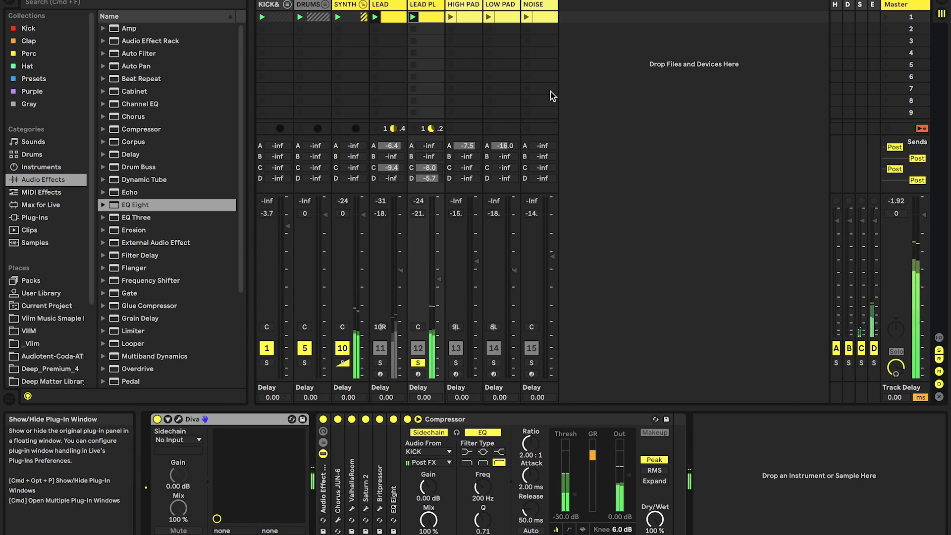
- Sweep the filter cutoff of LEAD PLUCK's Diva to 47 during playback, and close the synth window
click(178, 420)
drag(526, 131, 526, 161)
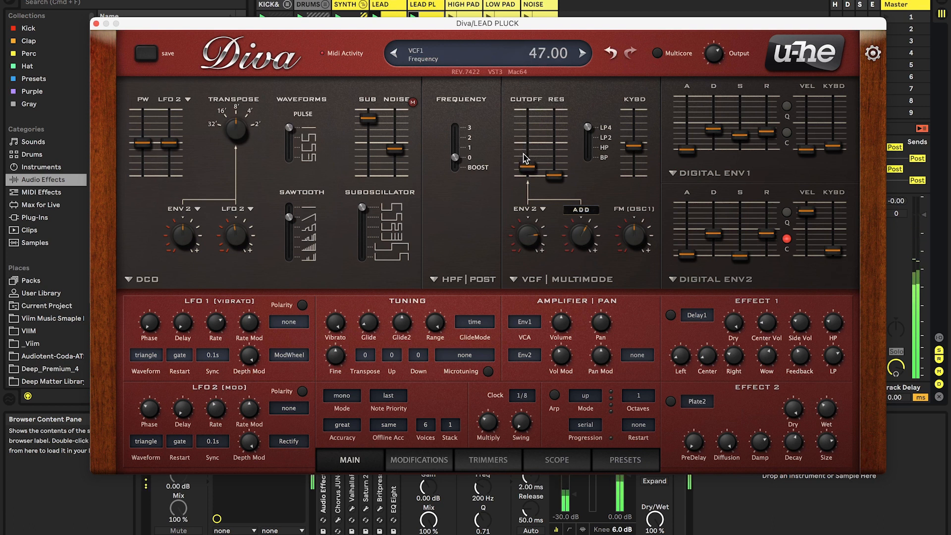
click(97, 24)
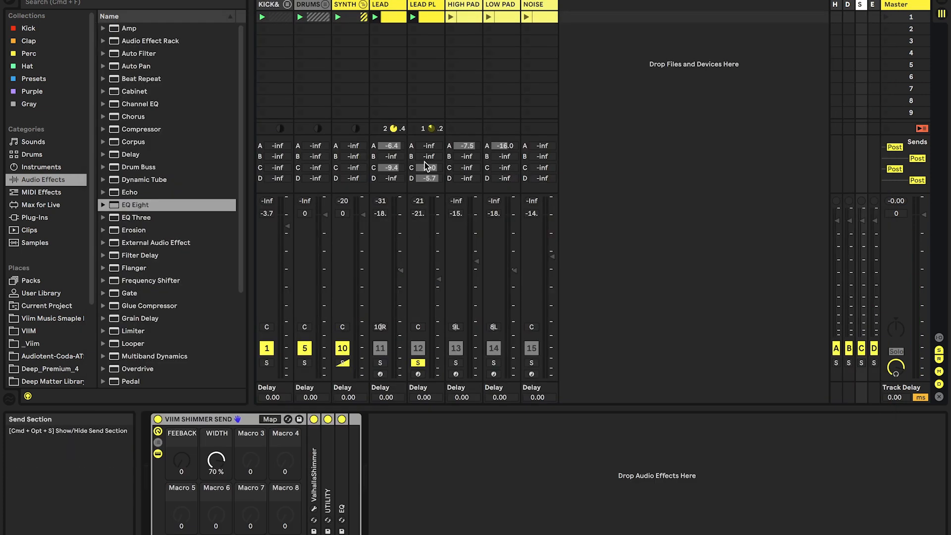
- Review the ValhallaShimmer reverb settings on the C-SHIMMER return track and close the plug-in
click(314, 509)
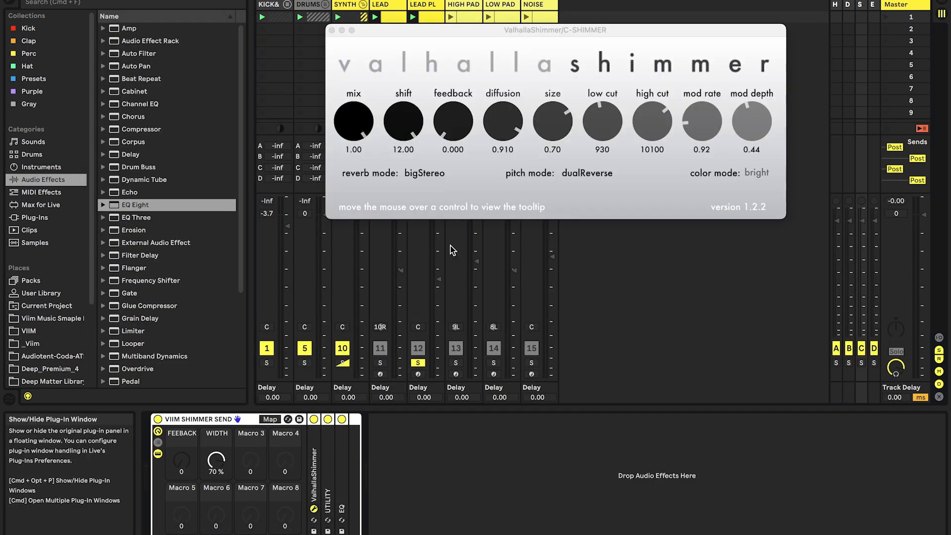
click(331, 30)
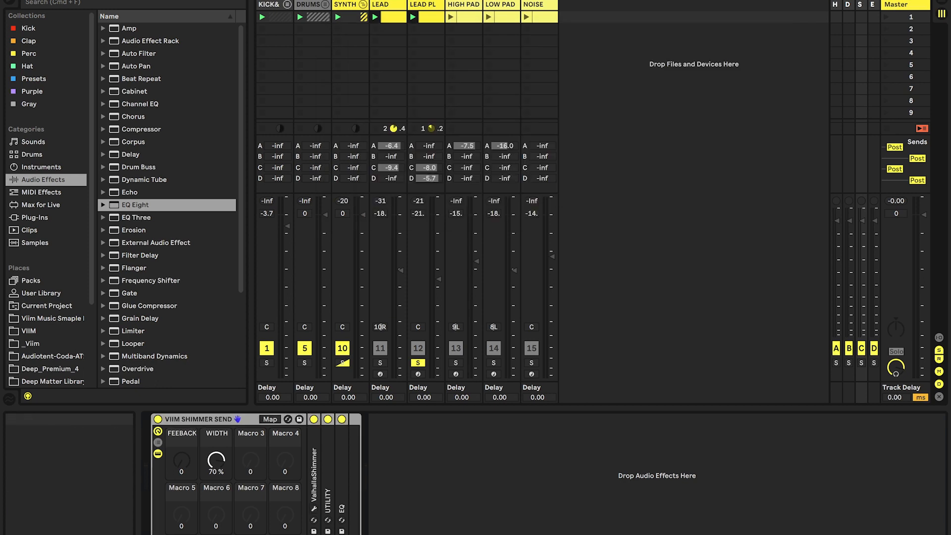
- Examine the D-ECHO return's VIIM ECHO SEND rack and its EffectRack, including the Decapitator and Radiator modules
click(874, 4)
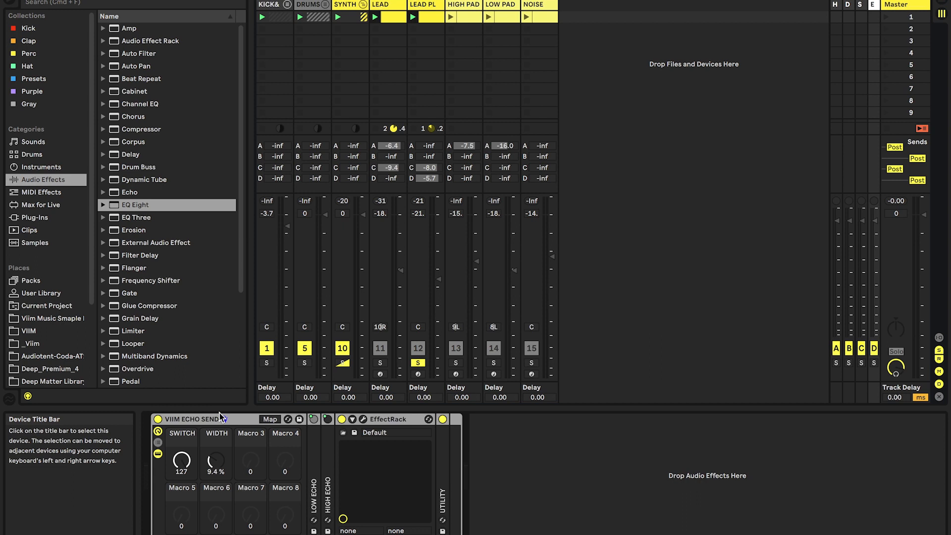
double_click(312, 505)
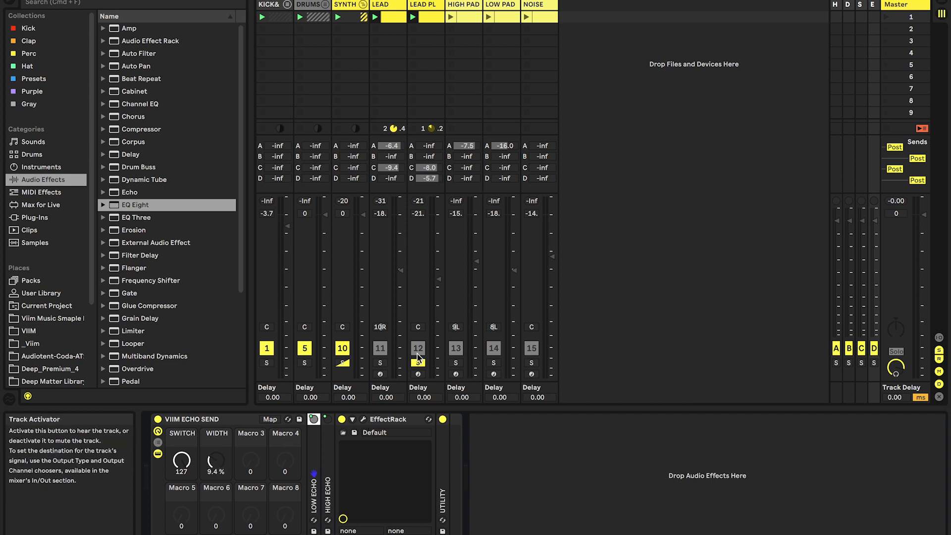
click(365, 421)
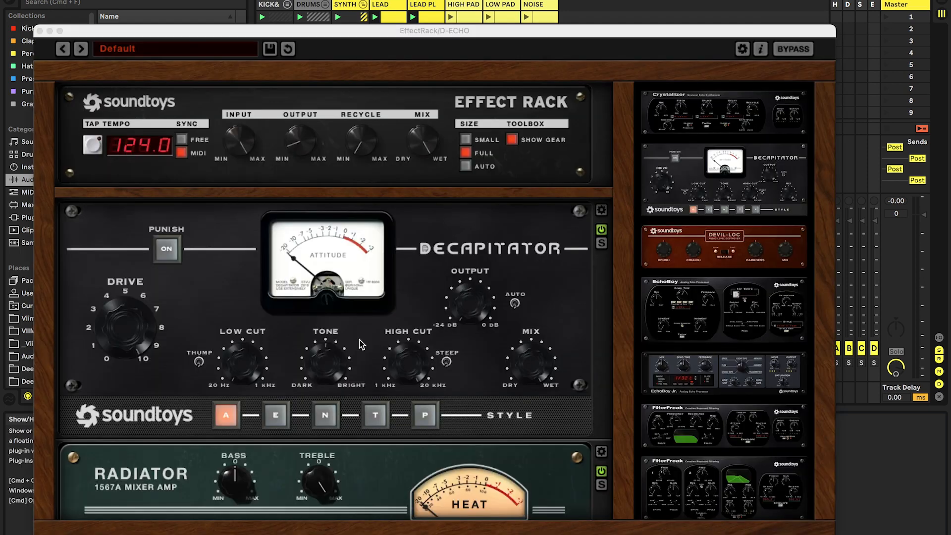
scroll(61, 272, down, 1)
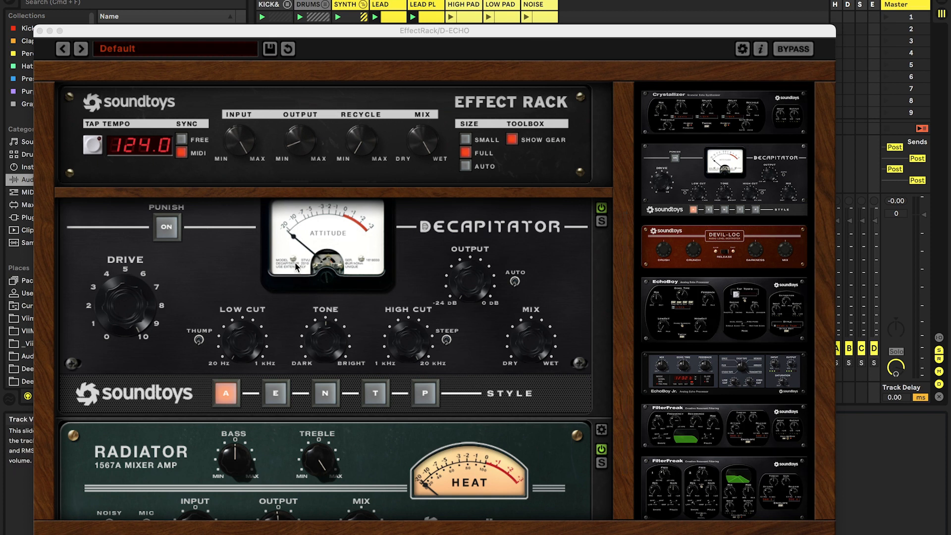
scroll(73, 331, down, 4)
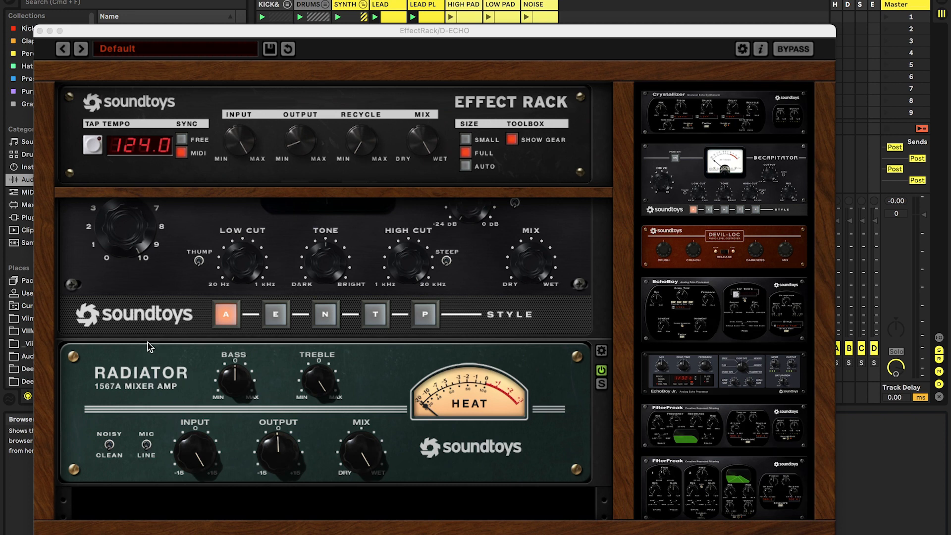
click(40, 30)
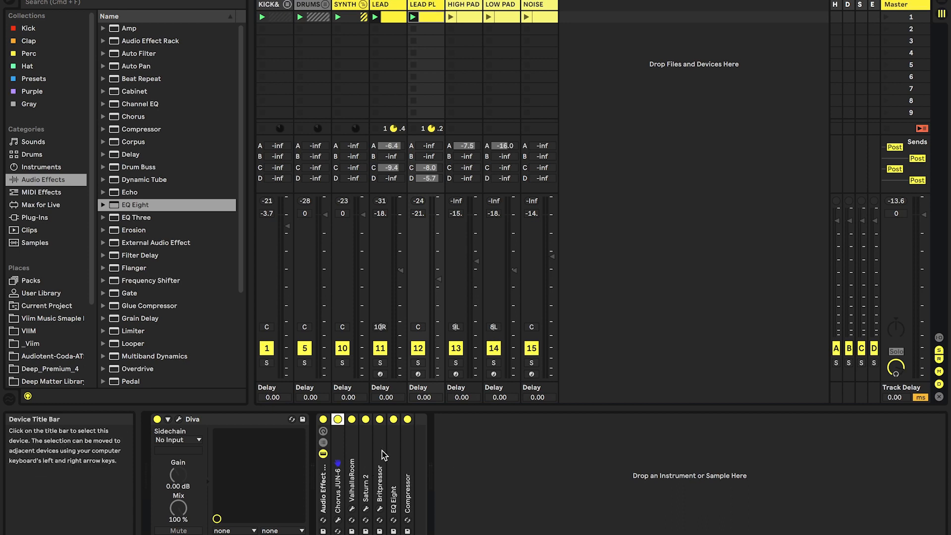
- Review the Chorus JUN-6 and ValhallaRoom settings in the LEAD PLUCK effect chain, closing each when done
double_click(338, 431)
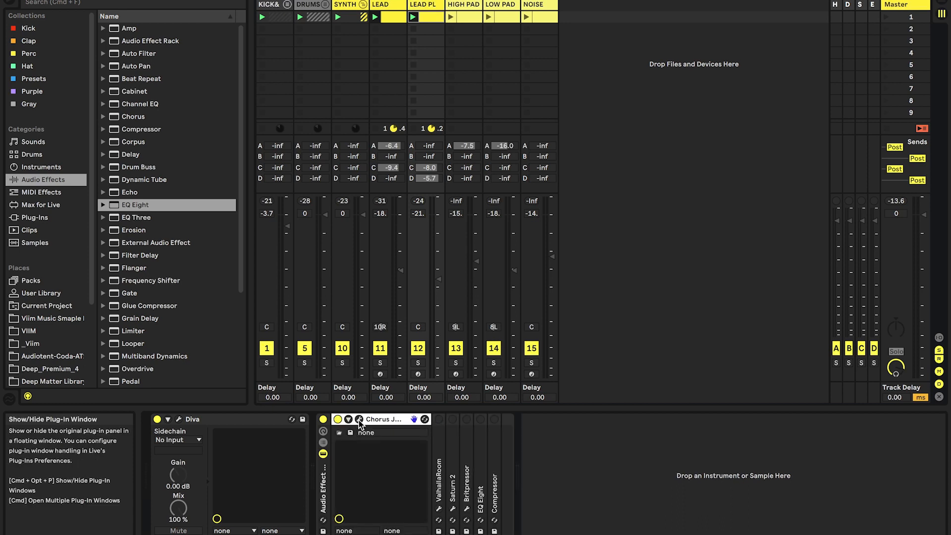
click(359, 420)
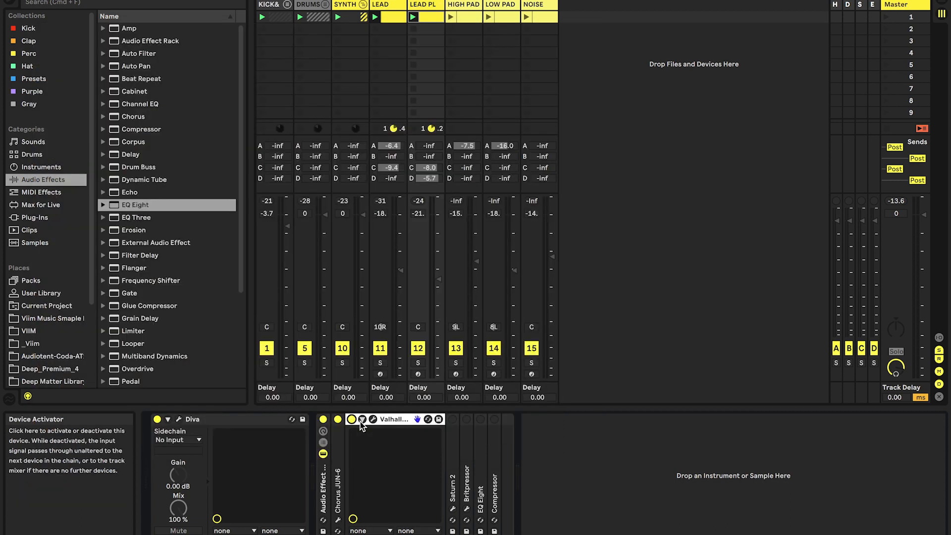
click(373, 419)
double_click(391, 422)
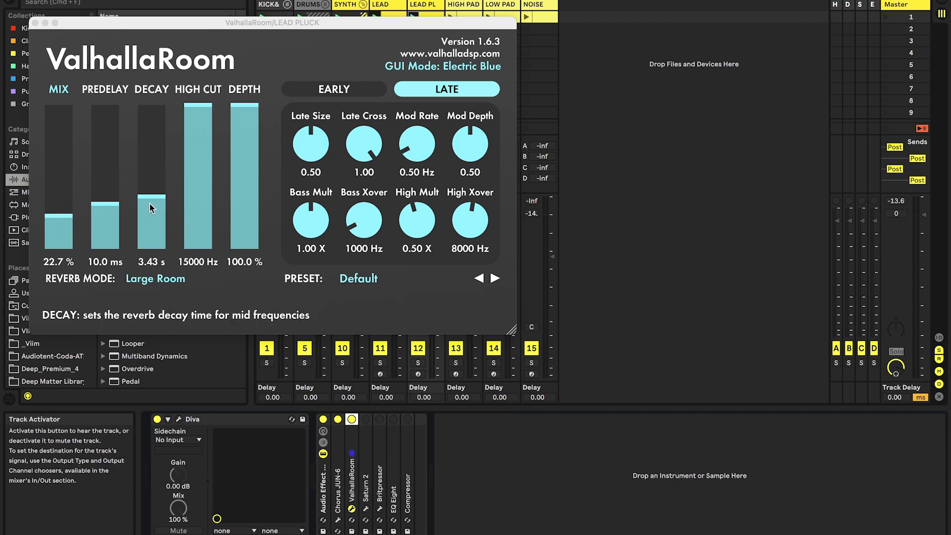
click(352, 508)
- Activate Saturn 2 in the LEAD PLUCK effect chain and open its window to view the saturation settings
click(366, 419)
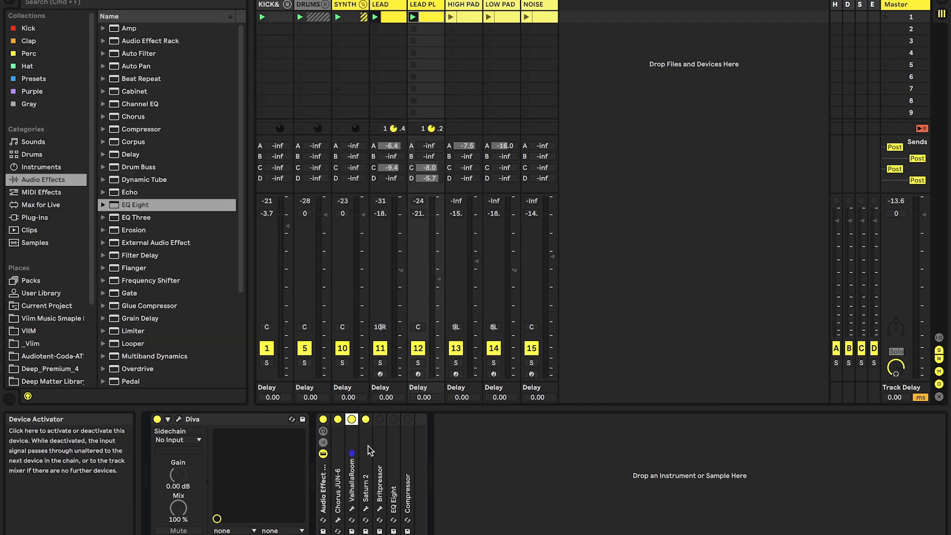
click(365, 508)
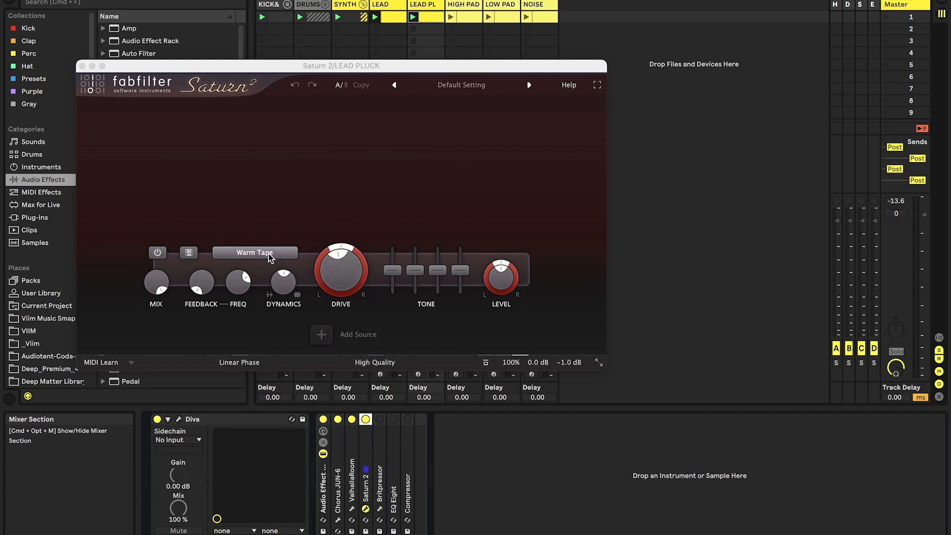
- Activate Britpressor in the LEAD PLUCK effect chain, then bypass and re-enable all the chain's devices to compare the dry and processed sound
click(379, 419)
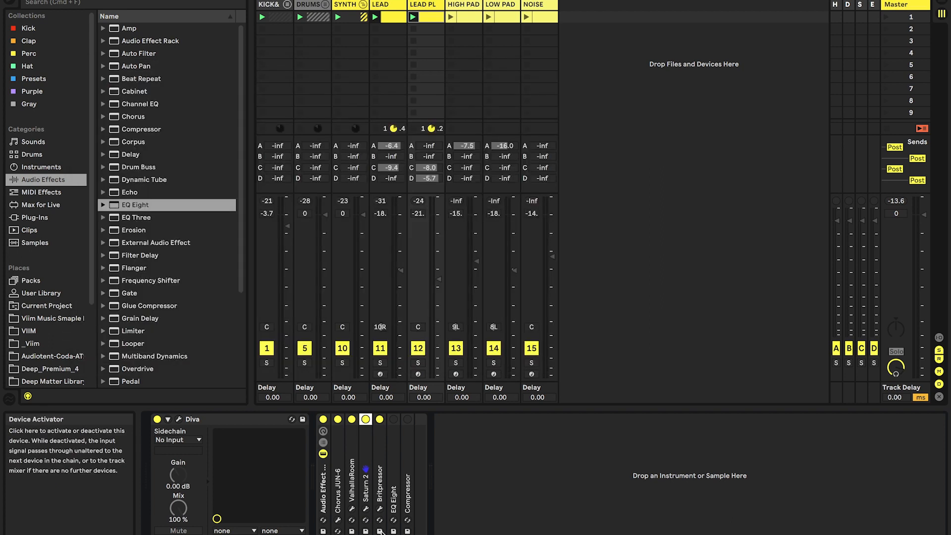
click(379, 509)
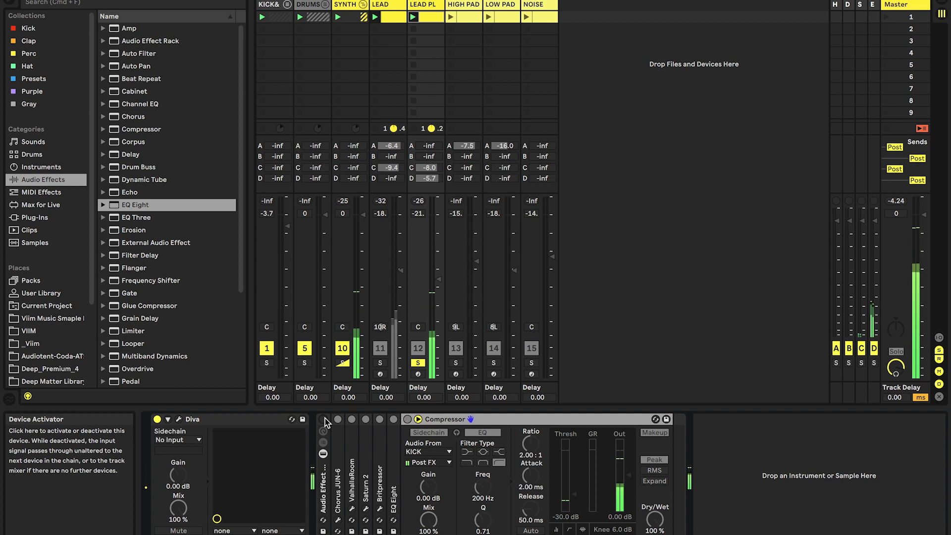
click(323, 419)
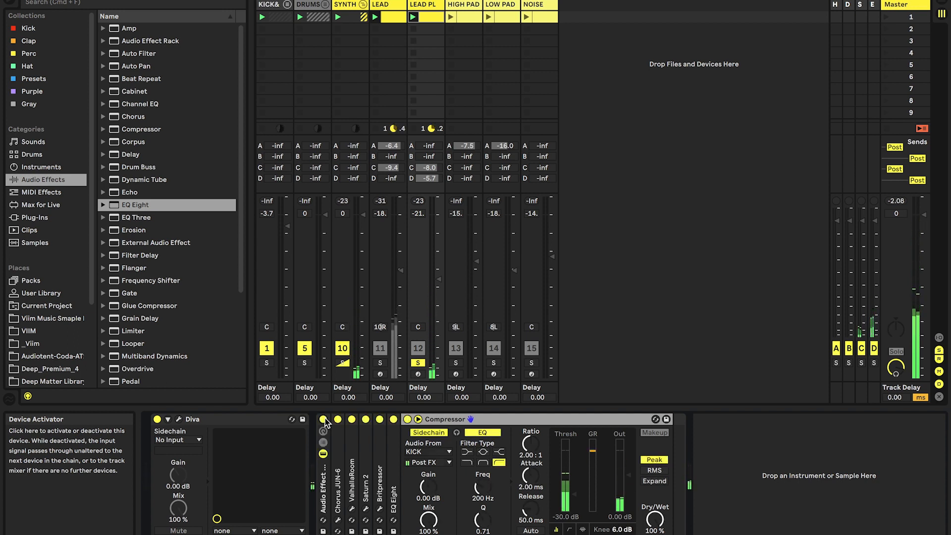
- Audition the HIGH PAD track in solo and view its Pigments instrument settings, closing the plug-in window when done
click(470, 6)
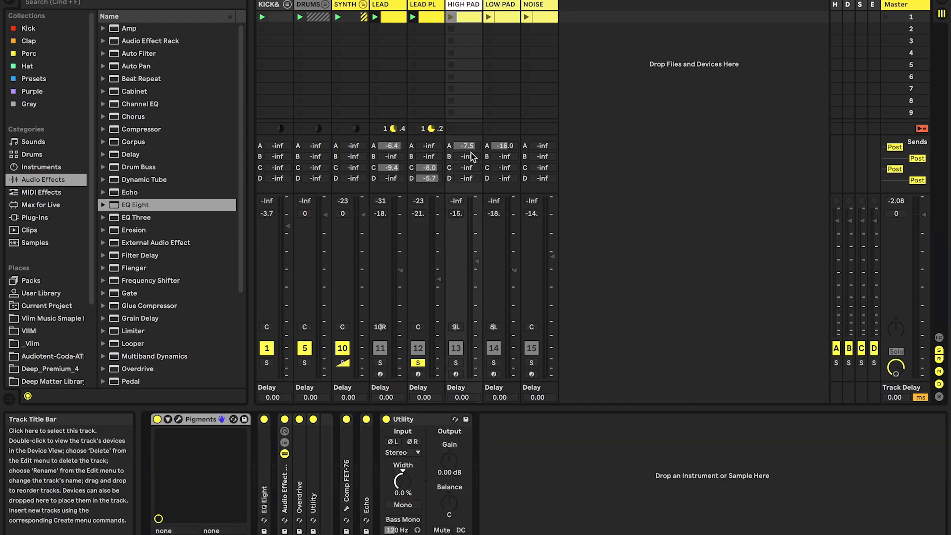
click(456, 362)
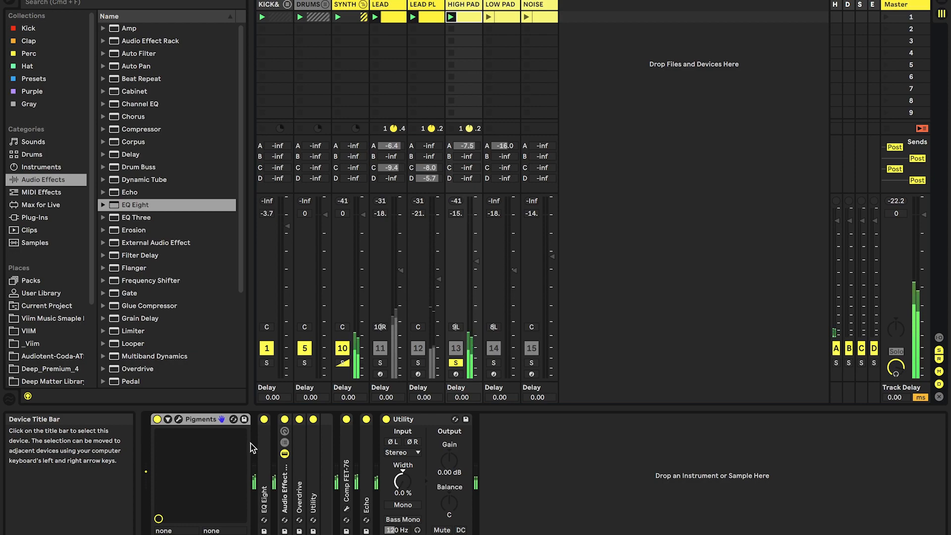
click(180, 419)
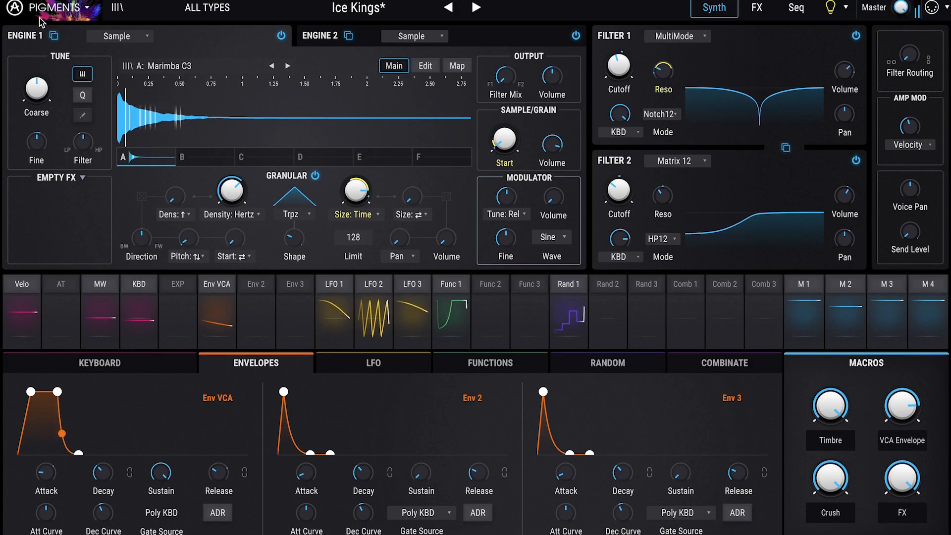
click(7, 1)
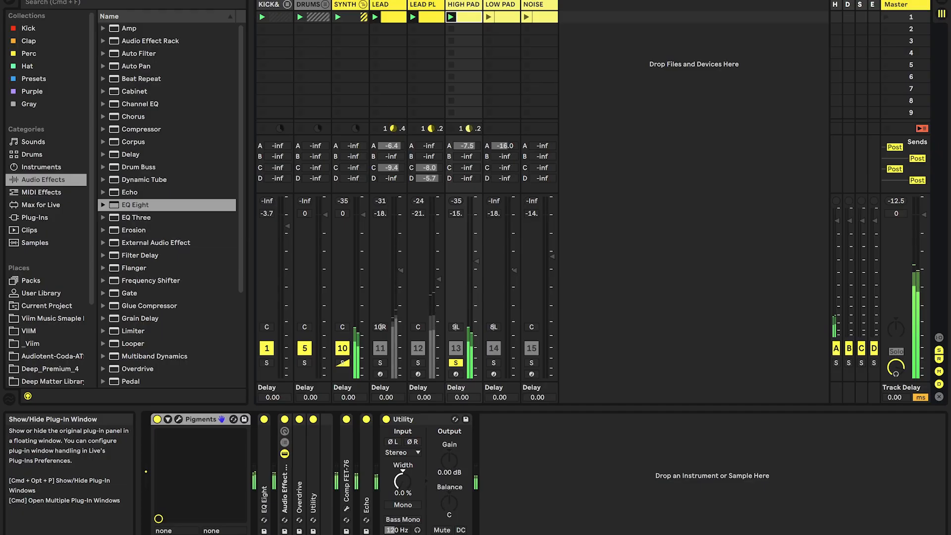
- Review the Comp FET-76 and Echo settings in the HIGH PAD effect chain, collapsing each device when done
click(285, 420)
double_click(346, 443)
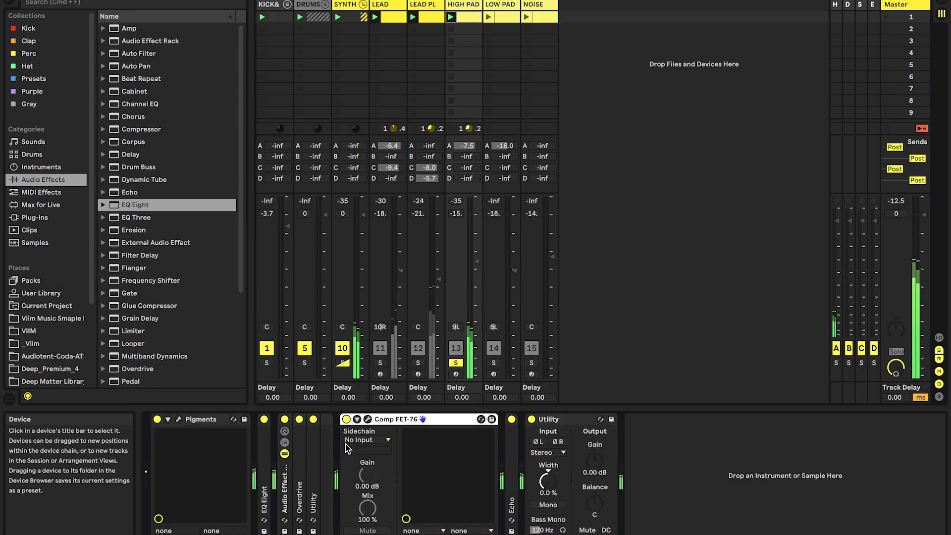
click(367, 419)
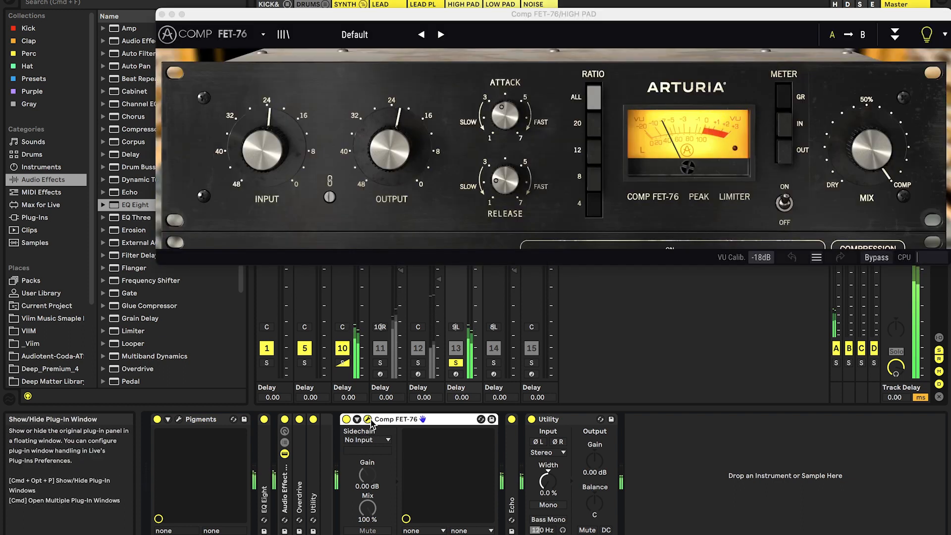
click(369, 419)
double_click(388, 420)
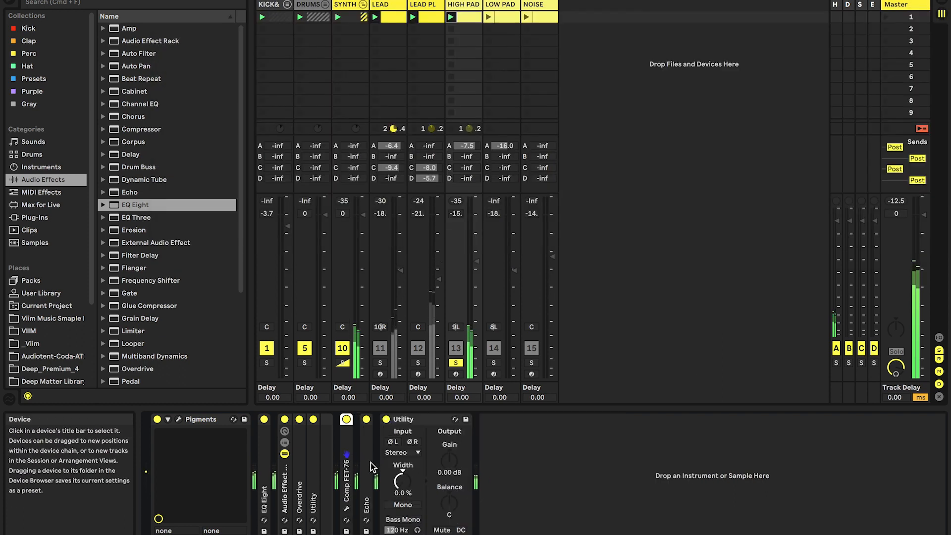
double_click(367, 462)
double_click(389, 421)
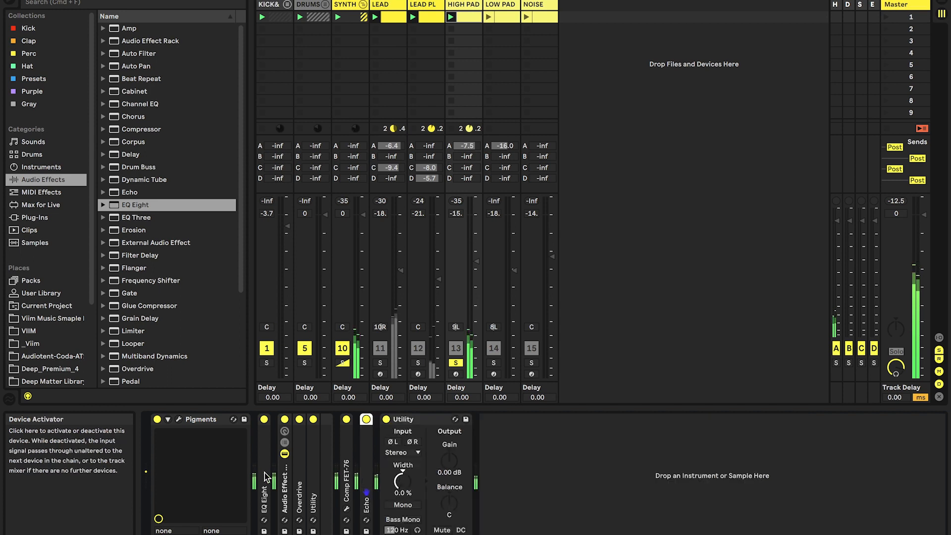
- Examine the EQ Eight curve on HIGH PAD and compare the sound with the equaliser bypassed and active
double_click(265, 471)
click(265, 420)
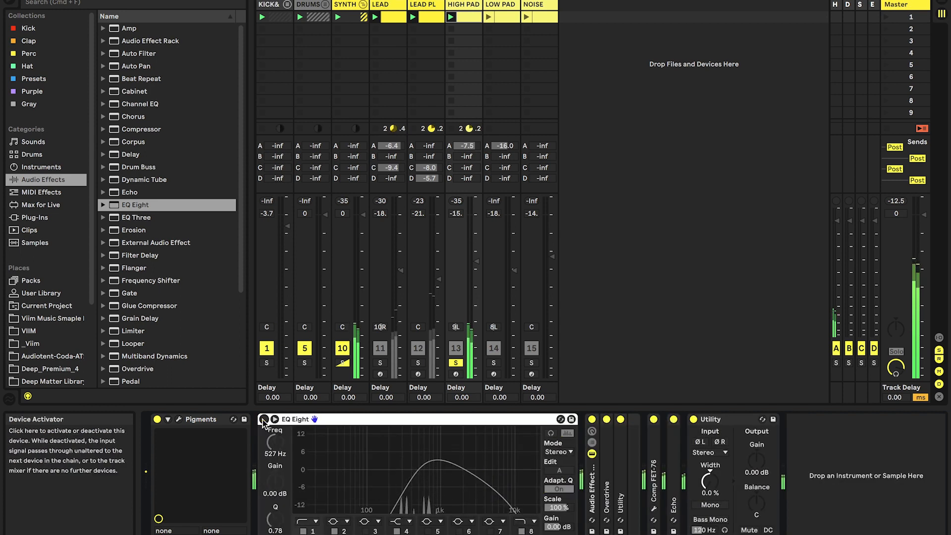
click(264, 420)
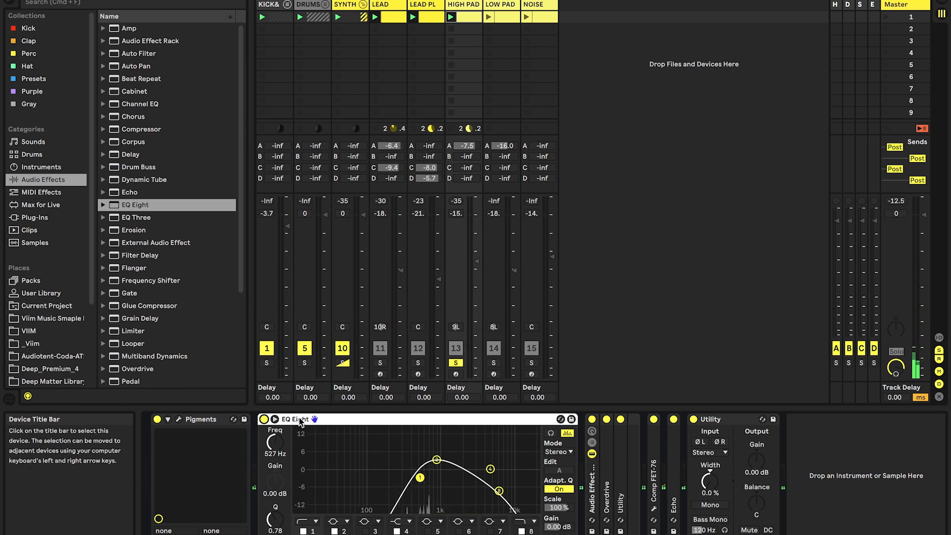
click(177, 419)
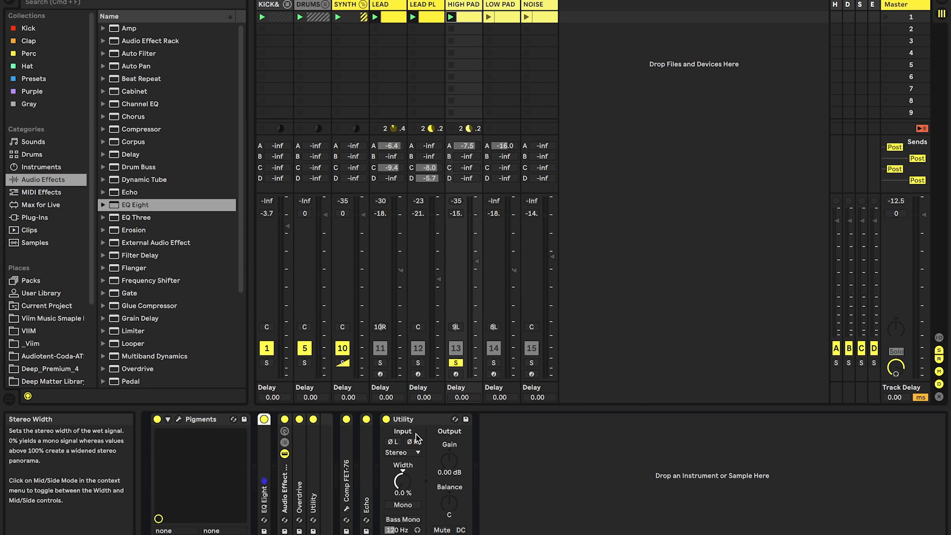
- Play HIGH PAD with its final Utility bypassed and active to compare the stereo width, then unsolo the track
key(space)
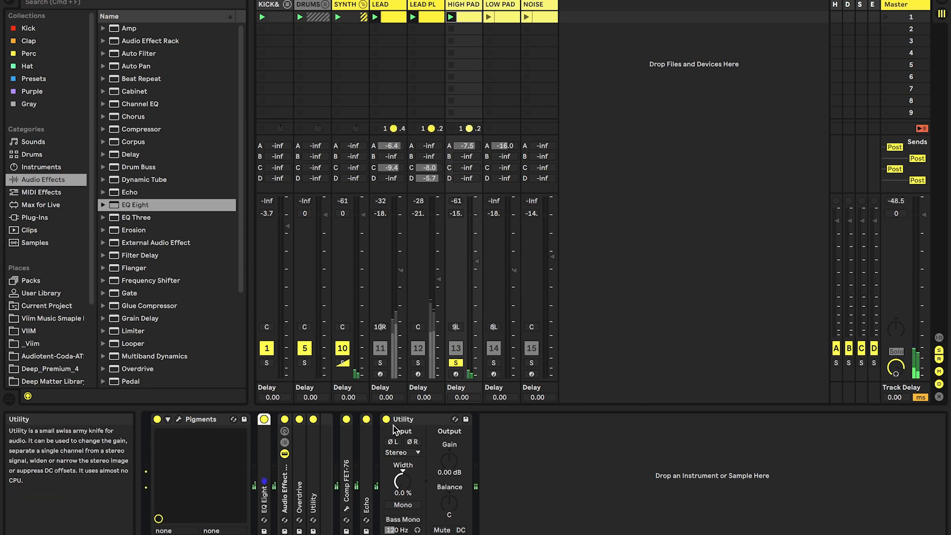
click(387, 419)
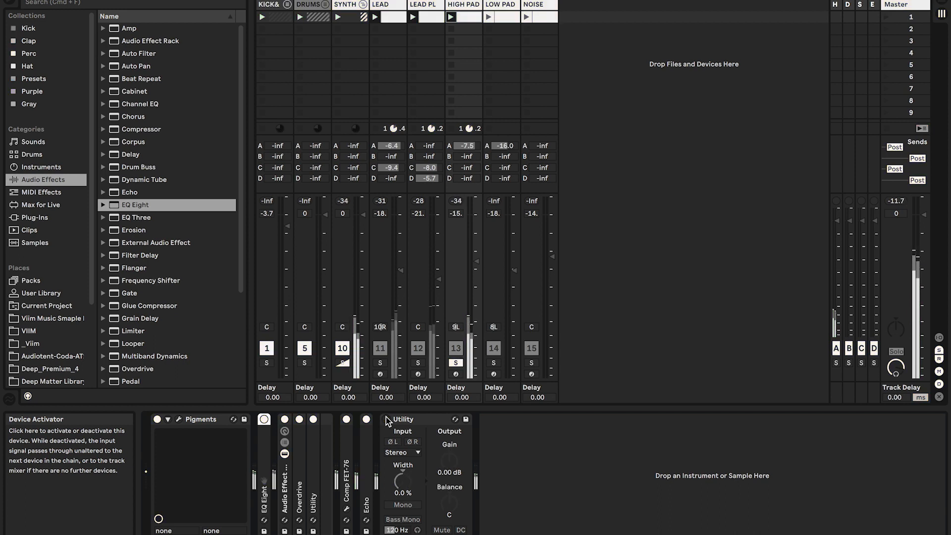
click(387, 420)
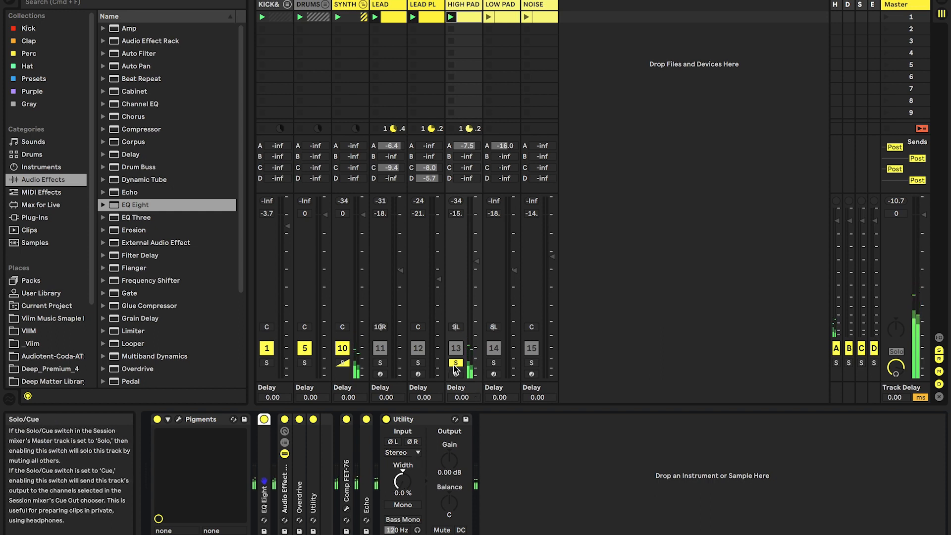
click(387, 419)
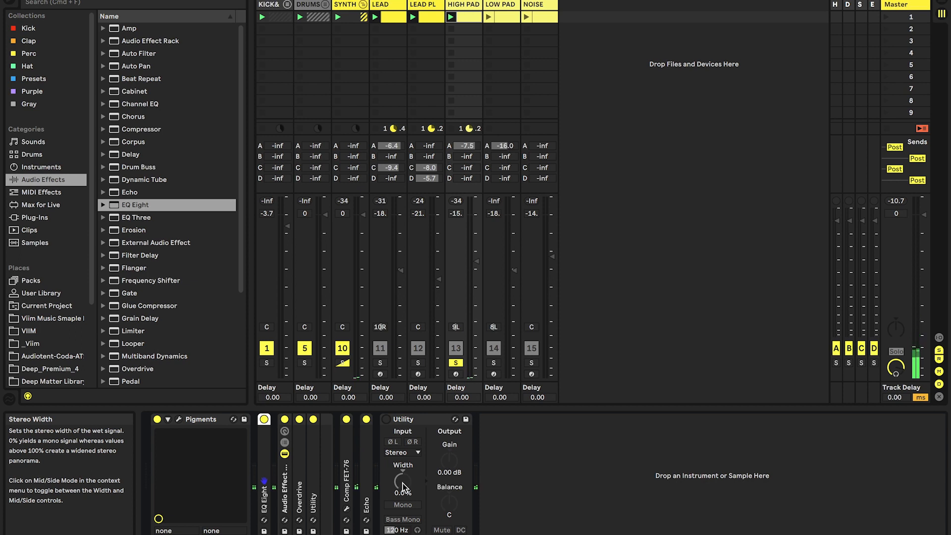
click(387, 420)
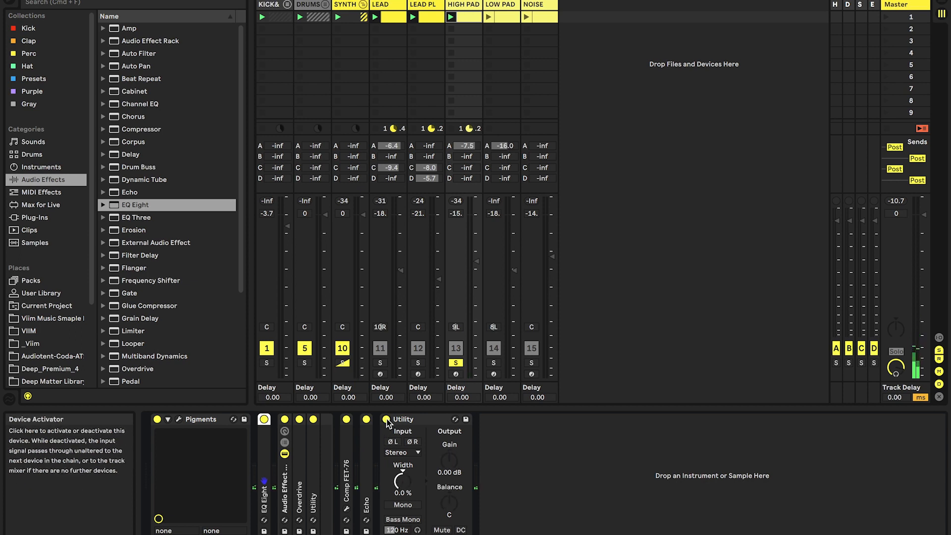
click(456, 363)
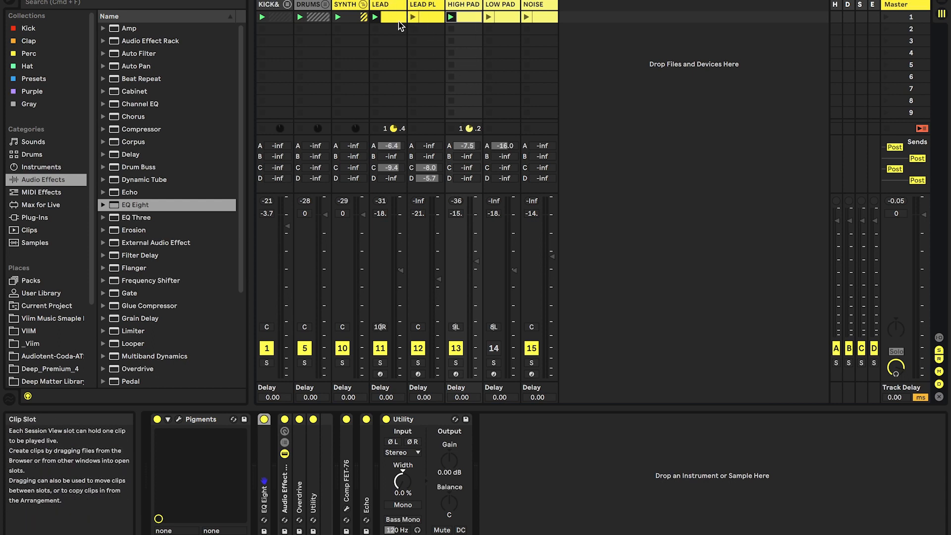
- Solo the LOW PAD track and open its OB-Xa V instrument to examine the synth's filter settings
click(500, 28)
click(493, 349)
click(494, 362)
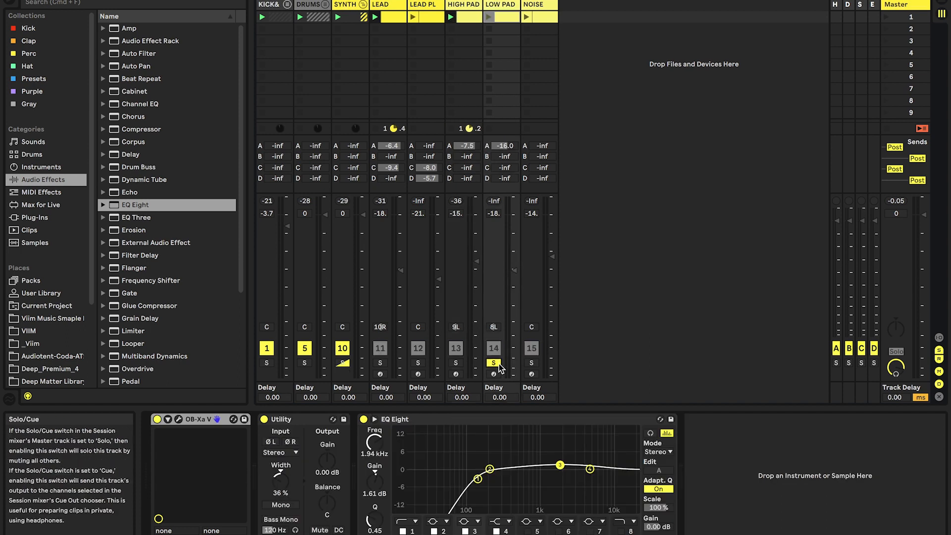
click(179, 419)
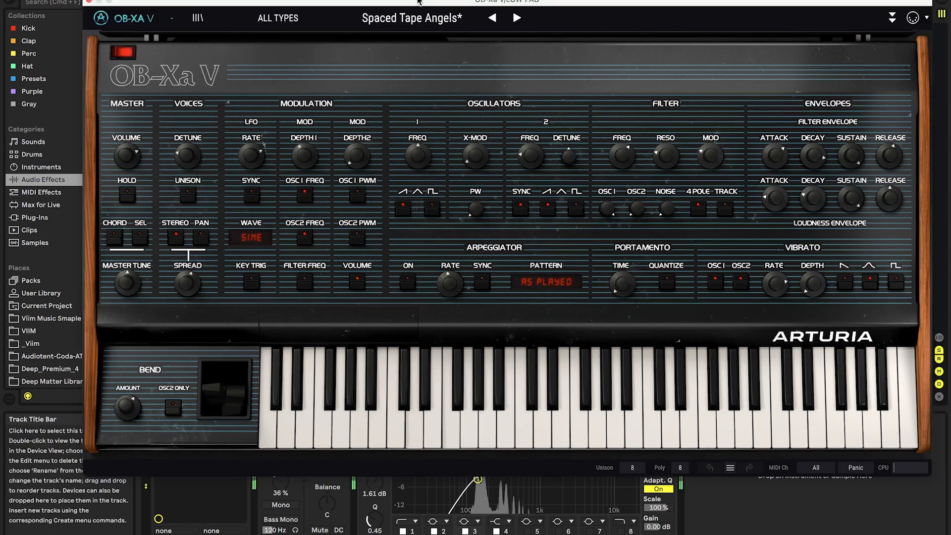
drag(628, 140, 612, 114)
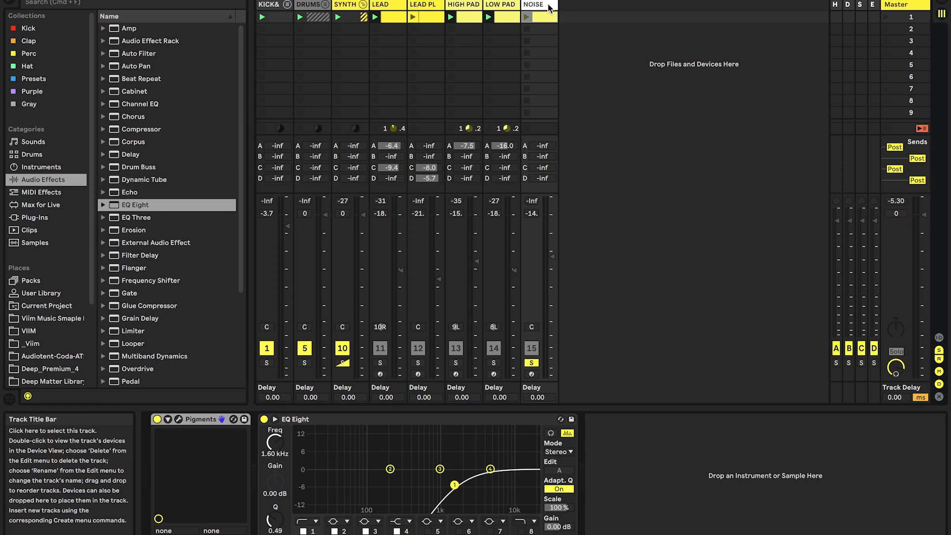
- Review the Pigments instrument on the NOISE track and launch the track's clip to hear it in solo
click(179, 420)
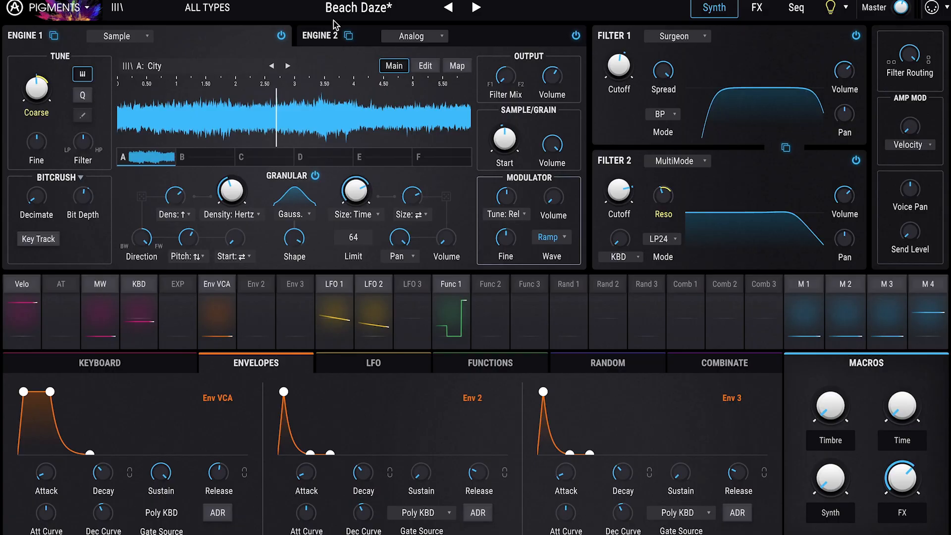
key(super+w)
click(527, 17)
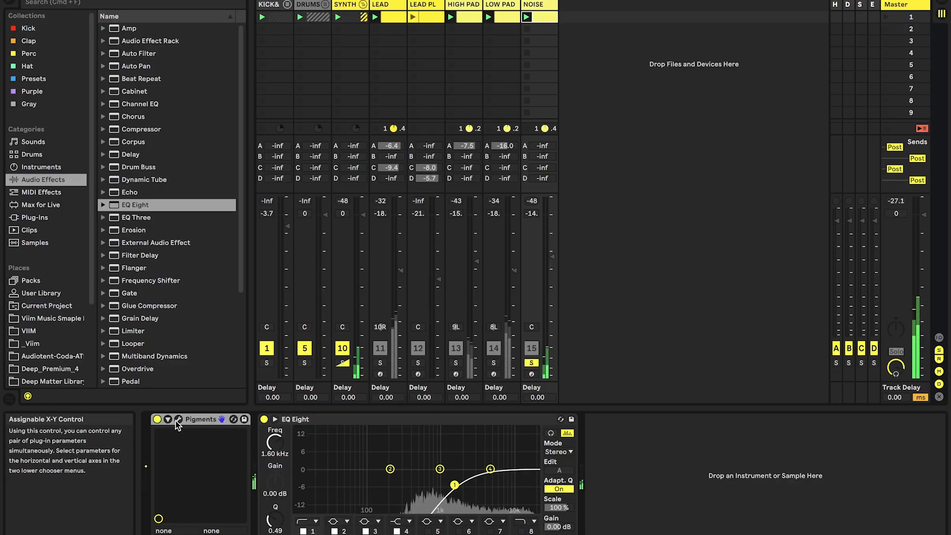
click(177, 421)
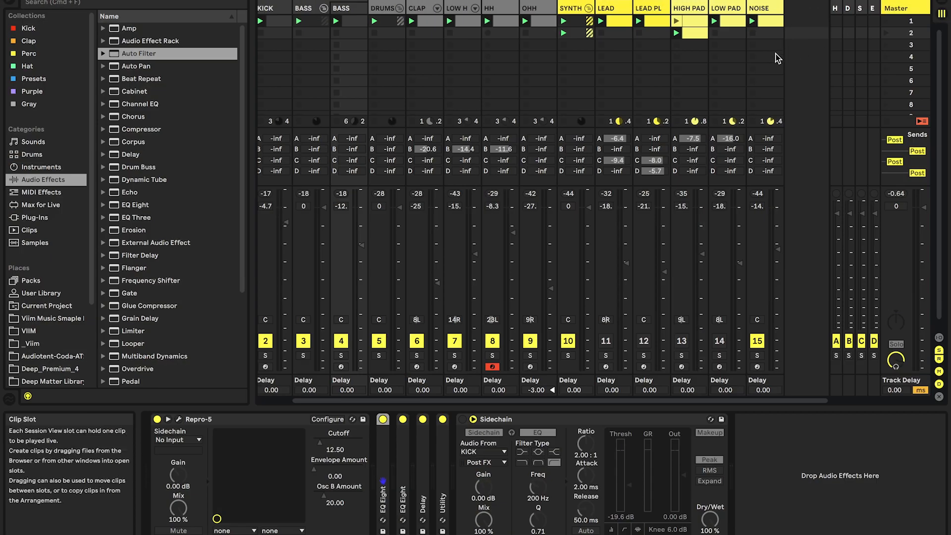
- Look over the full set of tracks in the Session View and bring up the LEAD track's device chain
scroll(769, 53, left, 3)
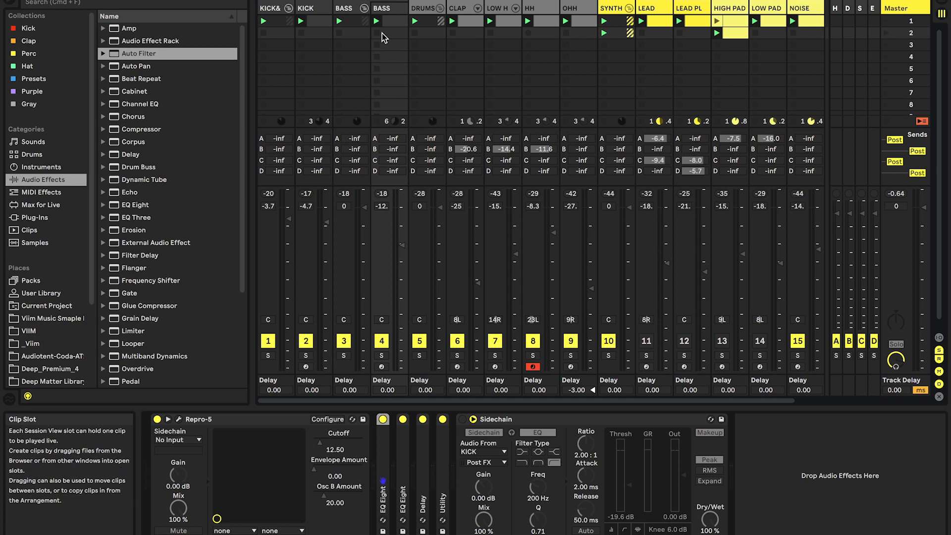
key(alt+super+b)
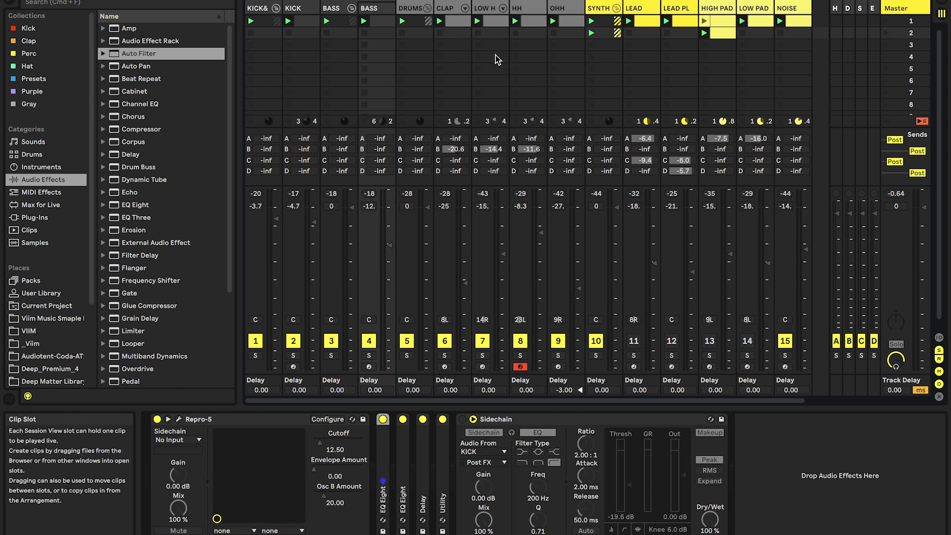
scroll(636, 67, right, 2)
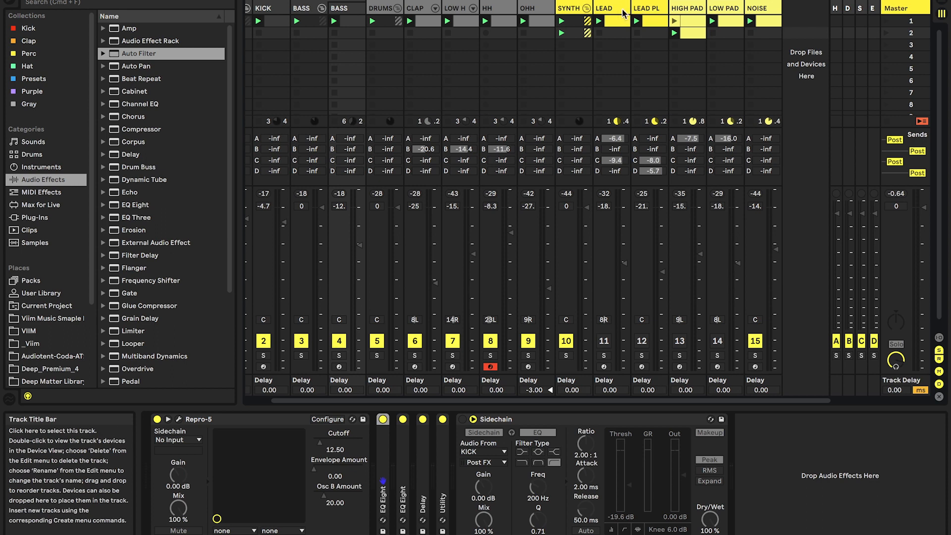
click(621, 9)
scroll(513, 64, left, 2)
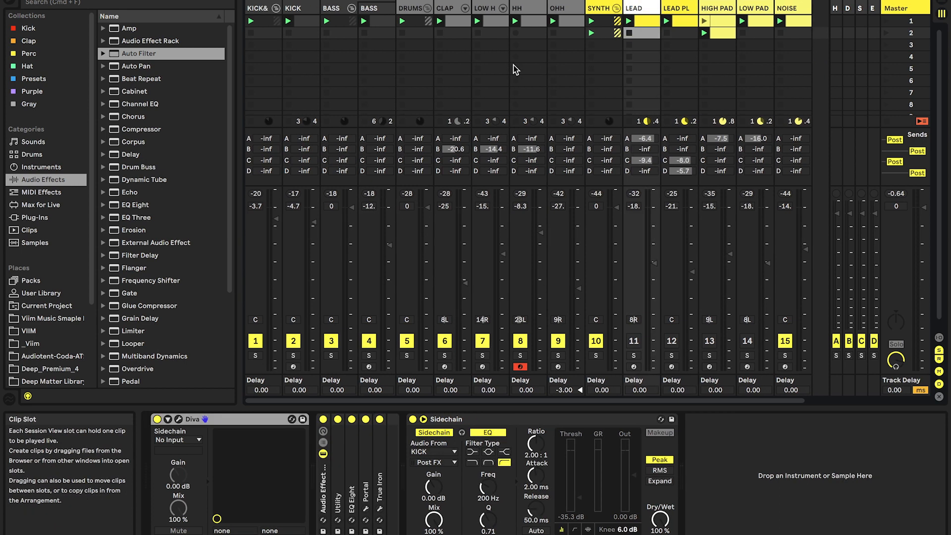
- Switch to the Arrangement View and audition the Mind Against - Gravity reference track in solo from about bar 57
key(Tab)
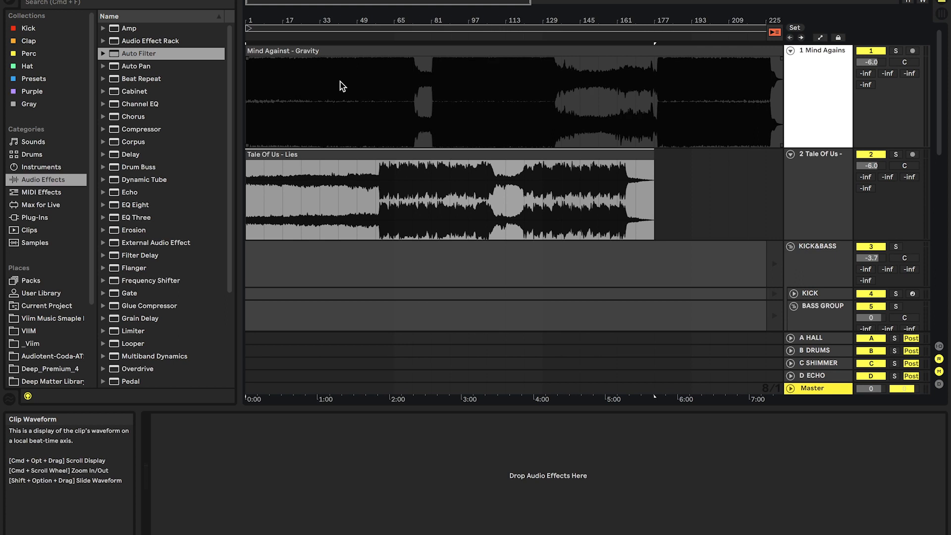
click(283, 84)
click(266, 85)
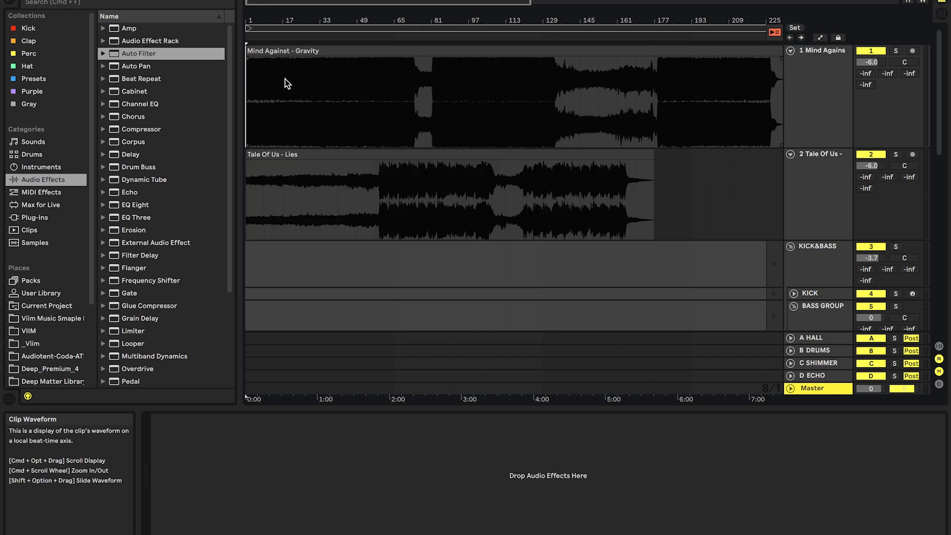
drag(252, 77, 346, 81)
click(376, 78)
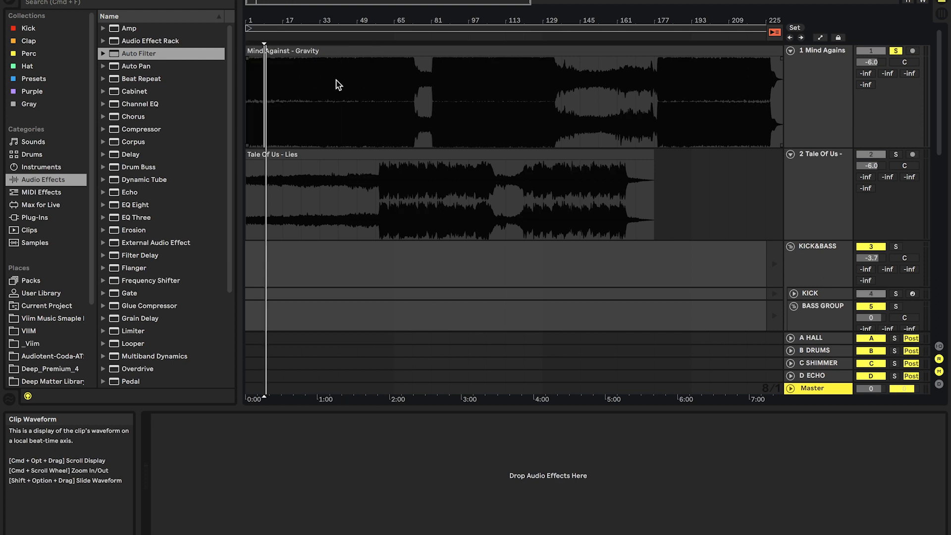
click(376, 76)
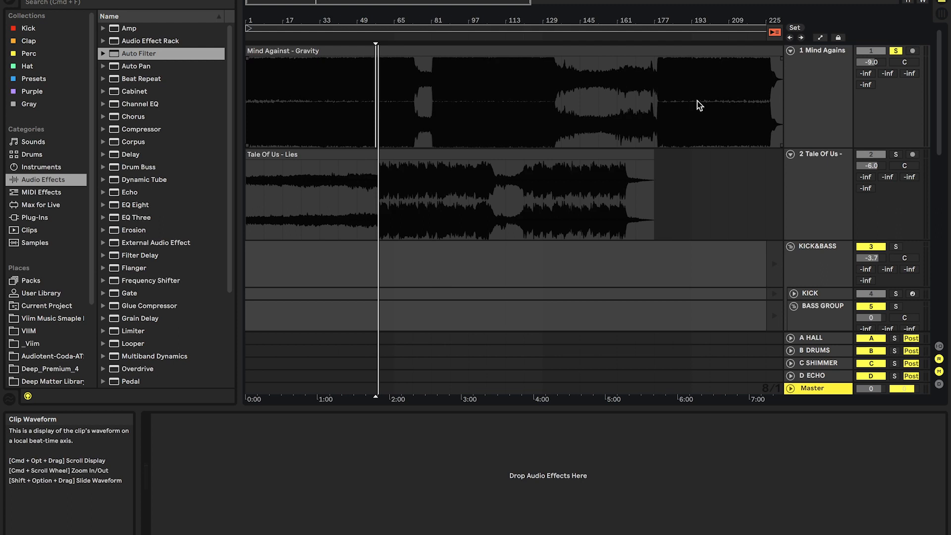
- Solo the Tale Of Us - Lies reference track and audition it from the beginning and from about bar 80
click(799, 171)
click(376, 197)
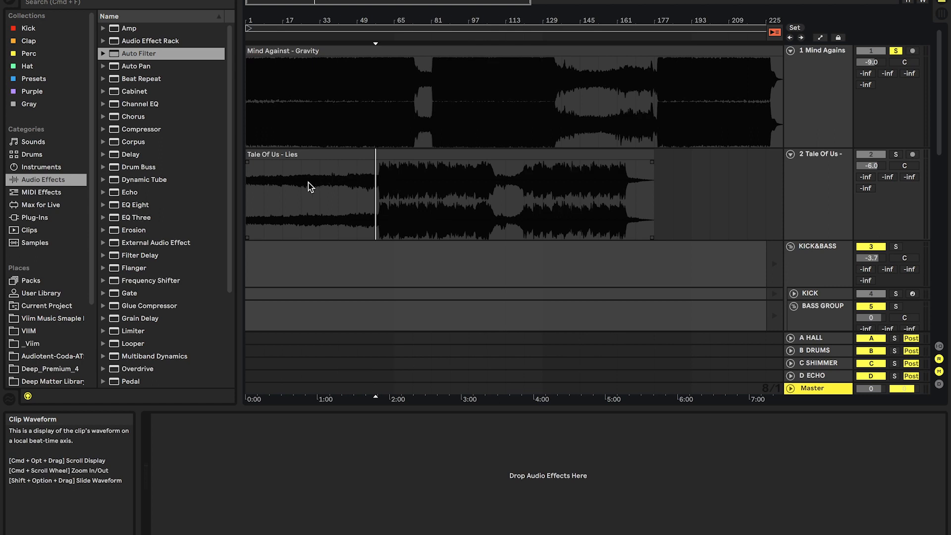
click(250, 187)
click(896, 154)
key(space)
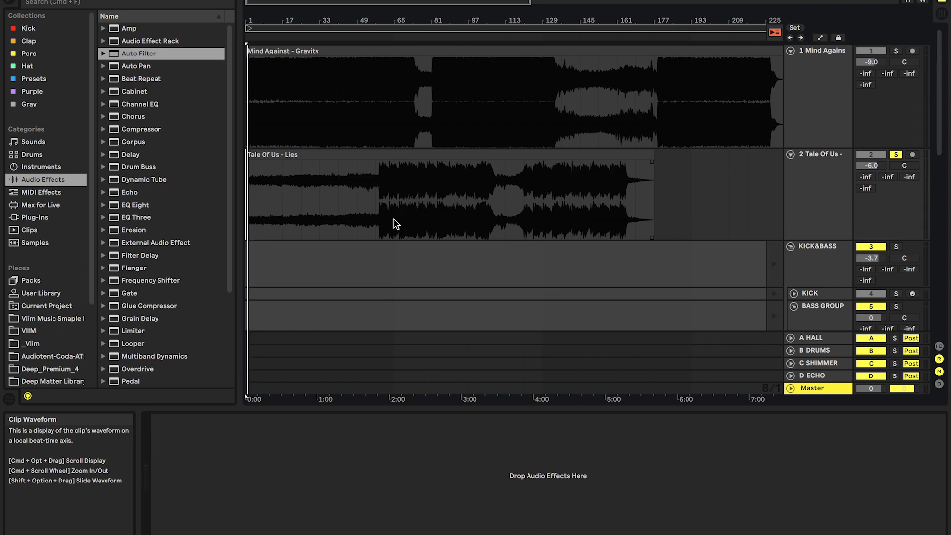
click(427, 184)
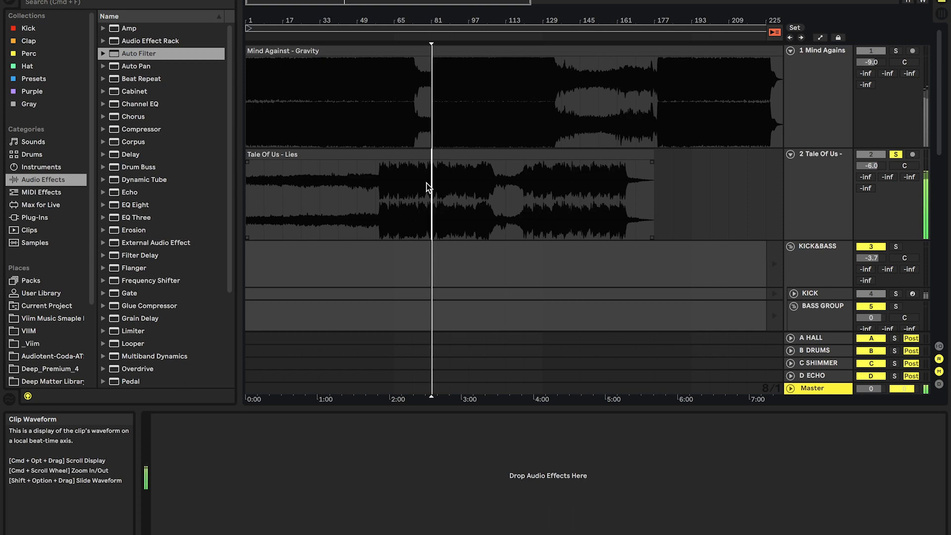
key(space)
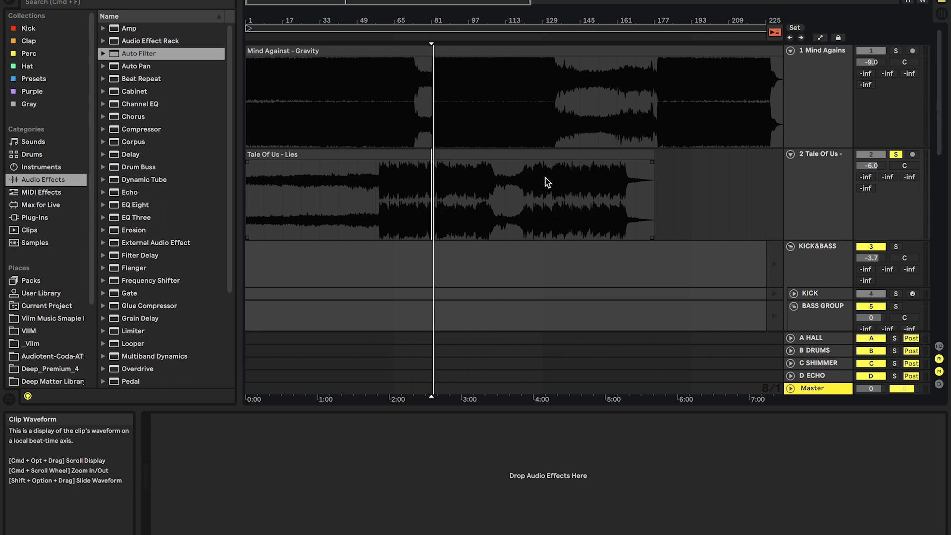
- Switch from the arrangement to the Session View and bring up the KICK&BASS group's device chain
scroll(545, 177, down, 5)
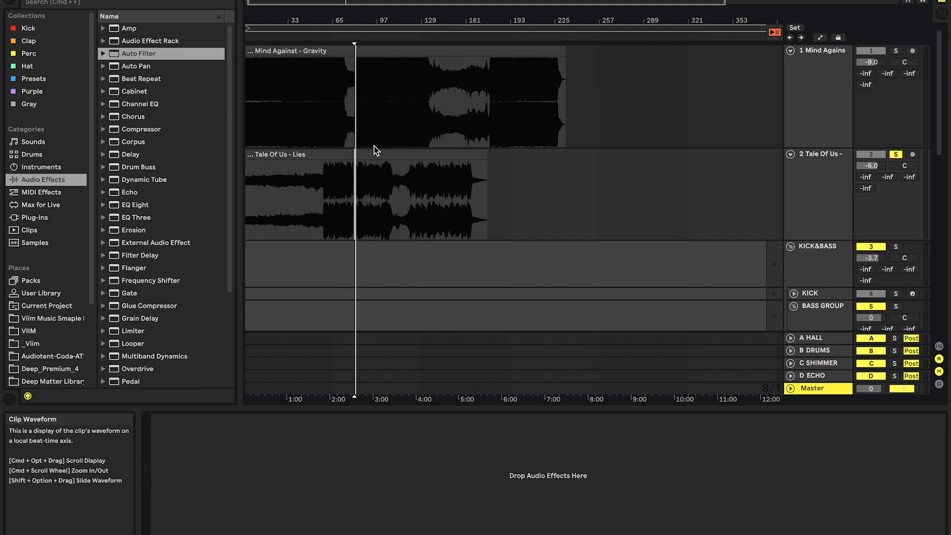
scroll(307, 177, up, 5)
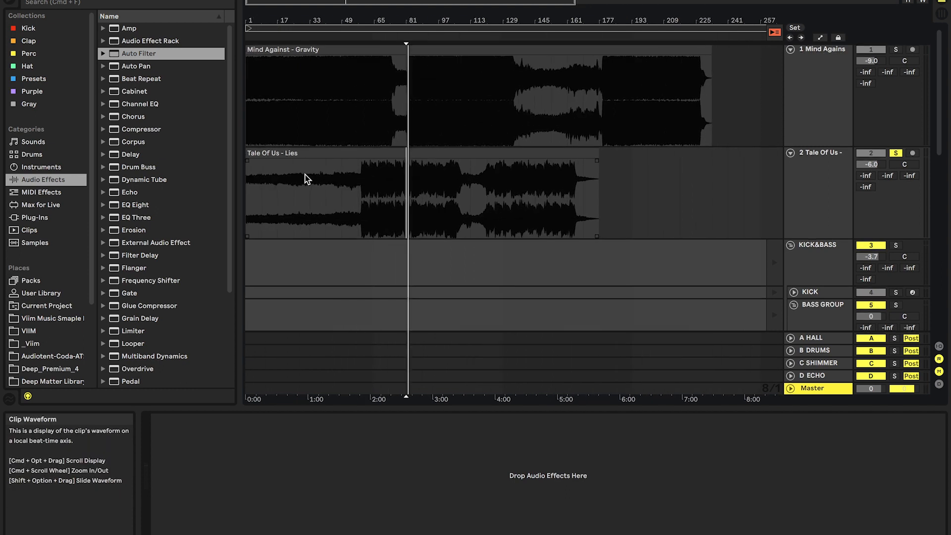
key(Tab)
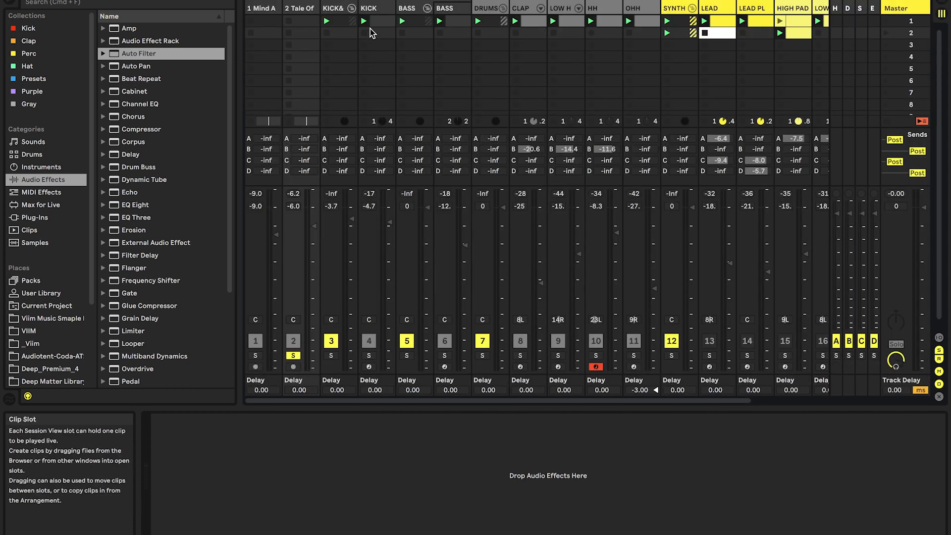
double_click(343, 8)
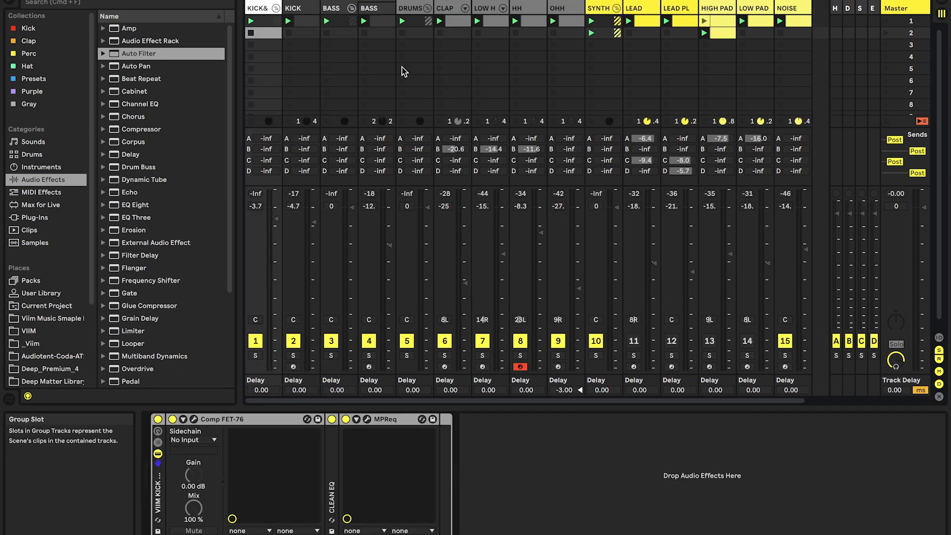
key(Tab)
key(Tab)
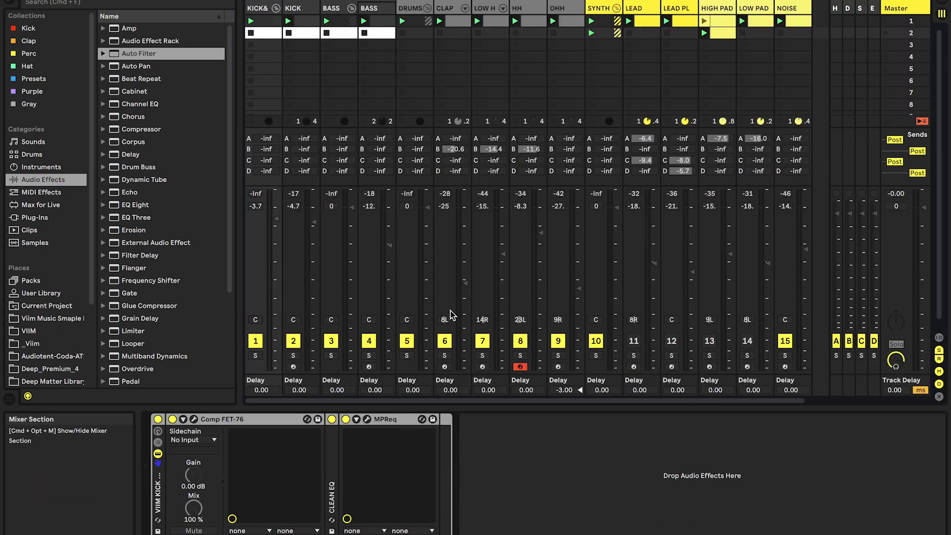
- Deactivate the DRUMS group and play the set after looking over the NOISE and LEAD device chains
click(408, 341)
click(611, 497)
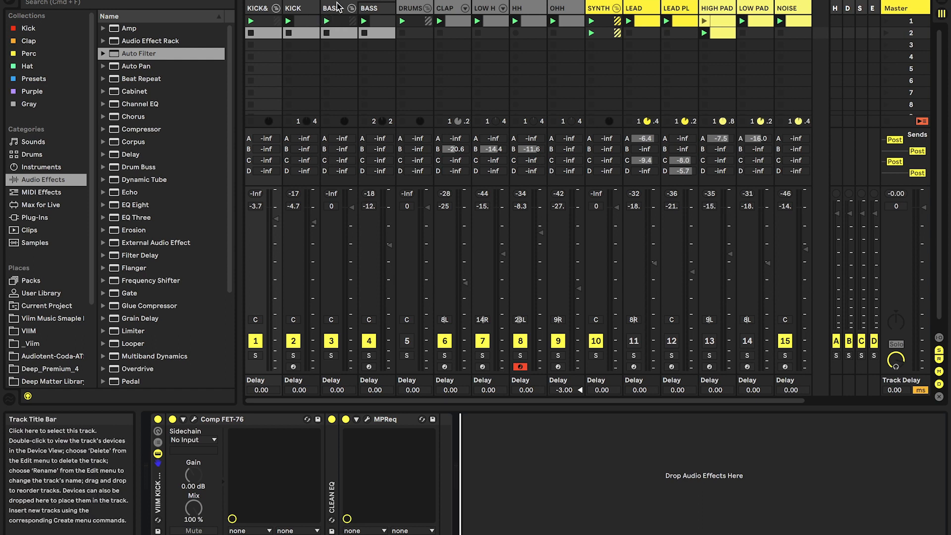
click(797, 7)
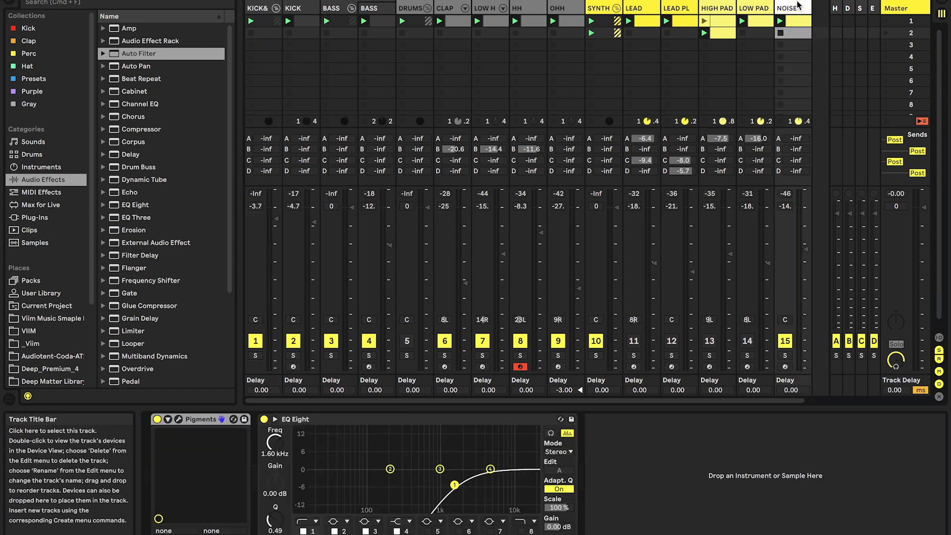
click(642, 9)
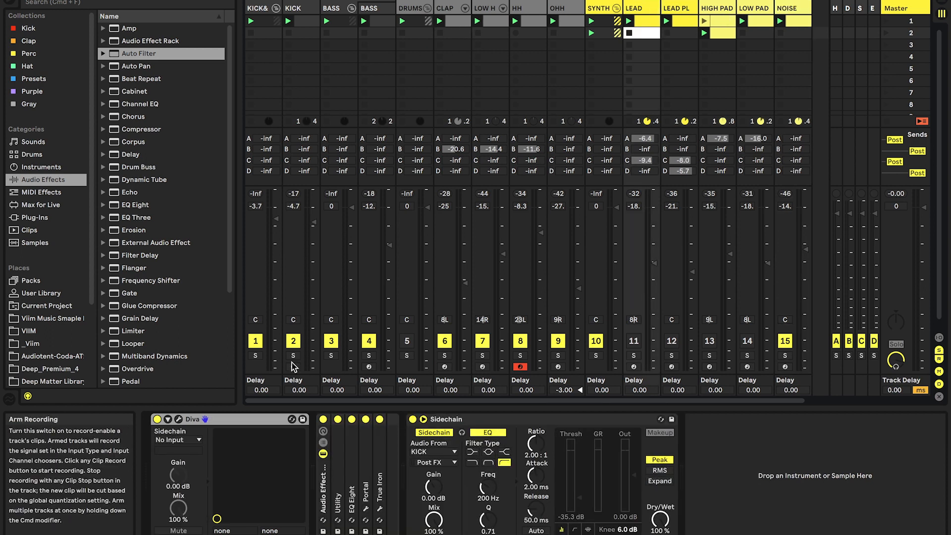
key(space)
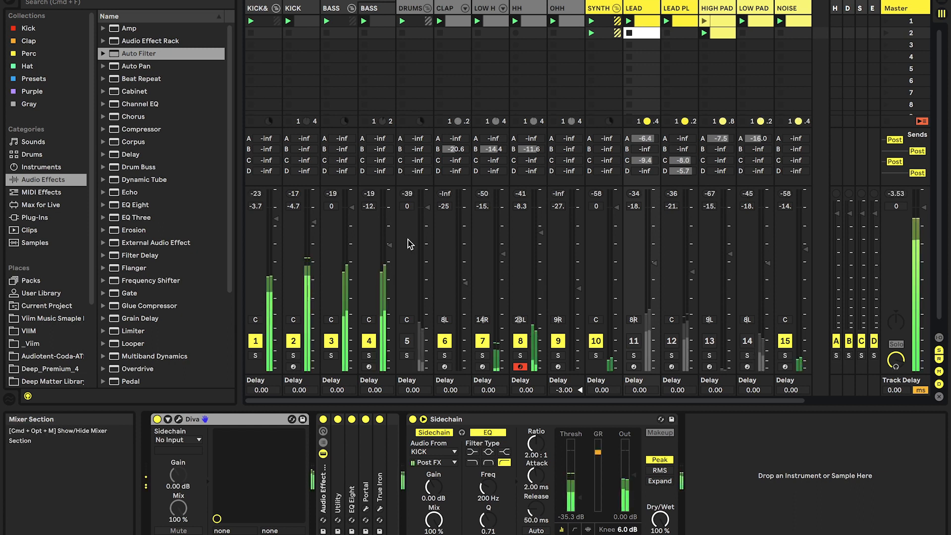
- Insert an Auto Filter after Repro-5 on the BASS track, deactivate the NOISE track, and lower the filter cutoff to 309 Hz
click(385, 11)
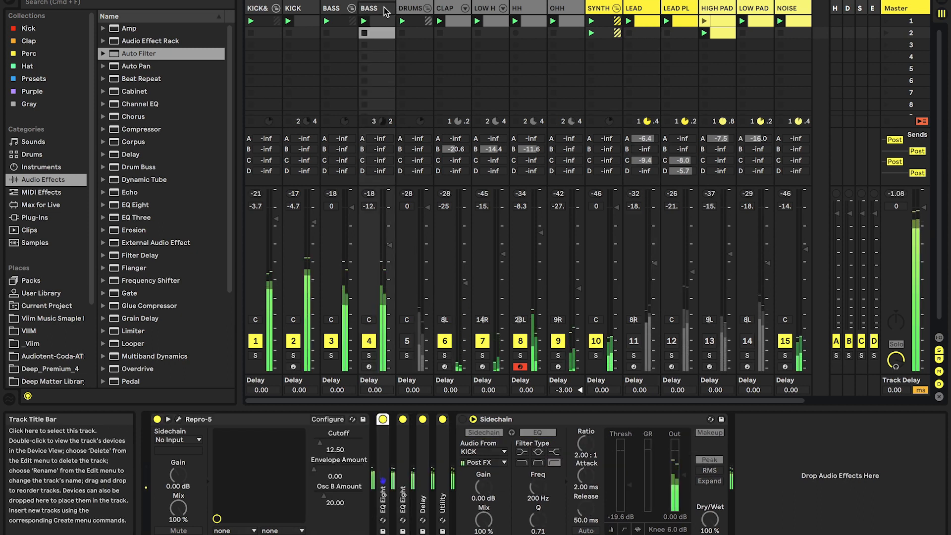
drag(189, 53, 375, 483)
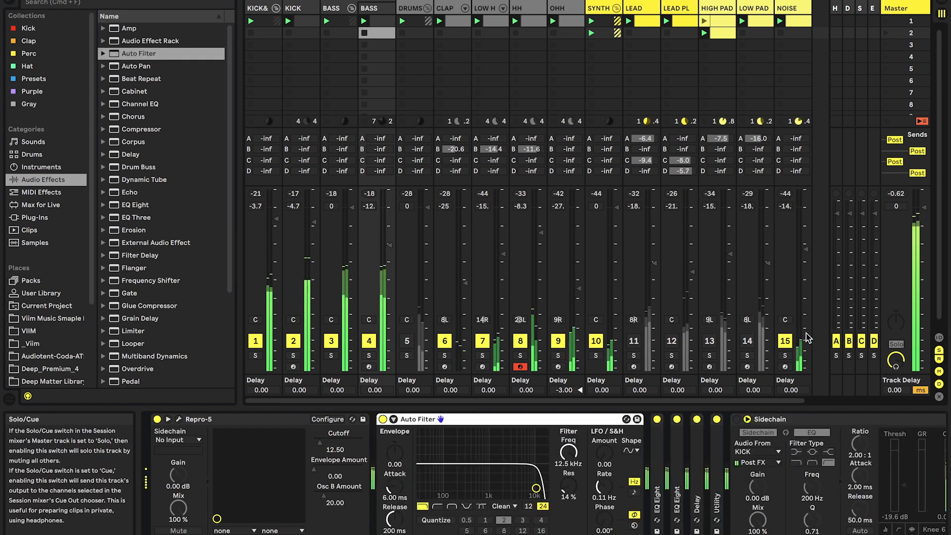
click(790, 341)
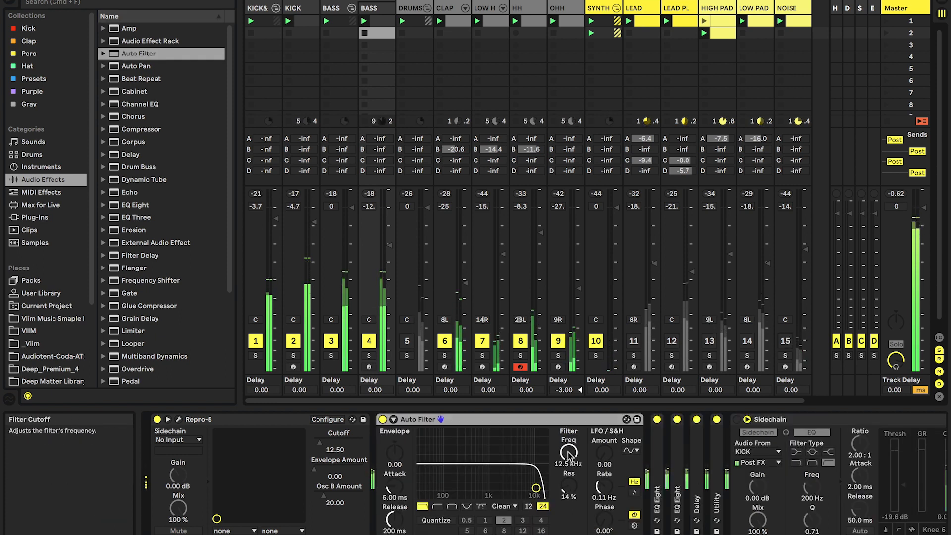
drag(536, 488, 468, 488)
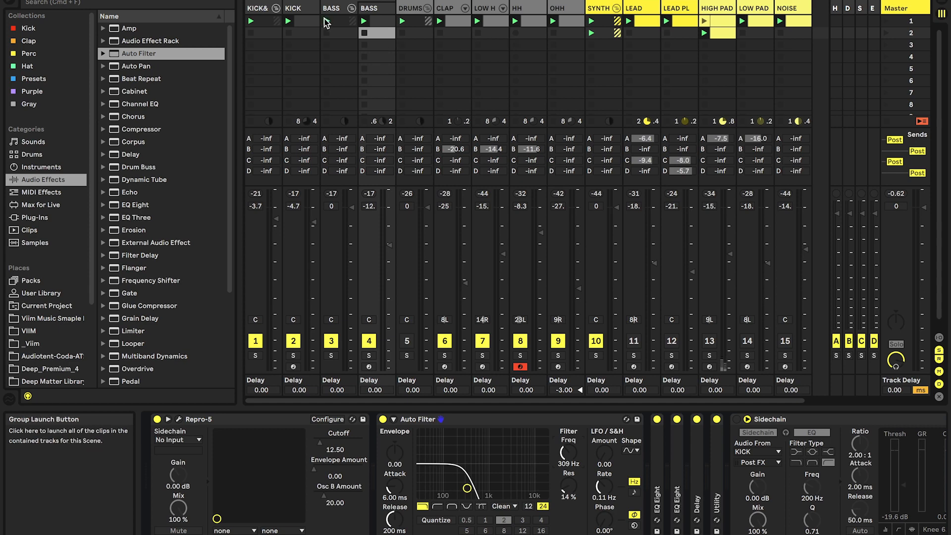
click(303, 21)
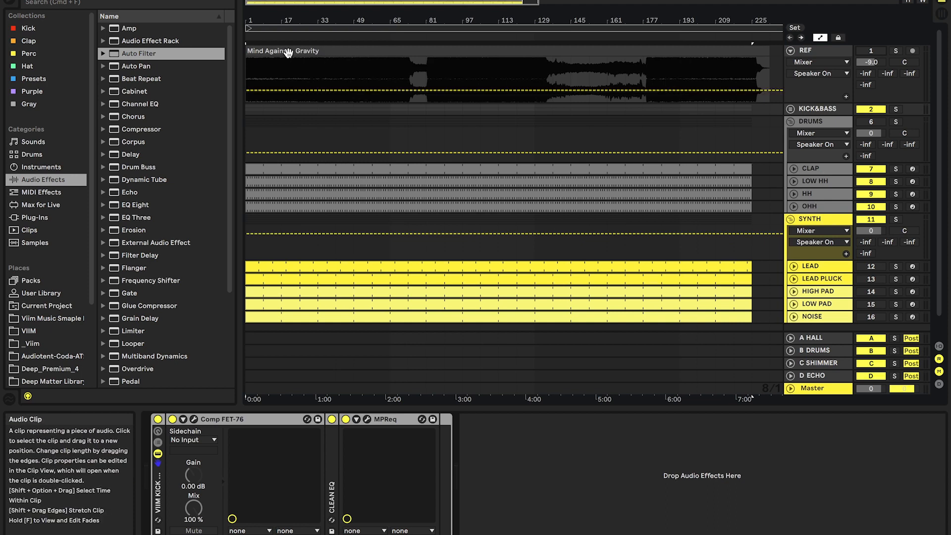
- Delete the CLAP, LOW HH, HH and OHH material from bar 1 to bar 33 in the arrangement
click(825, 266)
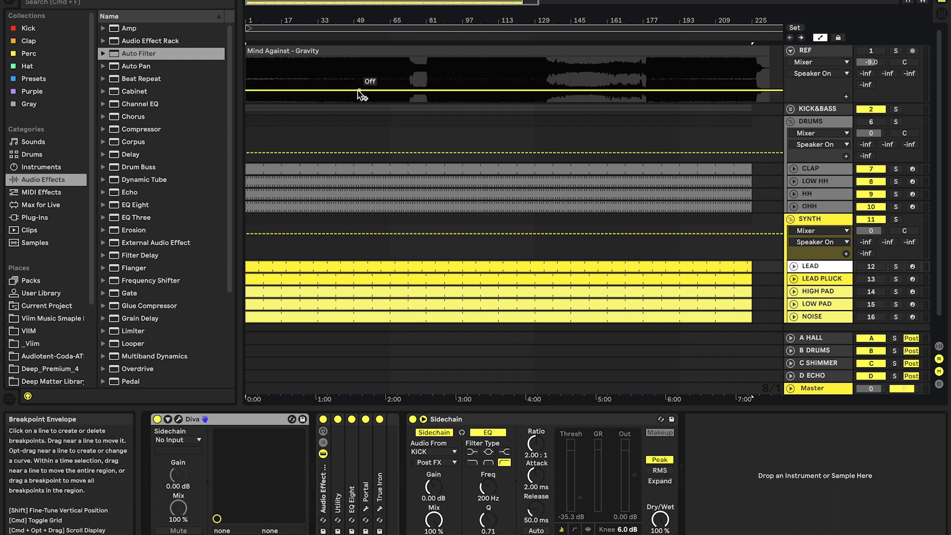
scroll(245, 24, up, 3)
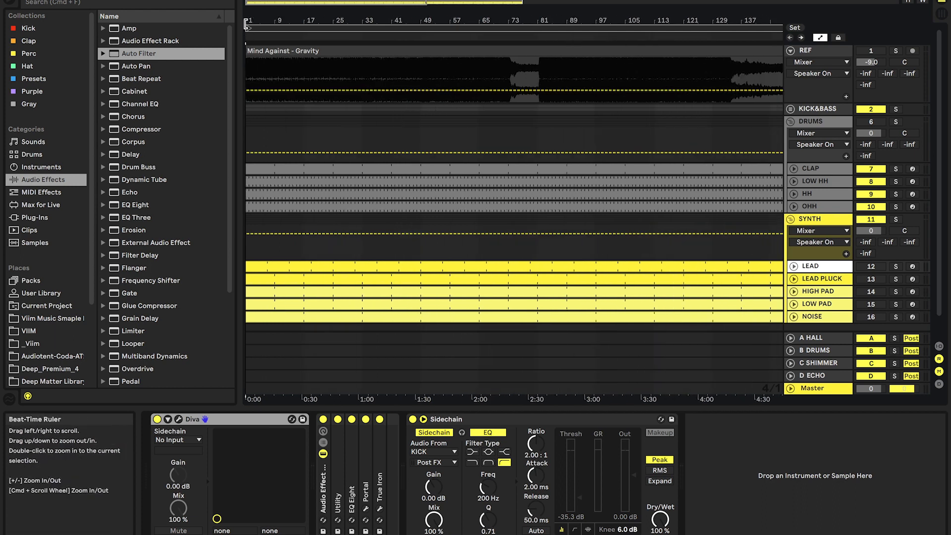
click(368, 218)
drag(368, 217, 246, 167)
key(Delete)
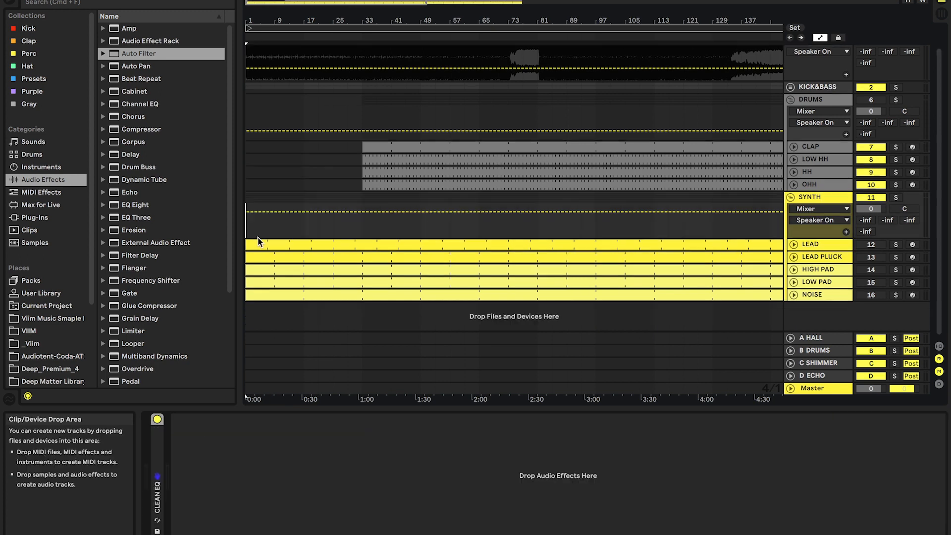
- Delete the LEAD, LEAD PLUCK, HIGH PAD and LOW PAD material from bar 1 to bar 33, keeping NOISE
drag(249, 234, 353, 279)
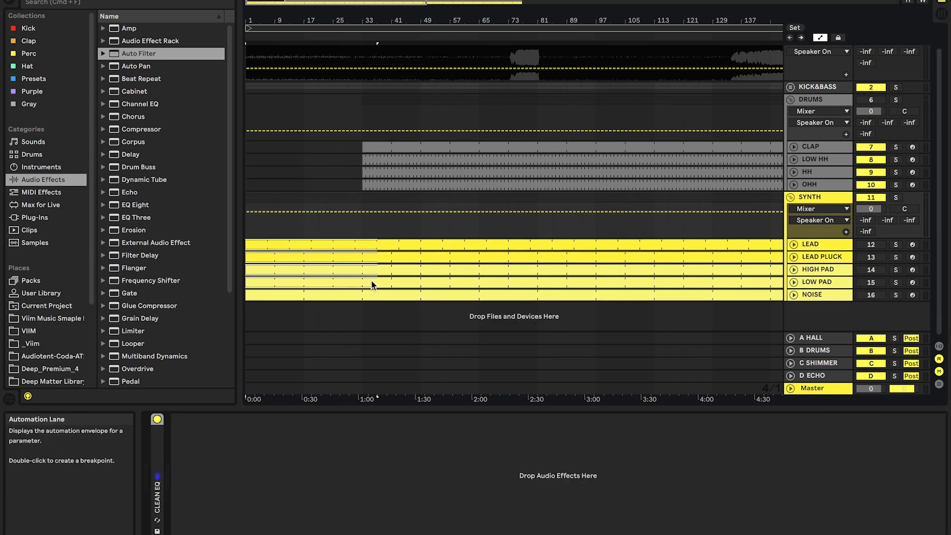
click(363, 280)
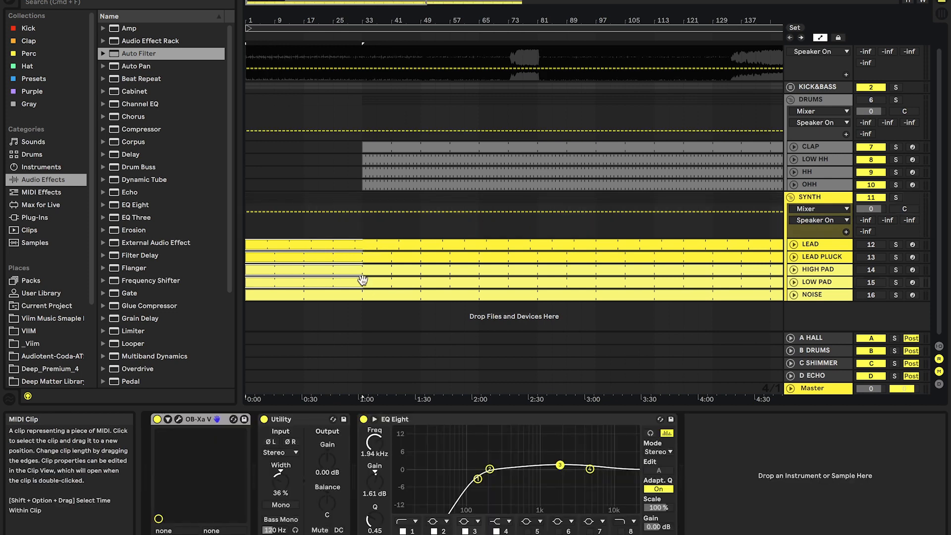
key(Delete)
click(343, 311)
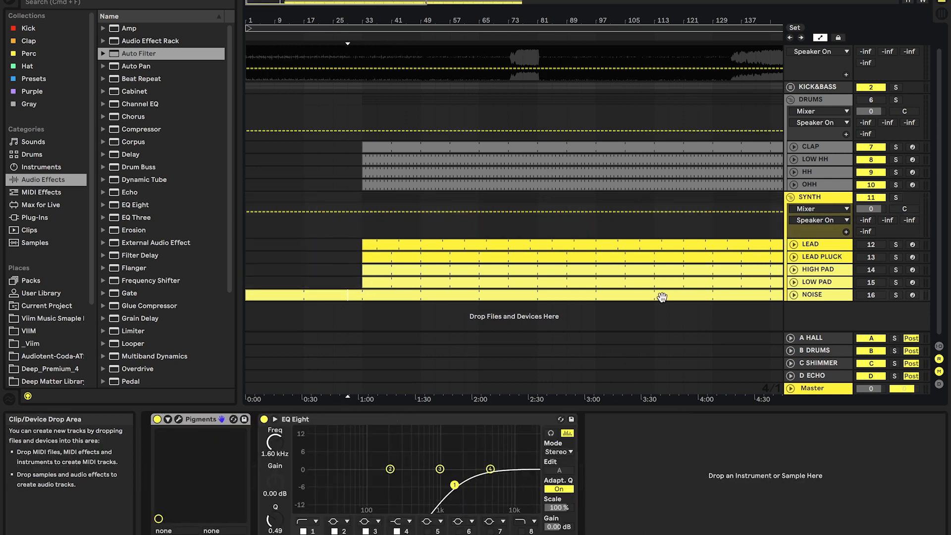
- Clear the HIGH PAD and LOW PAD clips from bar 33 to about bar 81
click(862, 295)
click(379, 246)
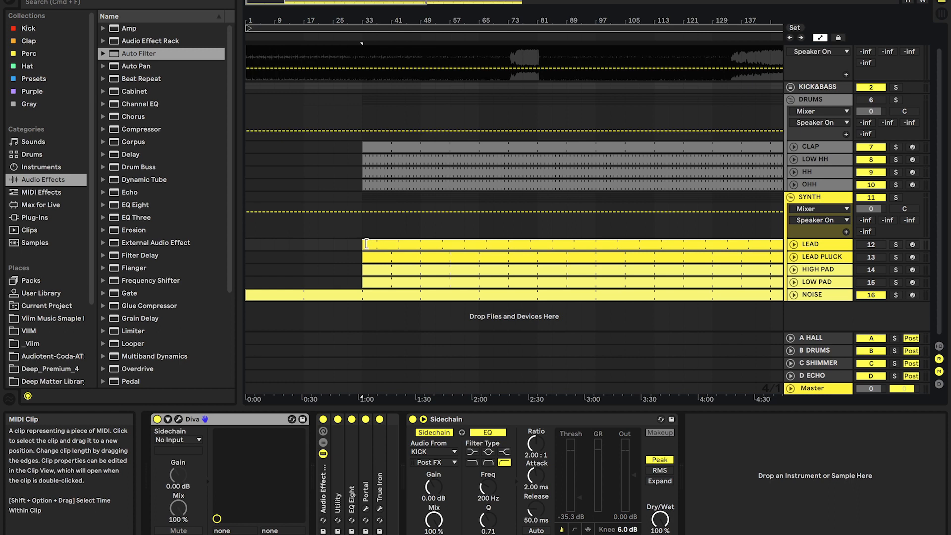
key(minus)
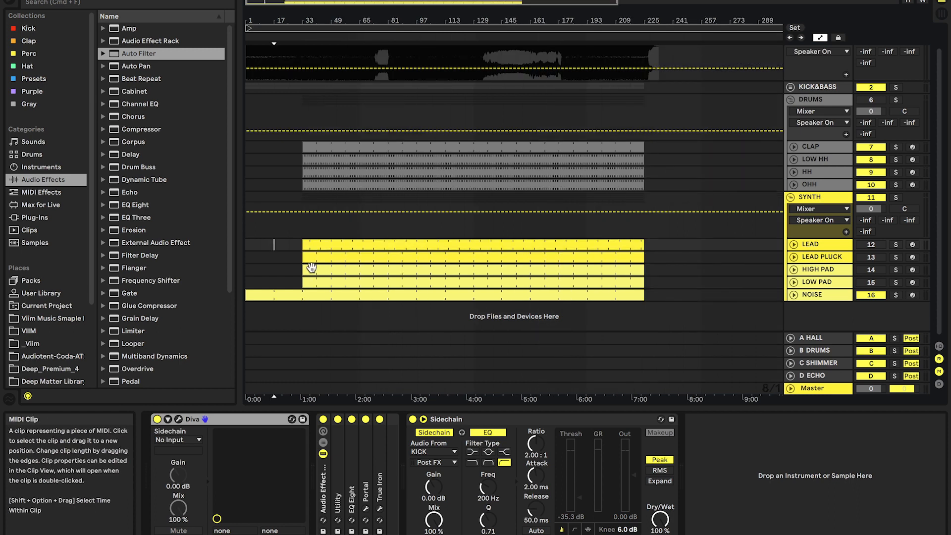
drag(305, 269, 393, 276)
- Solo the BASS track and show the automation lane for its Auto Filter frequency
click(793, 161)
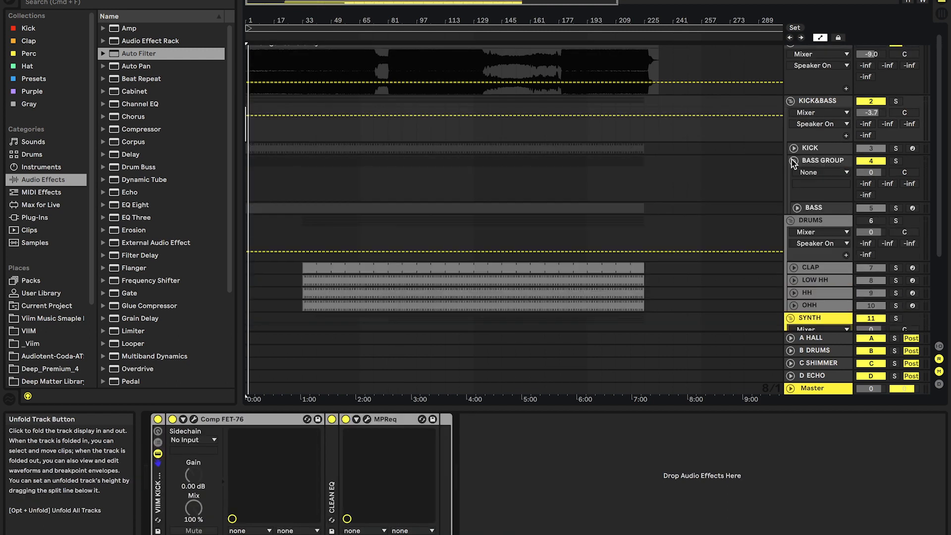
click(823, 207)
click(896, 208)
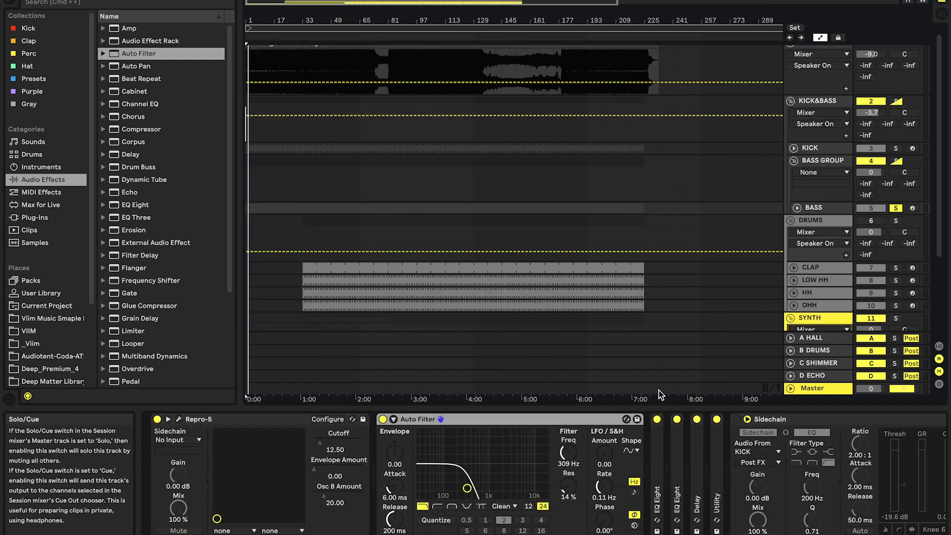
right_click(574, 466)
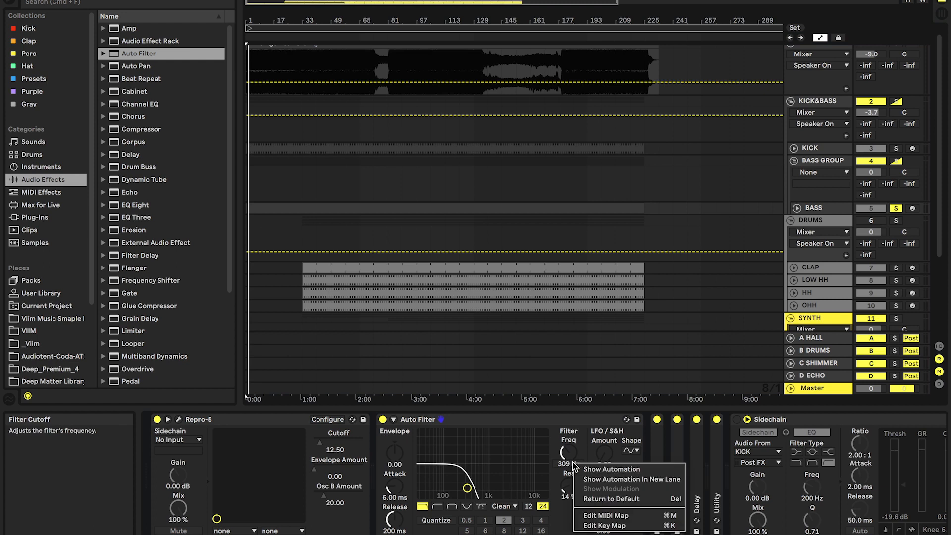
click(594, 468)
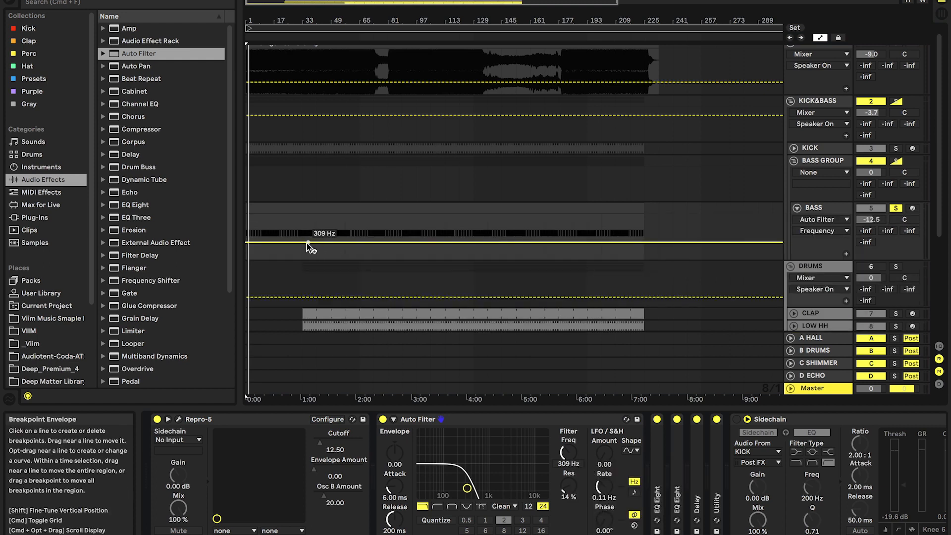
- Automate the BASS Auto Filter frequency as a curved rise from about 142 Hz at bar 1 to 19.9 kHz at bar 65
drag(281, 243, 246, 247)
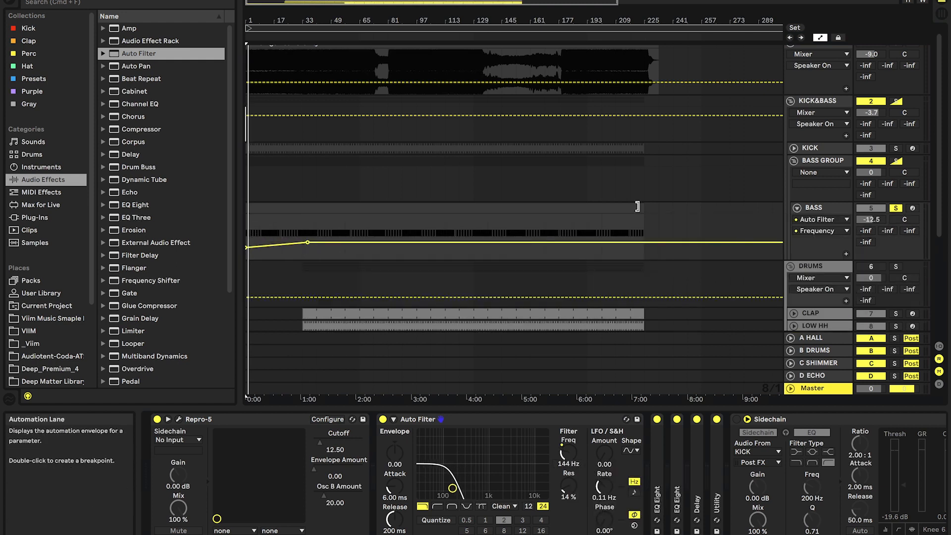
key(space)
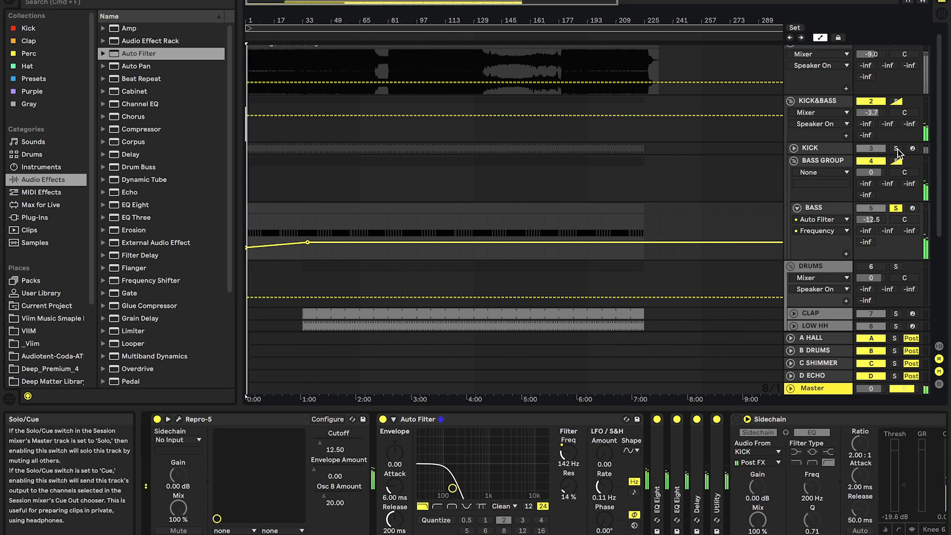
drag(307, 242, 359, 215)
click(266, 242)
drag(267, 242, 266, 250)
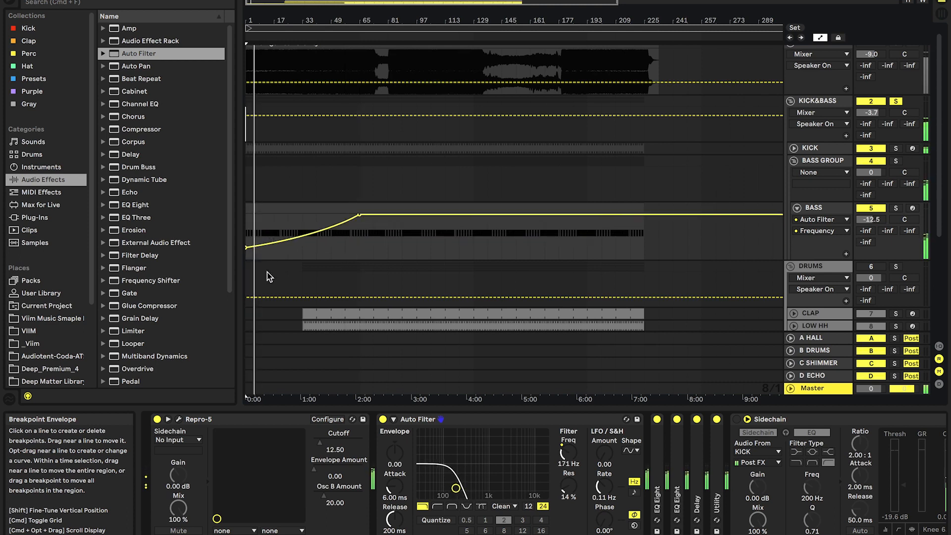
scroll(289, 200, down, 5)
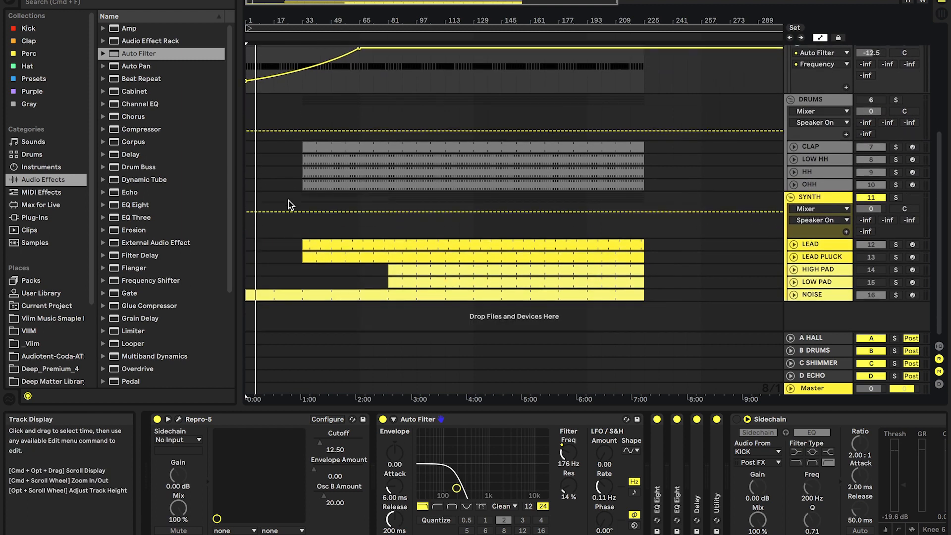
scroll(289, 201, up, 5)
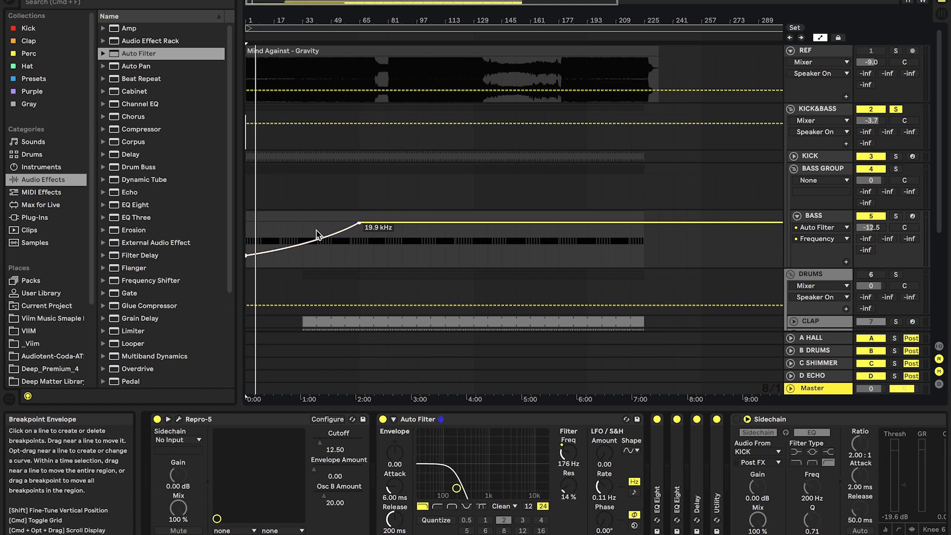
- Deactivate the sustained F2 note in the LOW PAD clip at bars 1–33, keeping D2, and activate the LOW PAD track
scroll(317, 235, down, 5)
scroll(317, 232, up, 1)
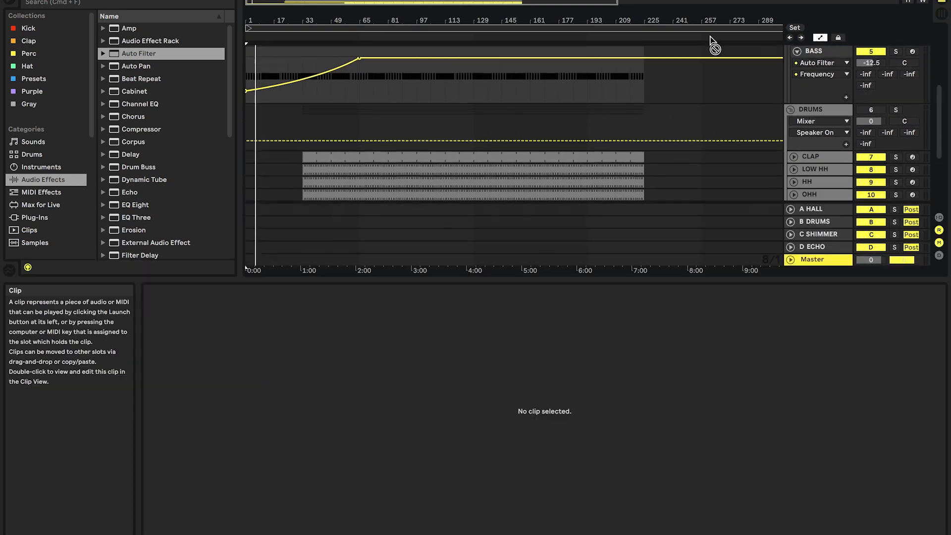
drag(710, 37, 261, 183)
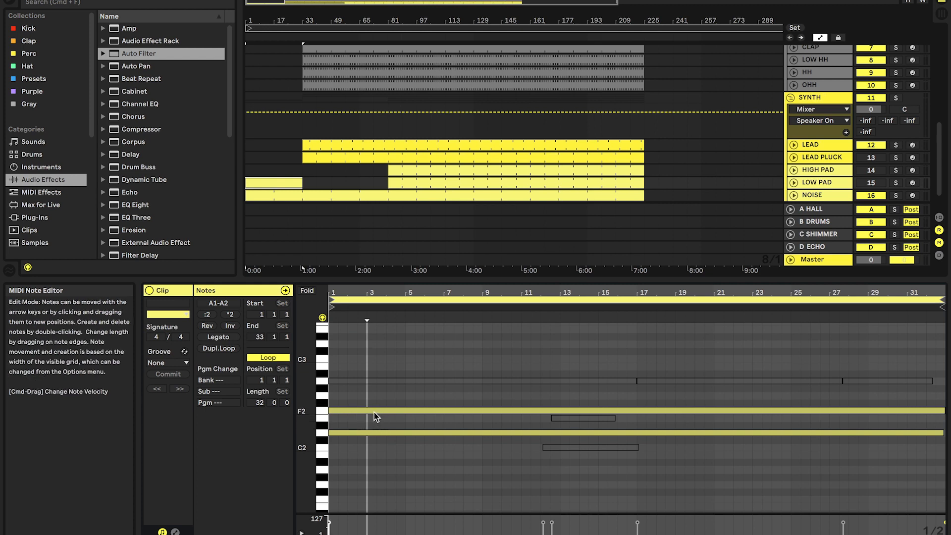
click(351, 411)
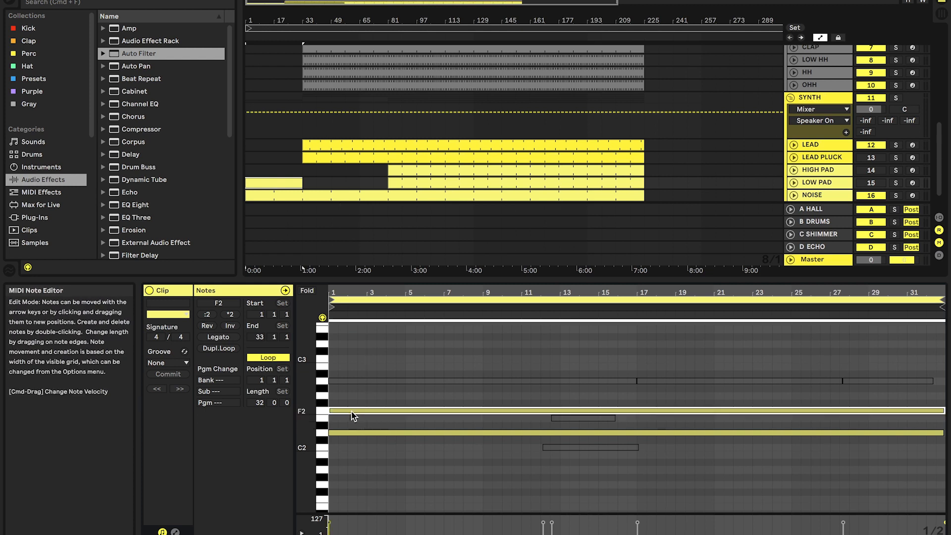
key(0)
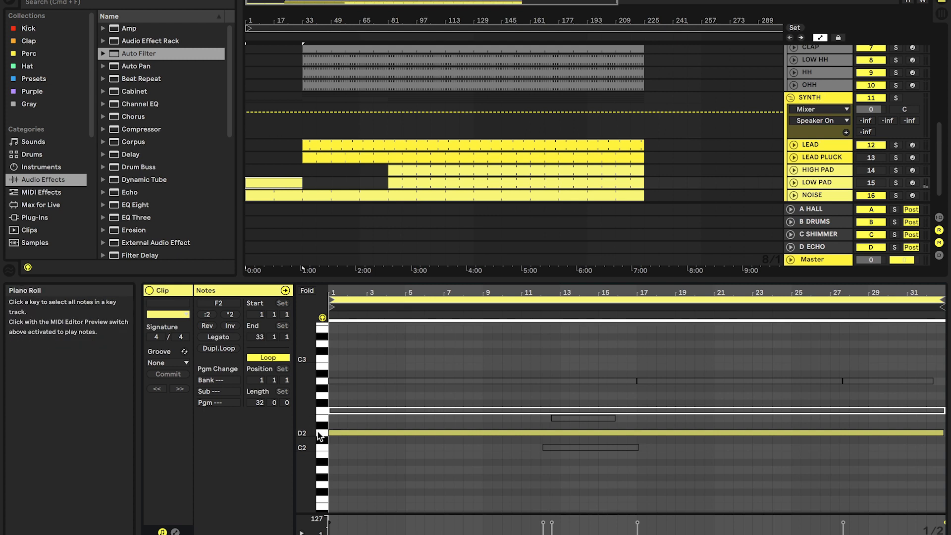
click(877, 181)
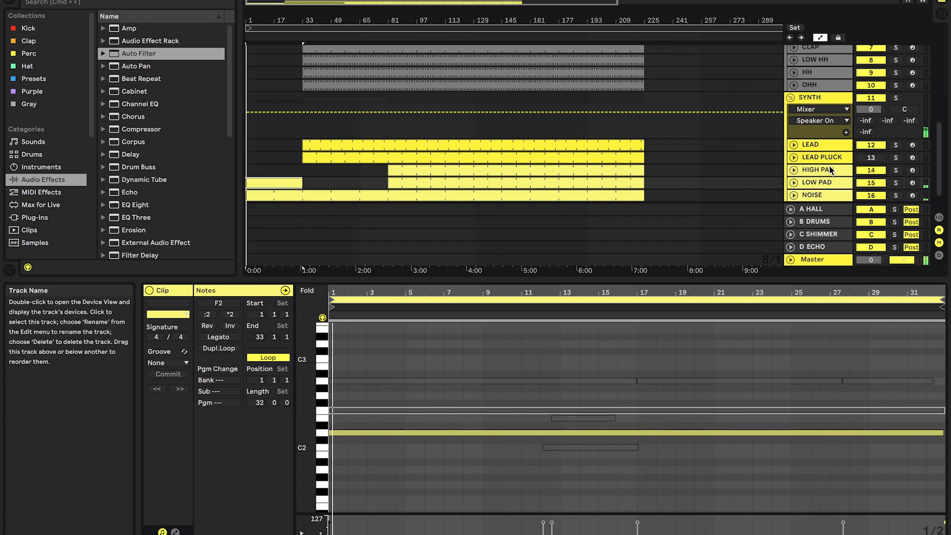
- Insert an Auto Filter between Utility and EQ Eight on LOW PAD and lower its frequency to 552 Hz
double_click(818, 176)
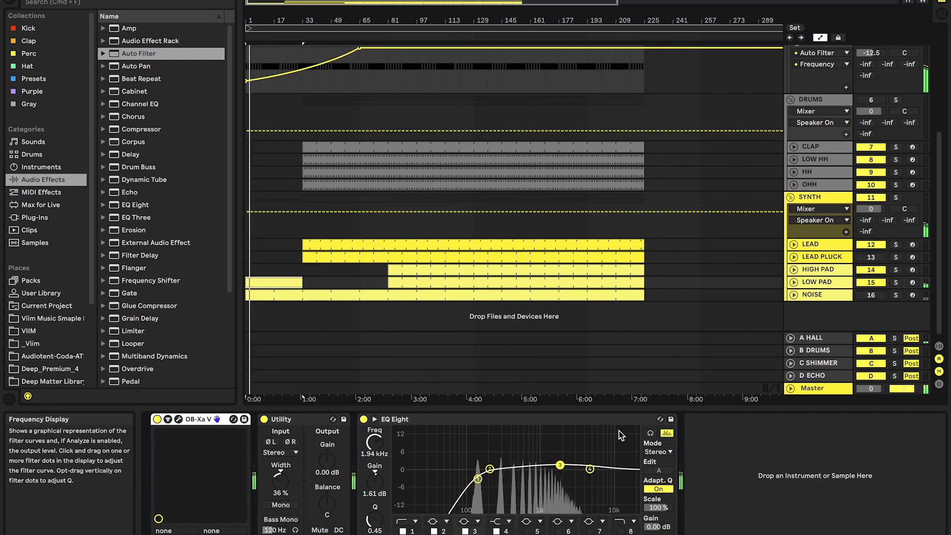
drag(140, 54, 358, 444)
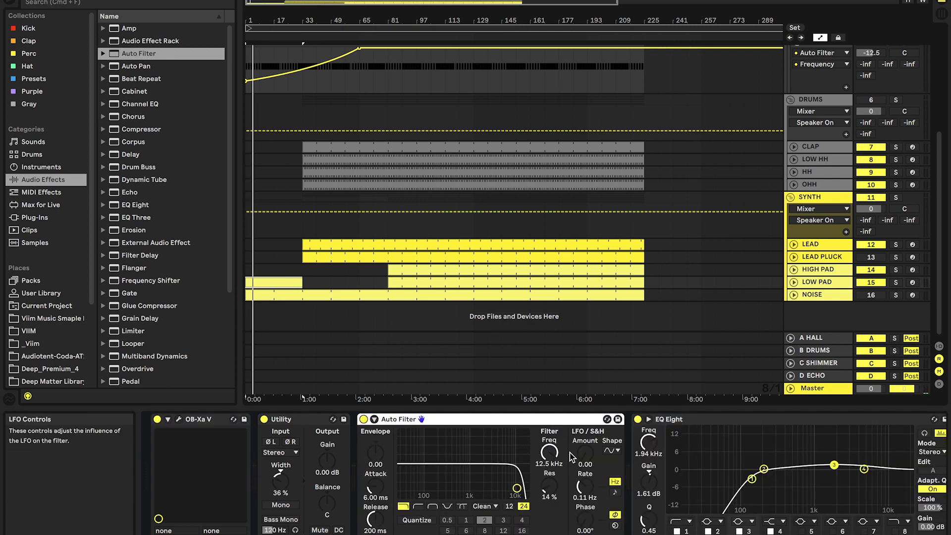
double_click(548, 454)
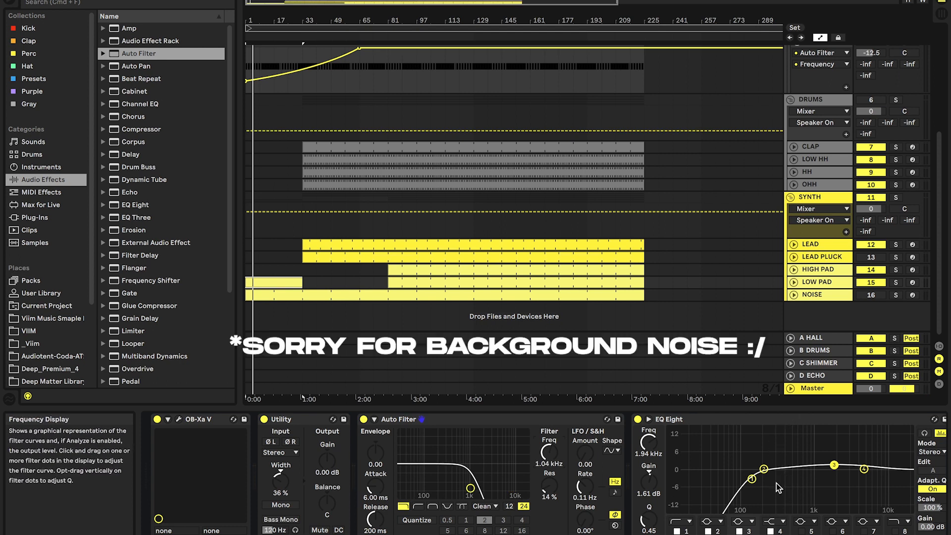
drag(550, 451, 550, 460)
- Show the LOW PAD Auto Filter frequency automation and lower its level to 410 Hz while playing from bar 1
right_click(550, 452)
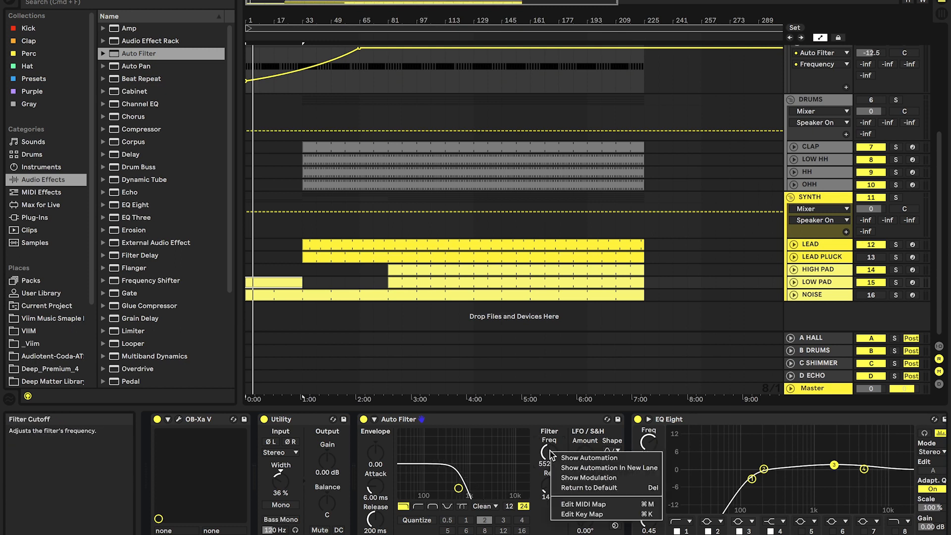
click(566, 458)
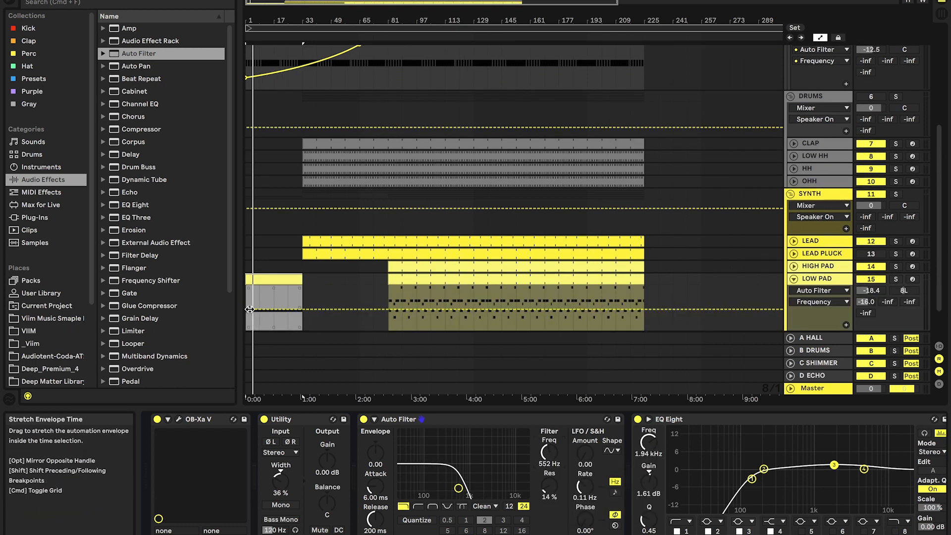
click(250, 309)
key(space)
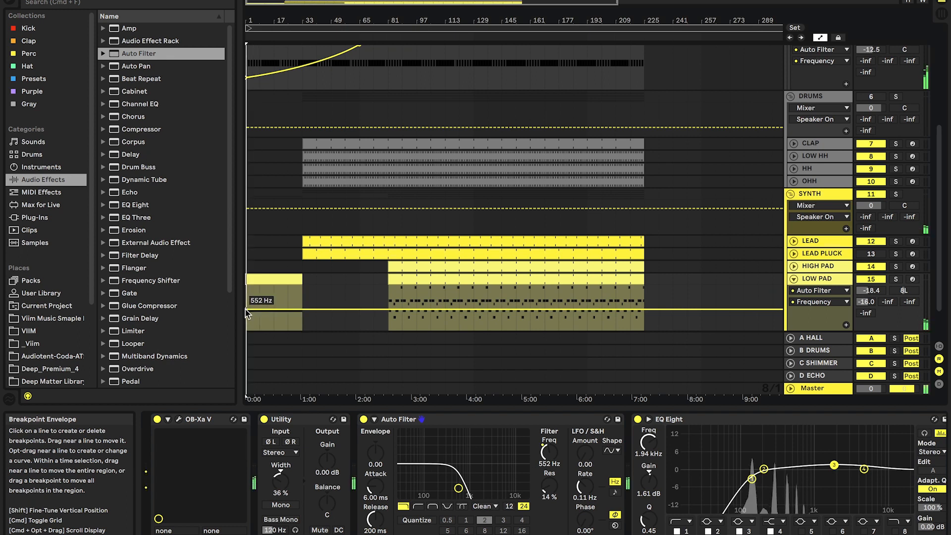
drag(256, 309, 256, 312)
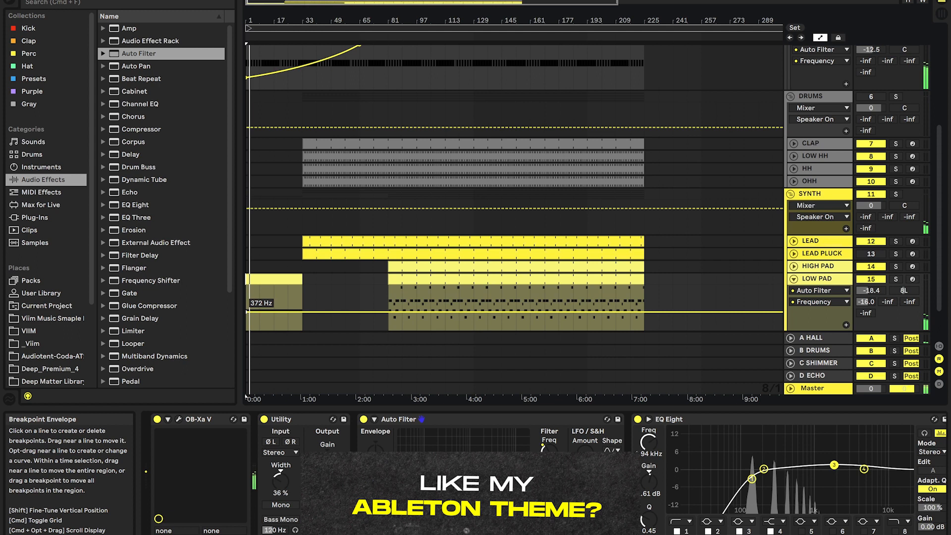
drag(248, 312, 248, 311)
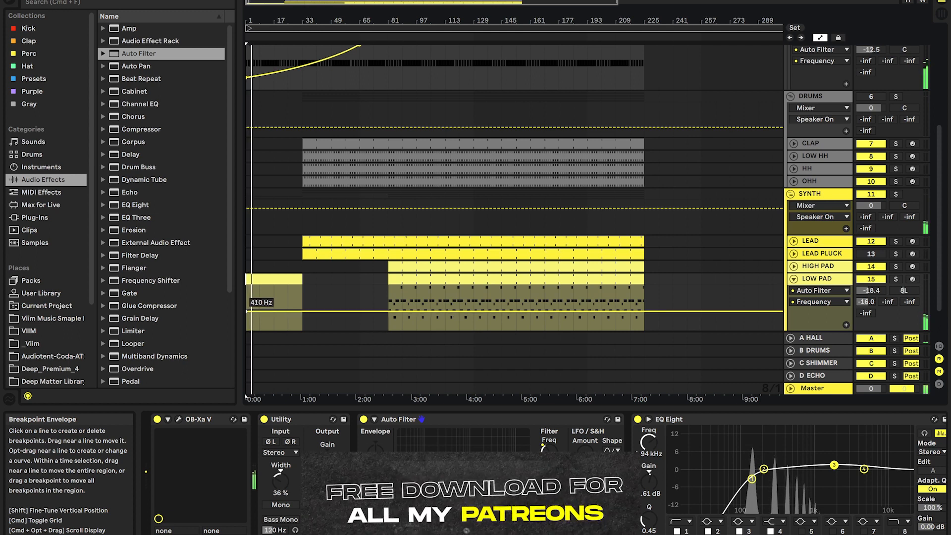
- Raise the LOW PAD send to A HALL to -6.0 dB and return to the Auto Filter frequency lane
click(866, 302)
drag(866, 302, 866, 290)
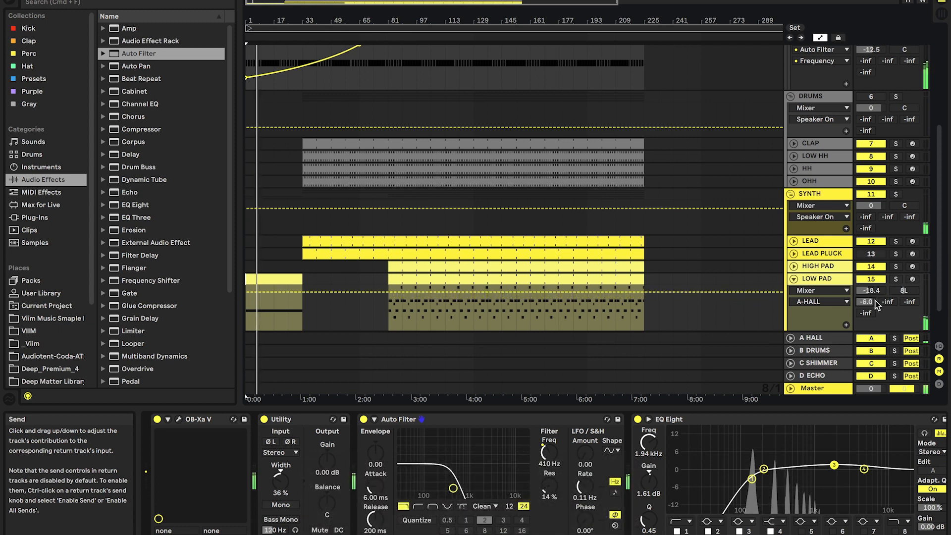
click(543, 451)
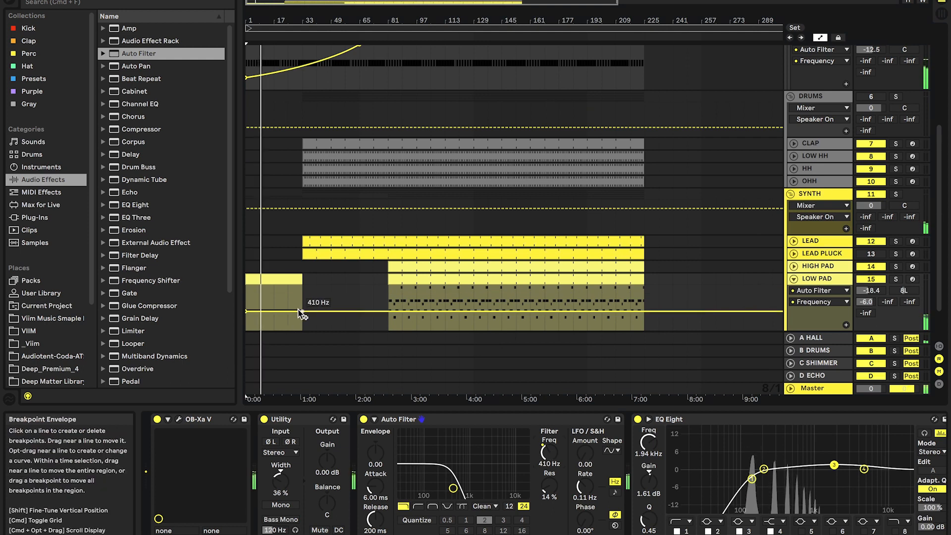
- Free the LOW PAD lane up to bar 129 and extend the sustained pad clip from bar 33 to bar 129
drag(302, 280, 474, 280)
scroll(474, 281, up, 5)
scroll(475, 281, down, 6)
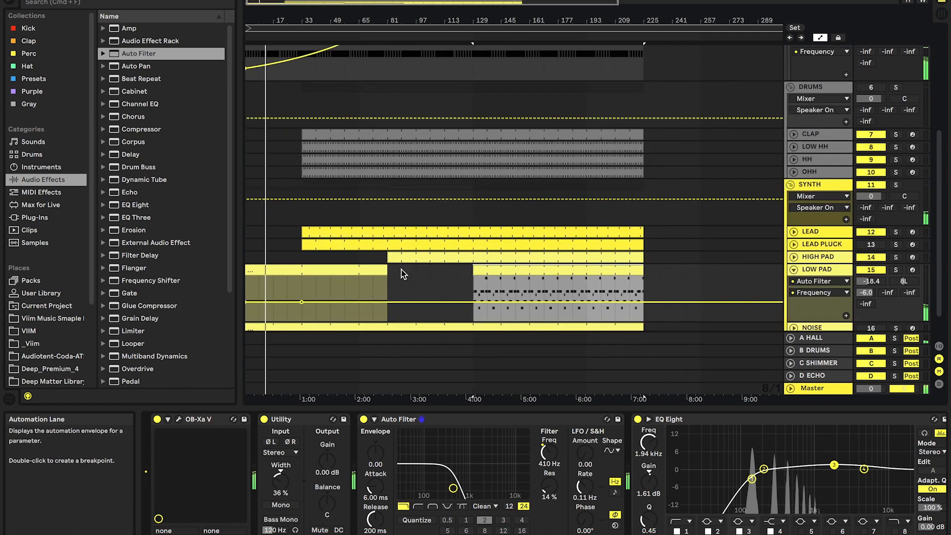
drag(381, 270, 462, 271)
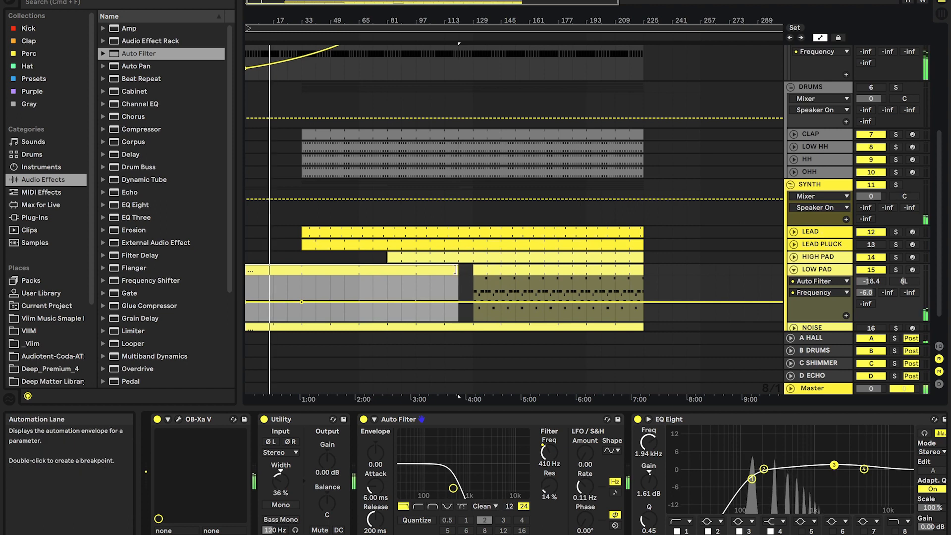
drag(462, 271, 477, 270)
- Reactivate the F2 note in the LOW PAD material from bar 33 onward and return to the track's devices
click(303, 284)
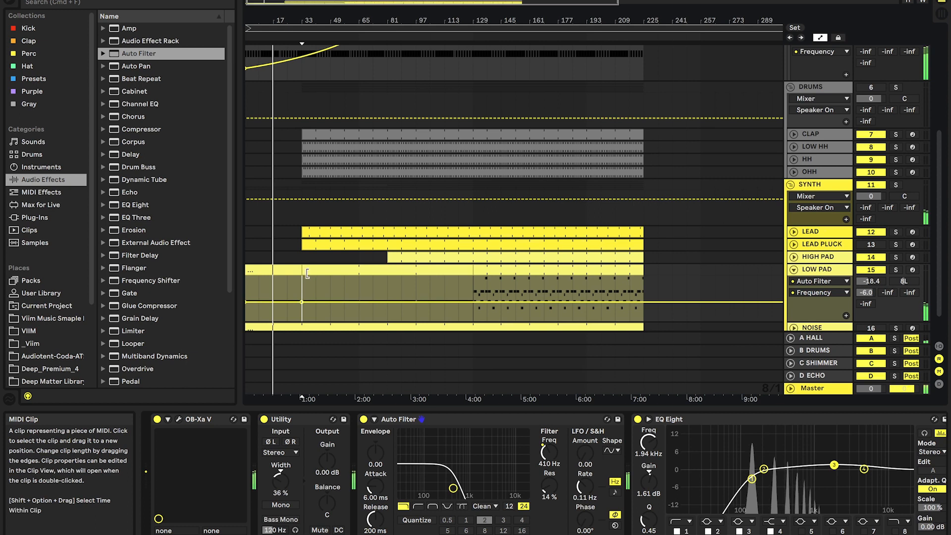
mouse_move(303, 270)
mouse_down()
mouse_move(289, 270)
mouse_move(303, 270)
mouse_up()
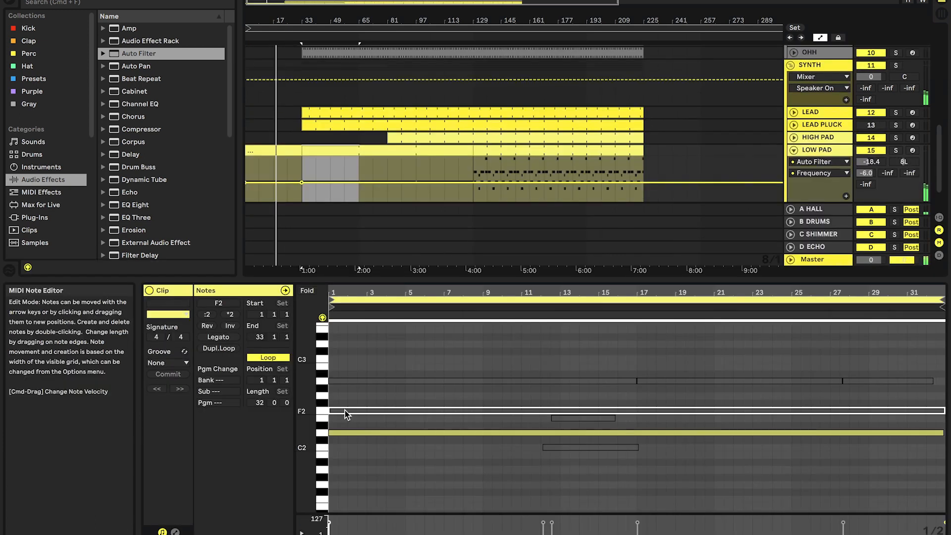
click(819, 150)
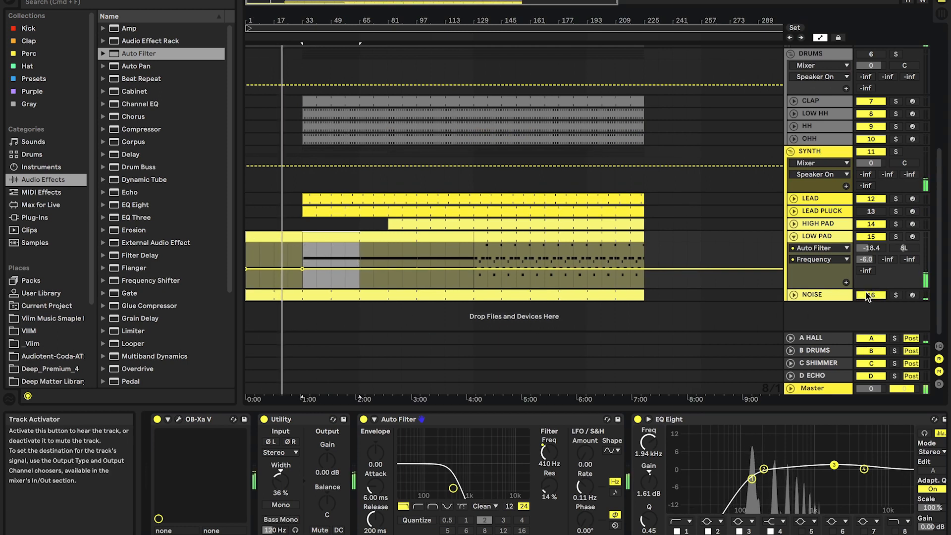
- Unfold the NOISE track, show its devices and lower its volume to about -14.2 dB
click(795, 295)
click(824, 294)
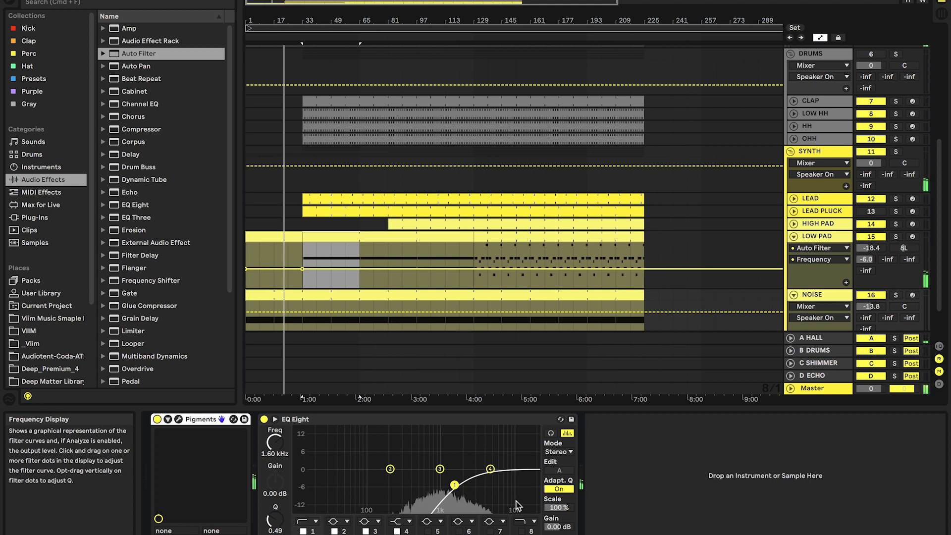
drag(878, 301, 878, 303)
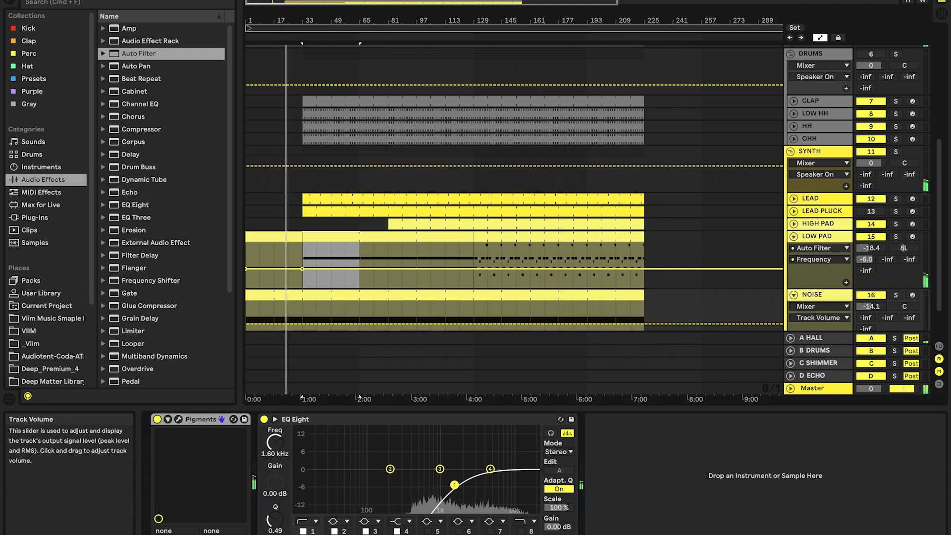
- Add a Utility after EQ Eight on NOISE and automate its gain from -18.9 dB at bar 1 to 0.00 dB at bar 33
scroll(198, 330, down, 5)
drag(165, 356, 642, 469)
right_click(660, 458)
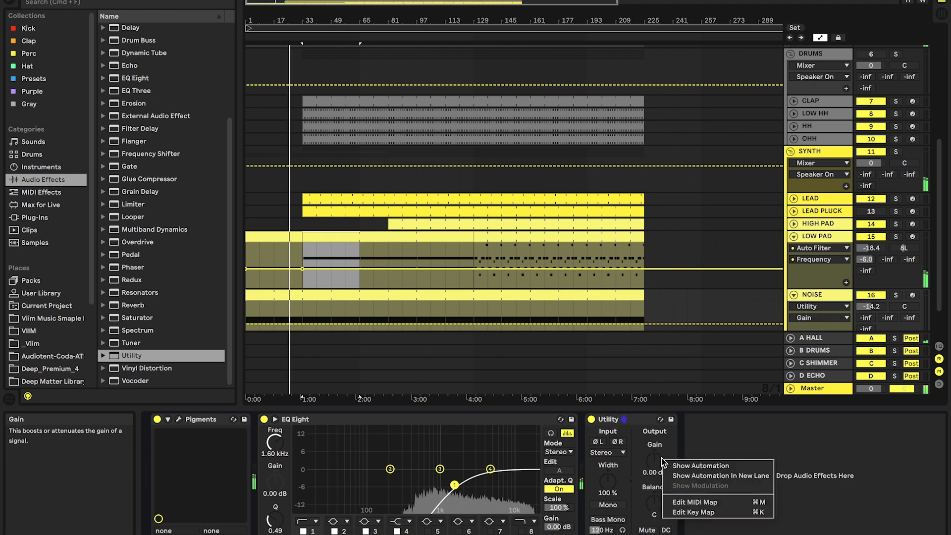
click(687, 465)
click(303, 308)
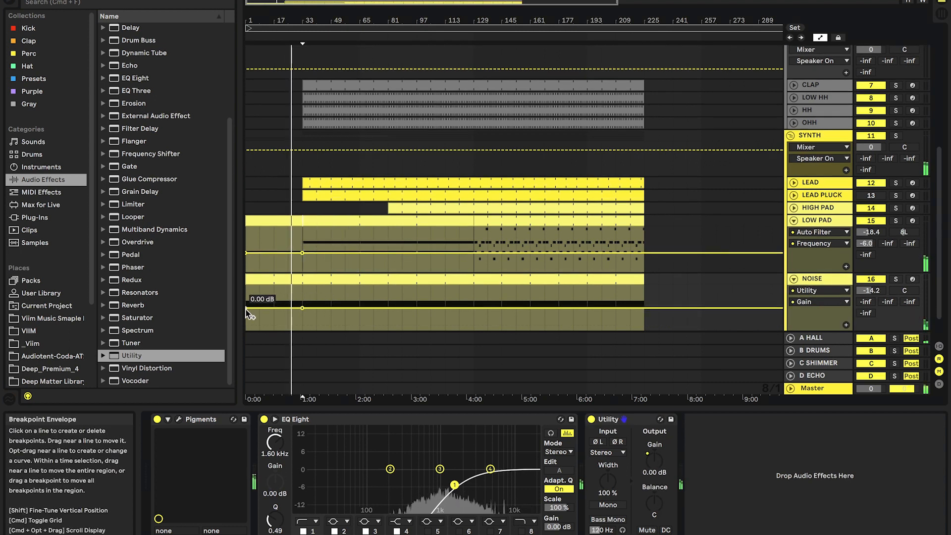
drag(246, 308, 247, 318)
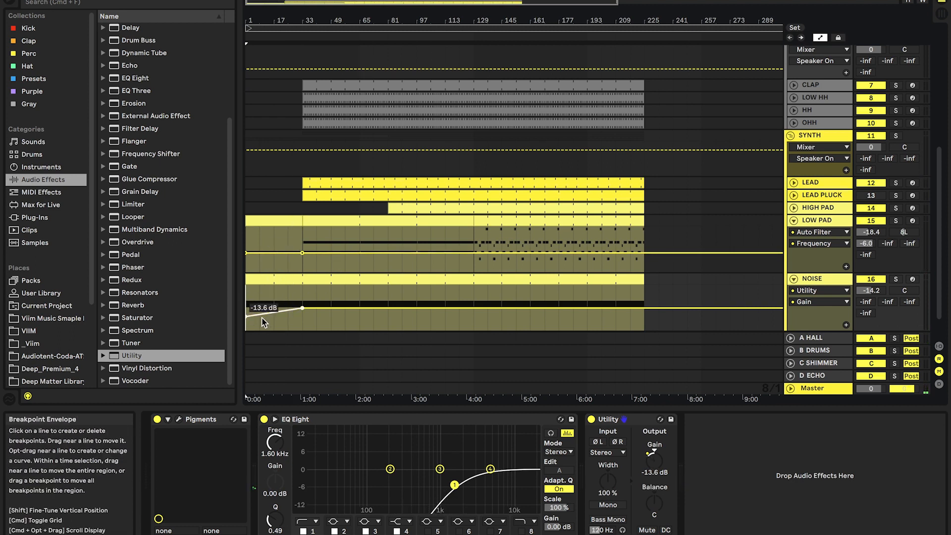
drag(248, 316, 247, 320)
- Review the BASS filter automation and audition the LOW HH track in solo from bar 33
scroll(358, 305, up, 5)
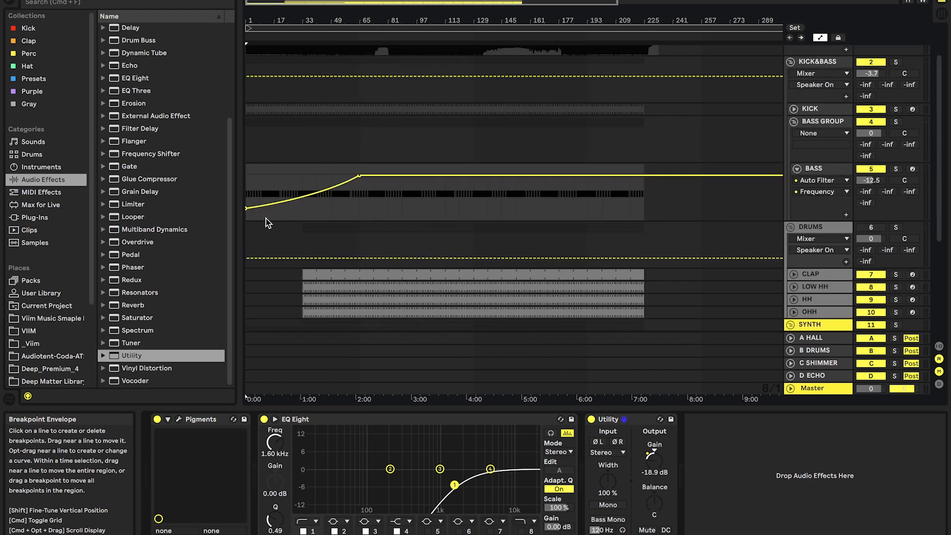
click(251, 189)
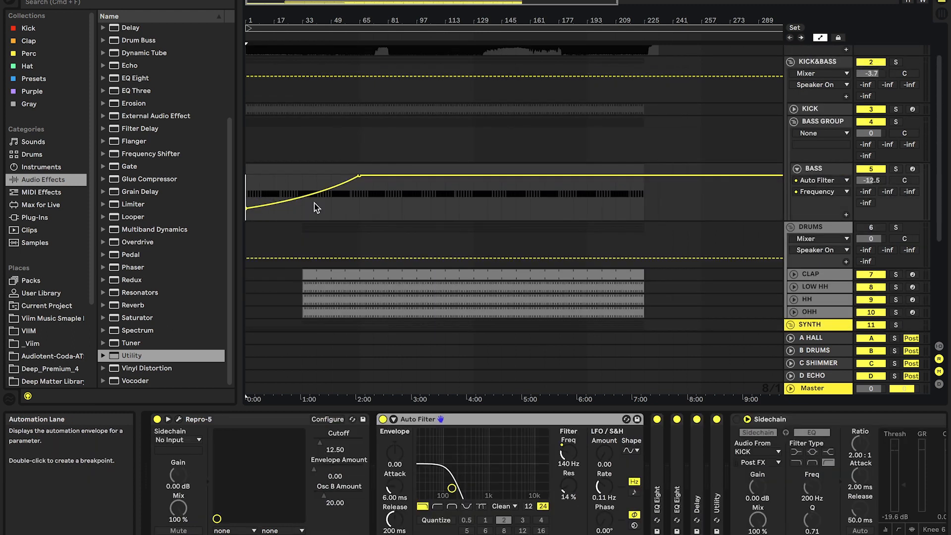
scroll(314, 270, down, 2)
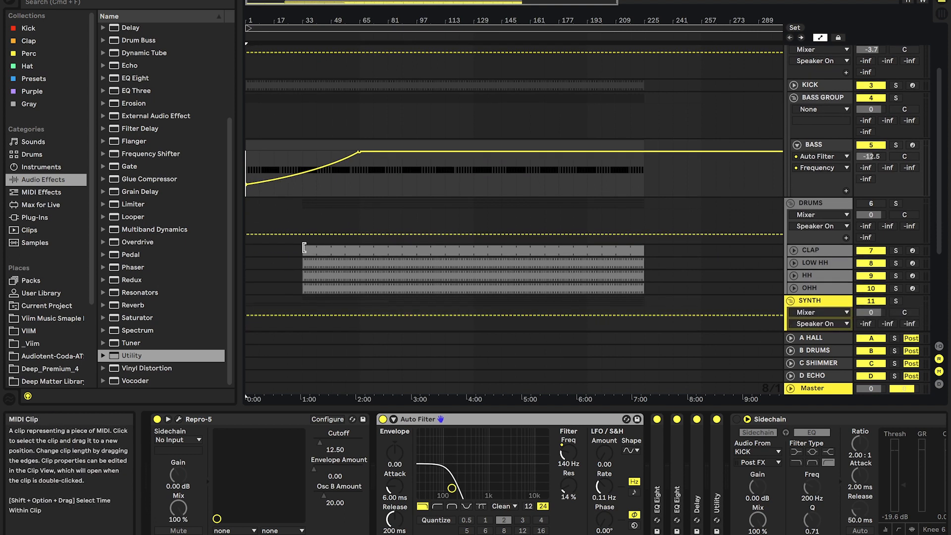
click(302, 262)
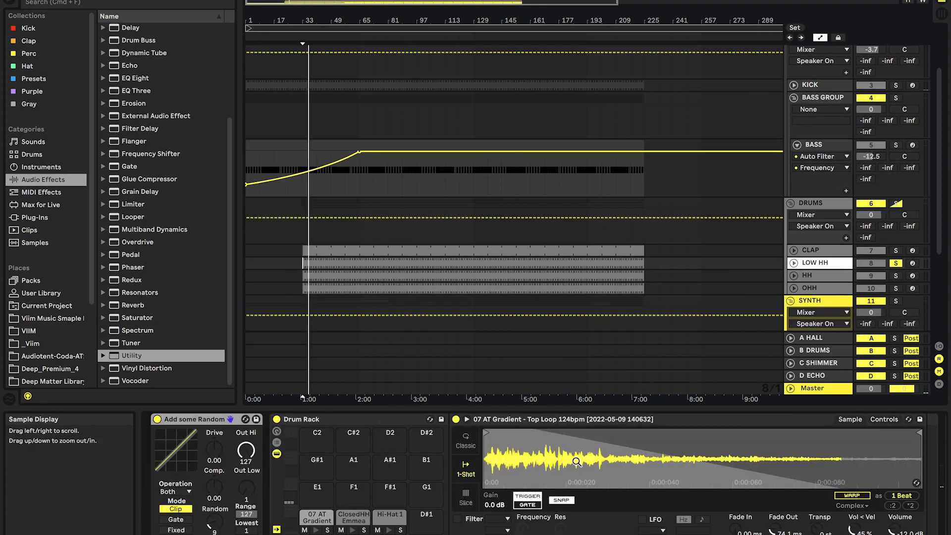
scroll(577, 461, right, 5)
click(896, 264)
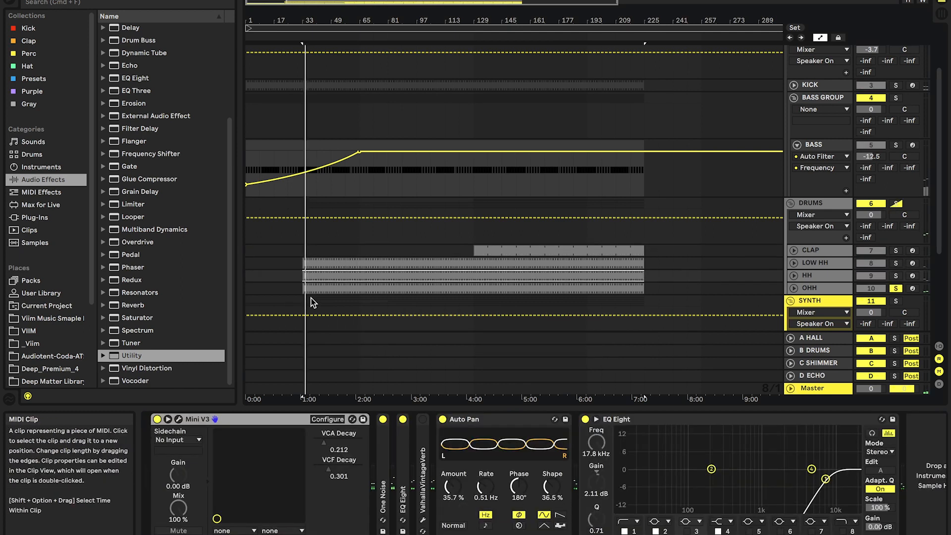
- Trim the hi-hat clip starts so OHH enters at bar 49 and HH enters at bar 97
drag(306, 290, 328, 291)
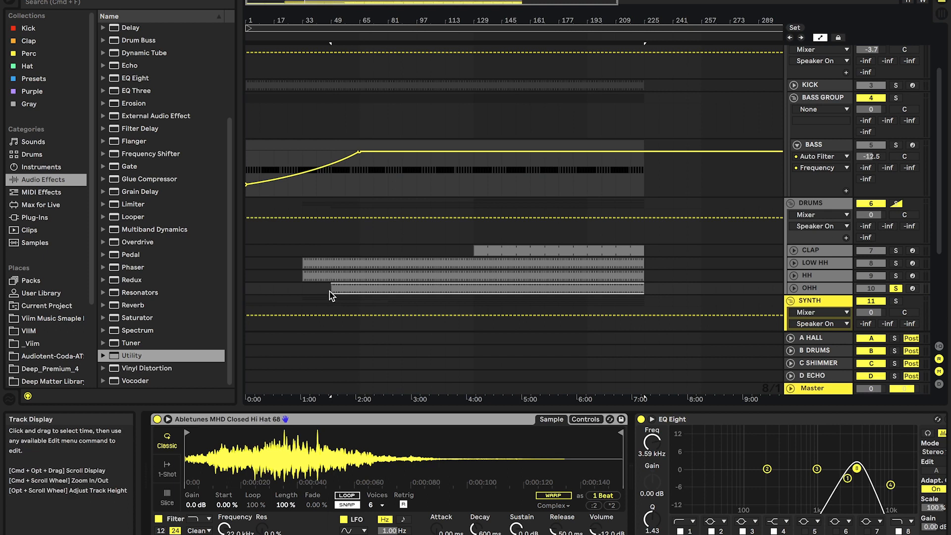
click(307, 276)
drag(308, 276, 419, 277)
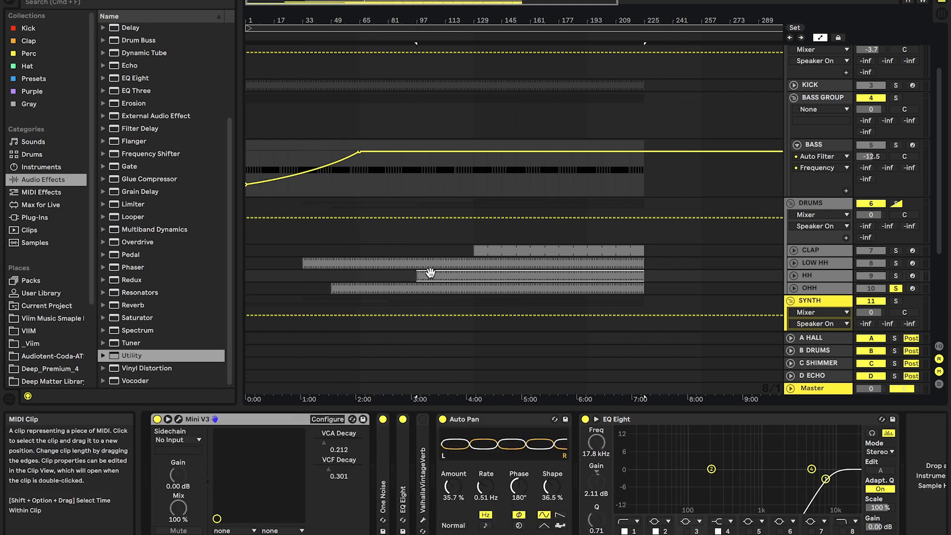
- Open Diva on LEAD and expose its Frequency, FreqModDepth, Resonance, Volume2 and NoiseVol parameters for automation
scroll(382, 238, down, 1)
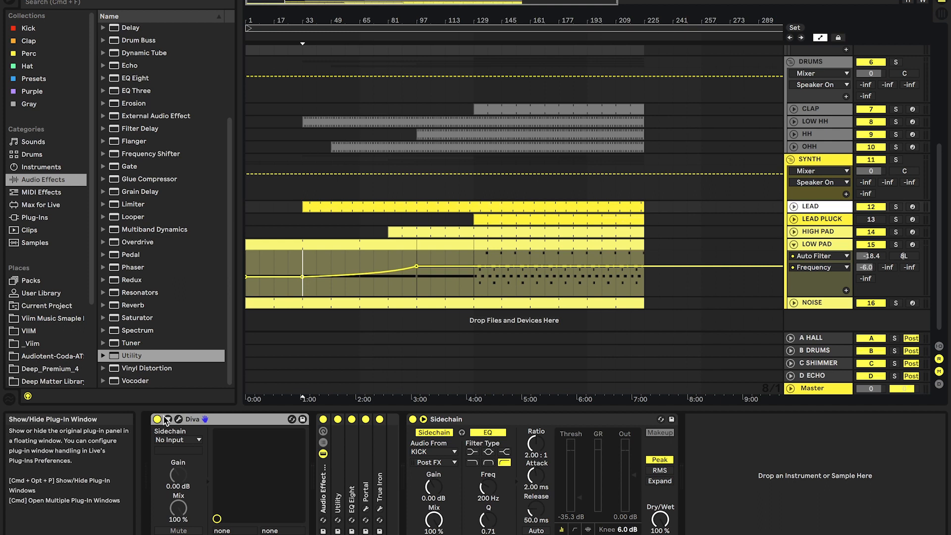
click(205, 419)
click(331, 421)
click(582, 267)
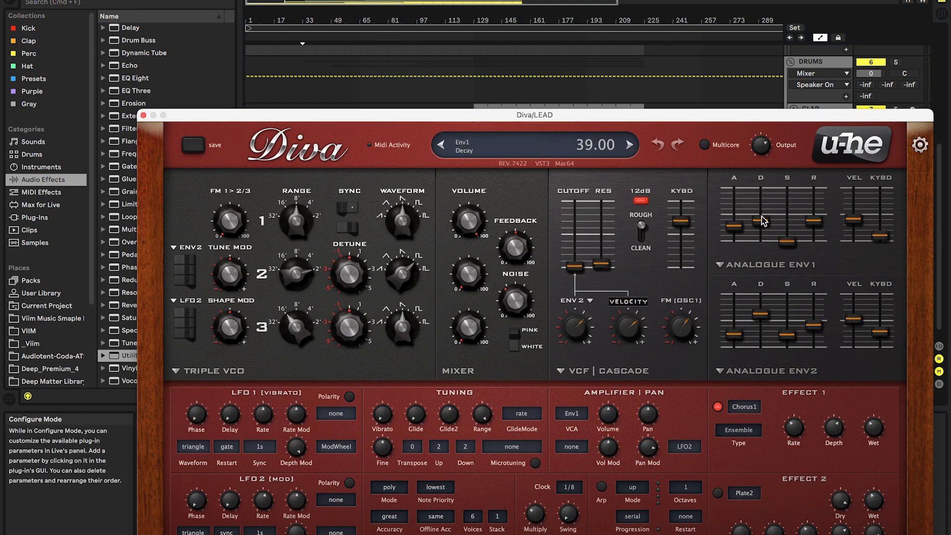
click(143, 115)
click(179, 420)
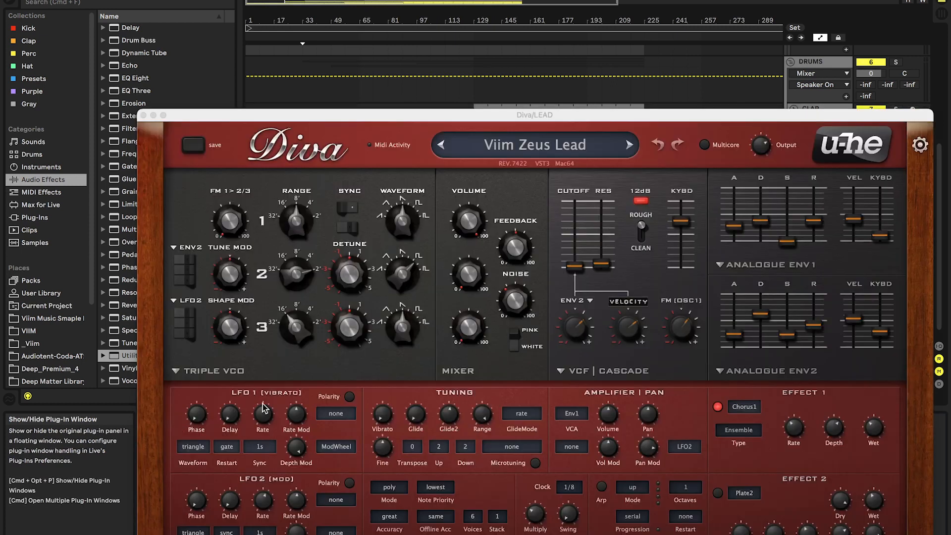
click(579, 323)
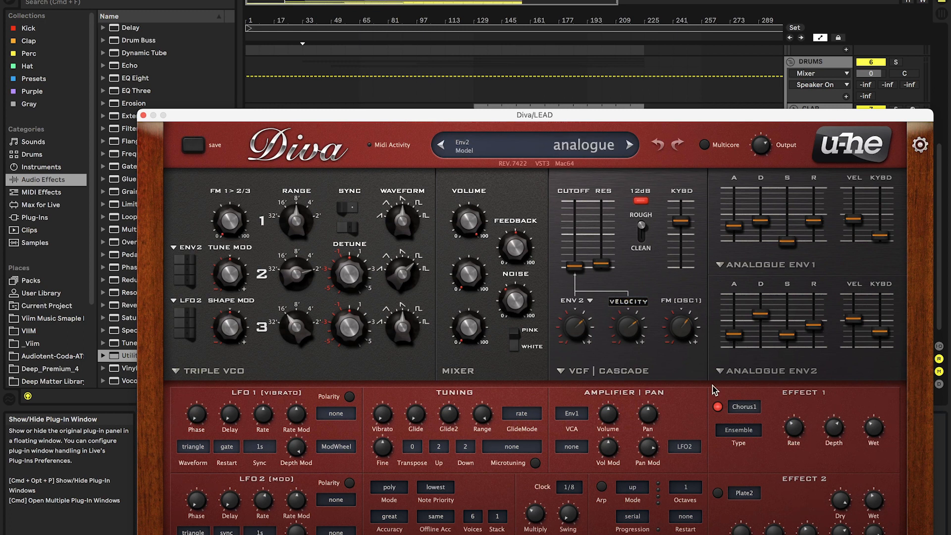
click(143, 116)
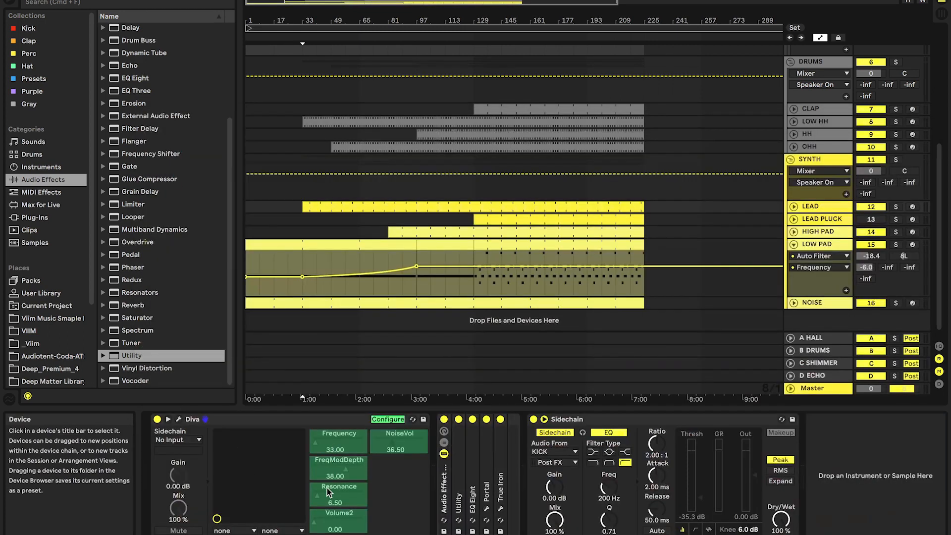
click(388, 419)
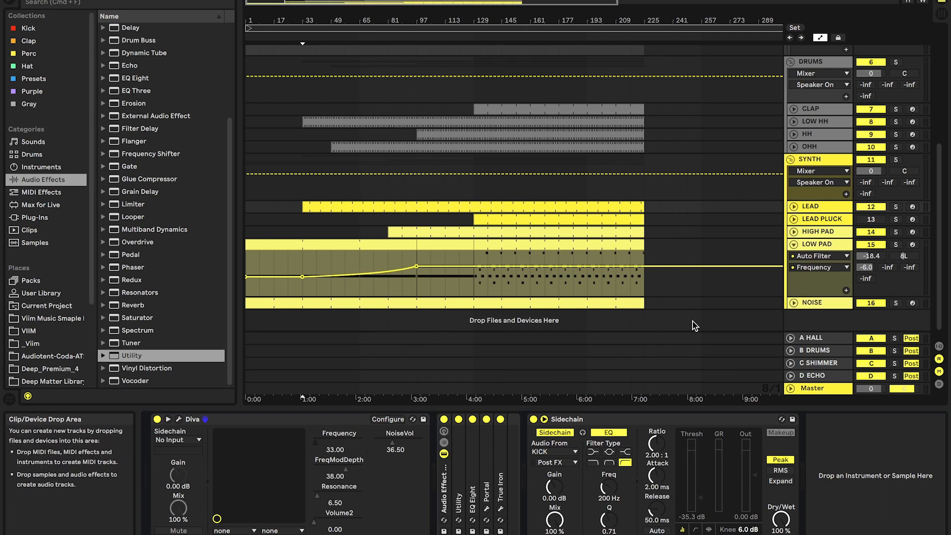
- Unfold and solo LEAD, then automate Diva's FreqModDepth to rise from about 2.18 at bar 33 to 38.00 near bar 73
click(794, 207)
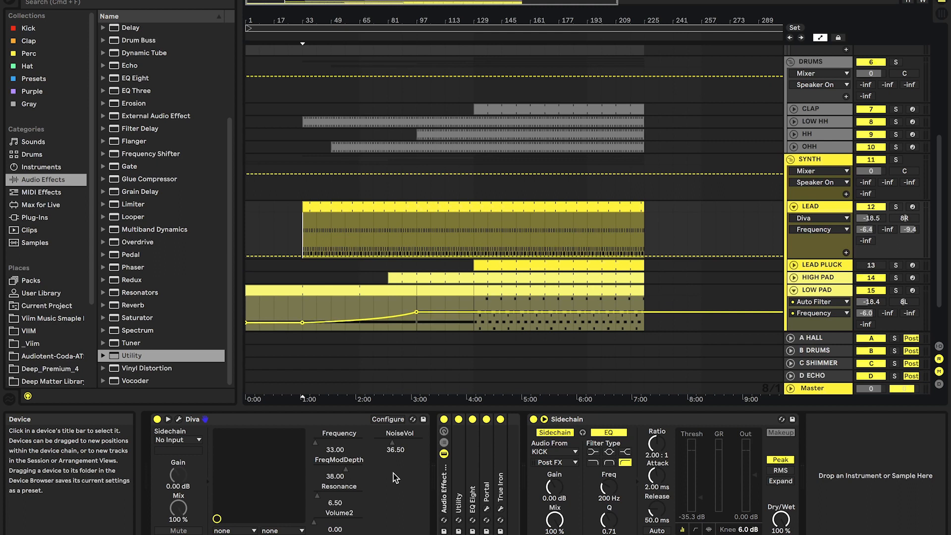
click(895, 207)
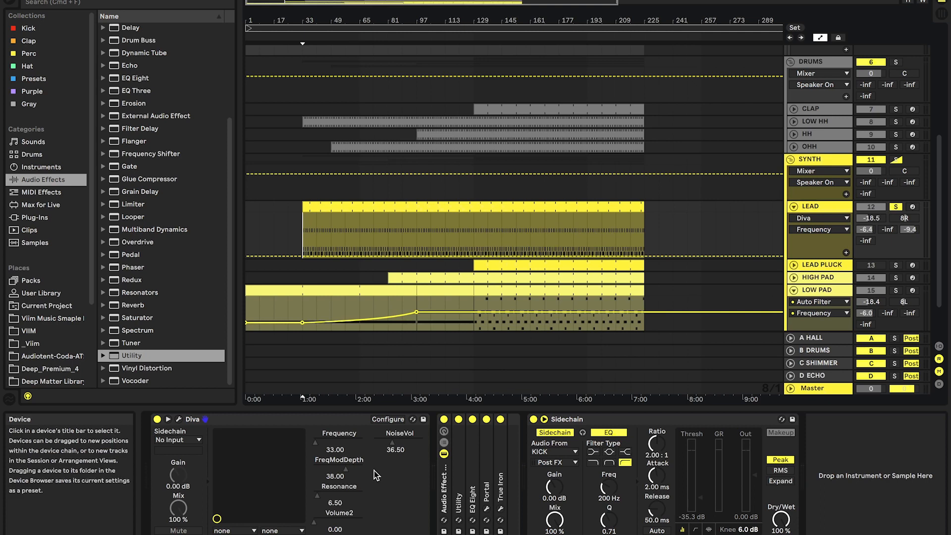
drag(345, 477, 345, 495)
- Add a Utility before Sidechain on LEAD and automate its gain from about -6.27 dB at bar 33 to 0.00 dB at bar 97
drag(131, 355, 629, 463)
drag(554, 477, 543, 472)
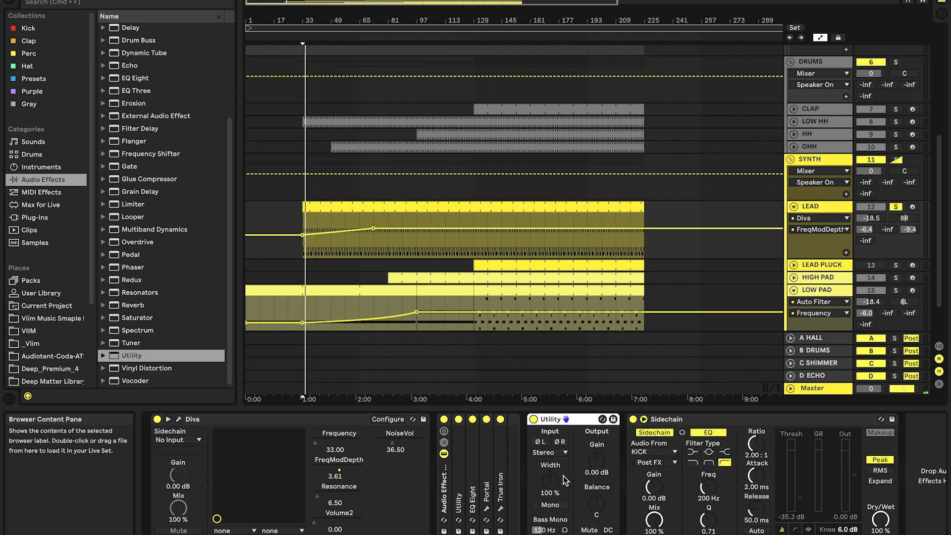
right_click(597, 460)
click(618, 468)
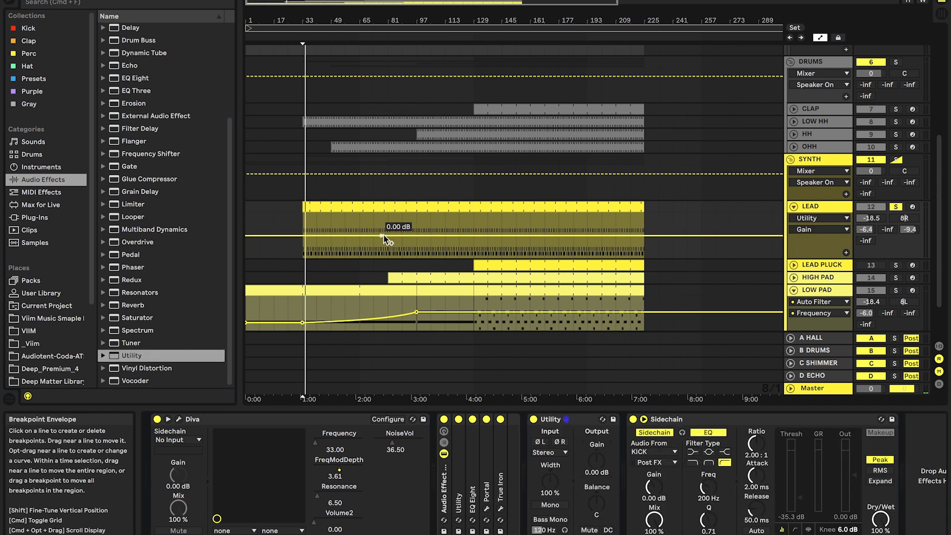
drag(299, 237, 299, 241)
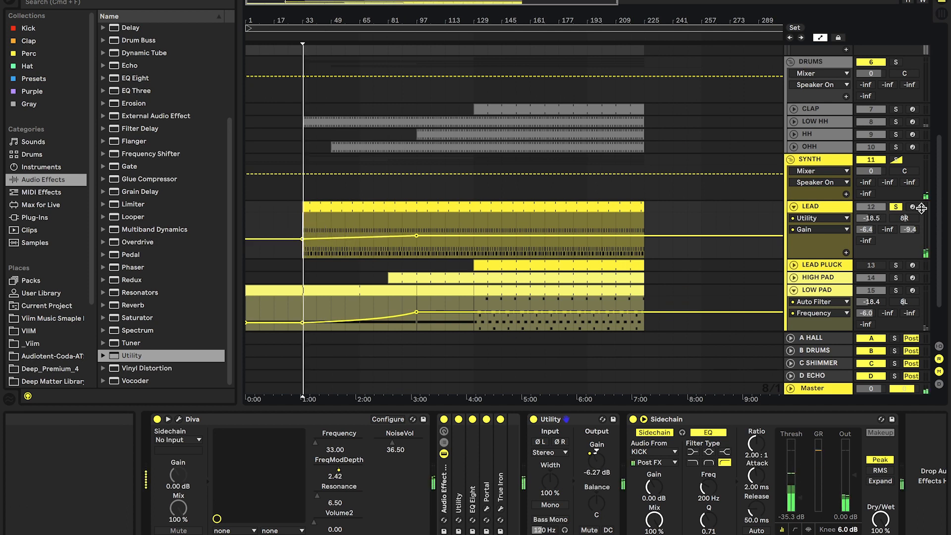
- Shorten LEAD's gain rise to end at bar 49 and dip NOISE's Utility gain to about -12.5 dB near bar 45
scroll(270, 228, up, 3)
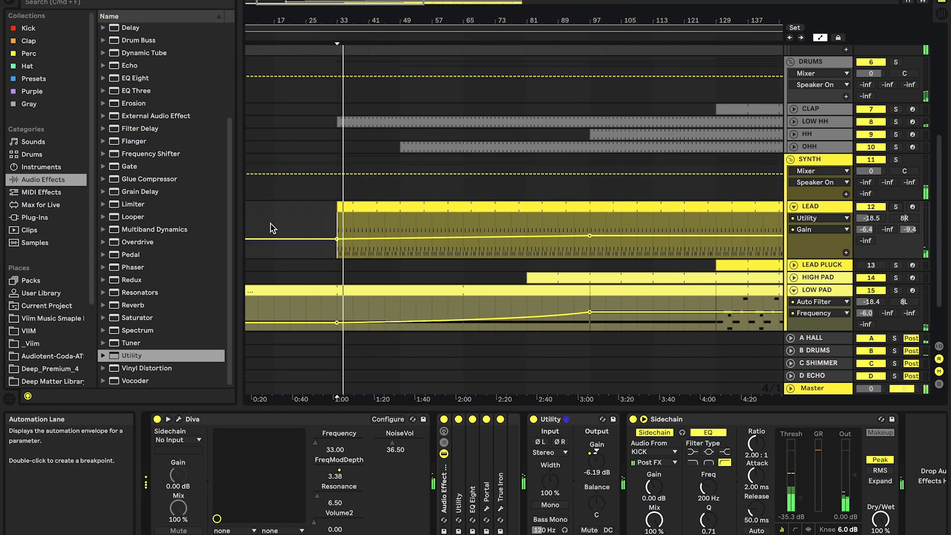
scroll(270, 224, up, 5)
scroll(271, 224, down, 2)
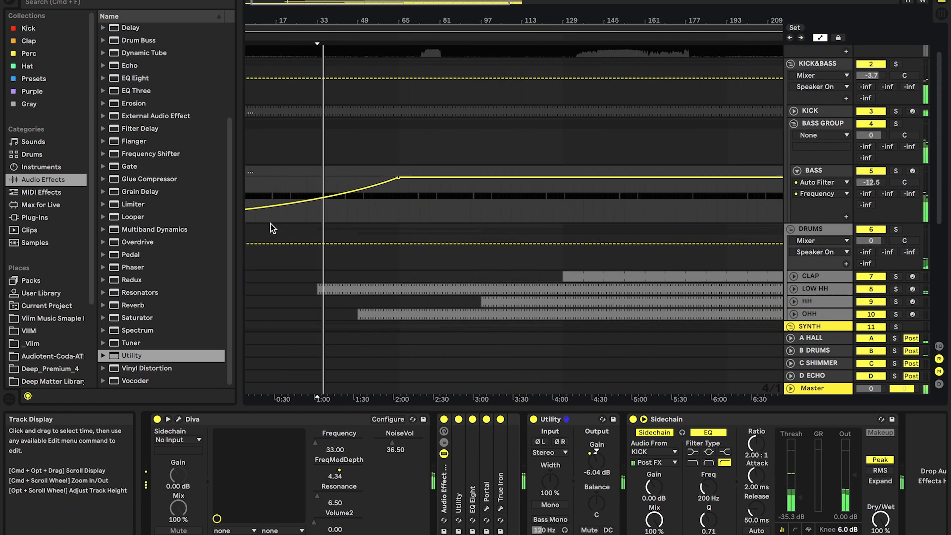
scroll(271, 224, down, 5)
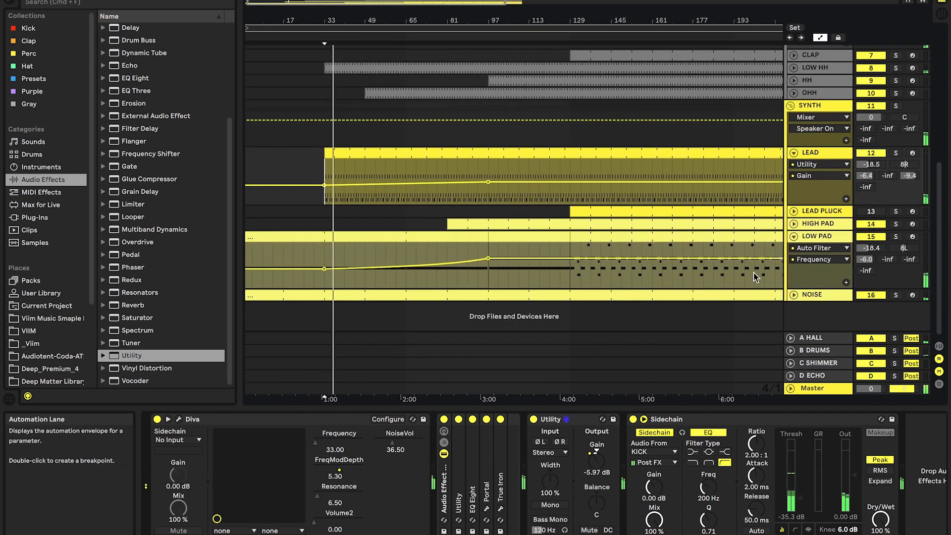
click(794, 295)
scroll(489, 301, down, 3)
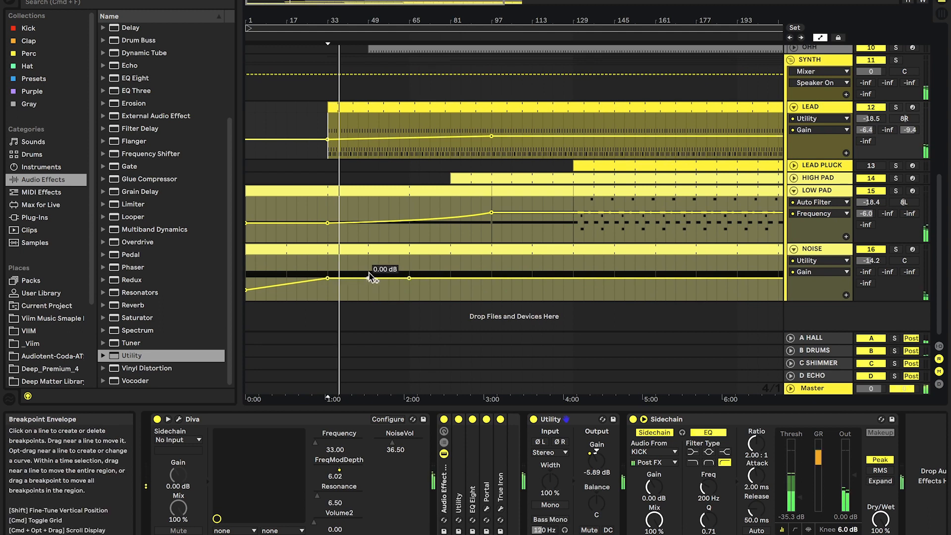
click(358, 285)
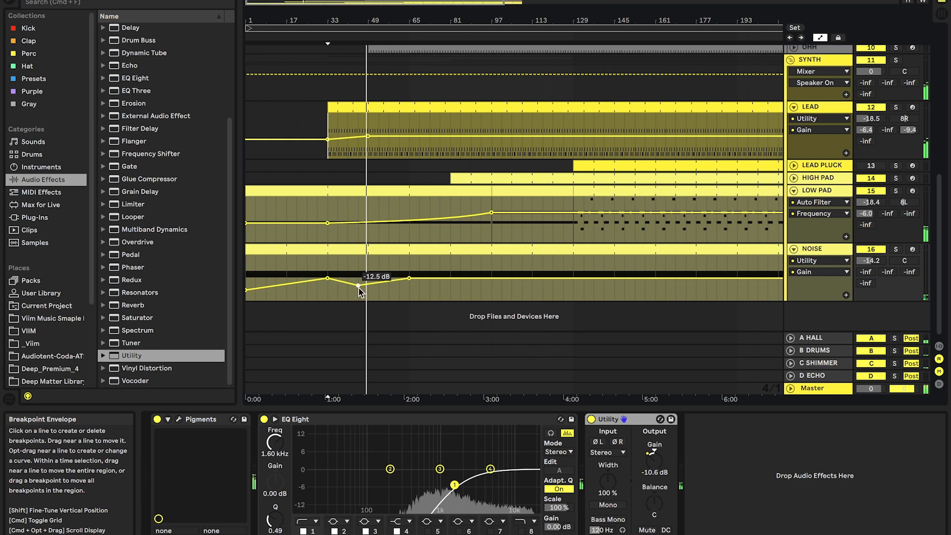
drag(359, 288, 359, 290)
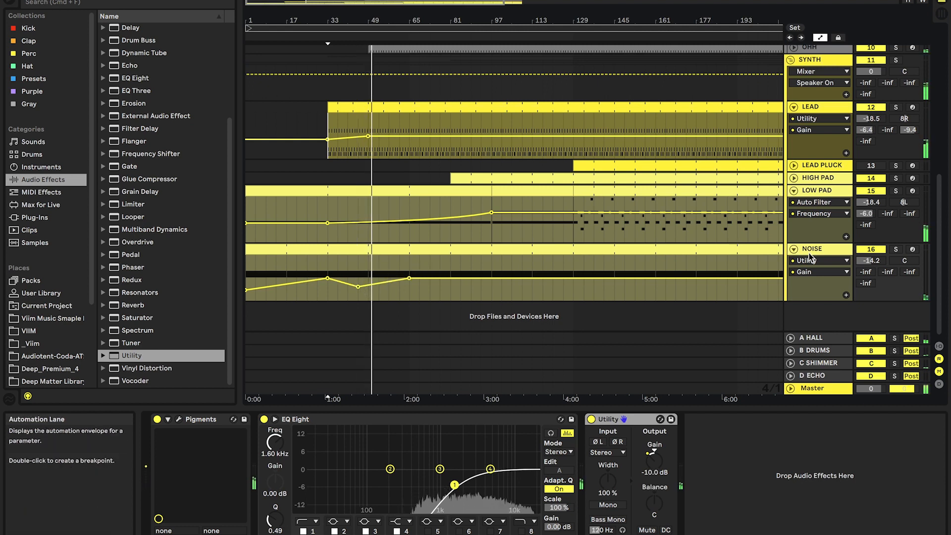
- Fold the NOISE and LOW PAD tracks and show LEAD's devices with its gain automation in view
click(795, 249)
click(794, 191)
scroll(550, 201, up, 5)
scroll(400, 256, down, 1)
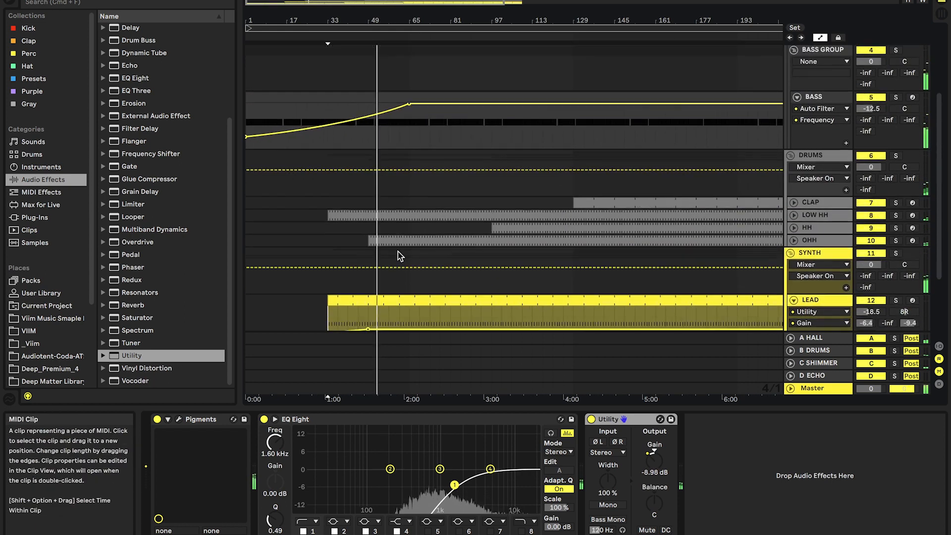
scroll(400, 256, down, 1)
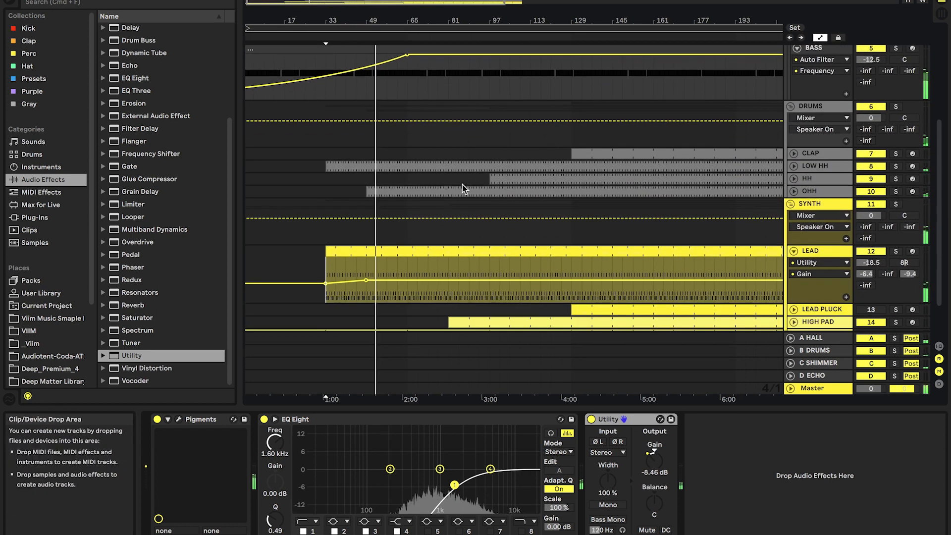
click(813, 253)
scroll(405, 264, down, 3)
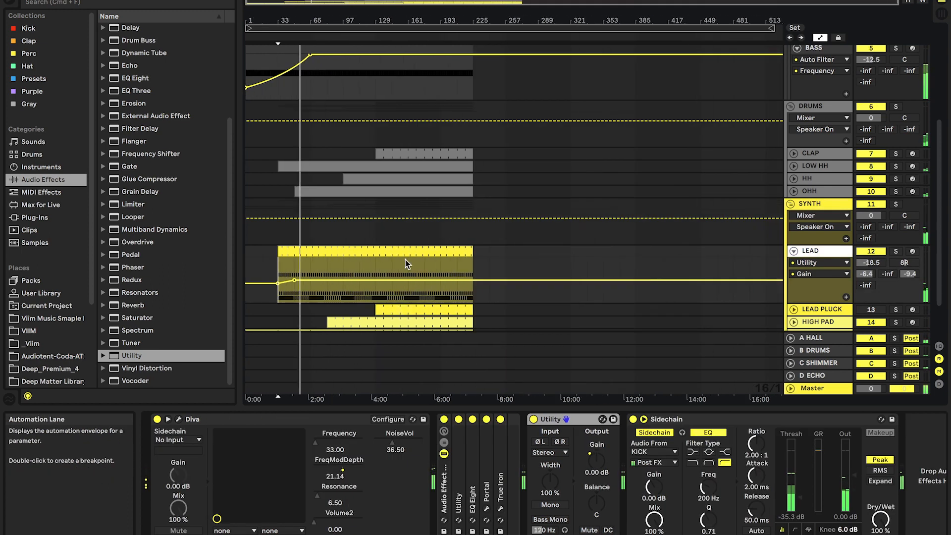
scroll(263, 255, up, 2)
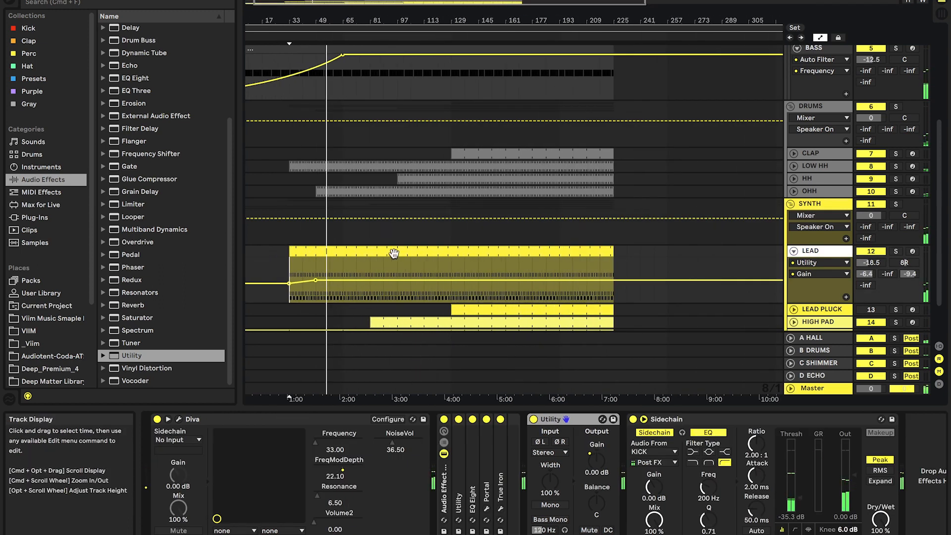
scroll(367, 265, down, 1)
scroll(367, 266, left, 1)
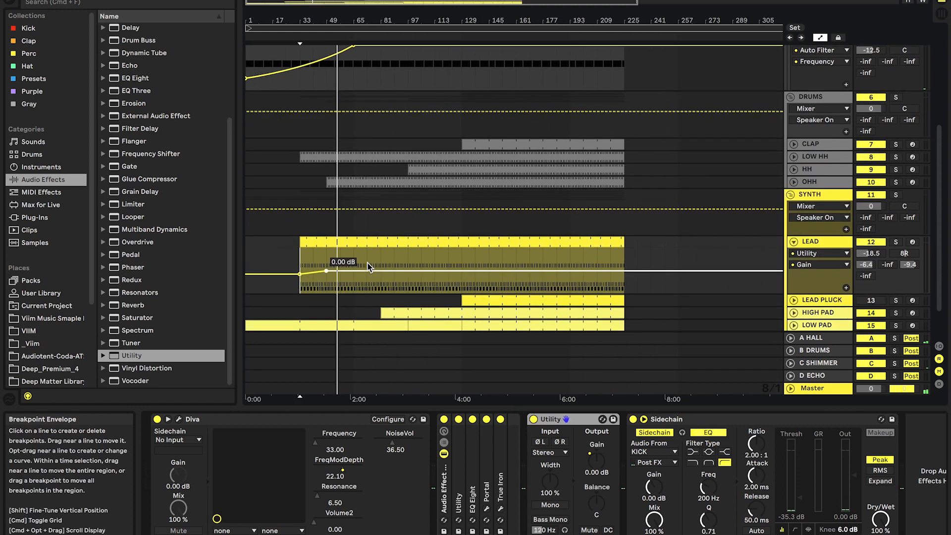
- Arm LEAD and record freehand Diva Frequency automation, gradually opening the filter from bar 33 to about bar 118
click(317, 447)
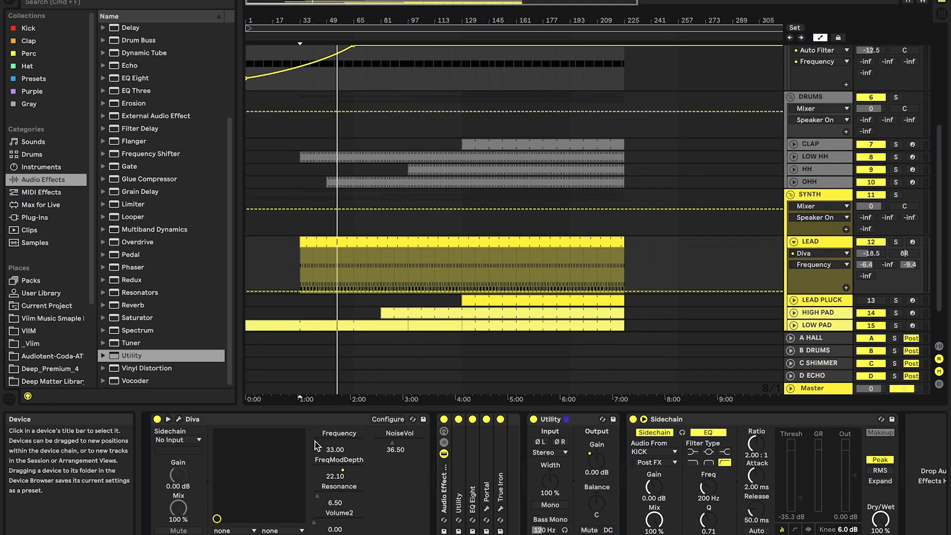
click(303, 274)
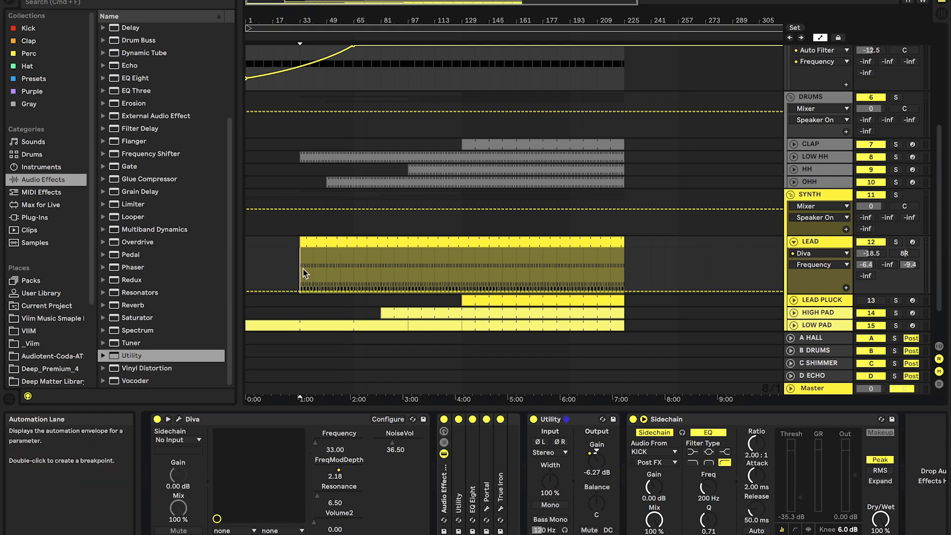
click(913, 242)
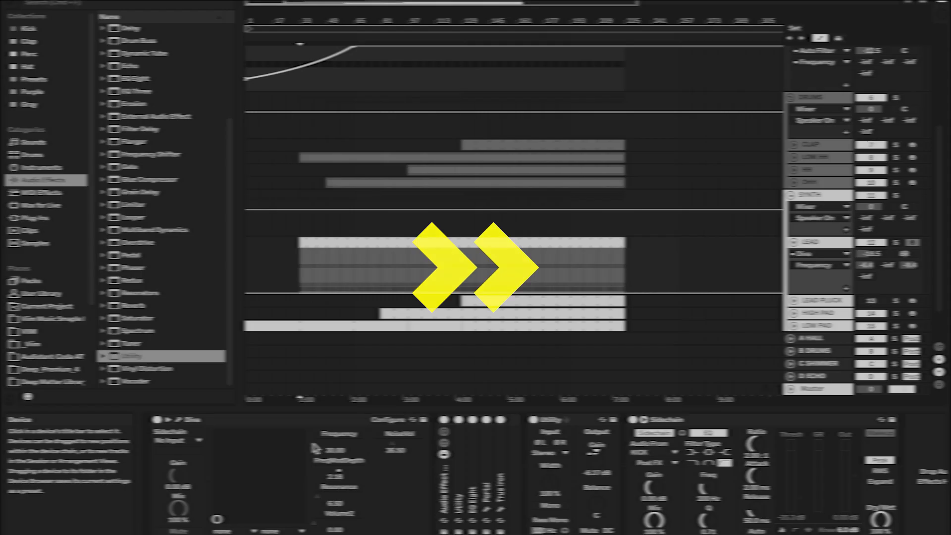
key(space)
drag(316, 445, 324, 448)
click(306, 260)
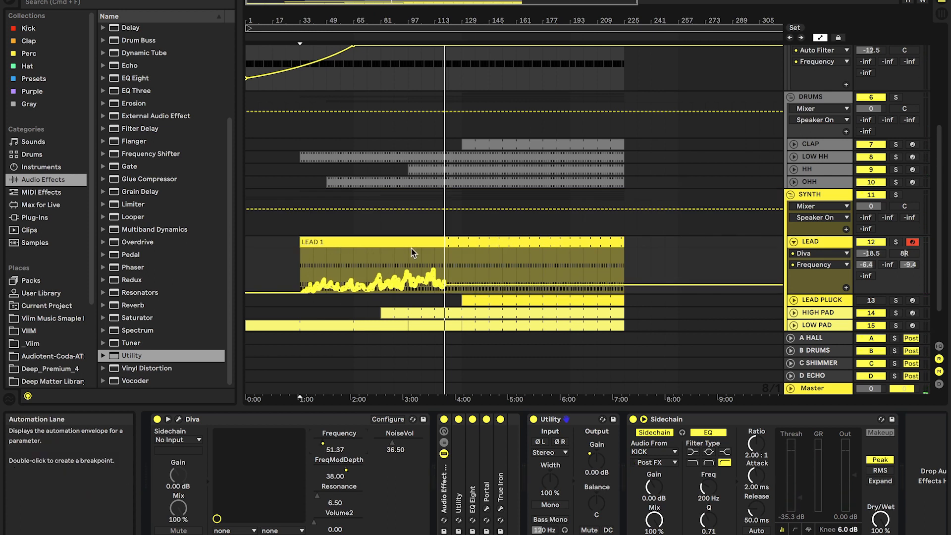
- Extend the HH clip to start at bar 81 and the CLAP clip to start at bar 97
scroll(334, 263, up, 2)
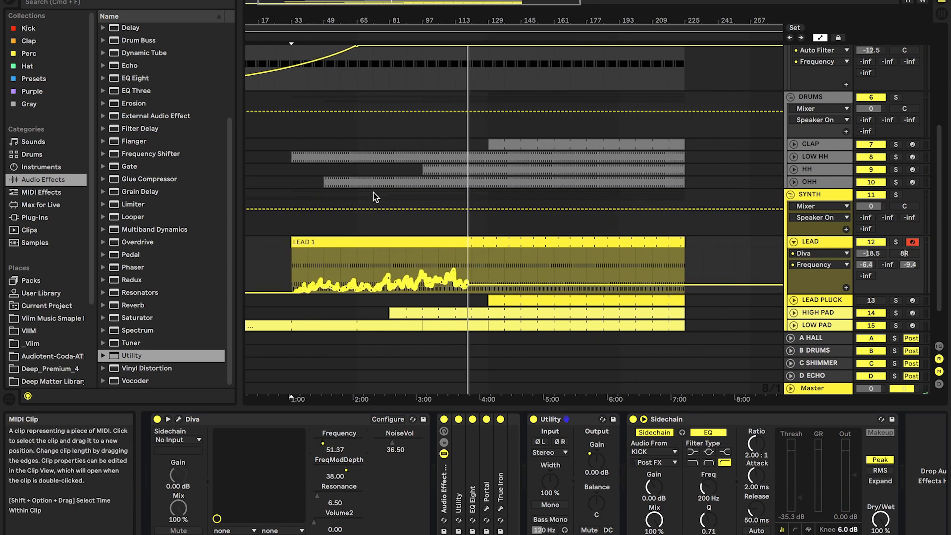
scroll(388, 280, up, 1)
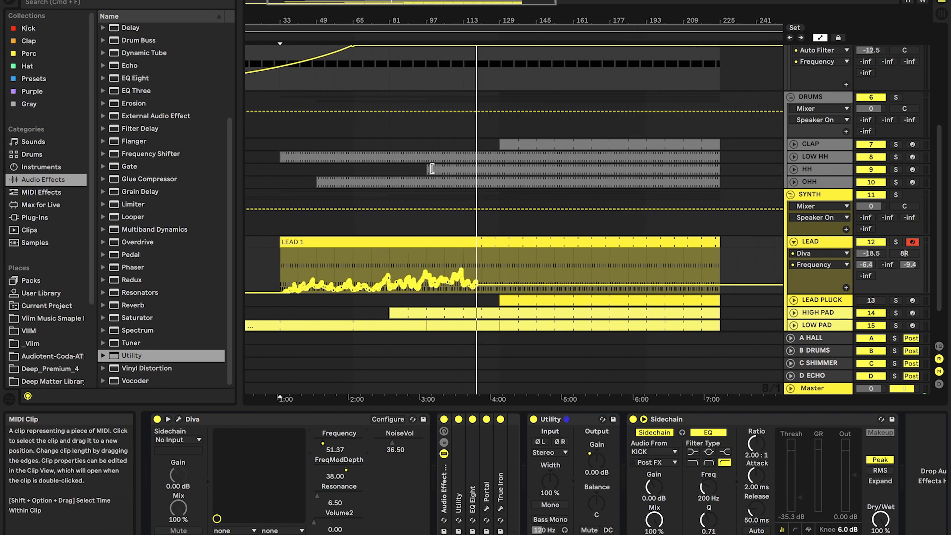
click(428, 169)
drag(429, 170, 395, 169)
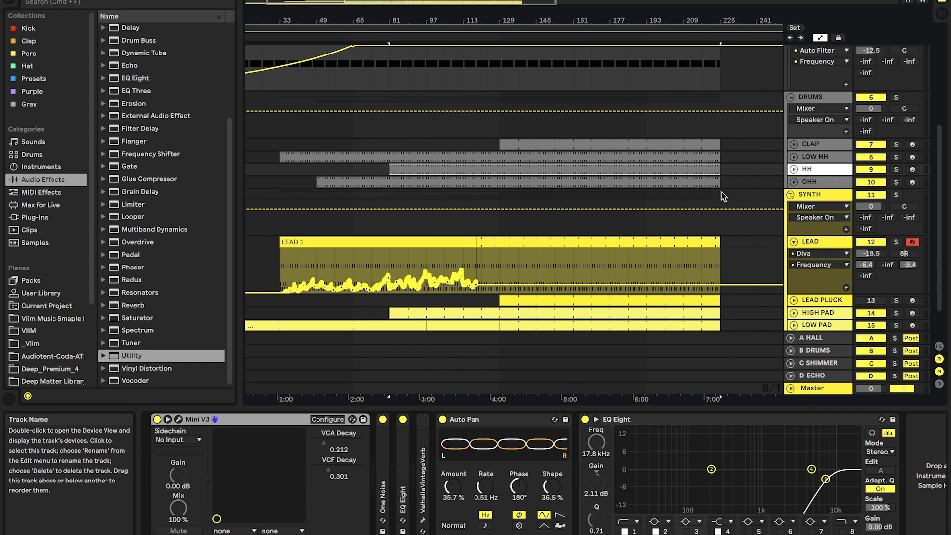
scroll(406, 166, up, 2)
scroll(405, 165, up, 4)
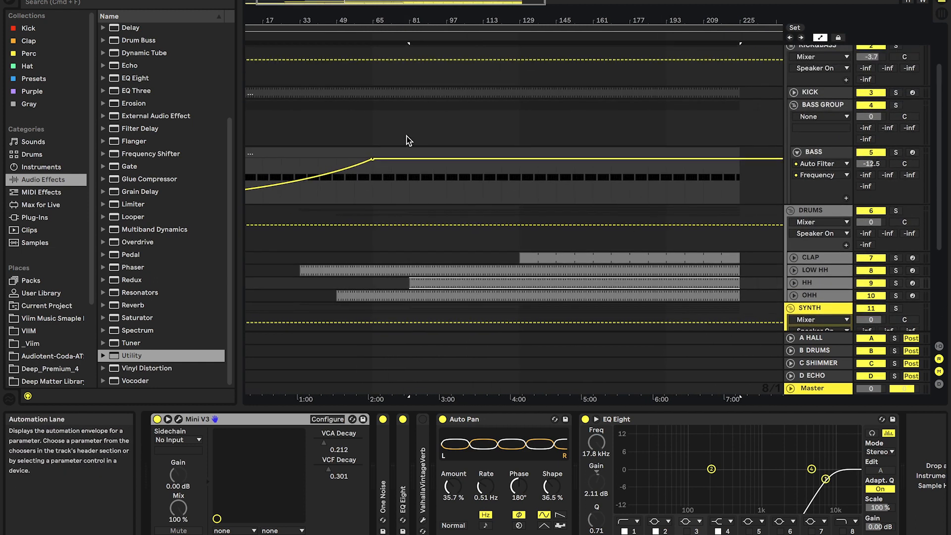
drag(533, 292, 463, 291)
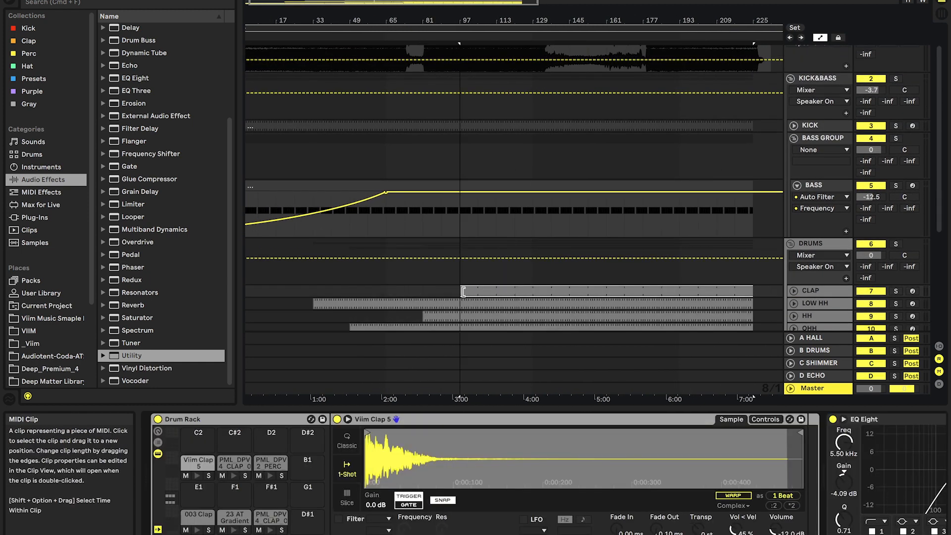
- Split the KICK clip at bar 81 and shorten its first part to end at bar 77, leaving a four-bar break
scroll(471, 277, up, 1)
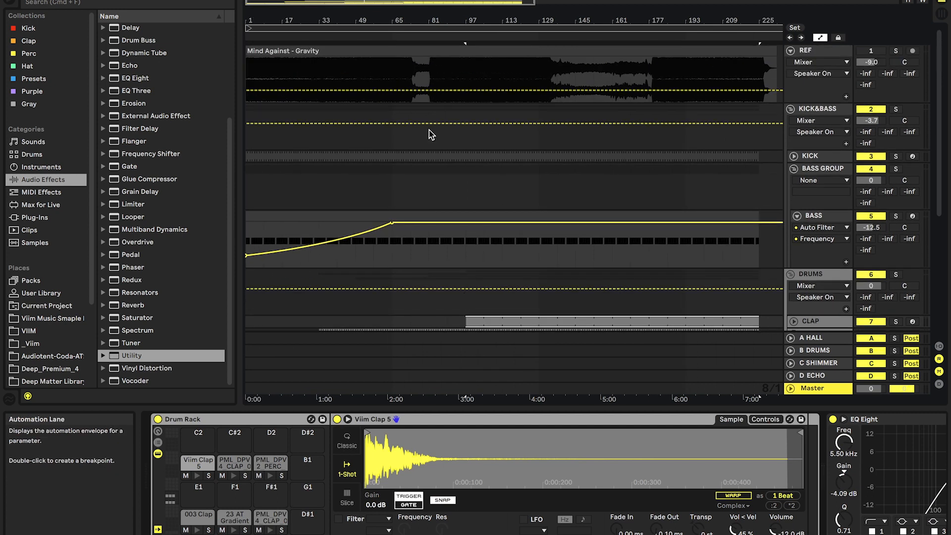
click(504, 283)
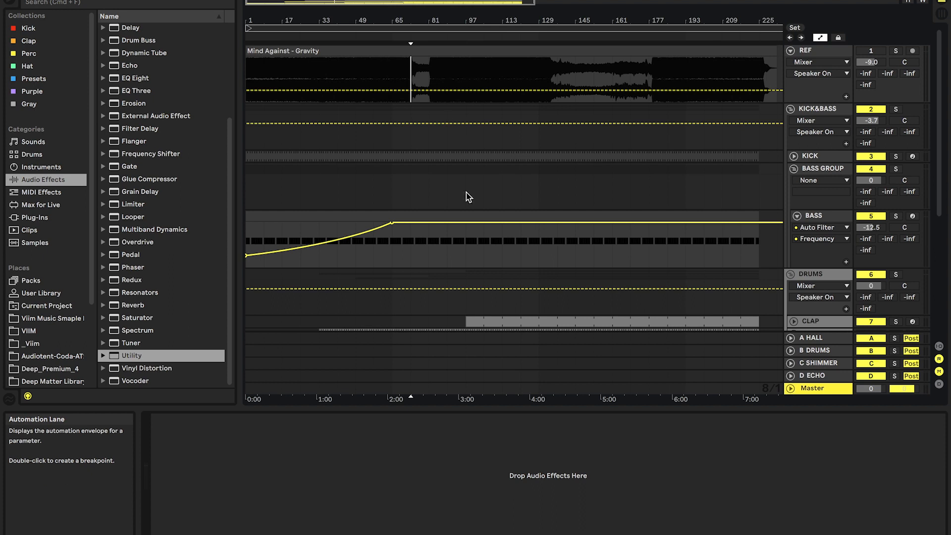
scroll(465, 221, down, 2)
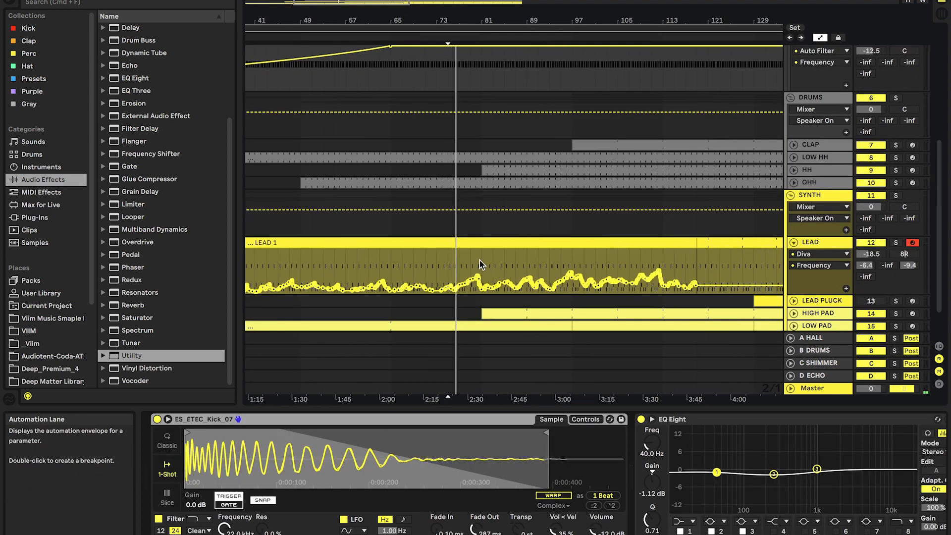
scroll(479, 260, up, 4)
scroll(498, 152, up, 3)
scroll(498, 154, up, 3)
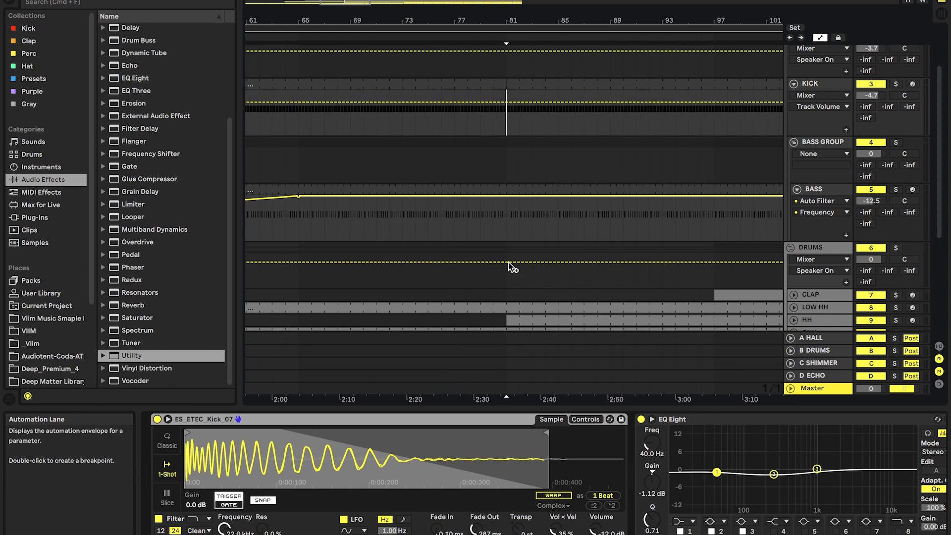
scroll(510, 263, down, 4)
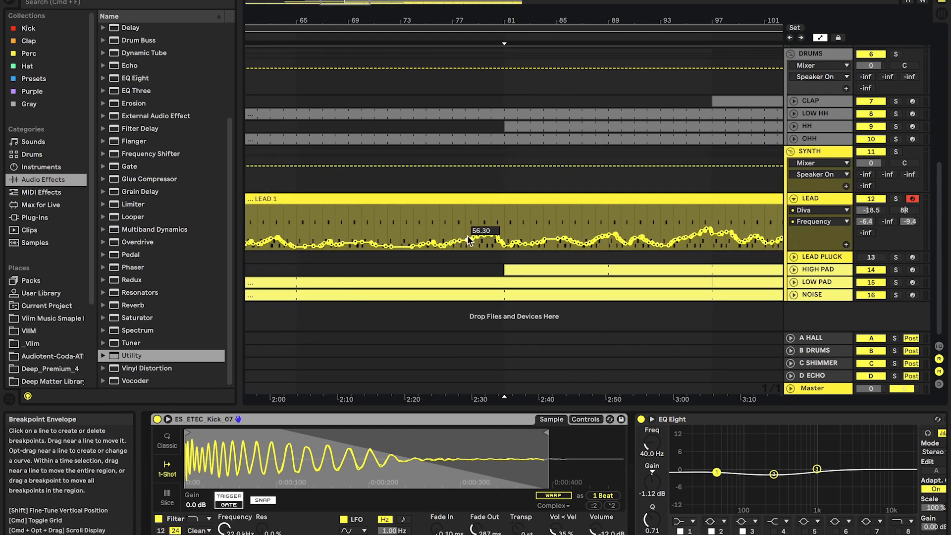
scroll(524, 178, up, 4)
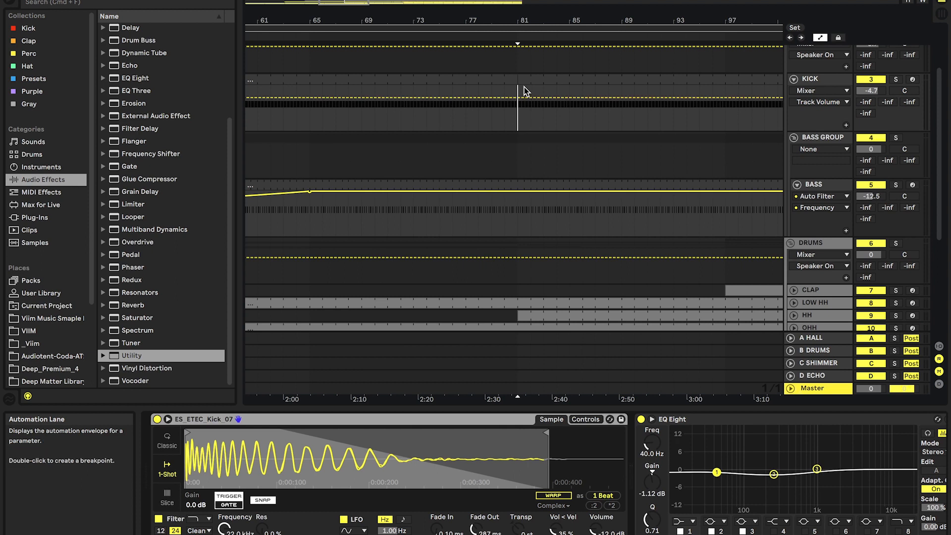
drag(516, 80, 466, 80)
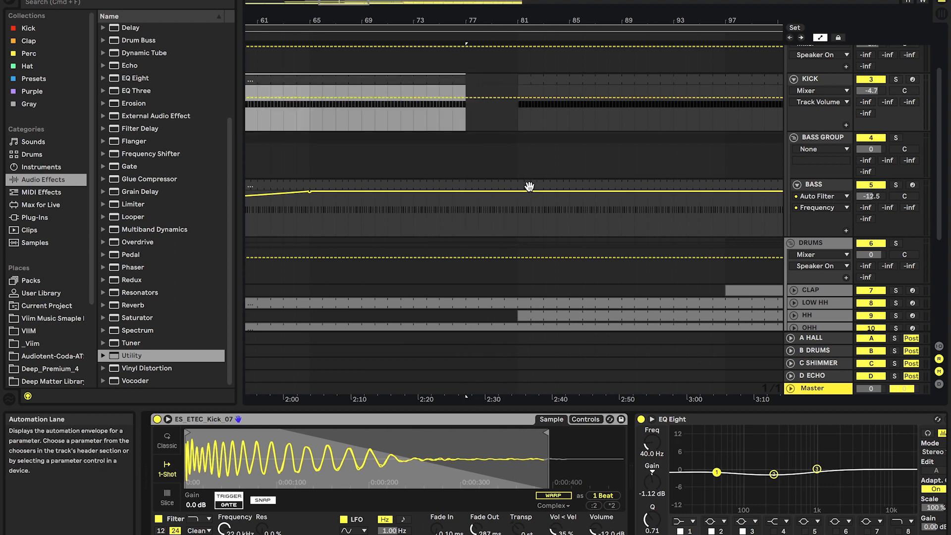
- Split the BASS clip at bar 81 and shorten its first part to end at bar 77, matching the kick break
click(523, 212)
scroll(522, 221, down, 3)
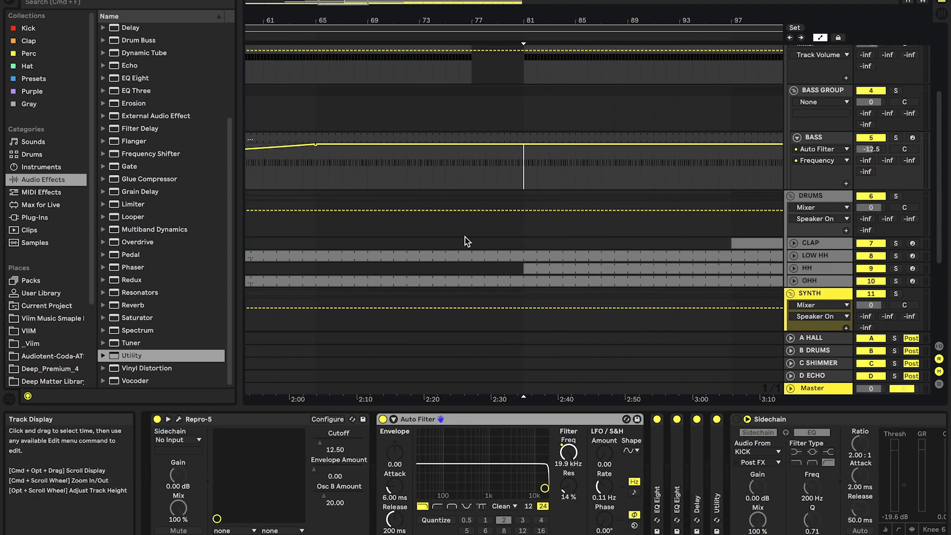
click(446, 223)
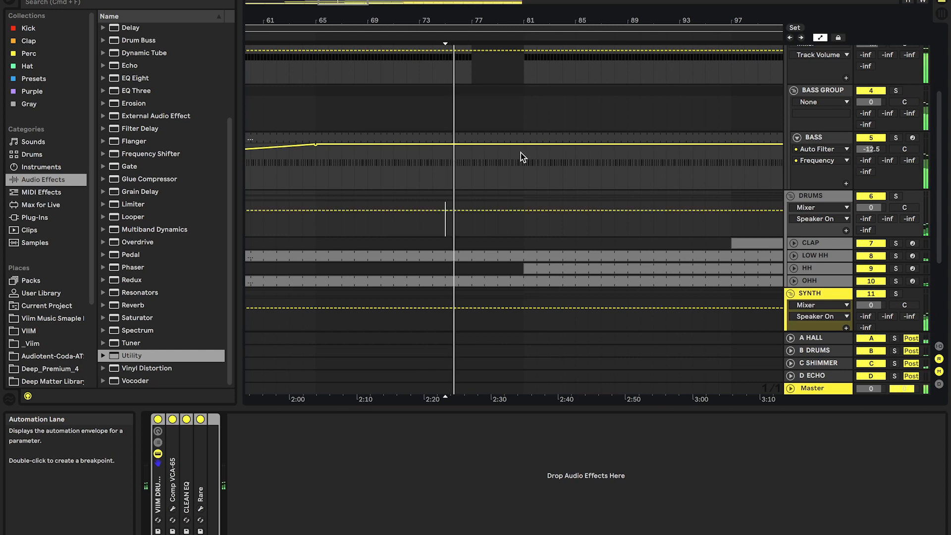
click(523, 168)
key(super+e)
click(518, 133)
drag(515, 134, 470, 138)
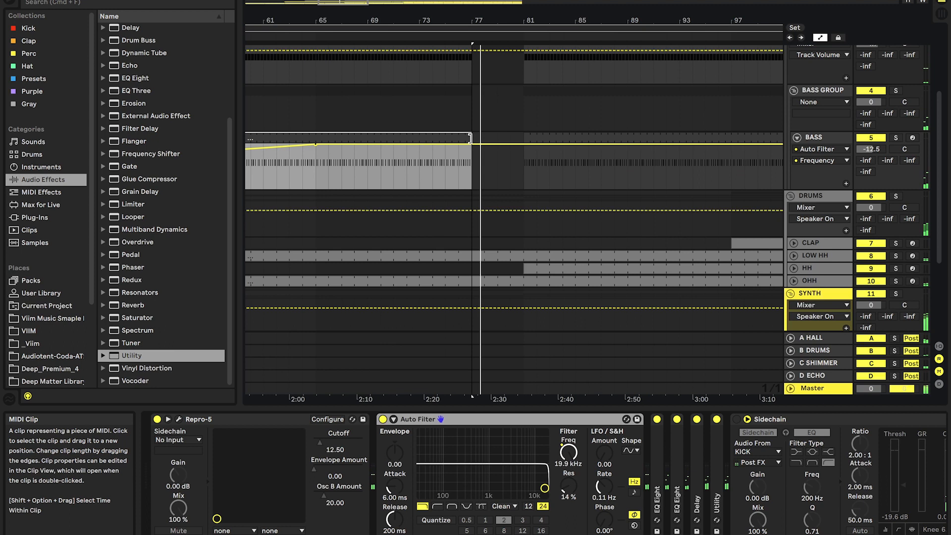
- Cut a two-bar break from bar 79 to bar 81 in the LOW HH and OHH clips
scroll(489, 200, down, 5)
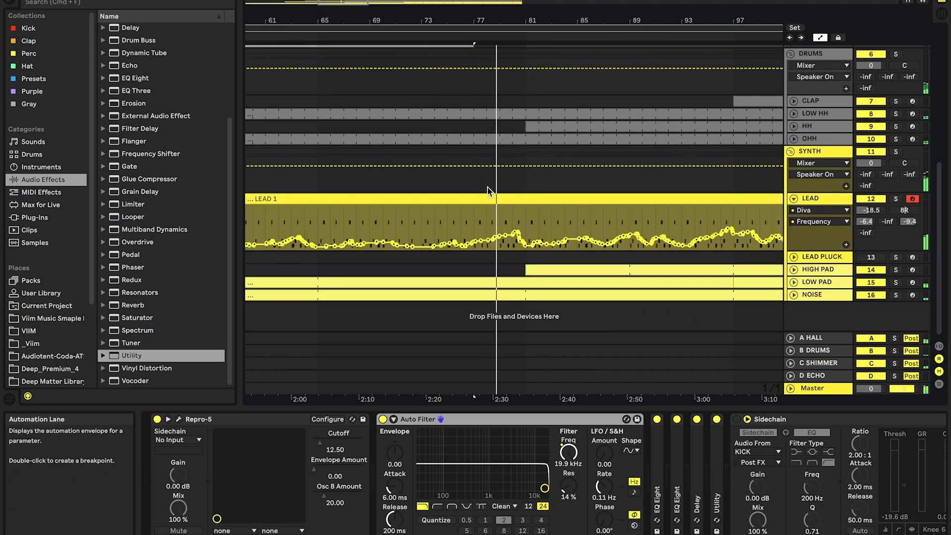
drag(522, 157, 495, 137)
key(Delete)
key(minus)
key(minus)
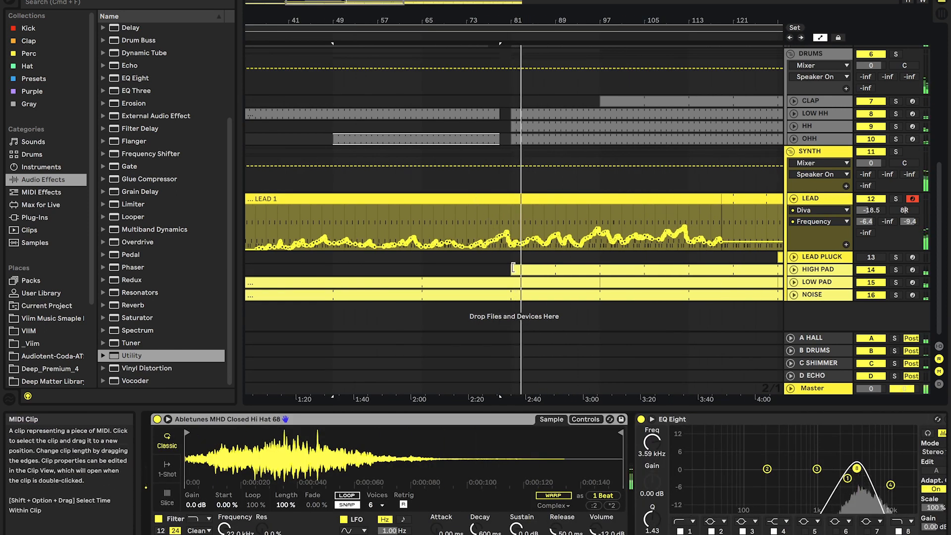
- Unfold HIGH PAD and shorten its clip from the front so it starts at bar 113
double_click(525, 270)
drag(513, 196, 600, 196)
click(833, 198)
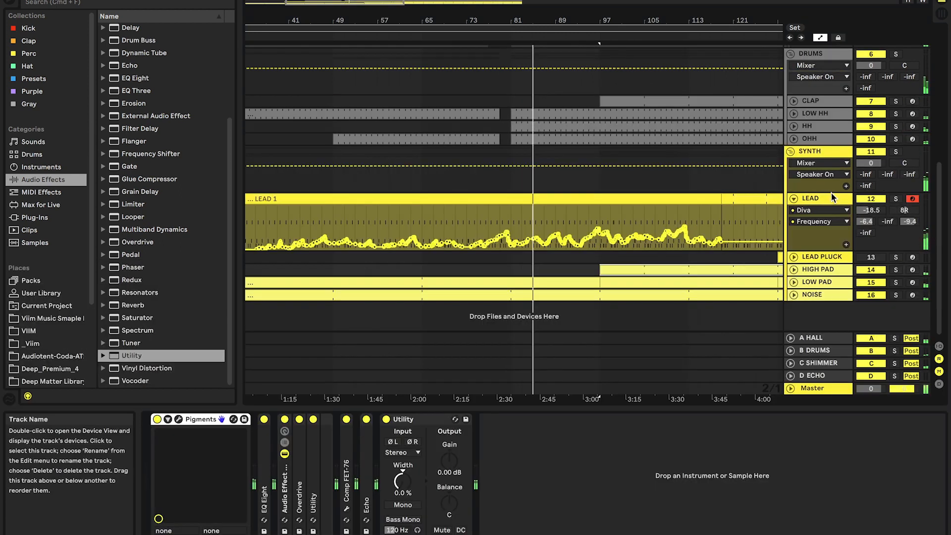
click(794, 271)
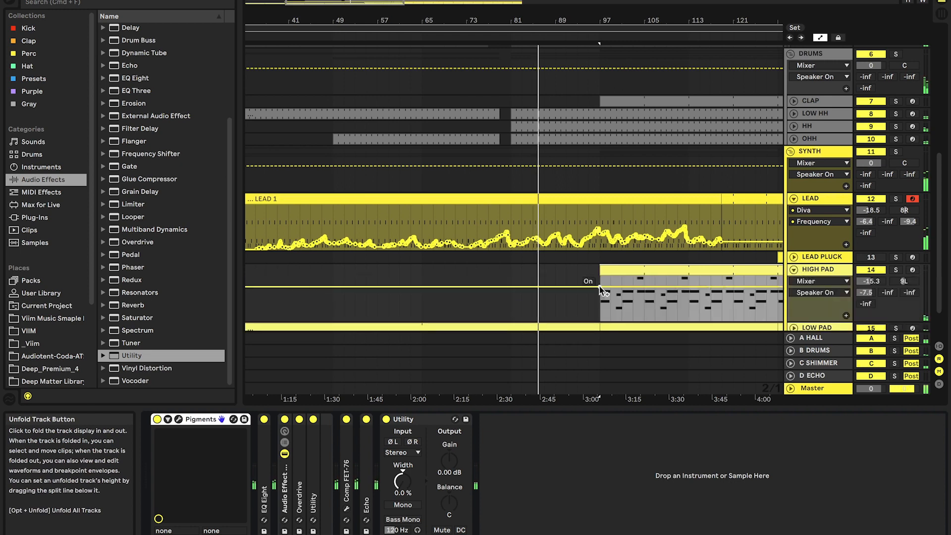
scroll(588, 281, down, 5)
drag(460, 271, 495, 270)
scroll(490, 299, down, 2)
scroll(442, 278, up, 4)
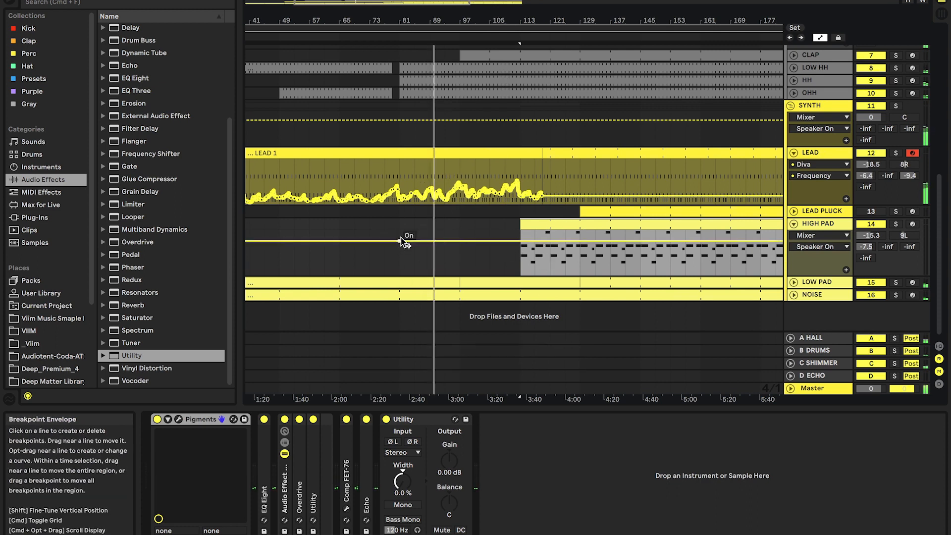
- Unfold LOW PAD and shape its Auto Filter Frequency automation to peak near bar 95, dip at bar 97 and rise in a curve to bar 129
click(794, 283)
drag(424, 260, 401, 263)
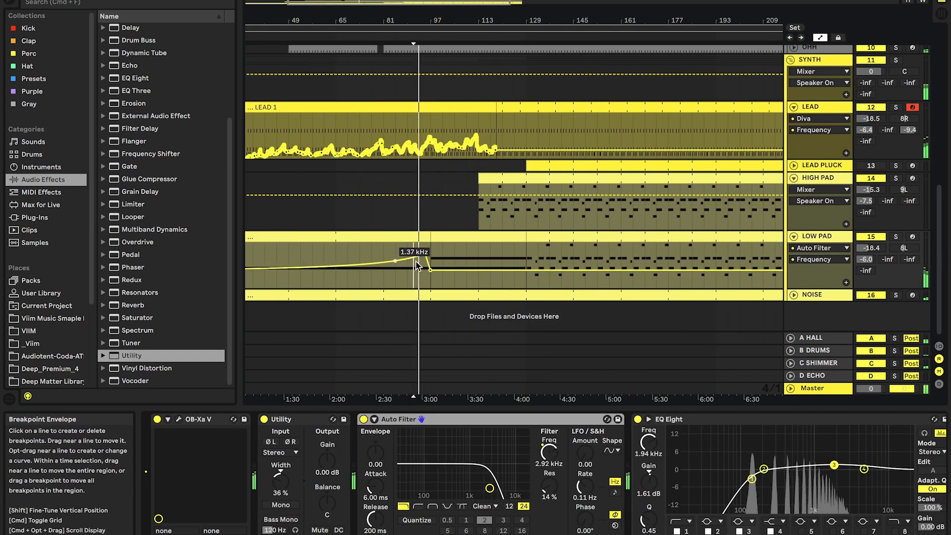
drag(527, 270, 527, 243)
click(467, 250)
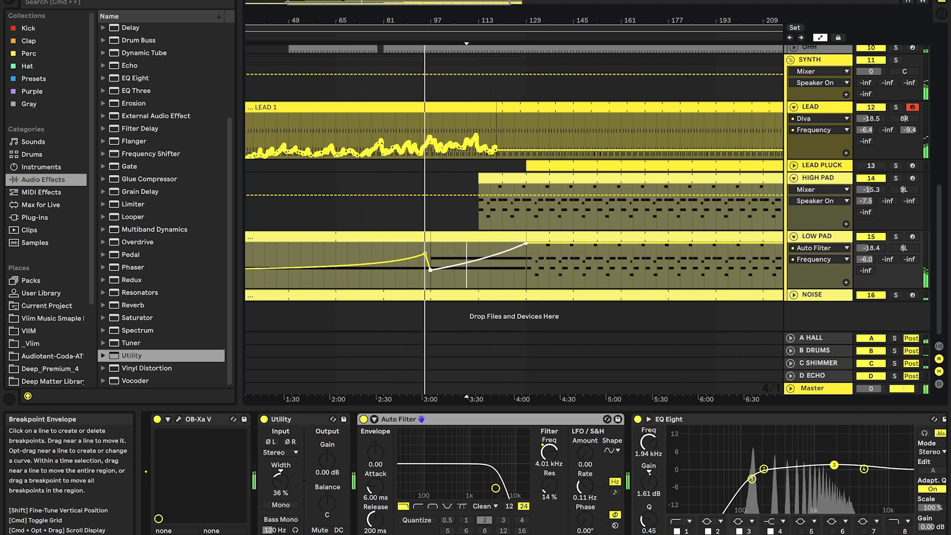
- Extend LOW PAD's rhythmic chord clip back from bar 129 to start at bar 97, replacing the sustained notes there
scroll(469, 263, down, 5)
scroll(378, 273, up, 2)
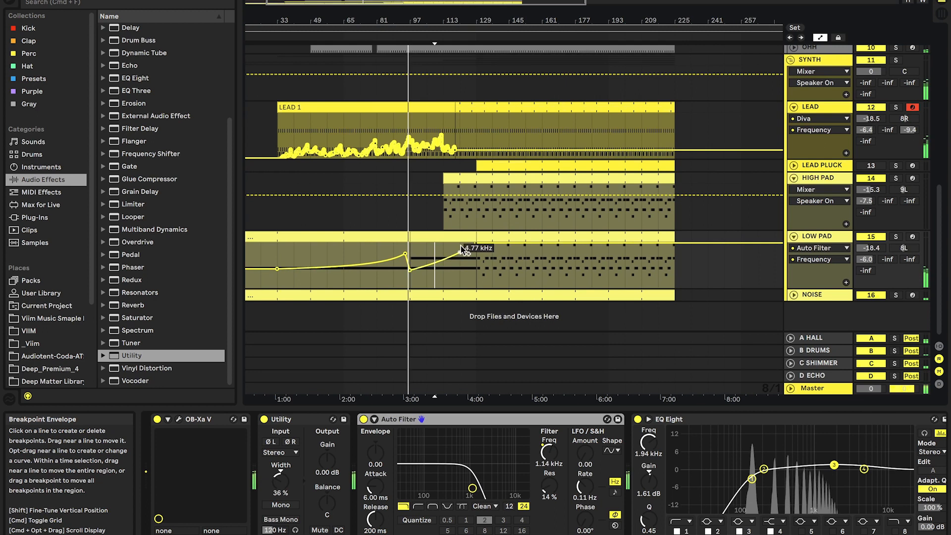
drag(479, 235, 410, 235)
scroll(421, 238, up, 3)
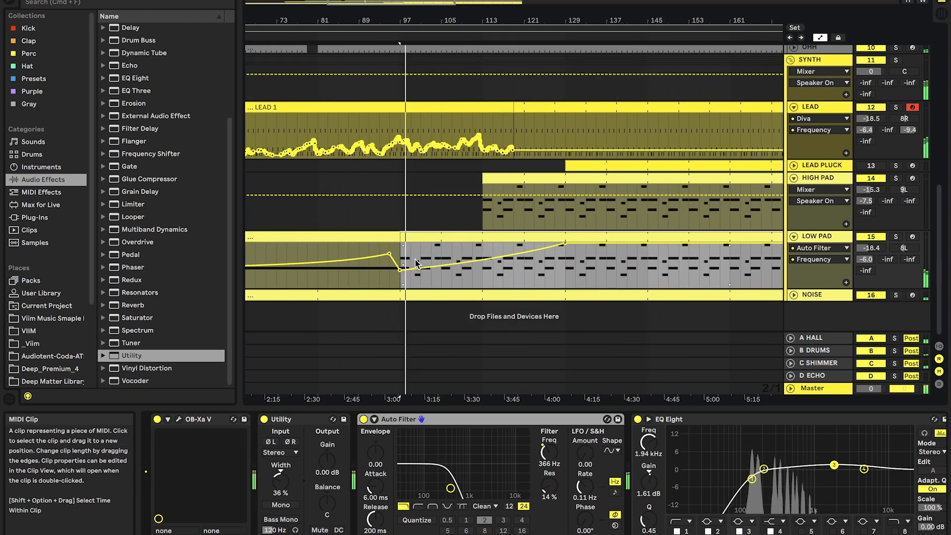
- Examine the LOW PAD filter automation and the neighbouring lead and drum tracks around bar 97
scroll(399, 171, up, 5)
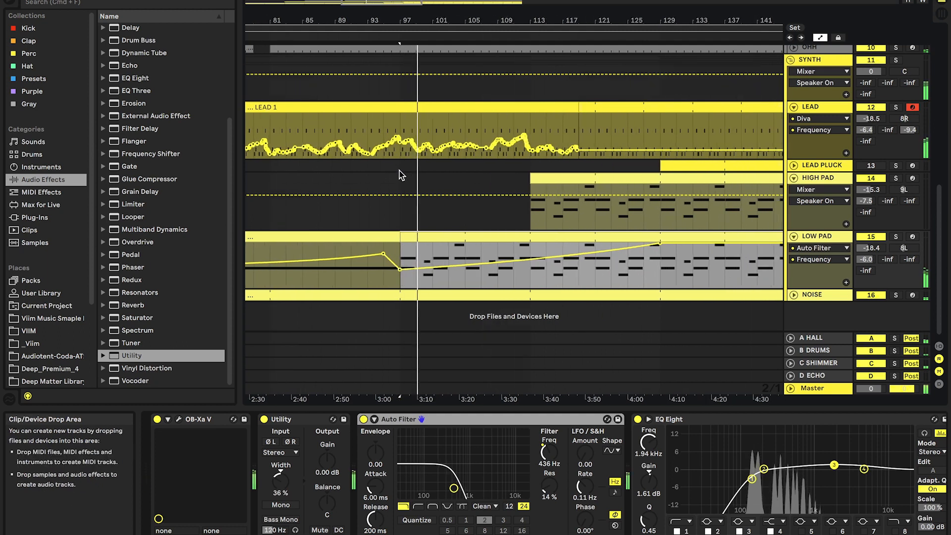
scroll(408, 156, up, 3)
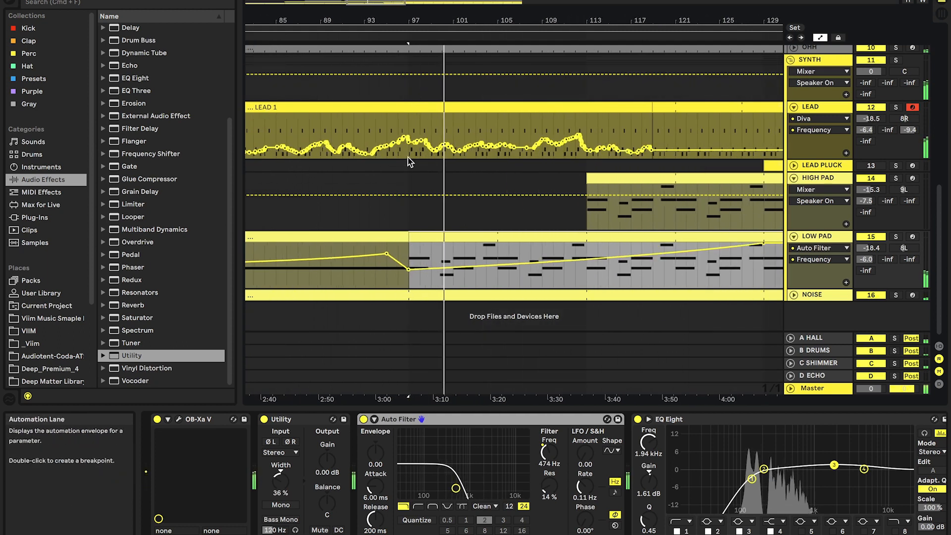
click(374, 163)
scroll(373, 162, up, 2)
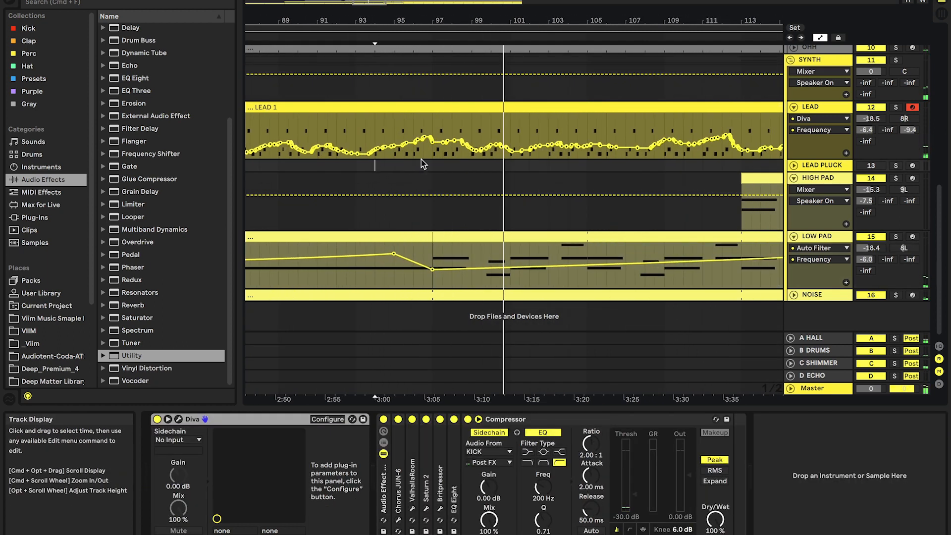
scroll(421, 159, down, 3)
scroll(418, 213, down, 5)
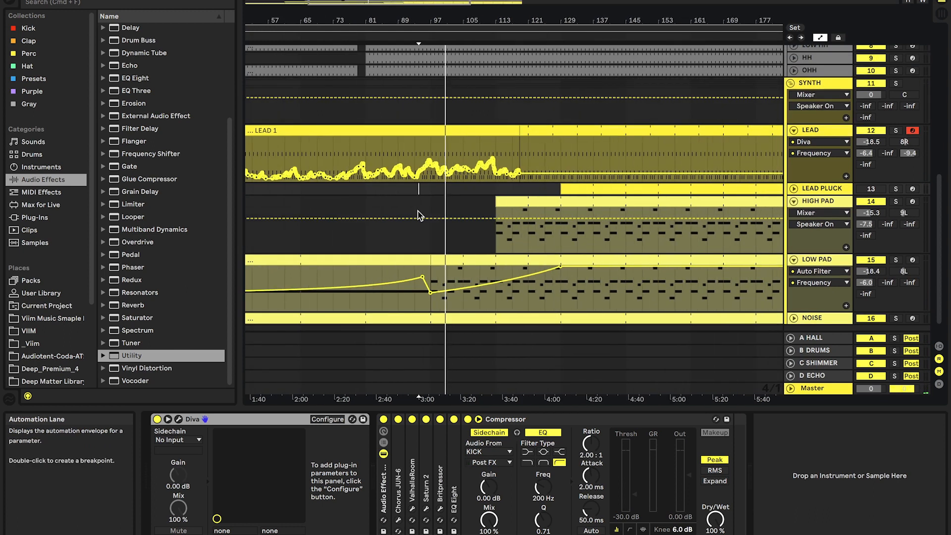
mouse_move(293, 292)
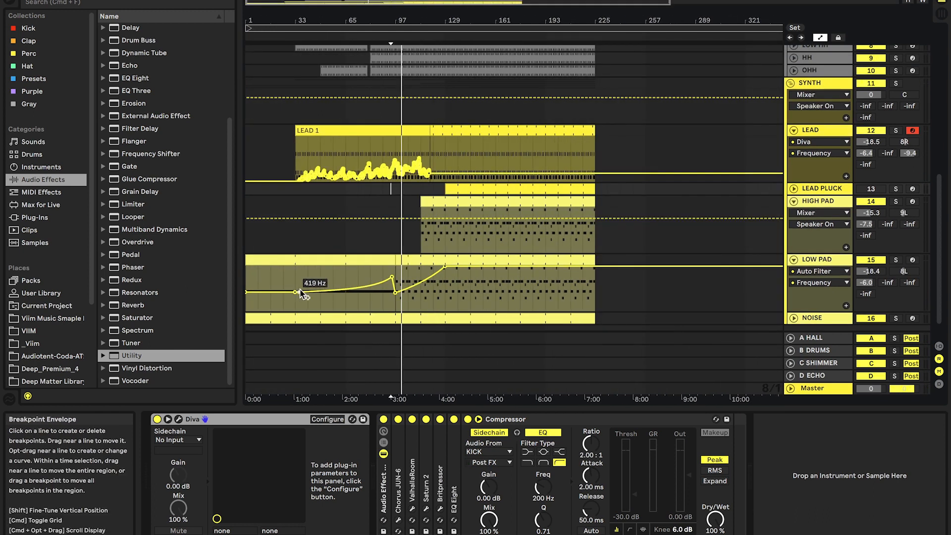
scroll(373, 275, up, 3)
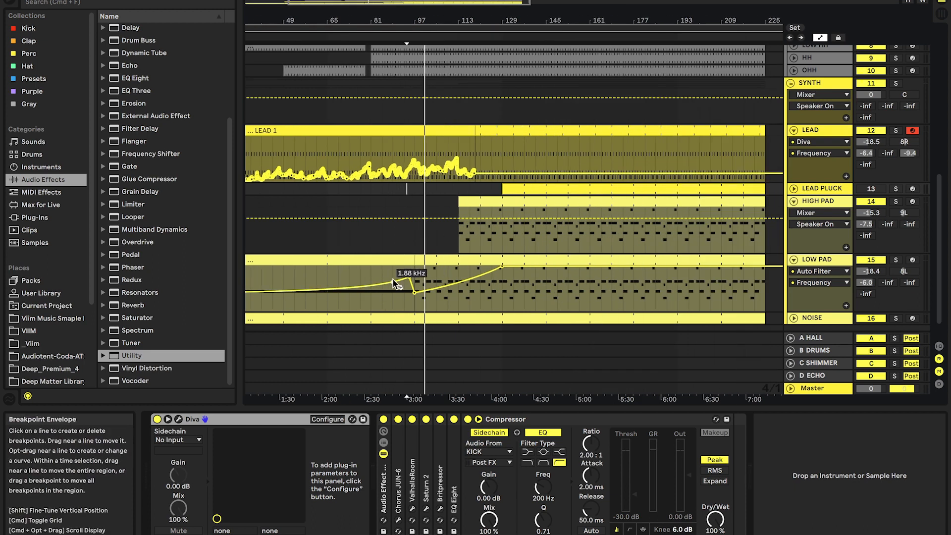
scroll(417, 293, up, 5)
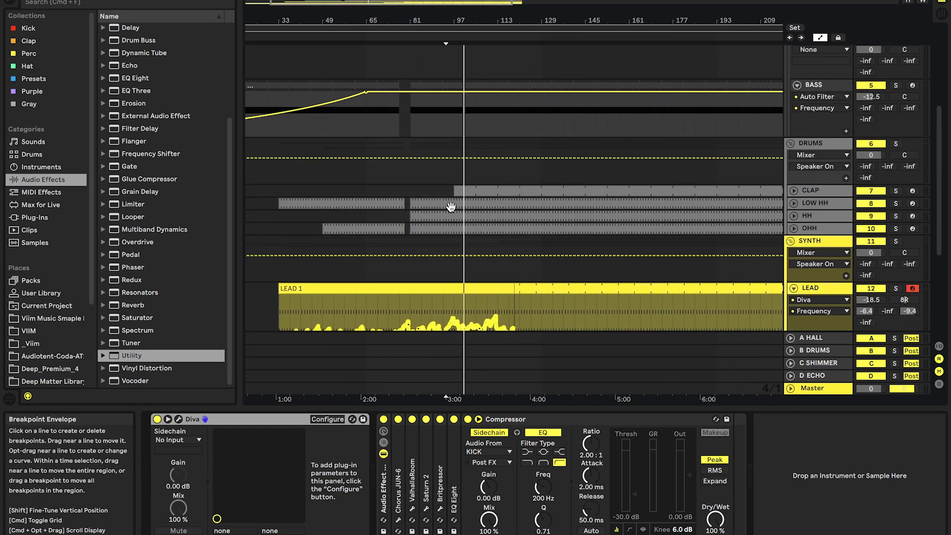
- Reshape the LEAD track's Frequency automation so that it drops sharply at bar 97 after its rise
scroll(451, 207, up, 2)
scroll(470, 188, down, 3)
scroll(493, 212, up, 3)
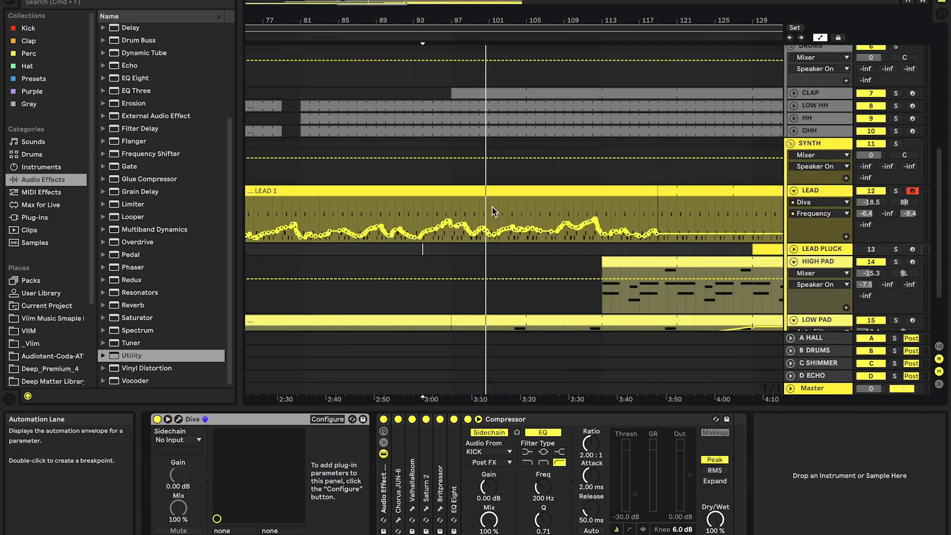
drag(496, 211, 451, 212)
scroll(451, 212, up, 2)
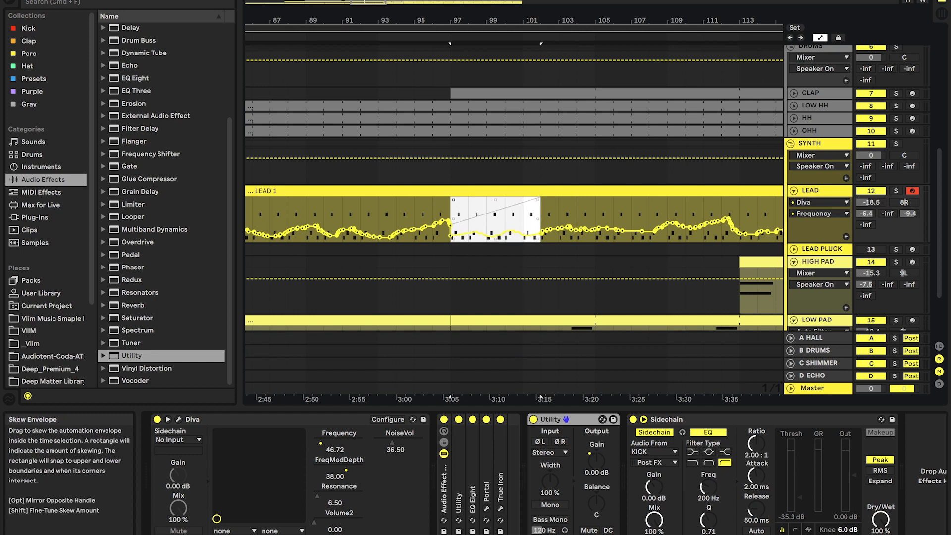
key(plus)
key(plus)
click(462, 210)
click(453, 210)
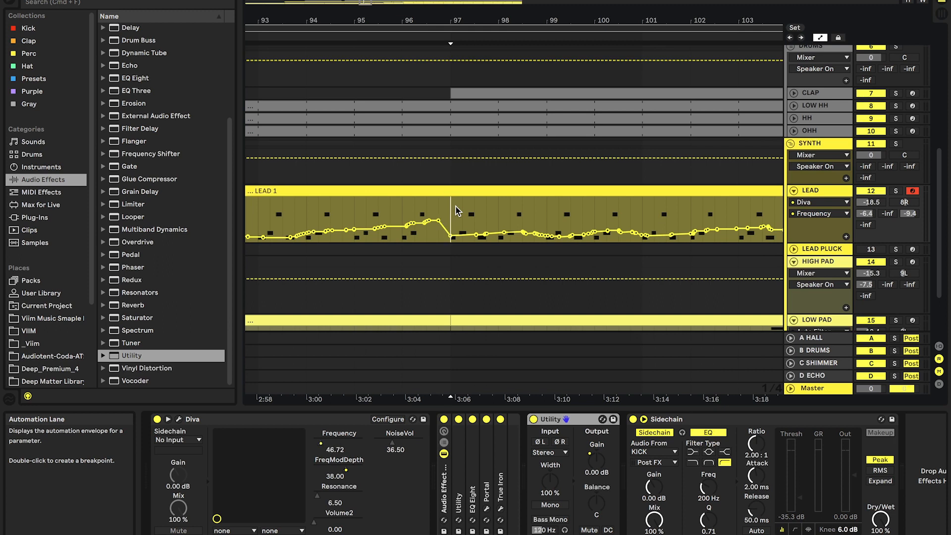
- Play the arrangement from a few bars before bar 97 to check the LEAD automation drop
key(minus)
key(minus)
click(410, 214)
key(space)
key(minus)
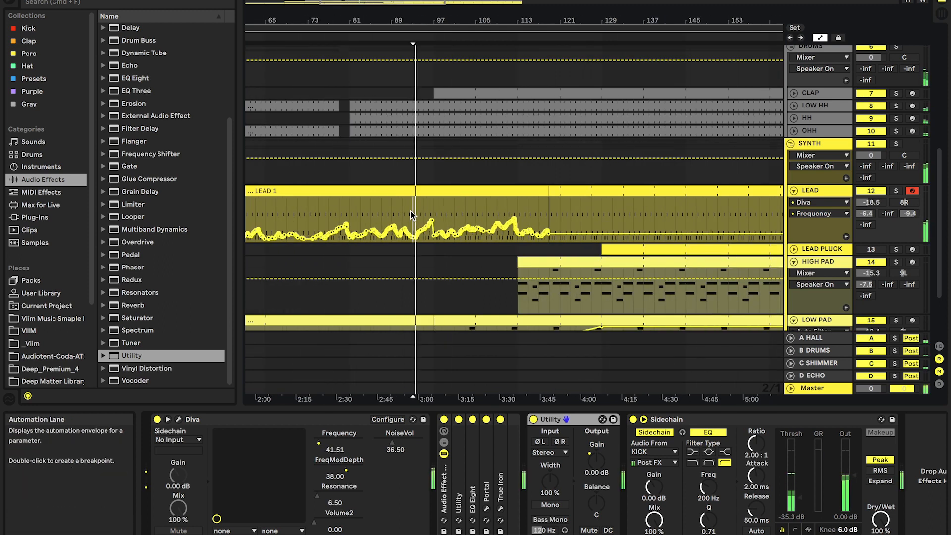
key(minus)
scroll(416, 225, down, 4)
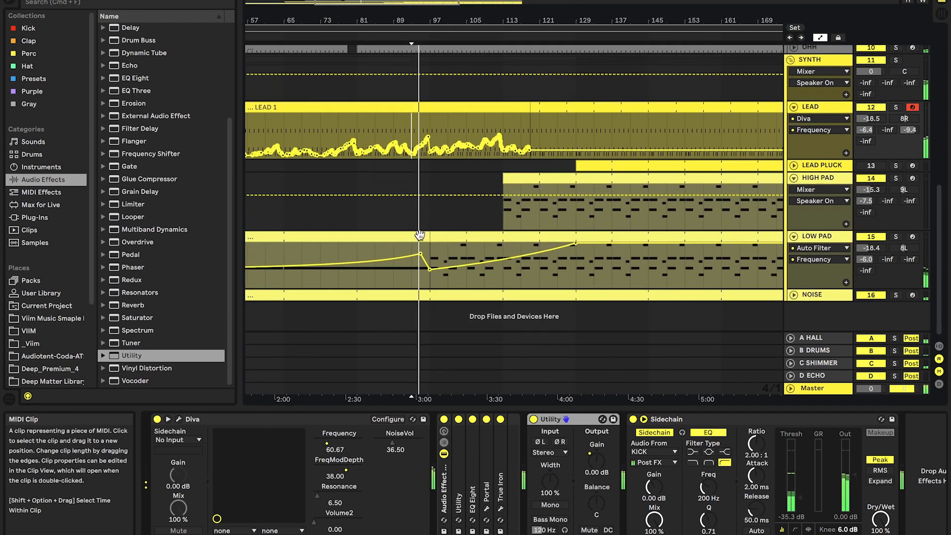
- Bend the falling segment of the LOW PAD Auto Filter Frequency automation just before bar 97 into a curve
click(430, 265)
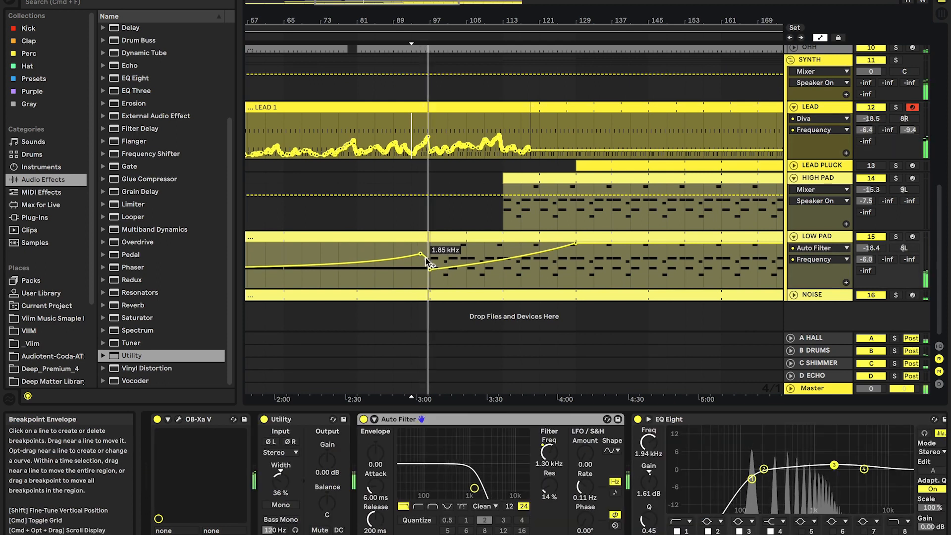
scroll(426, 258, up, 3)
drag(425, 258, 426, 255)
scroll(424, 283, down, 3)
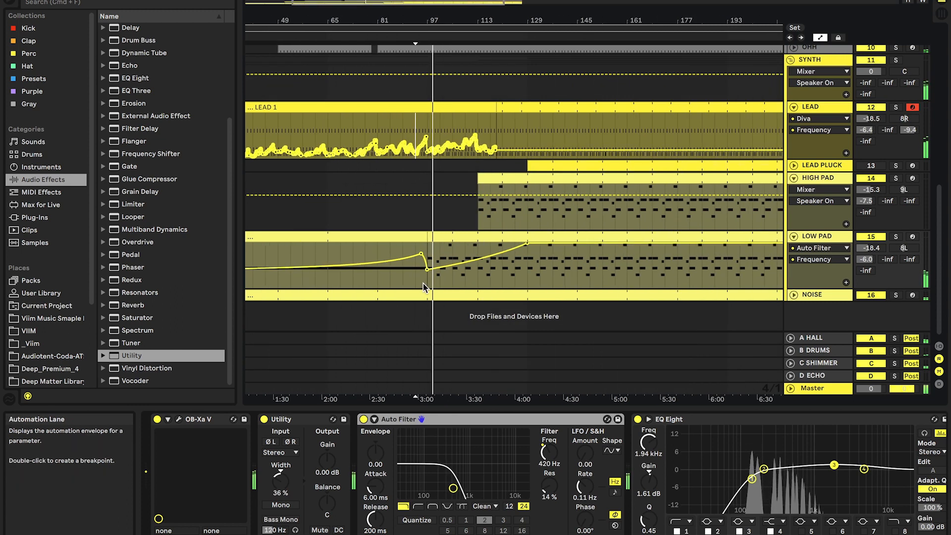
- Review the lead, drum and LOW PAD parts around bar 97 while the arrangement plays
scroll(420, 162, up, 1)
scroll(419, 162, up, 3)
scroll(419, 162, up, 4)
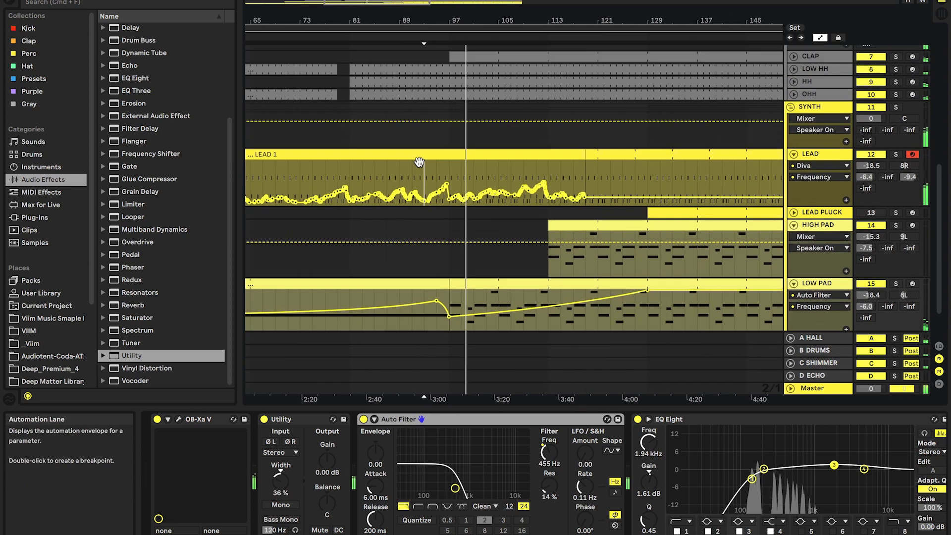
scroll(419, 162, down, 4)
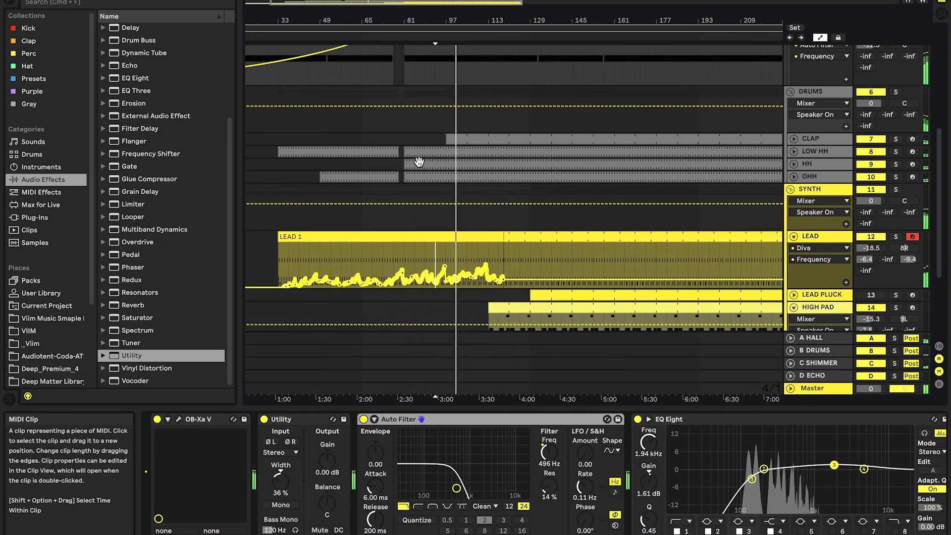
scroll(420, 162, up, 5)
scroll(472, 203, down, 10)
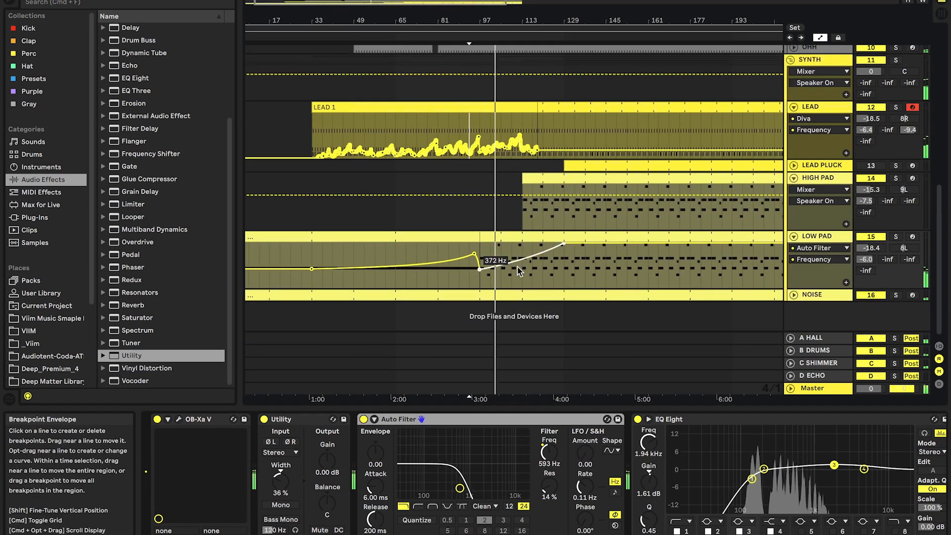
- Delete the KICK and BASS parts between bars 113 and 129
scroll(527, 263, up, 1)
scroll(527, 262, up, 3)
scroll(537, 215, up, 3)
scroll(539, 159, up, 4)
scroll(552, 132, up, 2)
scroll(577, 149, up, 3)
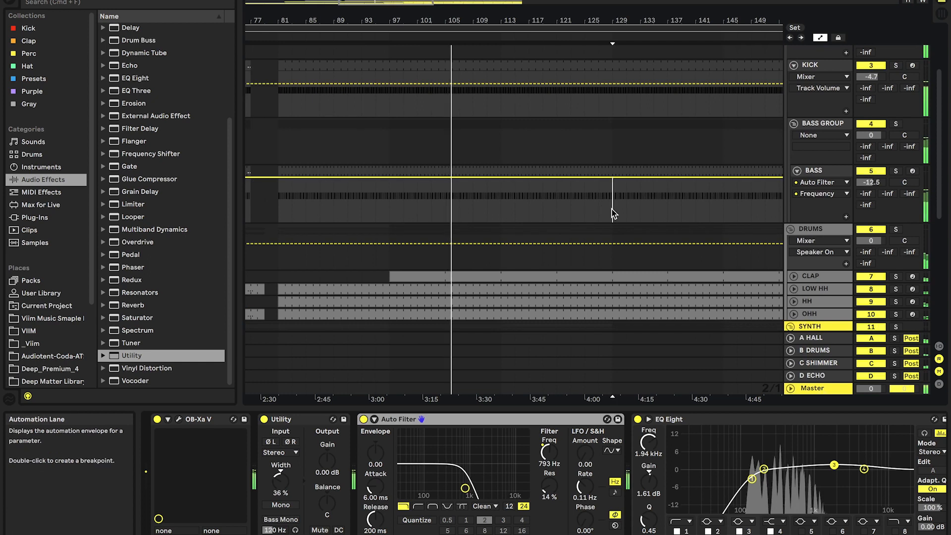
drag(613, 214, 504, 87)
click(501, 66)
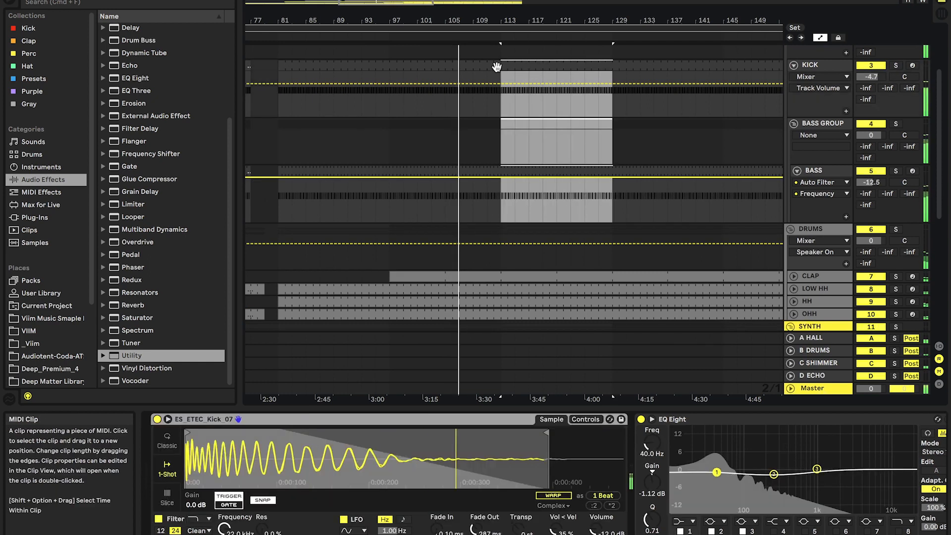
key(Delete)
- Shorten the clips before the break so that KICK ends at bar 109 and BASS at bar 111
drag(499, 64, 474, 63)
scroll(512, 147, down, 10)
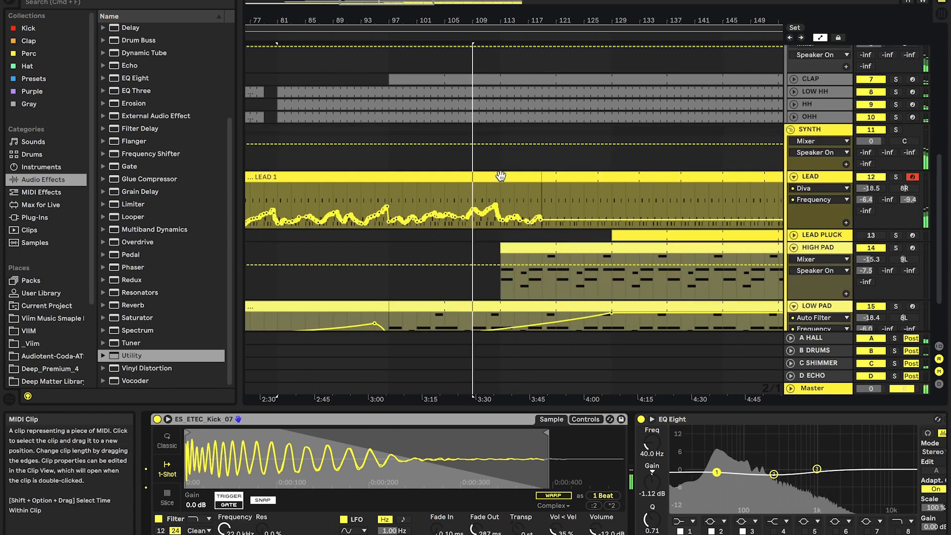
scroll(593, 134, up, 4)
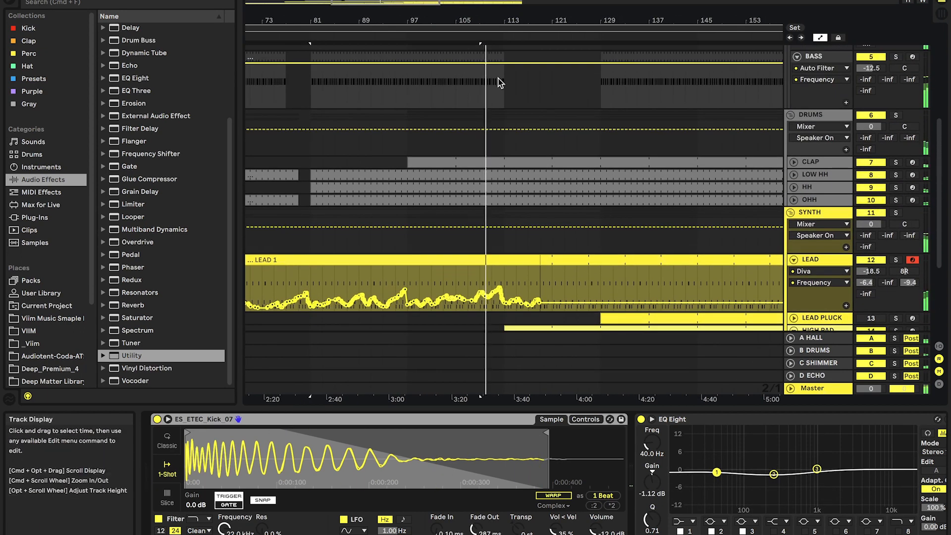
scroll(503, 79, up, 3)
drag(504, 57, 477, 57)
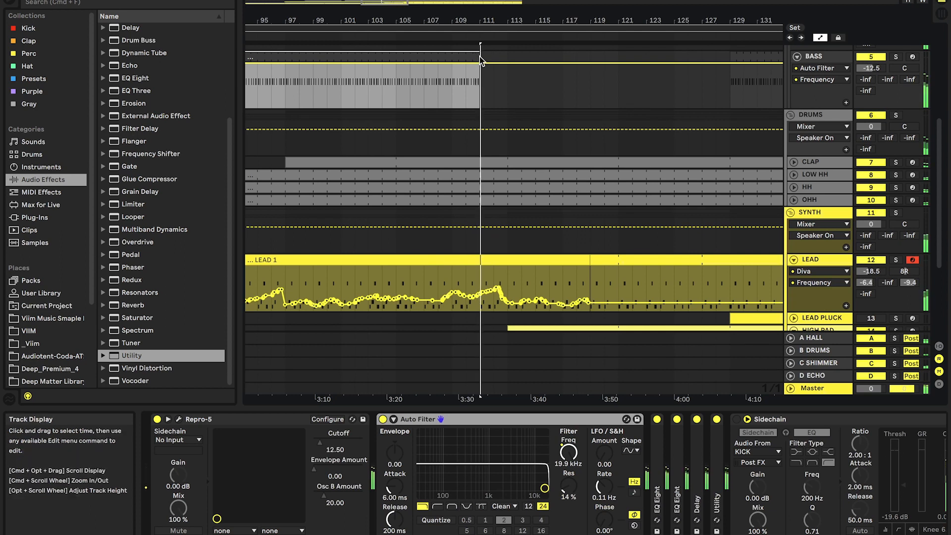
- Clear the CLAP, LOW HH, HH and OHH clips between bars 113 and 129
scroll(480, 57, down, 5)
drag(563, 212, 489, 152)
scroll(490, 153, right, 5)
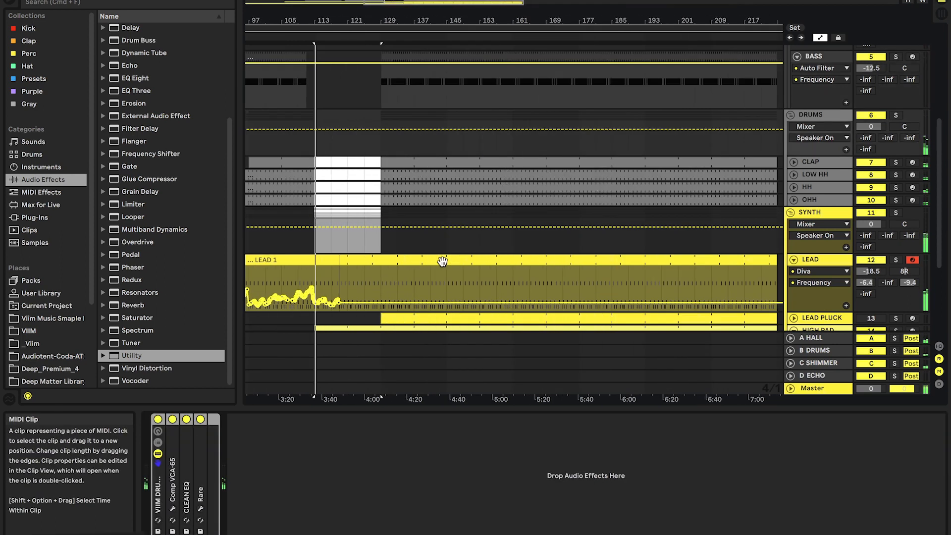
scroll(313, 289, up, 5)
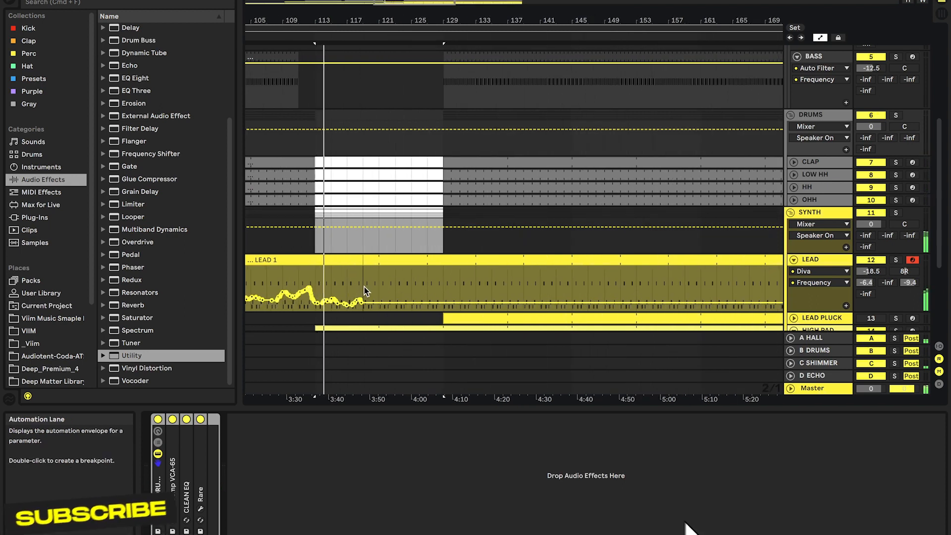
- Trim the LEAD clips so that the first ends at bar 113 and the second starts at bar 129
drag(362, 260, 315, 260)
scroll(315, 261, down, 5)
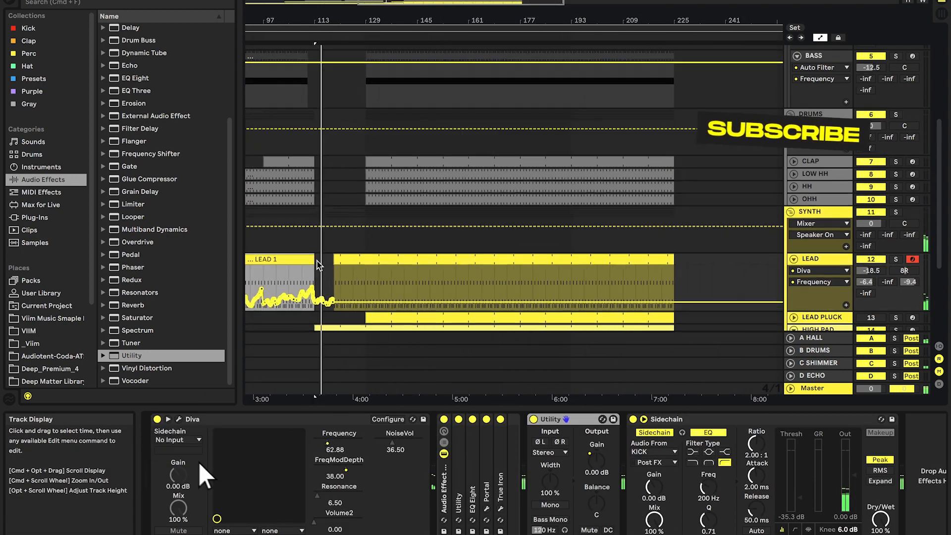
scroll(319, 262, left, 1)
scroll(362, 246, down, 4)
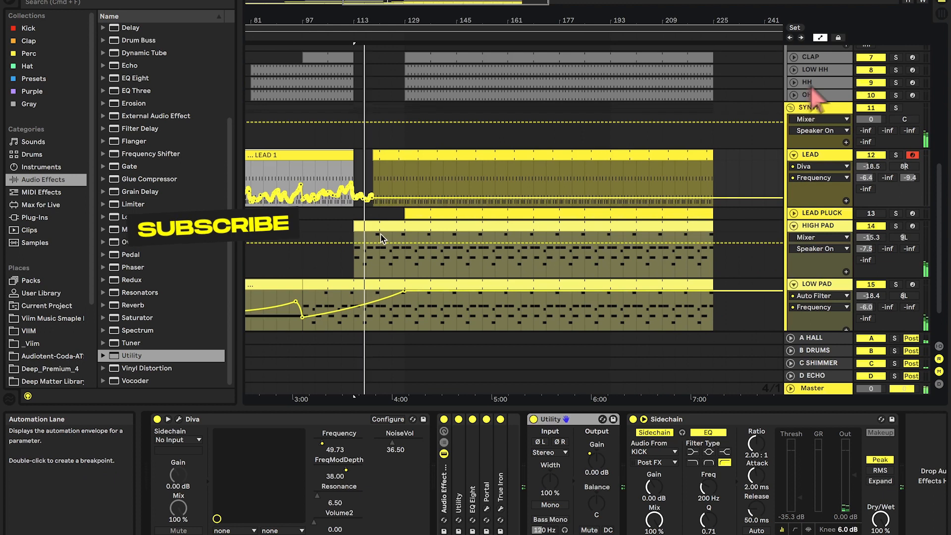
scroll(342, 249, up, 3)
drag(385, 158, 429, 156)
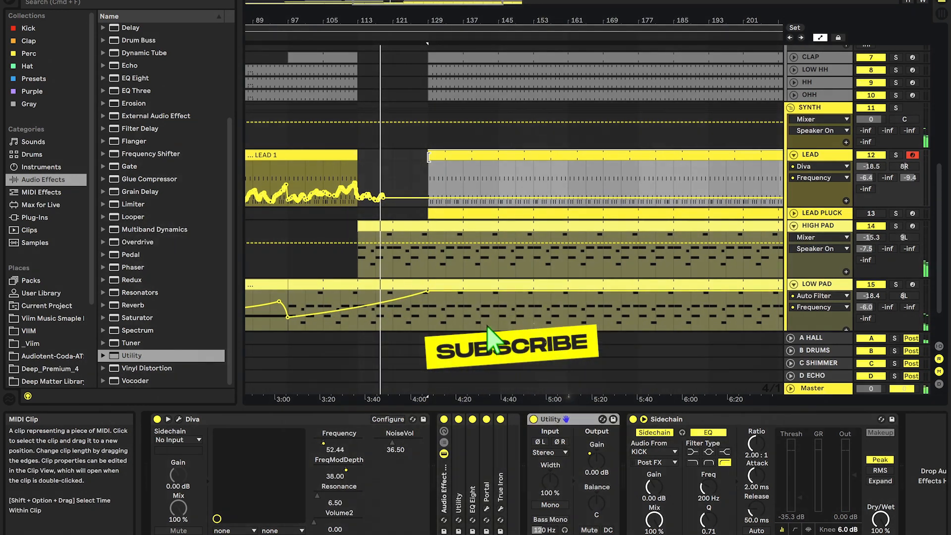
- Inspect the LEAD 1 clip and the automation and pad parts through the break from bar 113 to 129
scroll(429, 157, down, 5)
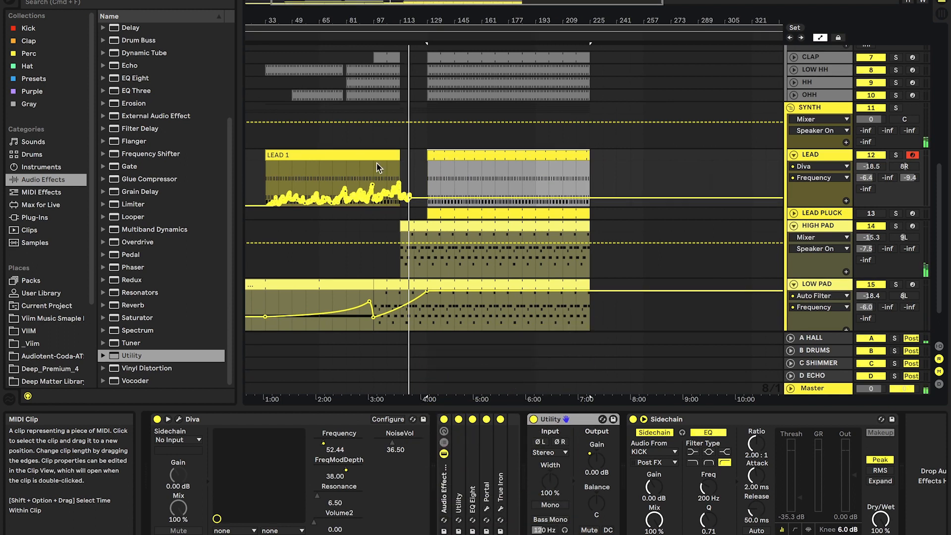
click(289, 154)
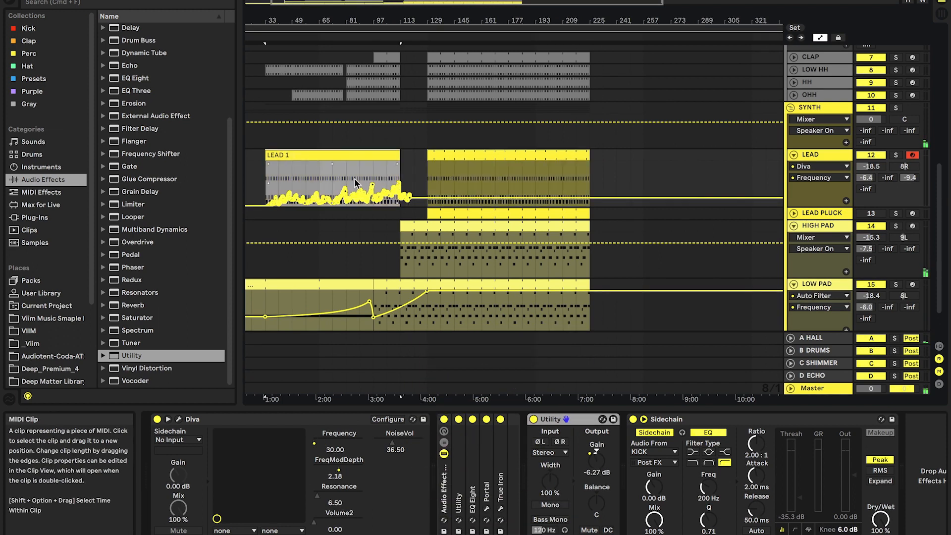
scroll(349, 174, up, 3)
scroll(385, 189, left, 2)
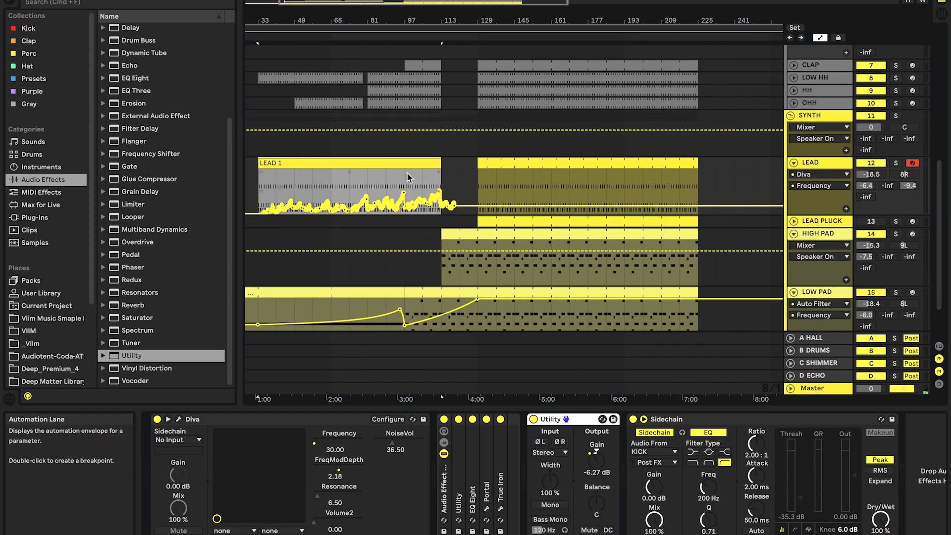
scroll(437, 195, up, 2)
scroll(459, 211, up, 3)
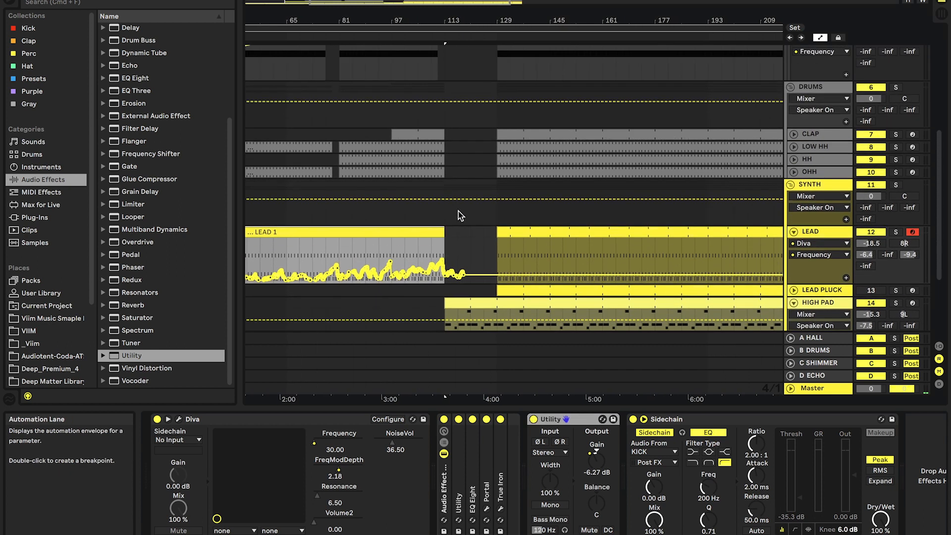
scroll(442, 258, up, 3)
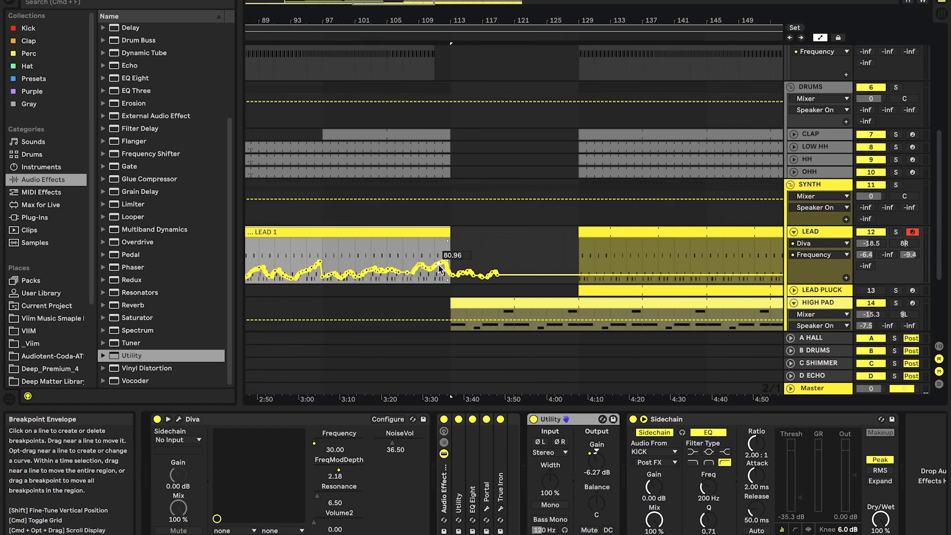
scroll(437, 275, down, 2)
scroll(436, 275, down, 1)
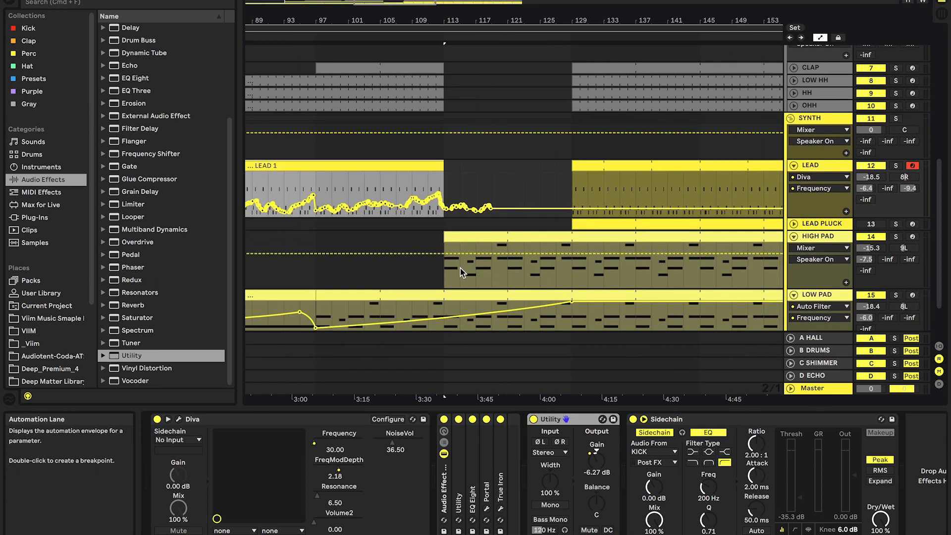
scroll(458, 268, down, 1)
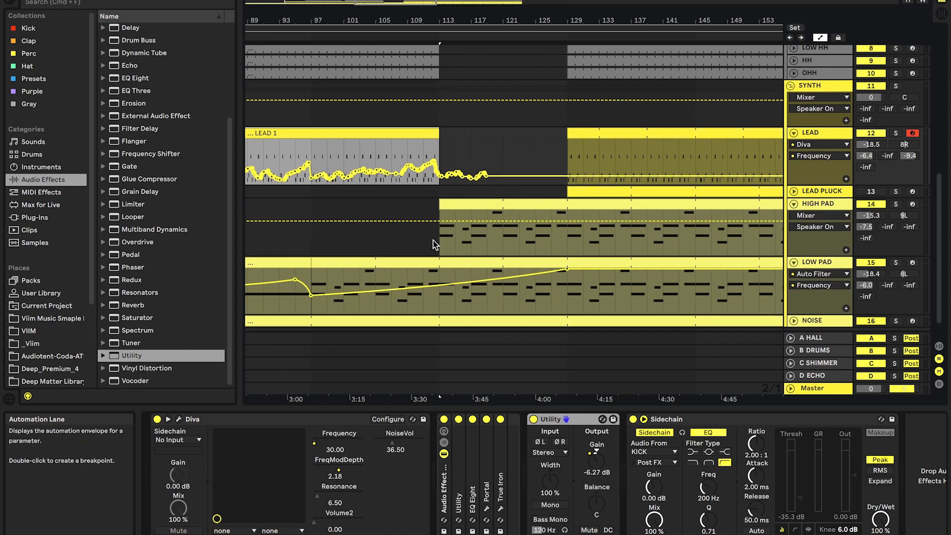
scroll(432, 240, down, 3)
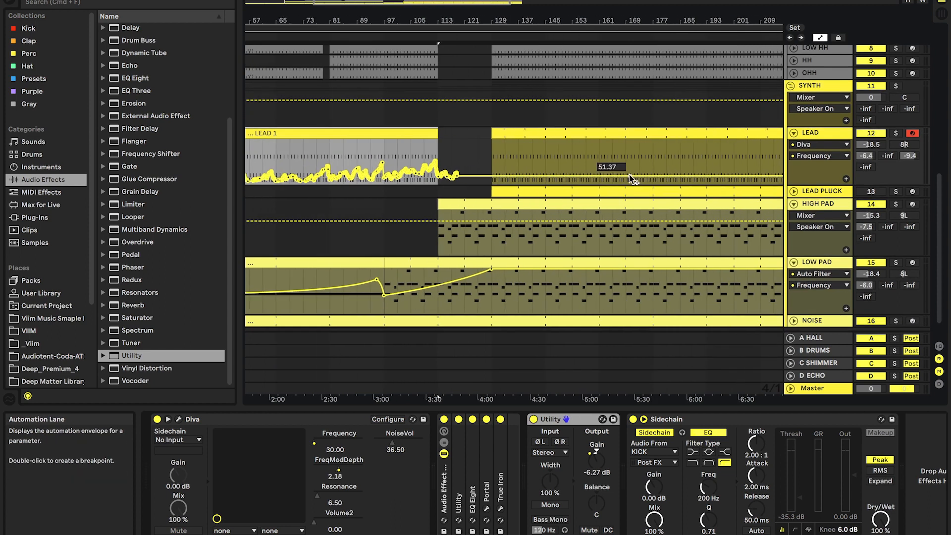
- Unfold the LEAD PLUCK track and extend its clip so that it starts at bar 113
click(794, 192)
drag(492, 193, 439, 193)
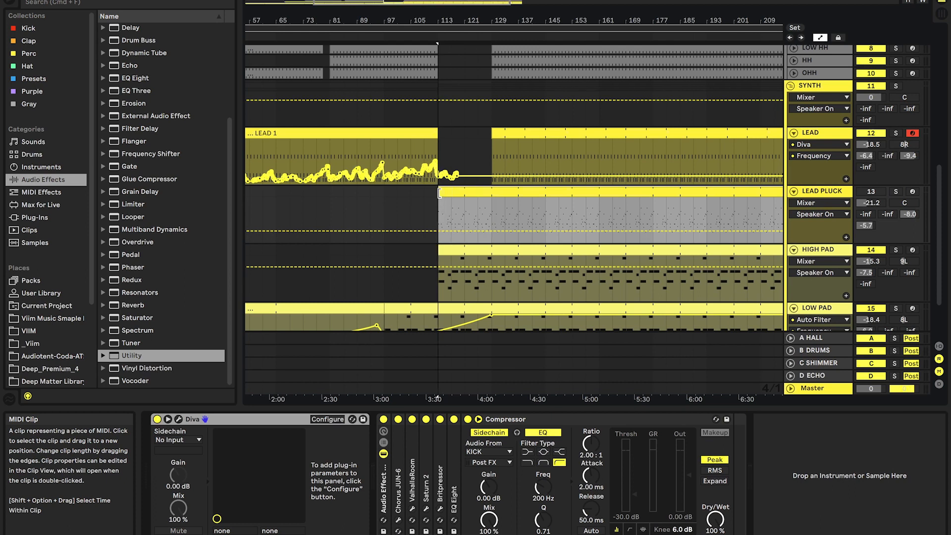
scroll(439, 193, up, 3)
click(581, 208)
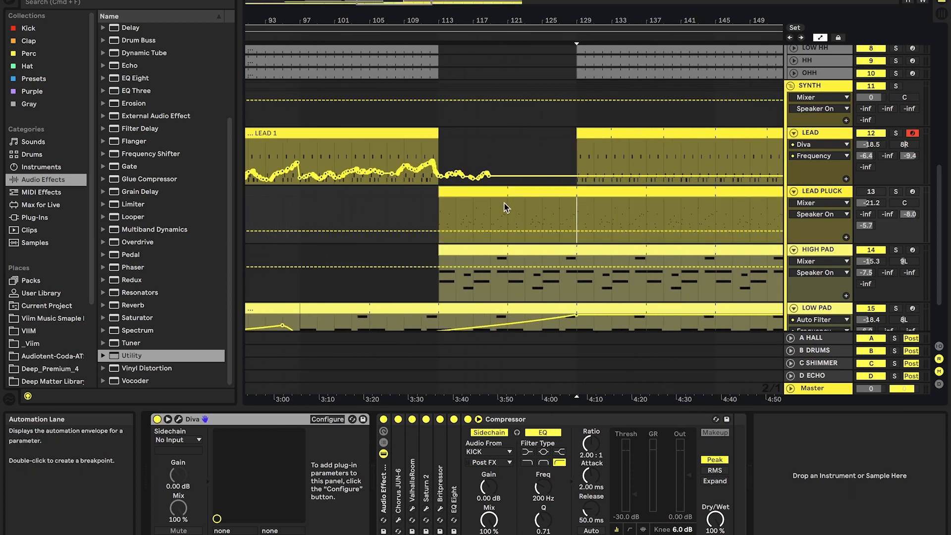
- Fold the LEAD, LEAD PLUCK, HIGH PAD and LOW PAD tracks
scroll(585, 213, down, 6)
scroll(586, 213, up, 3)
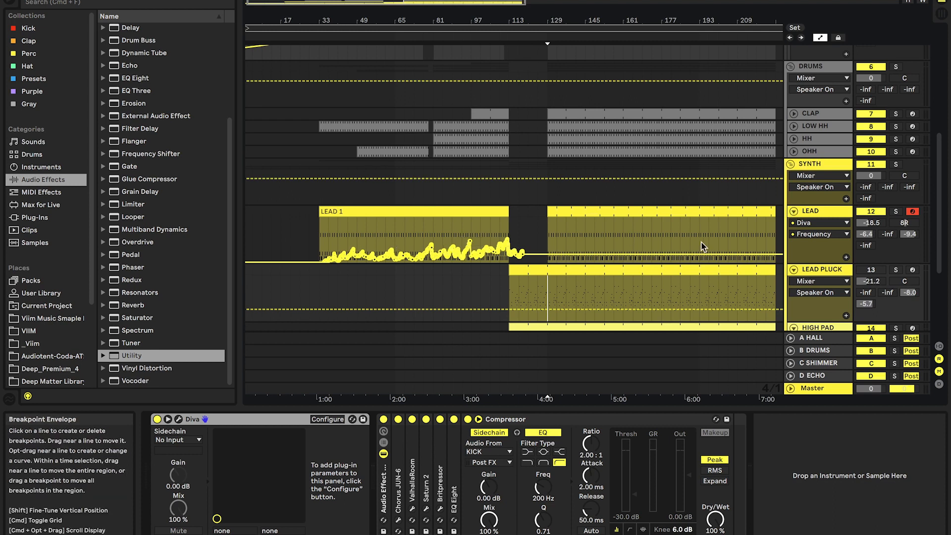
click(793, 210)
click(793, 223)
click(794, 236)
click(794, 249)
key(minus)
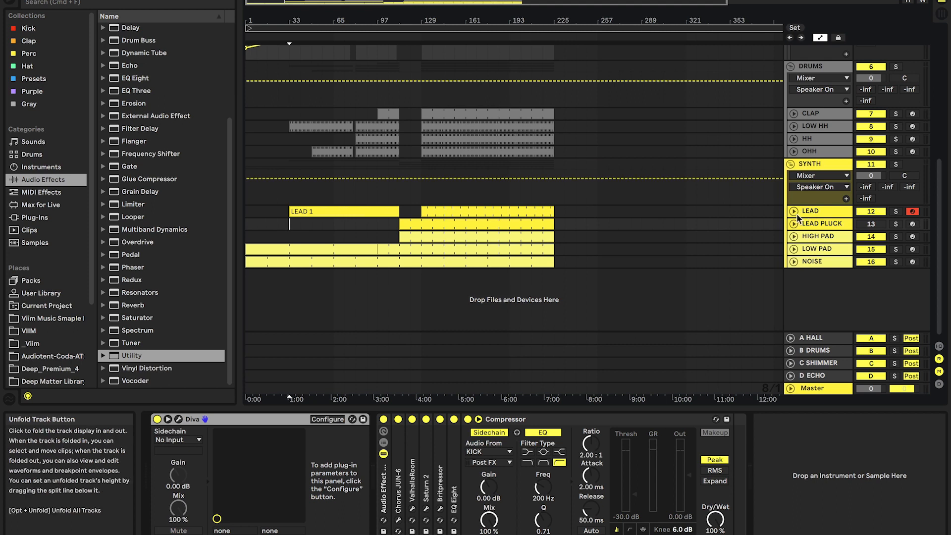
- Unfold the LEAD track and record Diva Resonance automation from bar 33 to about bar 113
click(793, 211)
click(825, 217)
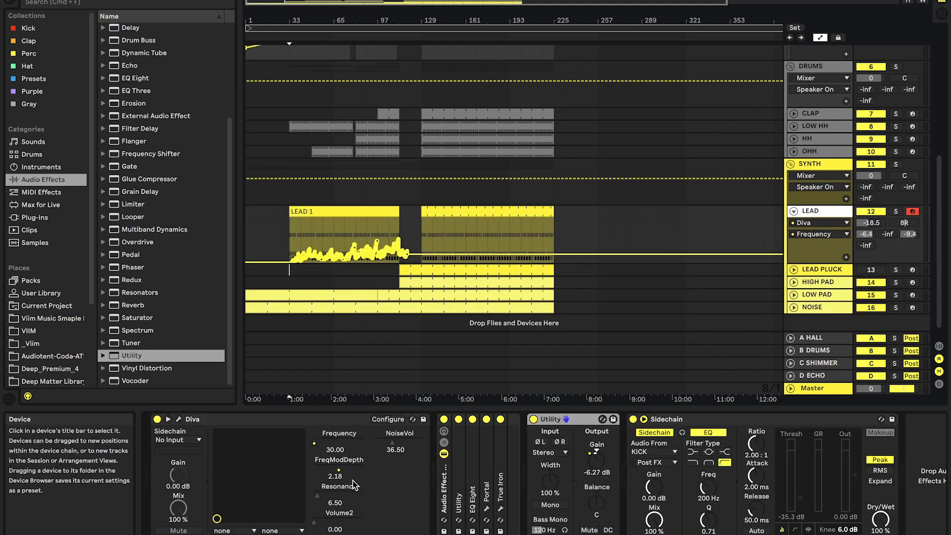
key(plus)
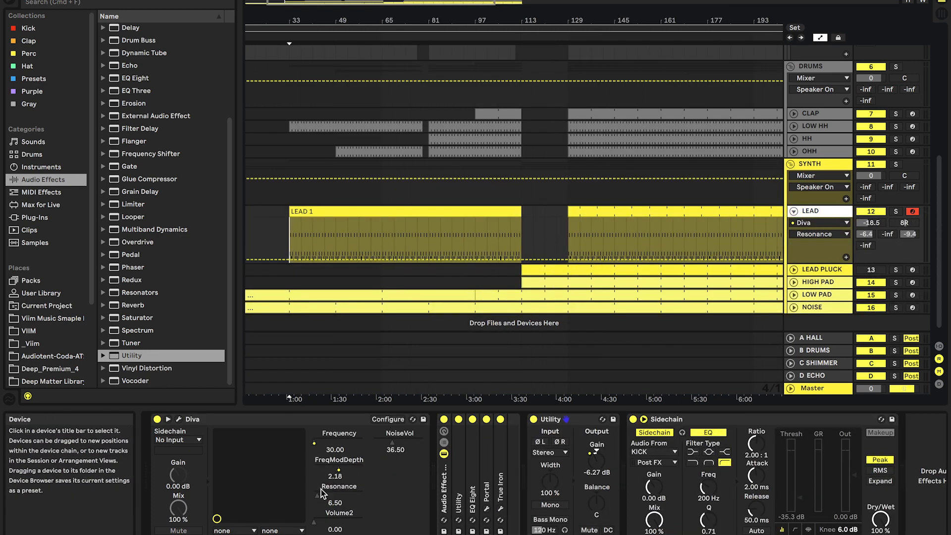
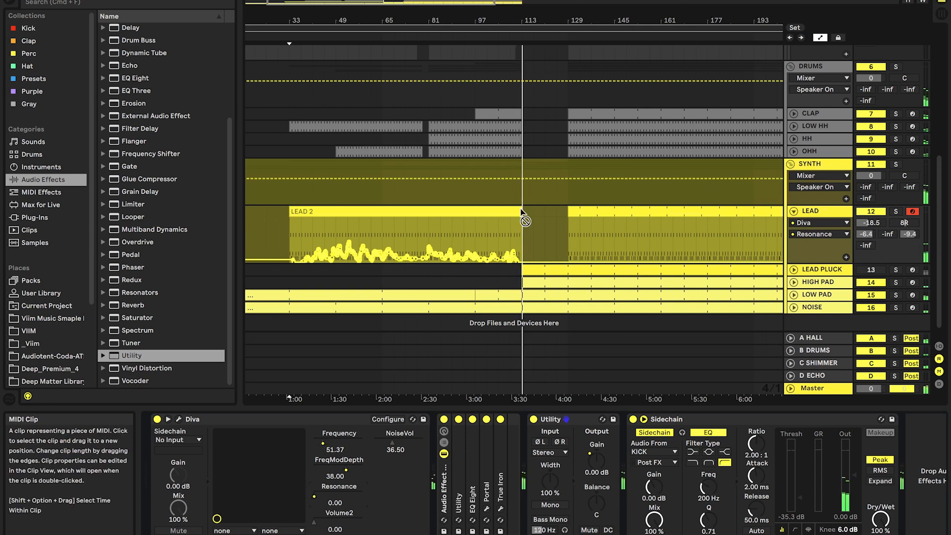
scroll(521, 210, up, 5)
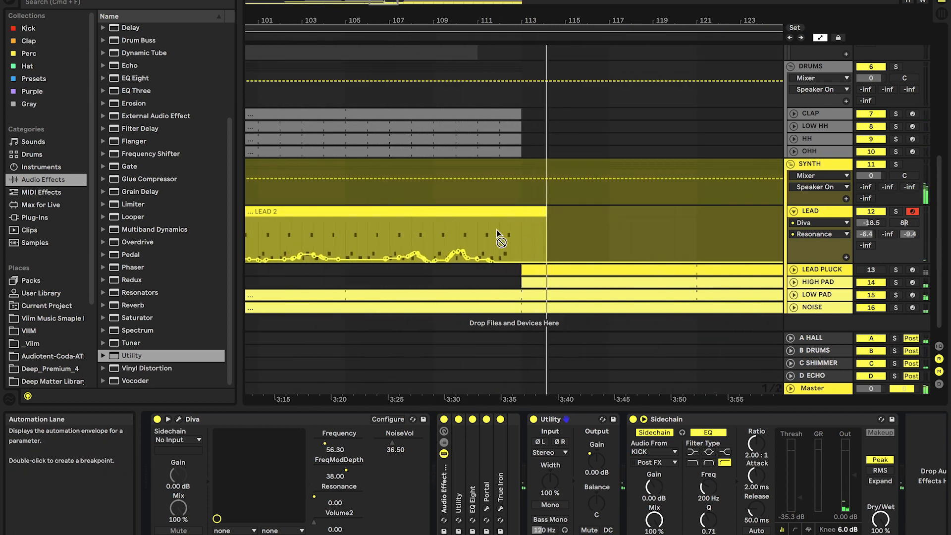
scroll(498, 235, up, 2)
scroll(497, 235, down, 2)
key(space)
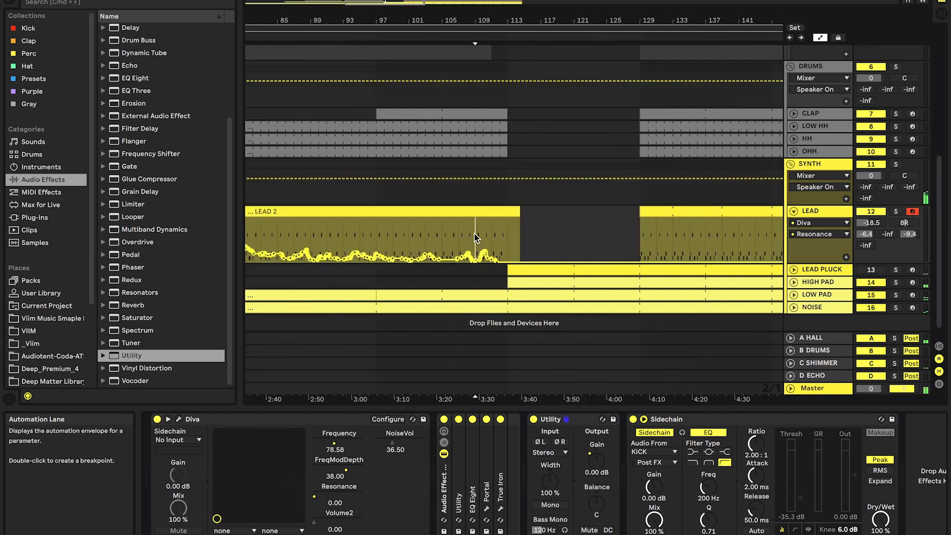
- Automate LEAD's D-ECHO send to rise from bar 109 to -6.0 dB at bar 113
drag(506, 259, 508, 226)
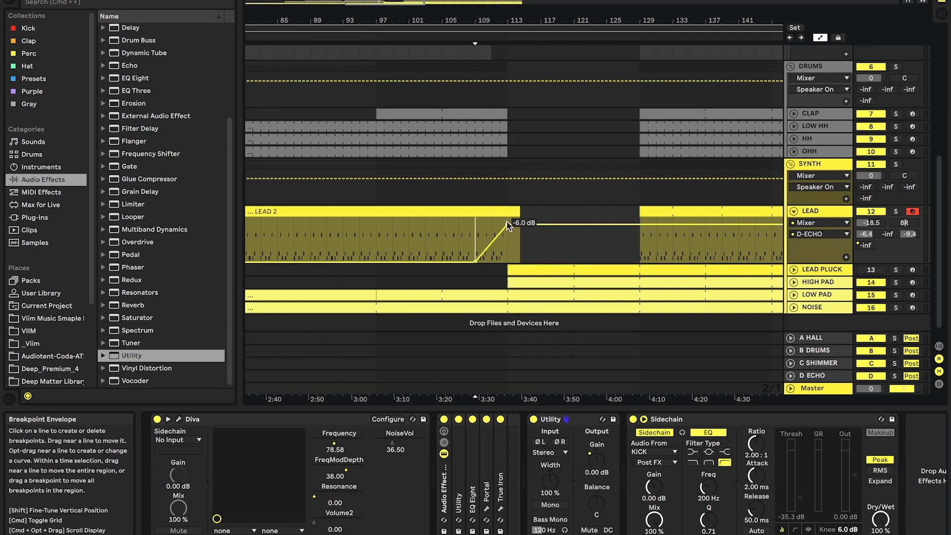
click(837, 376)
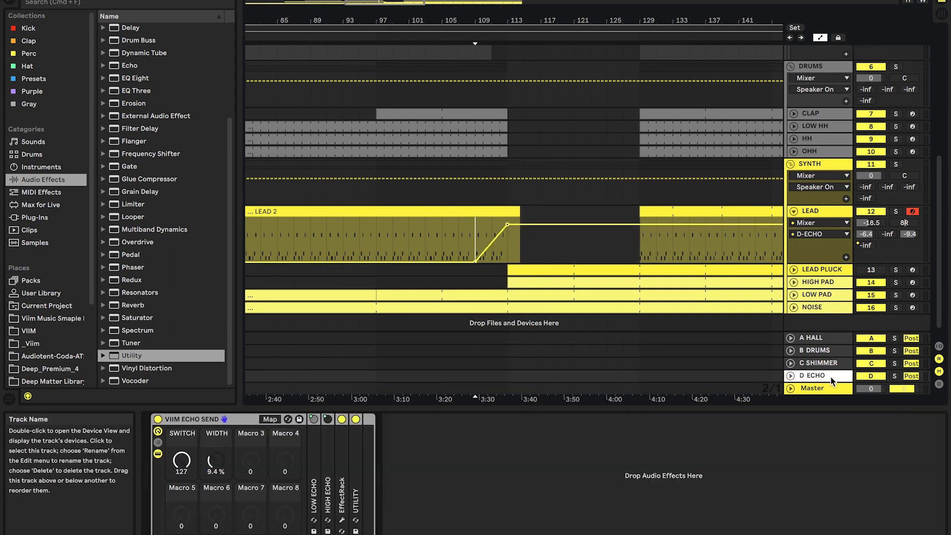
click(869, 233)
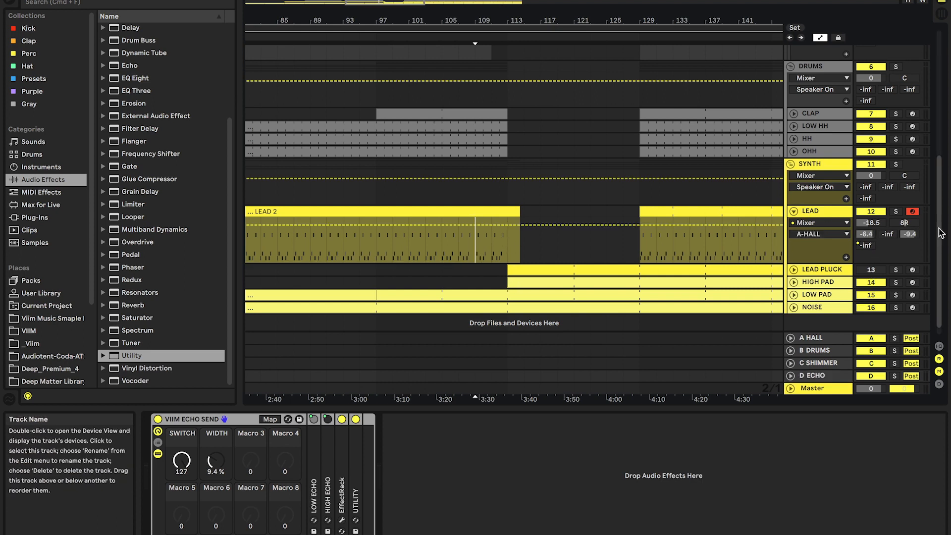
- Shape LEAD's C-SHIMMER send automation to rise from about bar 109, peak at bar 113 and fall back by about bar 115, and play it
click(909, 234)
click(479, 232)
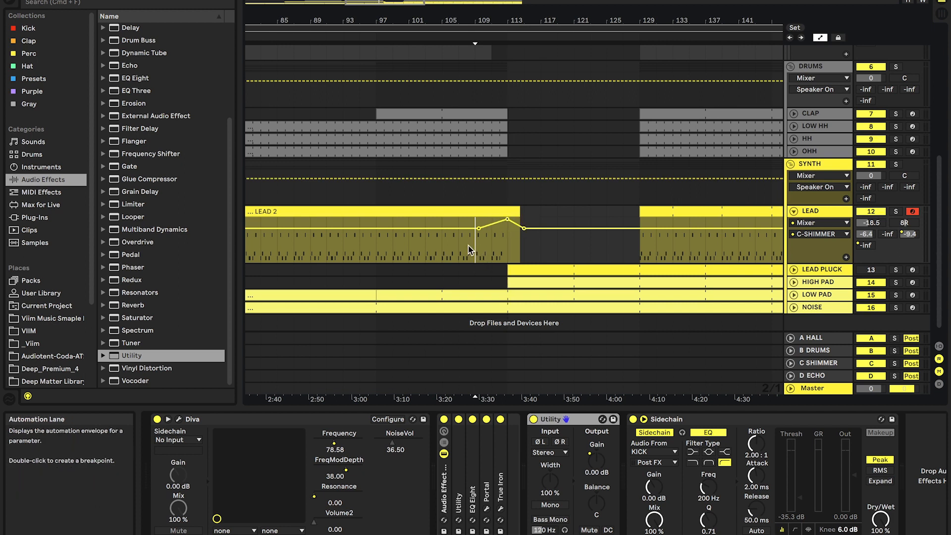
key(space)
key(minus)
key(minus)
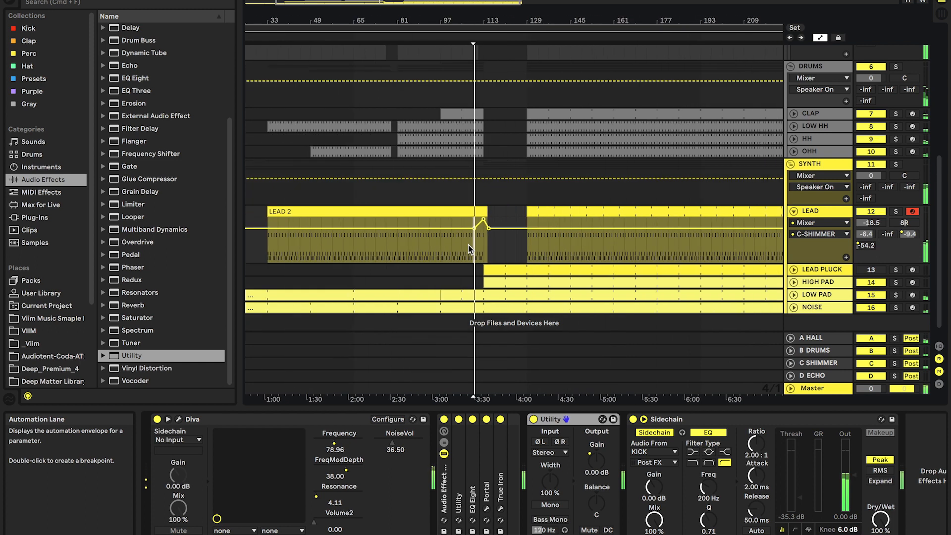
- Trim the HH clip before the break to end at bar 111, keeping the CLAP clip's end at bar 113
key(plus)
key(plus)
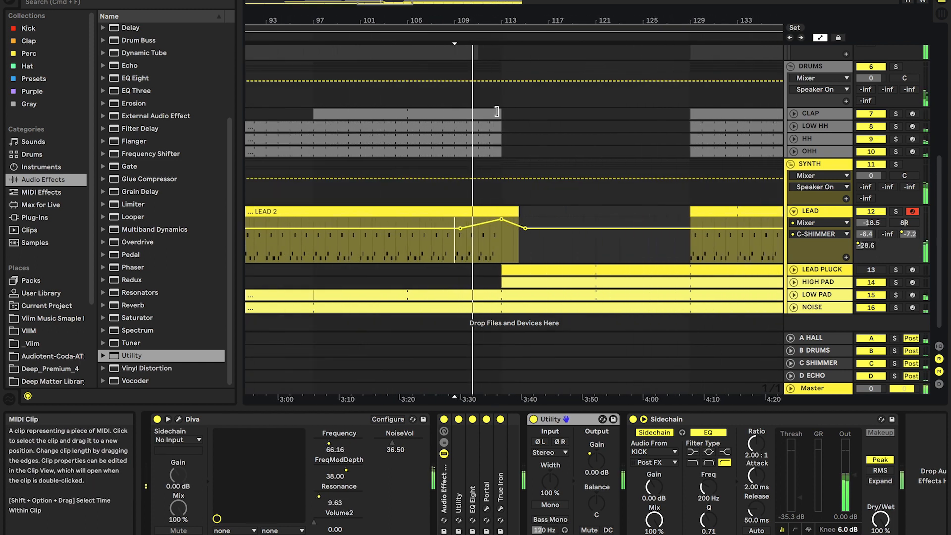
click(478, 114)
click(474, 140)
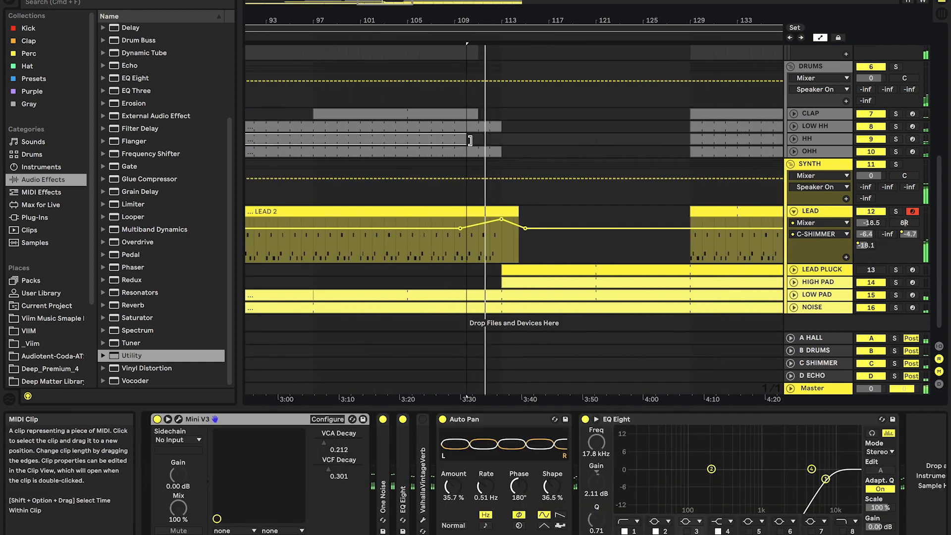
key(plus)
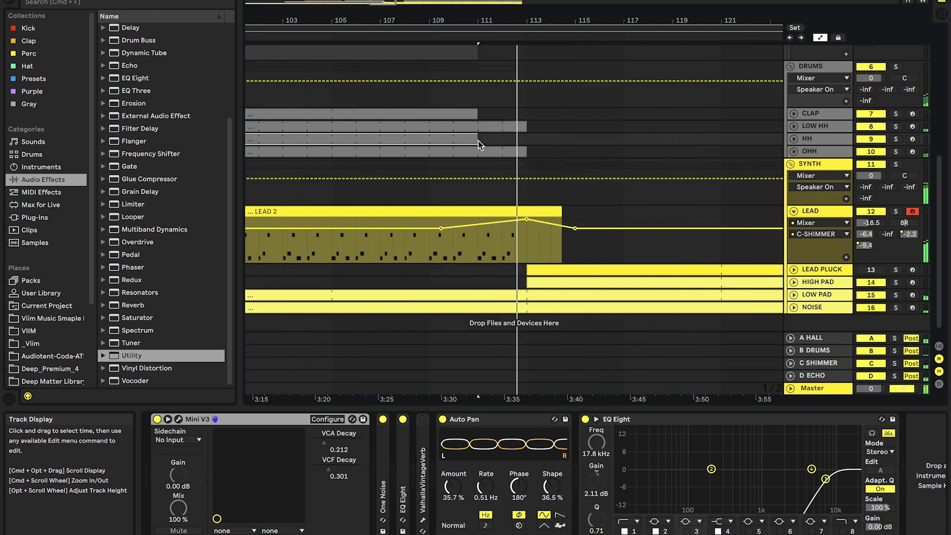
click(502, 114)
drag(503, 114, 535, 113)
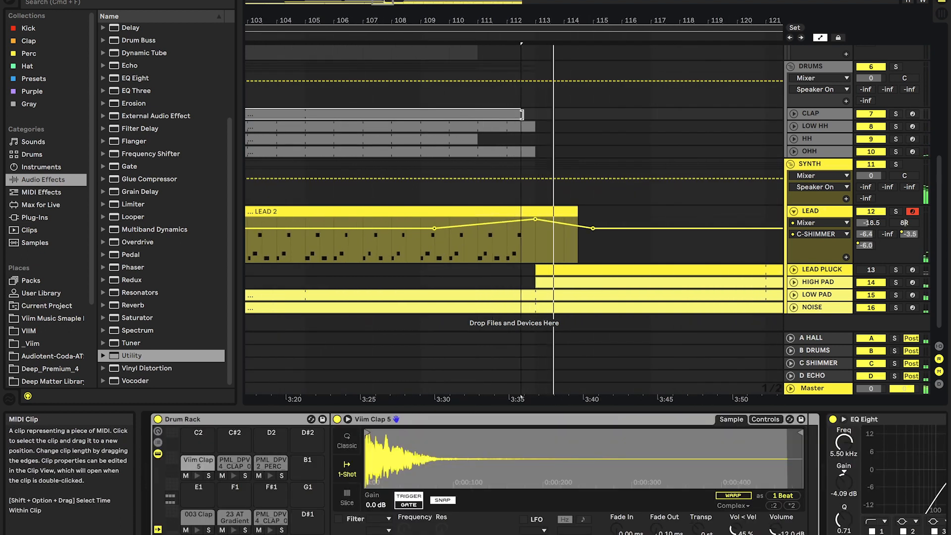
- Show Diva's Volume2 parameter on the LEAD track and record its automation from bar 65 into the break
click(450, 163)
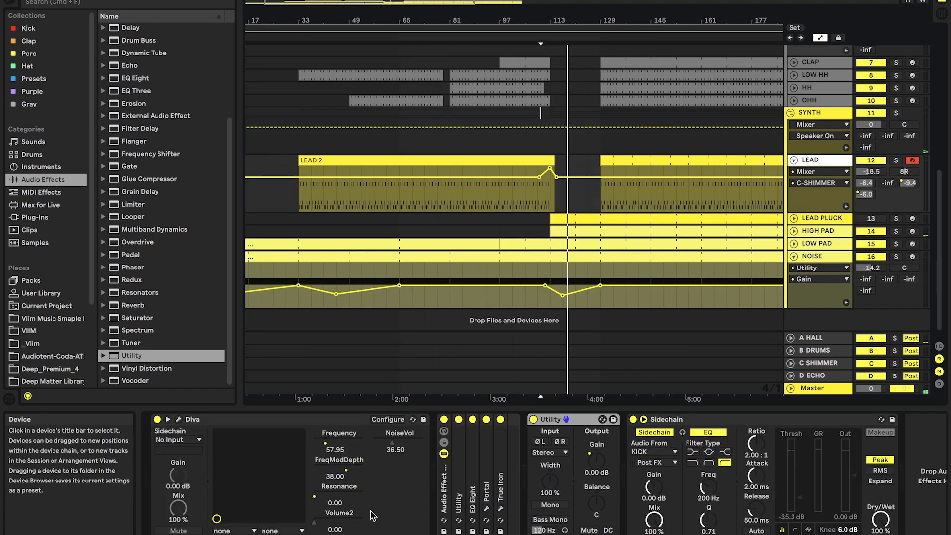
click(317, 524)
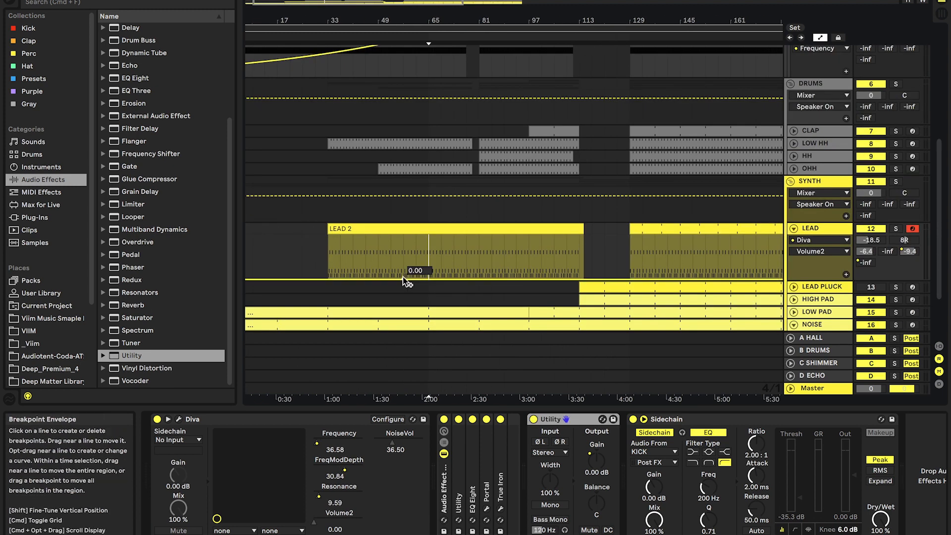
key(space)
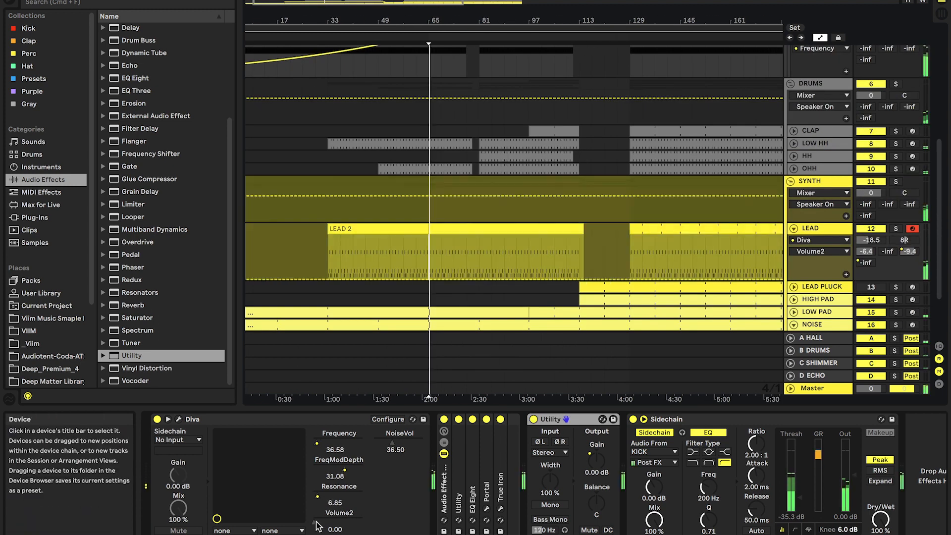
drag(317, 525, 317, 523)
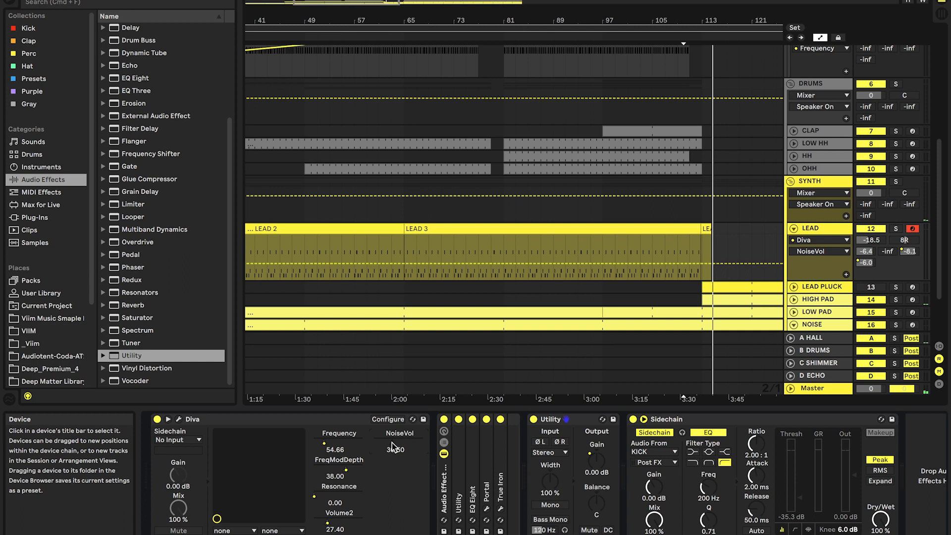
- Record Diva NoiseVol automation on the LEAD track from bar 33 to bar 113, and look over the synth's plug-in window
scroll(417, 293, down, 4)
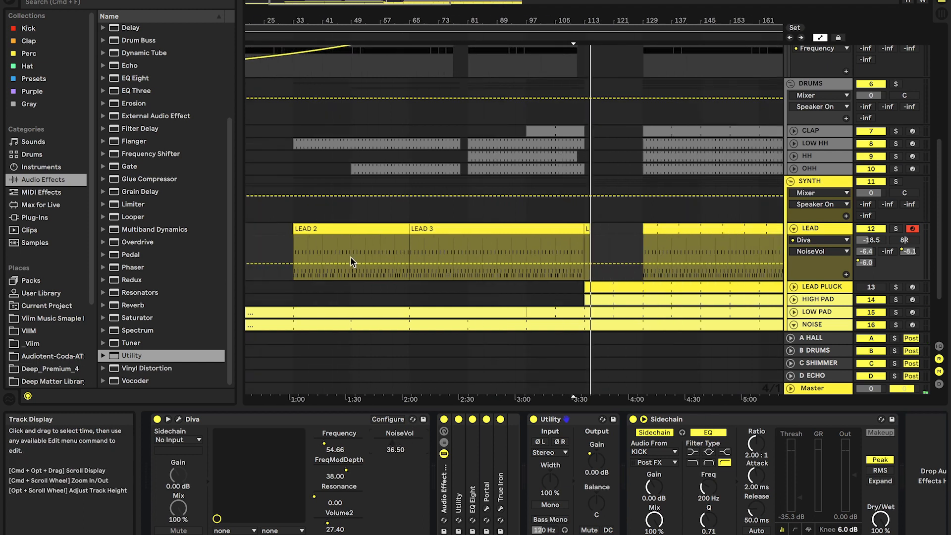
click(296, 250)
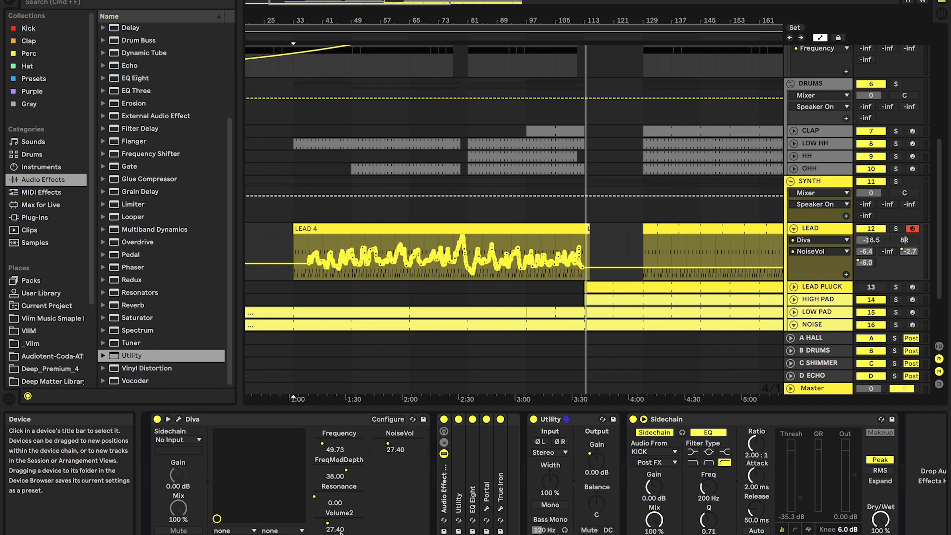
click(388, 420)
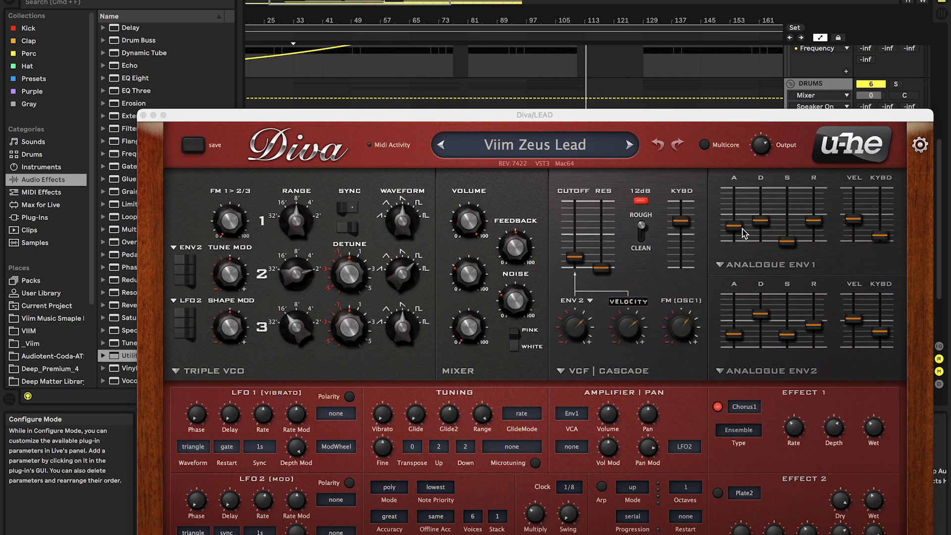
click(143, 115)
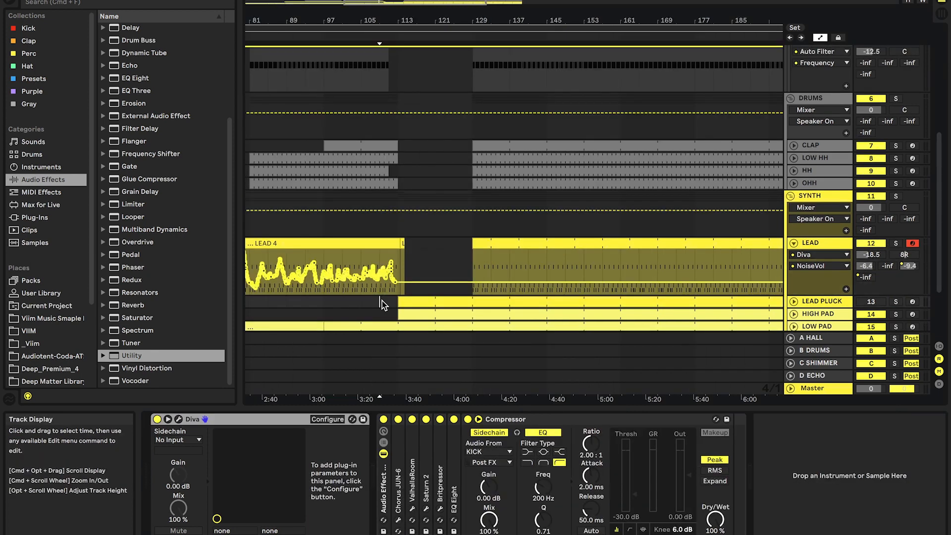
- Unfold and activate the LEAD PLUCK track, and lengthen the break so that LEAD restarts at bar 141 and the drum clips at bar 165
scroll(442, 296, down, 2)
scroll(441, 295, down, 3)
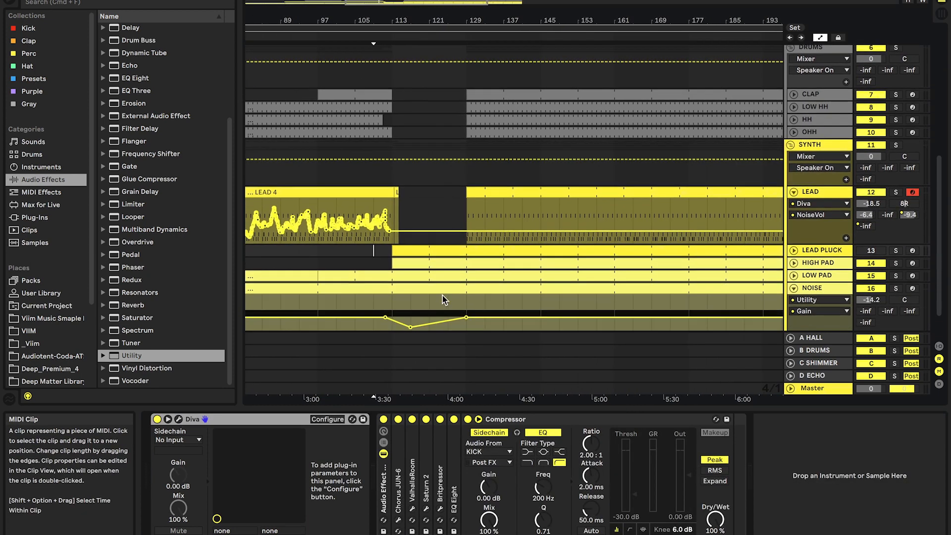
click(837, 233)
click(880, 230)
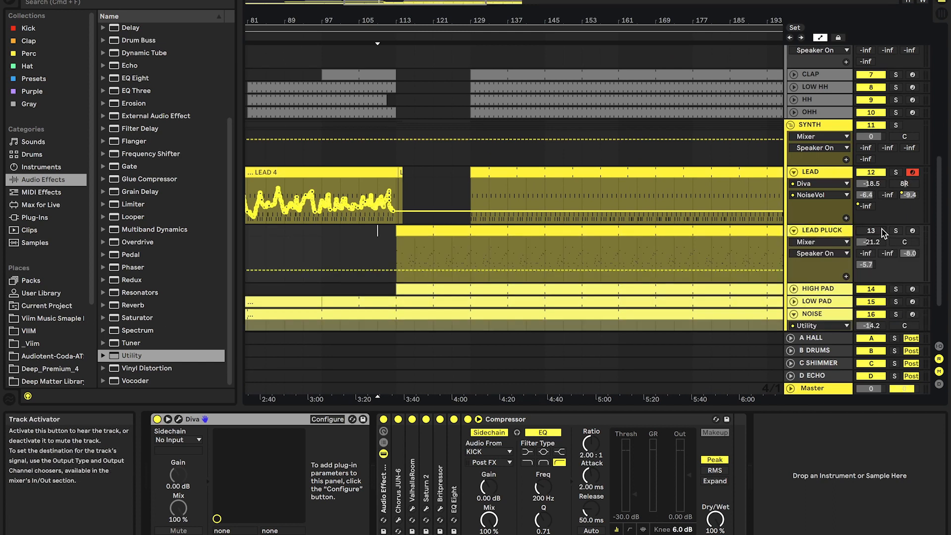
scroll(301, 189, down, 5)
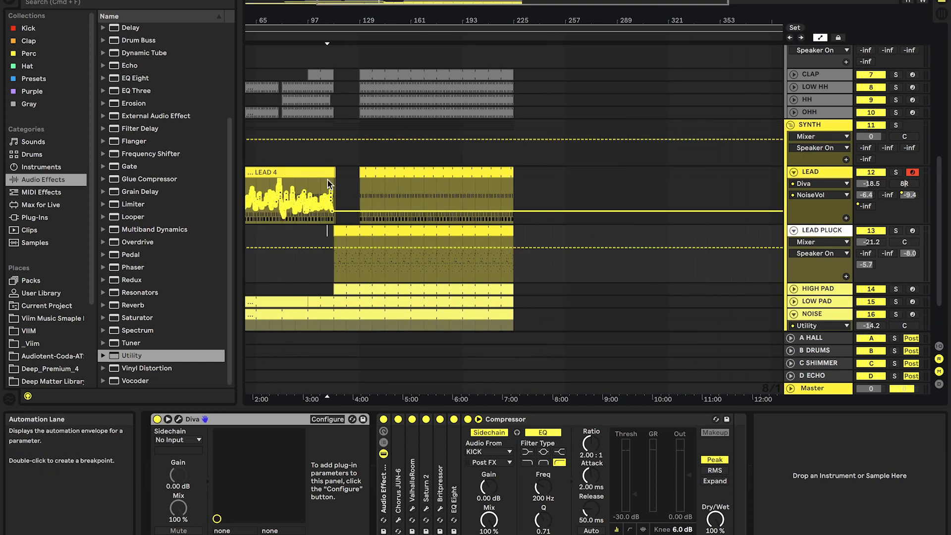
scroll(327, 185, up, 3)
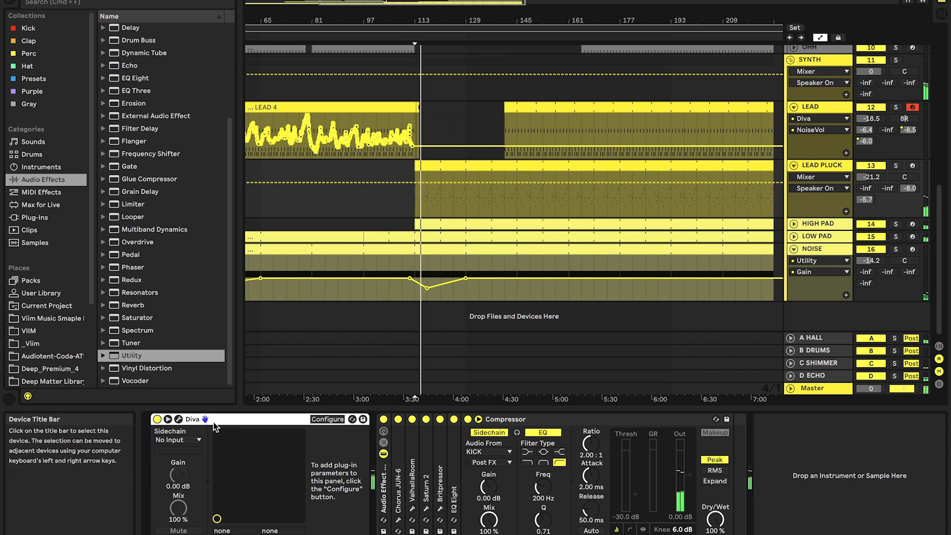
- Lower the VCF filter cutoff of the Diva synth on the LEAD PLUCK track while listening
click(178, 419)
click(526, 155)
drag(526, 139, 528, 152)
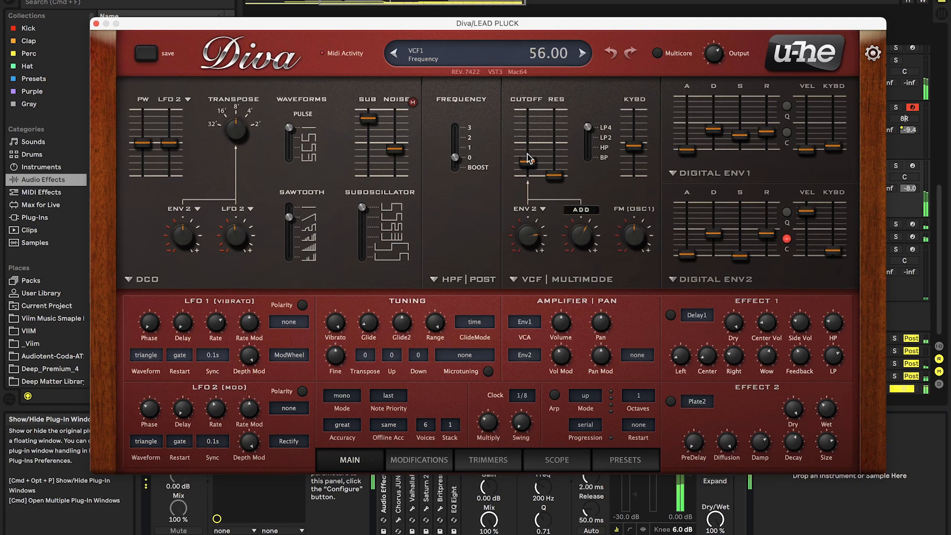
drag(526, 158, 523, 147)
mouse_move(522, 167)
mouse_down()
mouse_move(518, 150)
mouse_move(519, 167)
mouse_up()
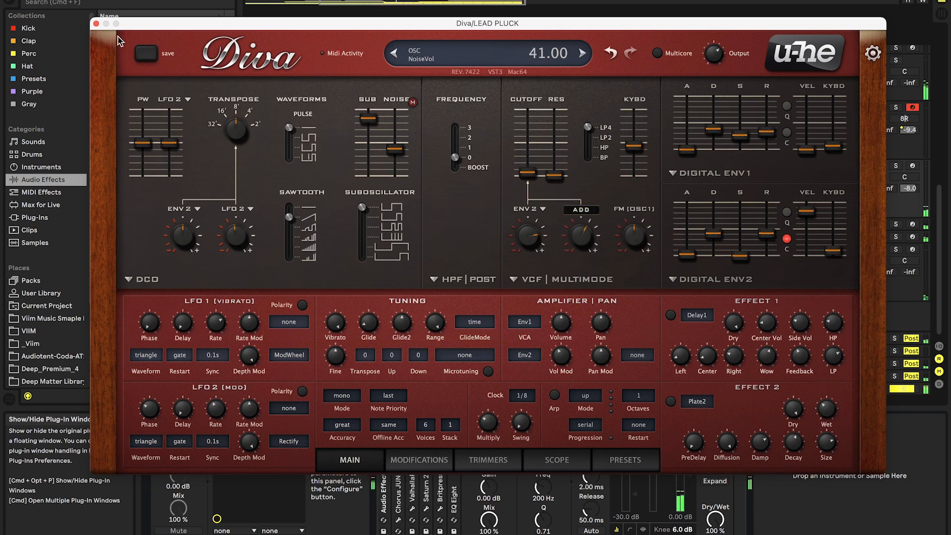
click(96, 23)
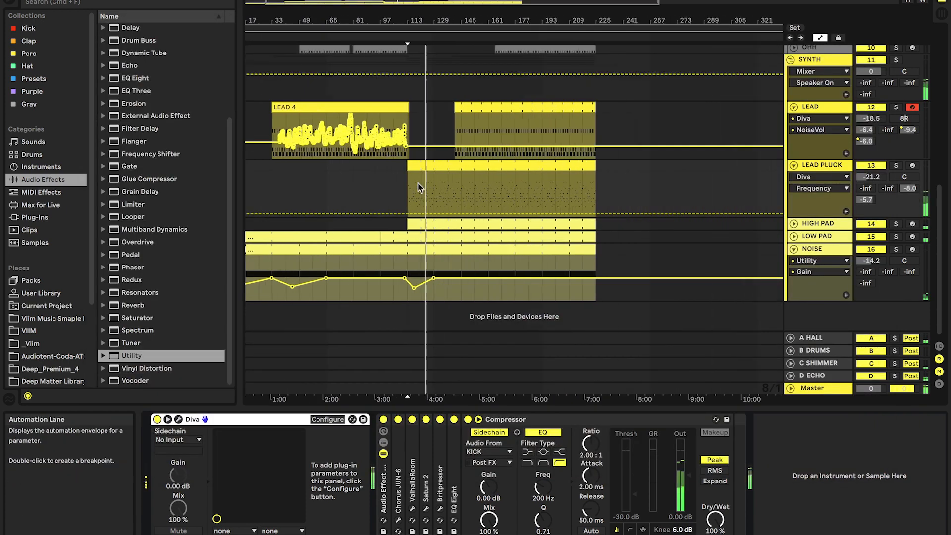
- Trim the second LEAD clip so that it starts at bar 165, in line with the drum clips
scroll(419, 187, up, 3)
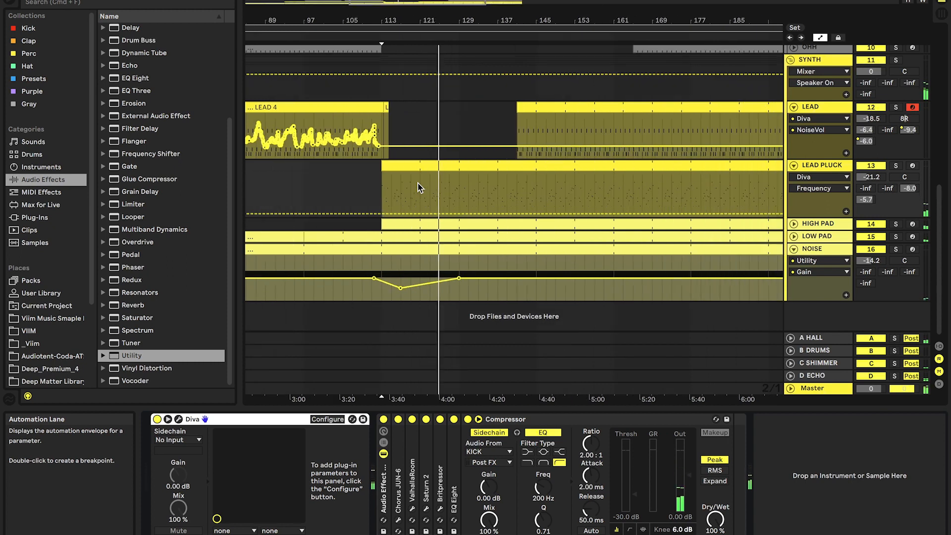
scroll(419, 187, up, 5)
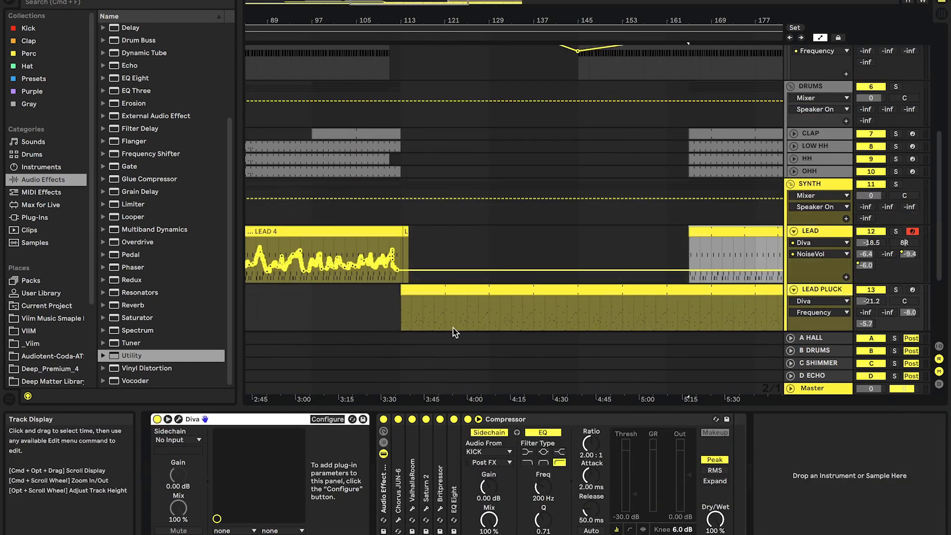
- Try different start positions for the LEAD PLUCK clip, first around bar 99 and finally at bar 121
scroll(421, 296, down, 3)
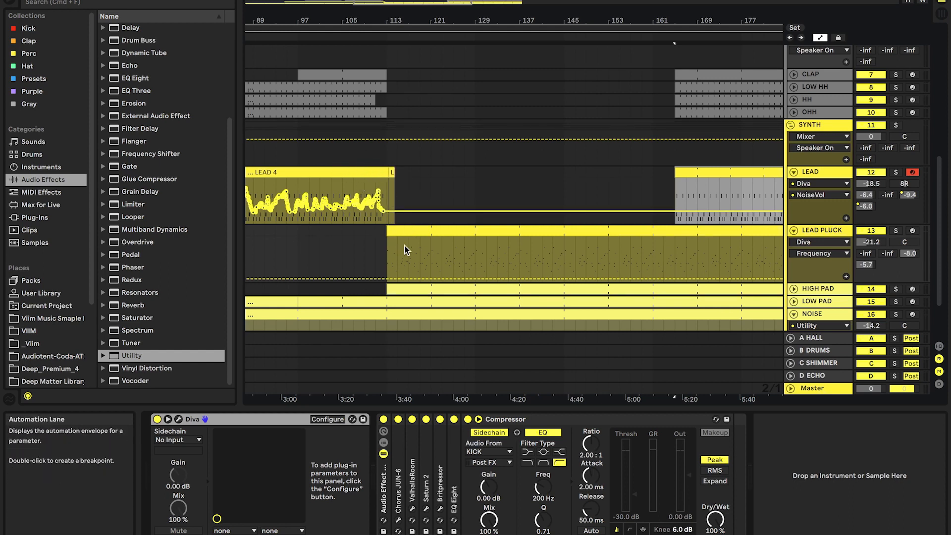
scroll(405, 249, down, 2)
drag(428, 235, 356, 238)
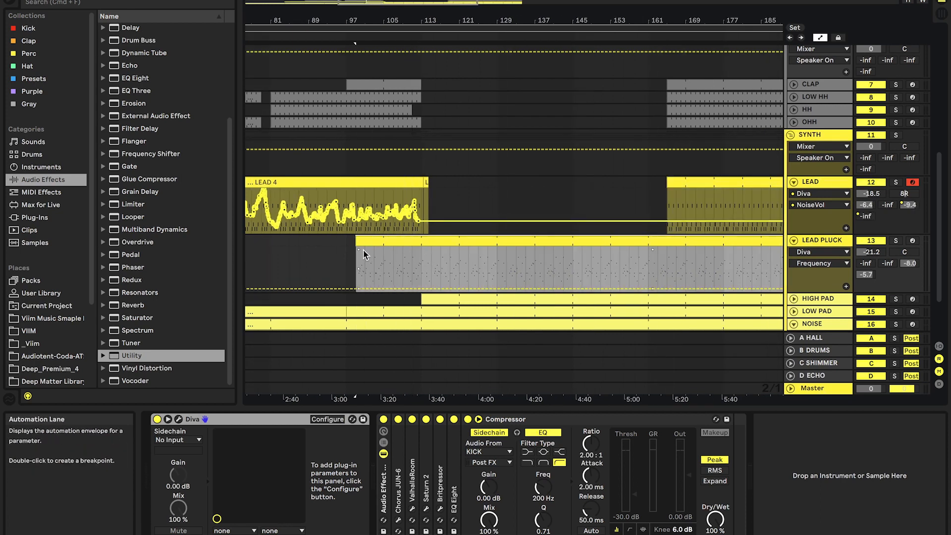
scroll(371, 266, up, 10)
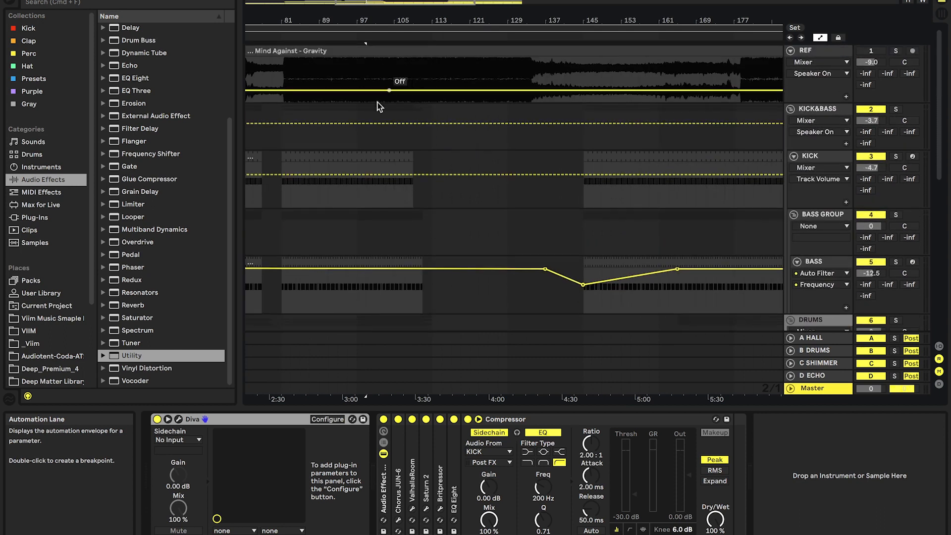
scroll(391, 212, down, 3)
scroll(413, 154, down, 10)
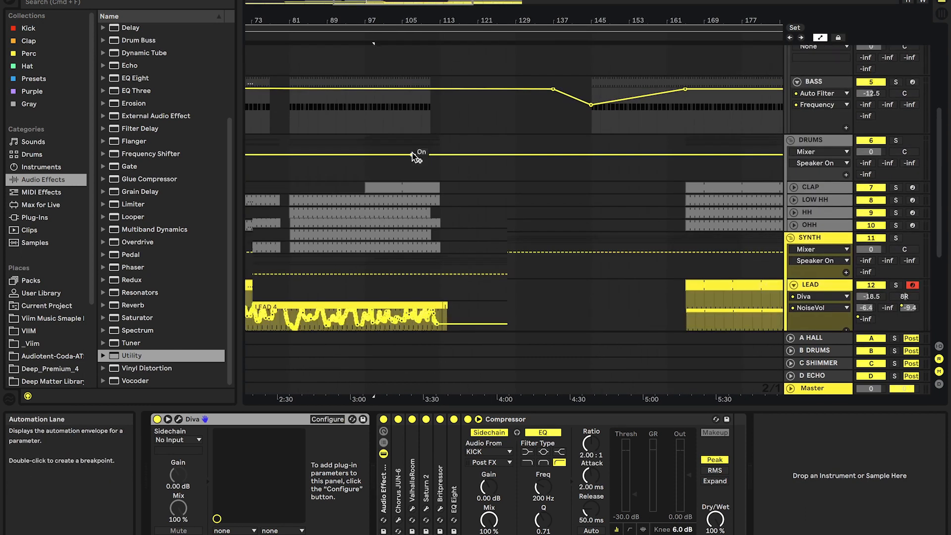
drag(365, 198, 468, 178)
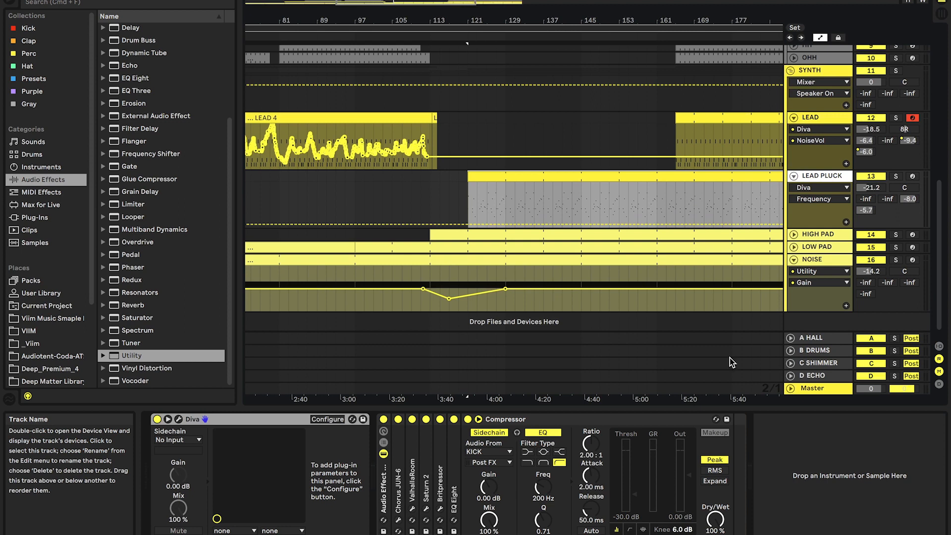
- Insert a Utility after Diva on the LEAD PLUCK track and show its Gain automation
drag(132, 355, 375, 463)
right_click(459, 466)
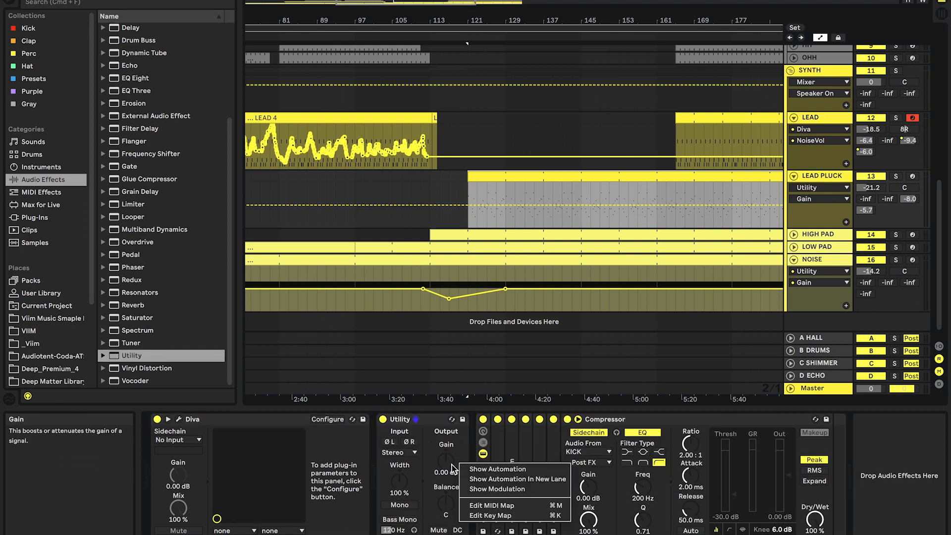
click(466, 472)
- Start the LEAD PLUCK clip at bar 113 and draw a Utility Gain fade-in rising to 0 dB at bar 129
drag(468, 172, 430, 172)
click(506, 205)
drag(428, 205, 429, 215)
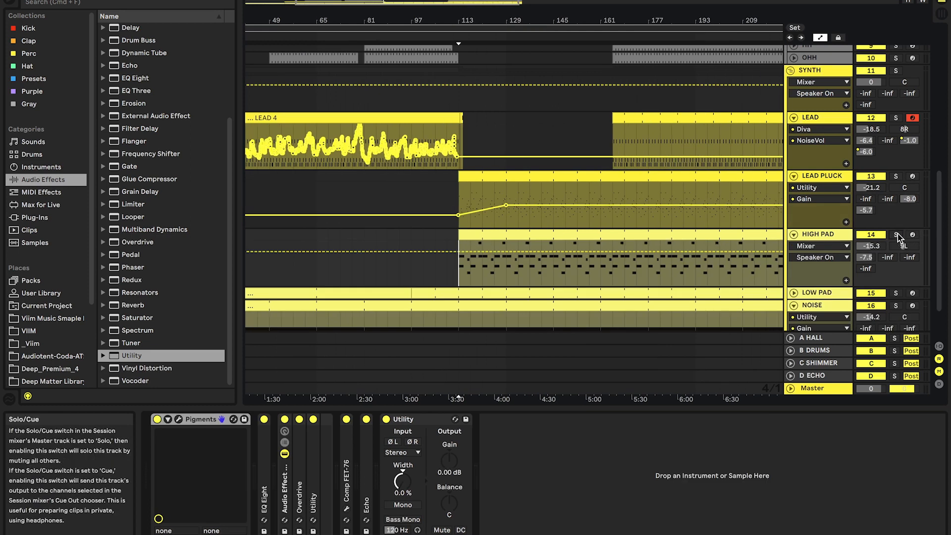
- Audition the HIGH PAD track in solo, unsolo it, and trim its clip to start at bar 129
click(898, 236)
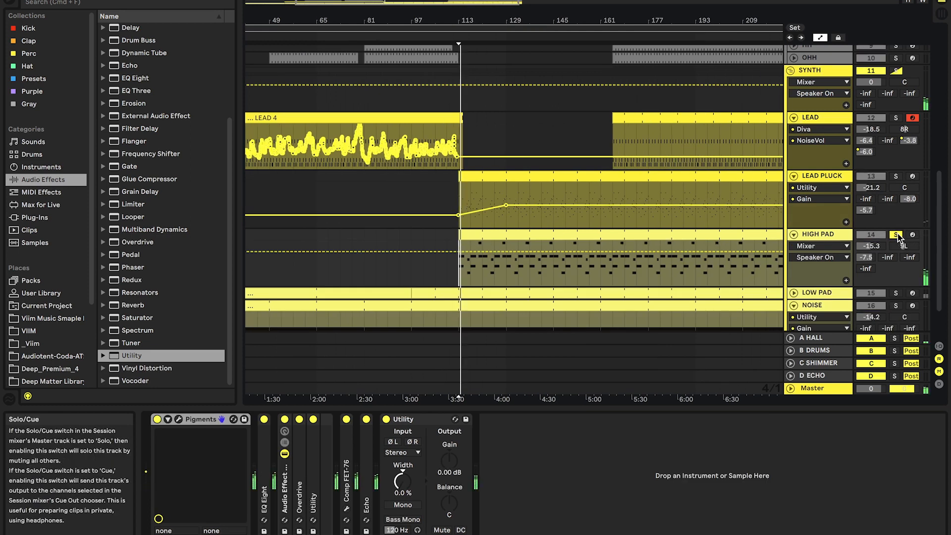
click(898, 236)
scroll(517, 231, up, 2)
drag(424, 243, 464, 235)
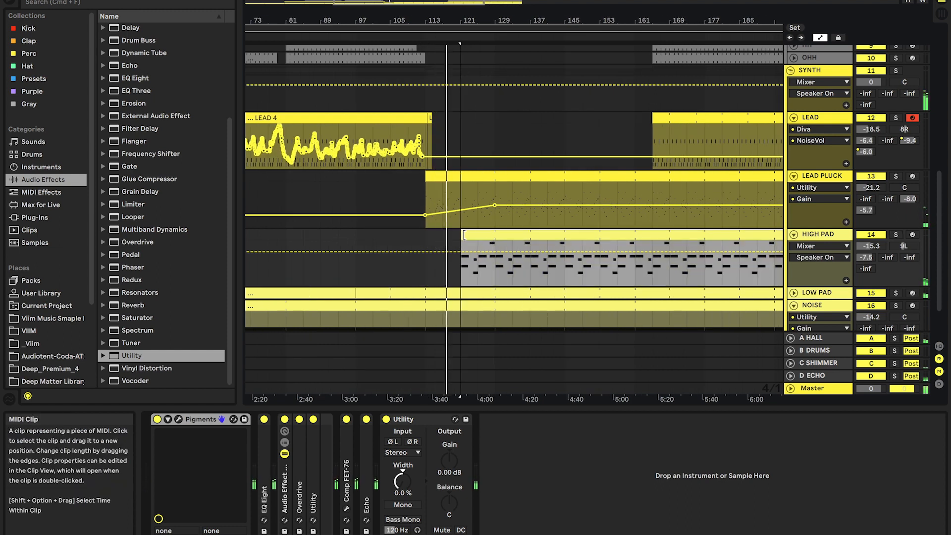
scroll(463, 235, up, 2)
drag(464, 234, 510, 235)
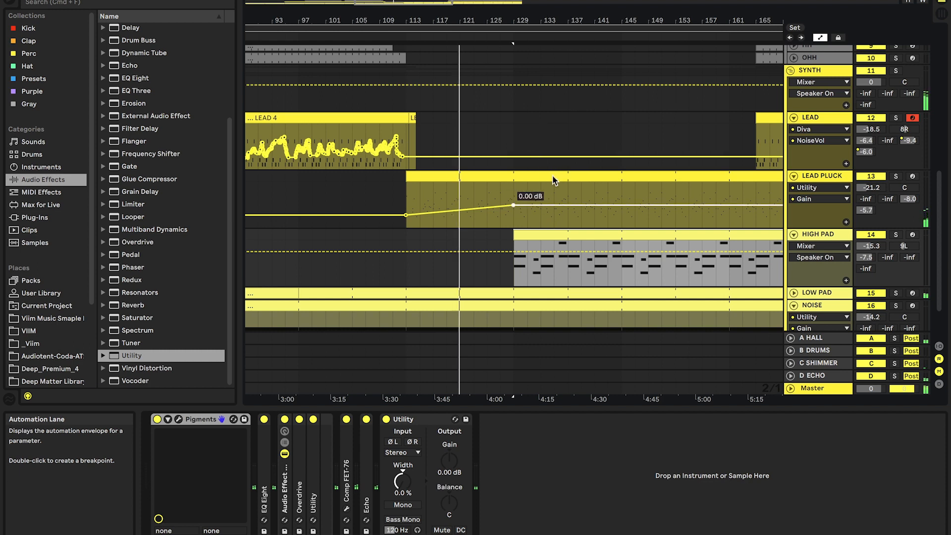
- On the NOISE track, deepen the Utility Gain dip after bar 113 and extend its recovery to bar 145
scroll(528, 187, down, 1)
scroll(528, 184, down, 2)
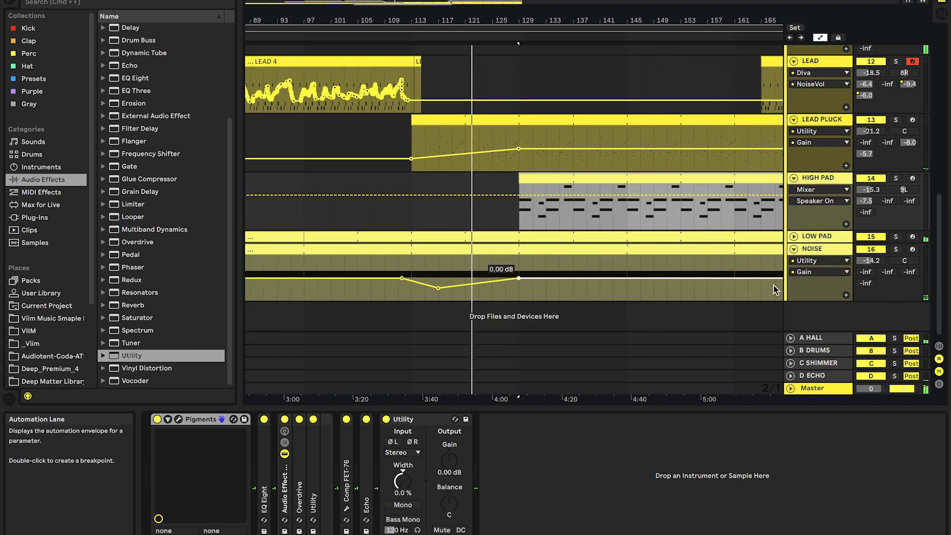
drag(438, 288, 438, 292)
drag(519, 279, 627, 278)
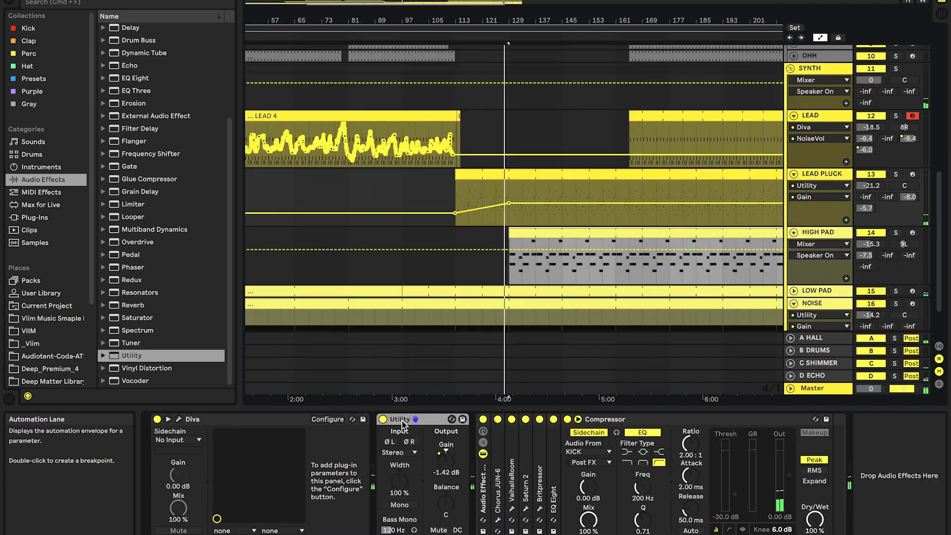
- Configure Diva on LEAD PLUCK to expose its filter cutoff and its envelope attack and decay as device parameters
click(329, 419)
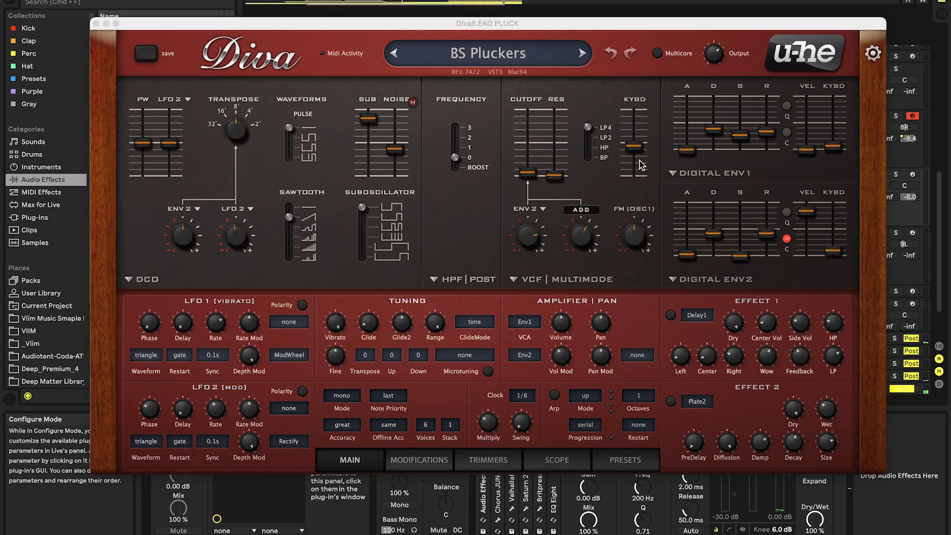
click(528, 172)
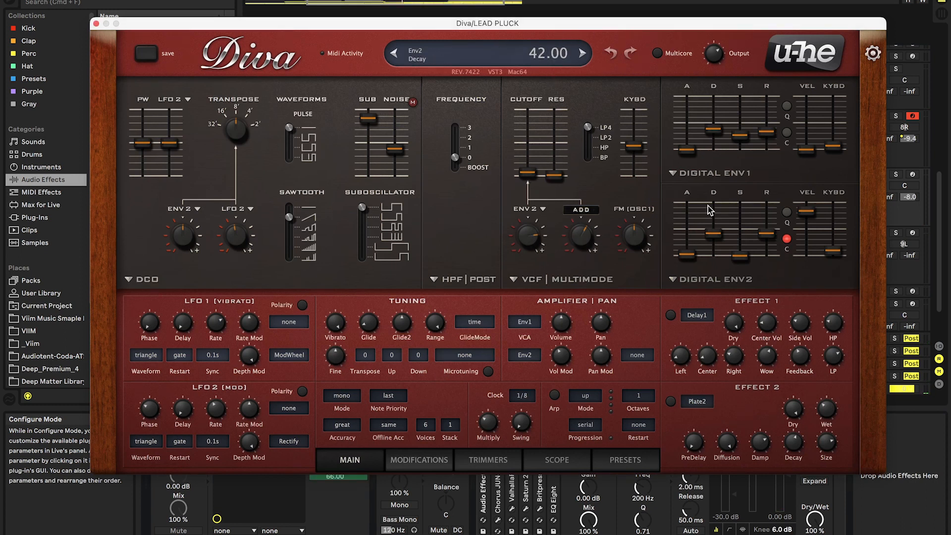
click(691, 155)
click(712, 133)
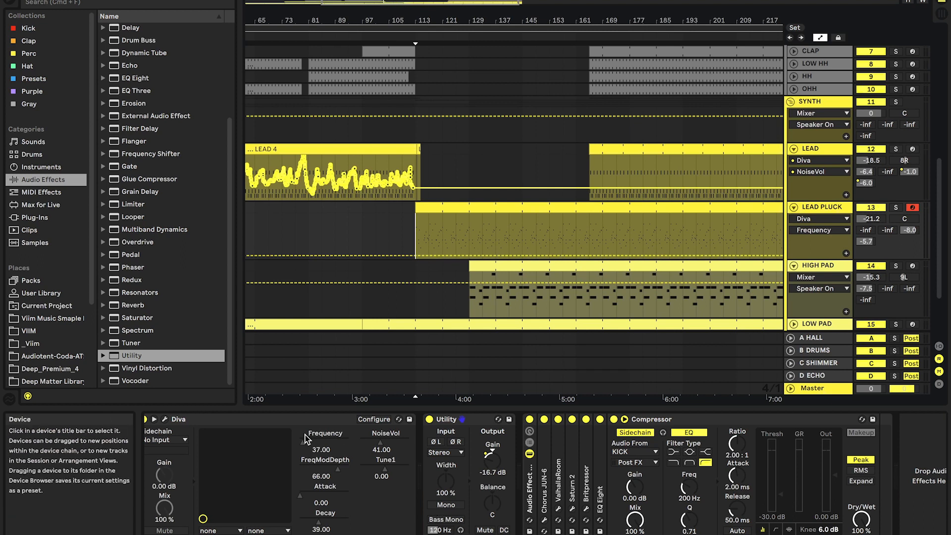
- Record Diva filter cutoff automation on LEAD PLUCK from bar 113 to about bar 137, and close the plug-in window
key(space)
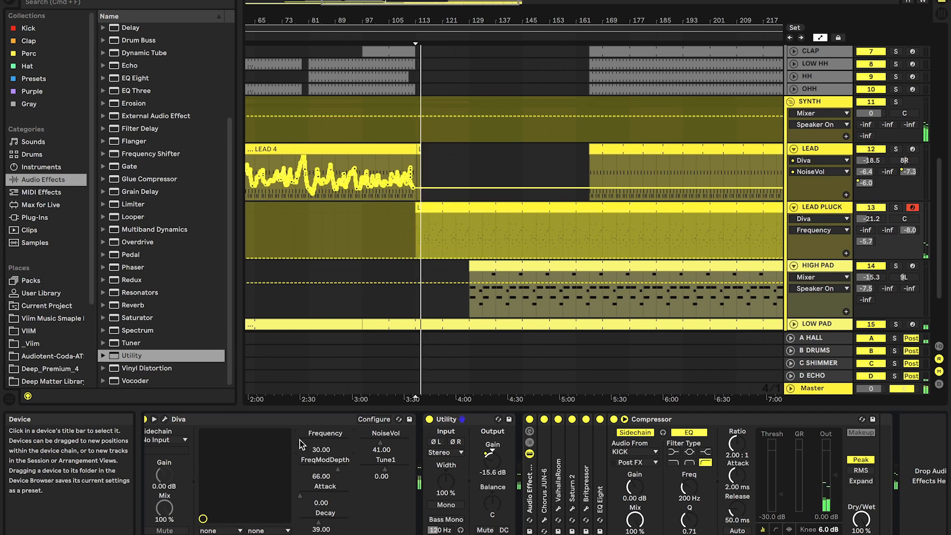
click(165, 419)
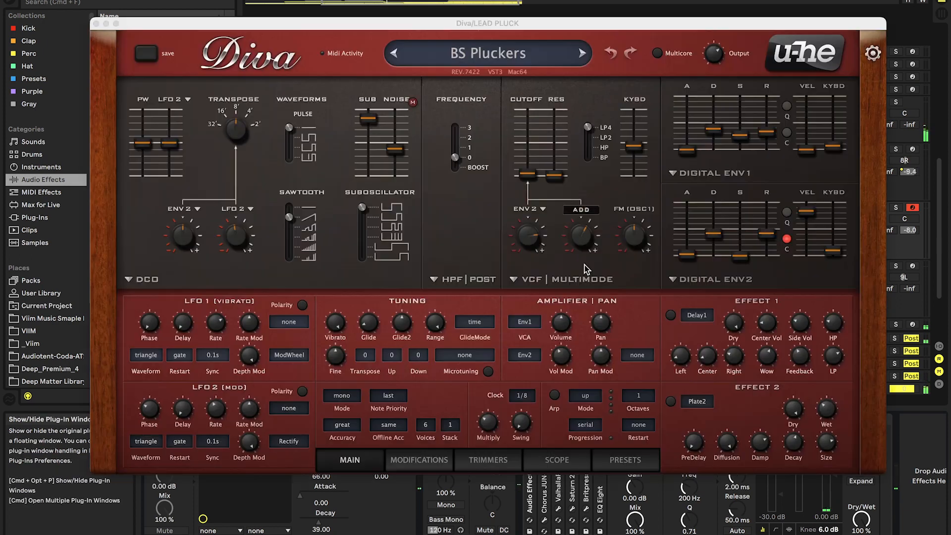
click(535, 175)
drag(533, 164, 531, 162)
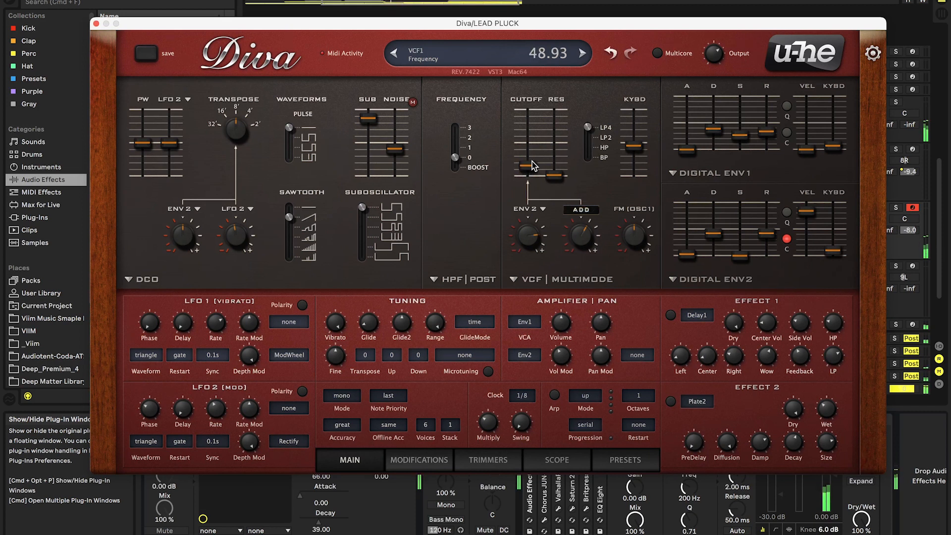
drag(534, 153, 527, 132)
drag(529, 158, 527, 145)
drag(524, 157, 523, 162)
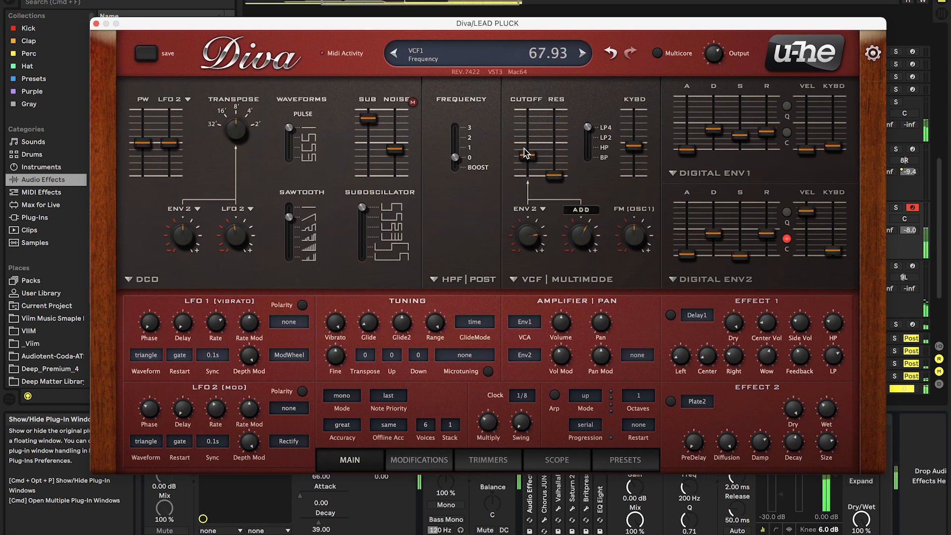
drag(524, 147, 521, 141)
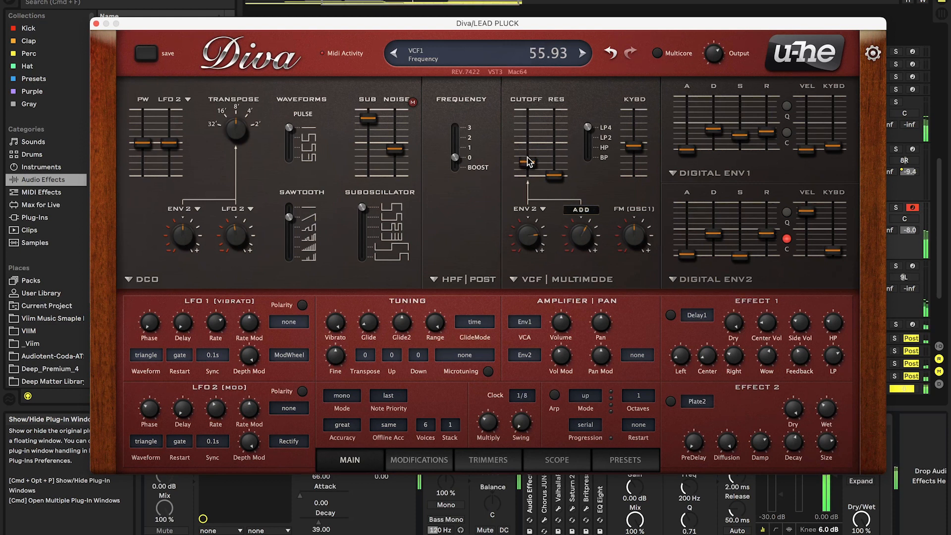
click(96, 24)
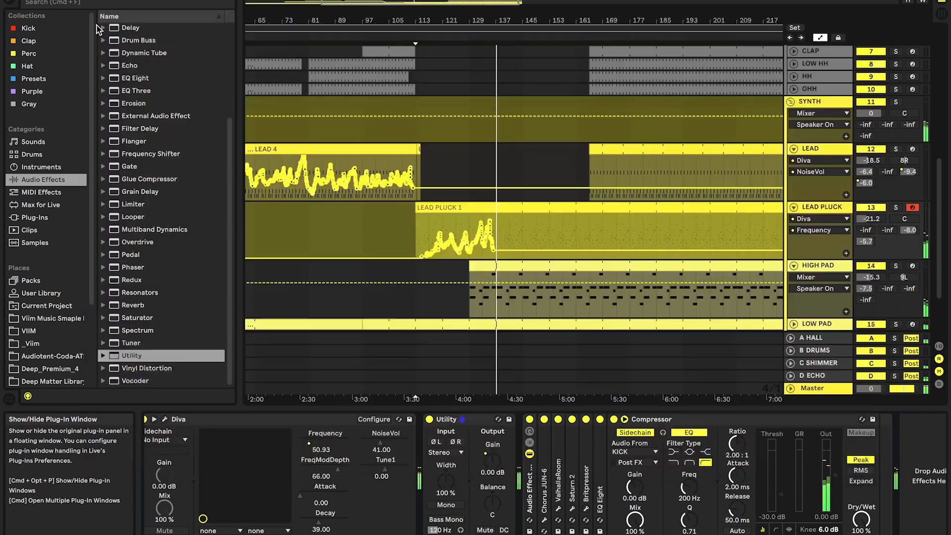
click(540, 210)
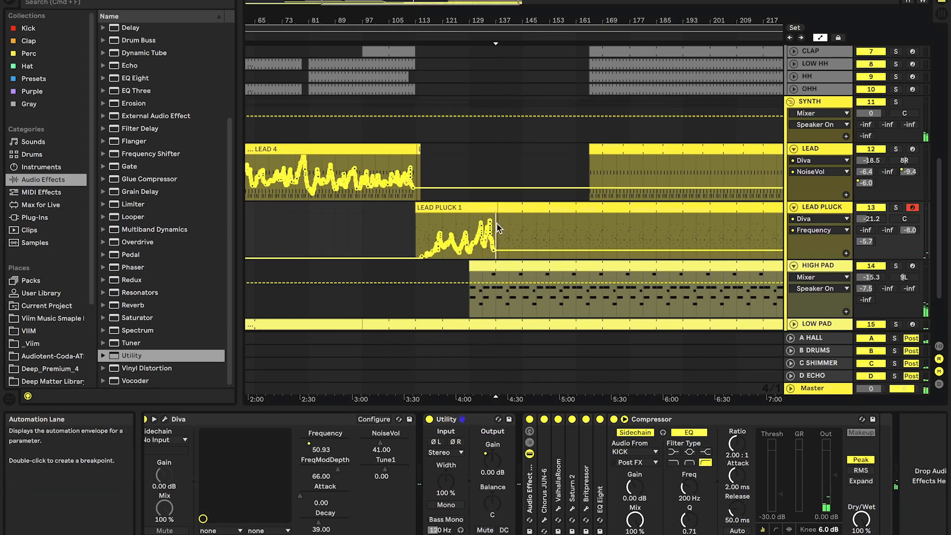
- Shift the BASS Auto Filter Frequency dip earlier, so it starts falling at bar 131 and bottoms out at bar 137
scroll(498, 229, up, 3)
scroll(502, 222, up, 10)
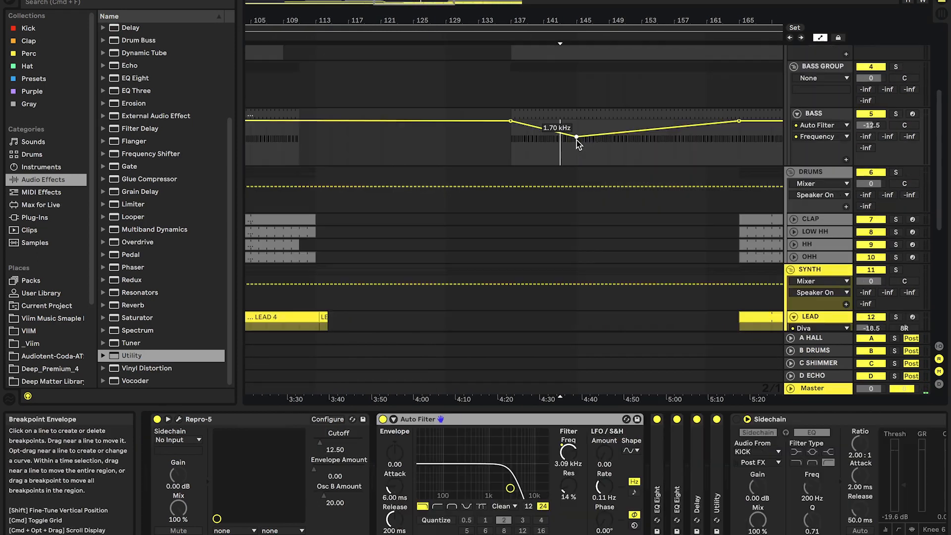
scroll(581, 195, up, 5)
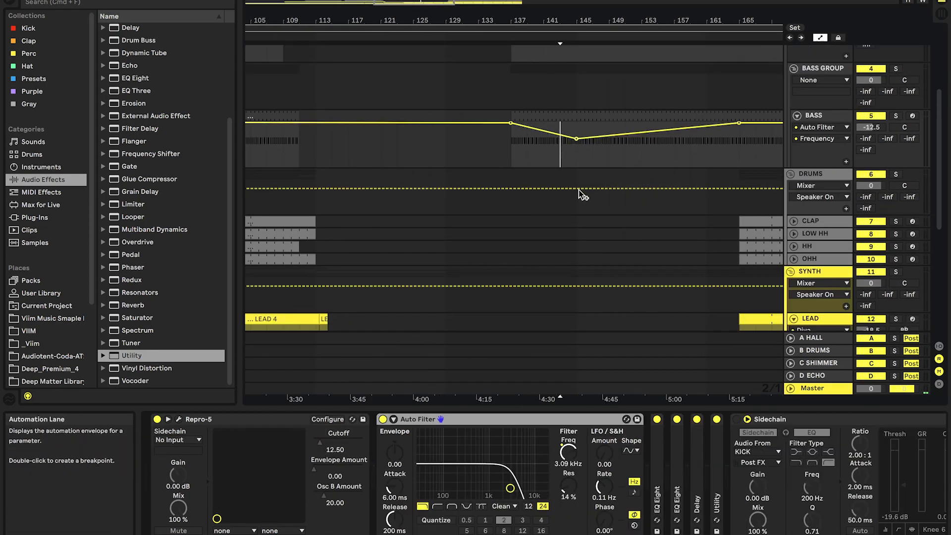
drag(575, 243, 462, 228)
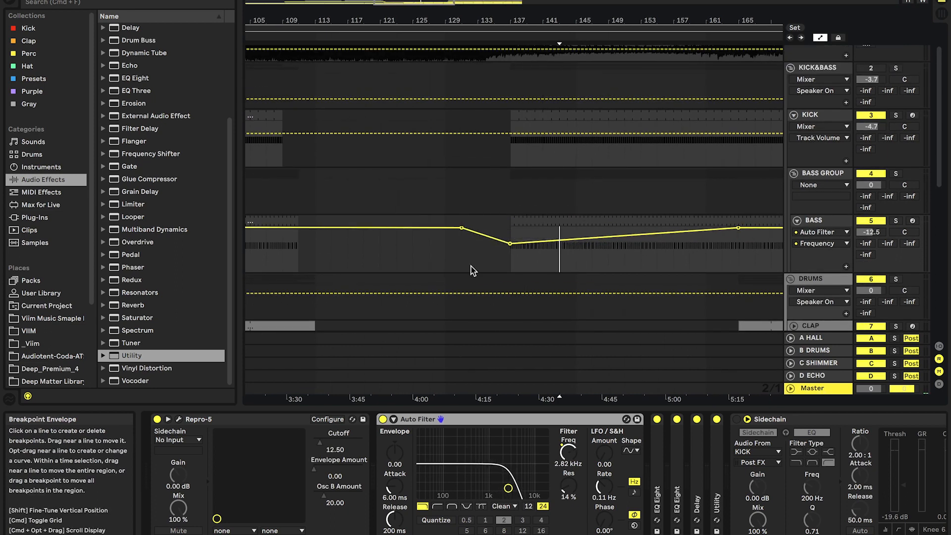
- Unfold the LOW PAD track and lower its Auto Filter Frequency breakpoint at bar 113 to 219 Hz
scroll(471, 269, down, 12)
key(minus)
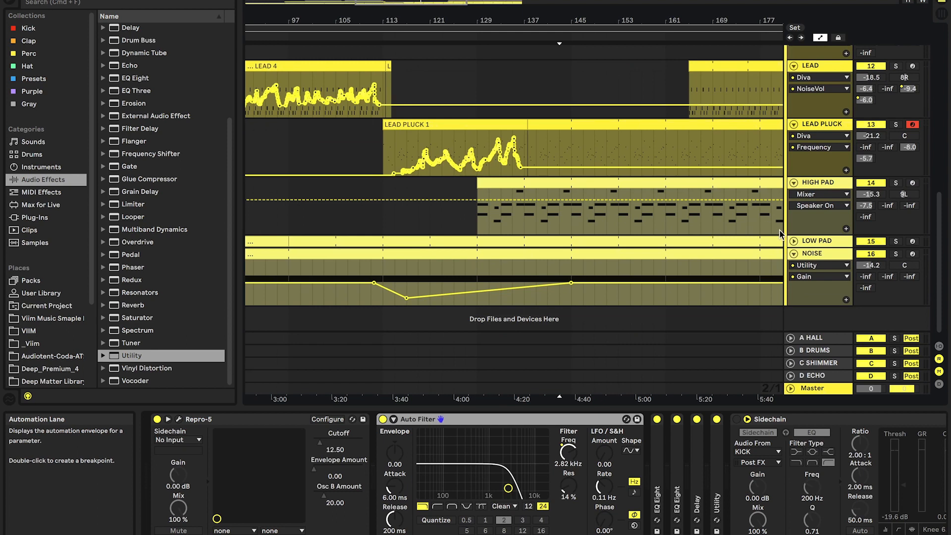
click(793, 241)
click(818, 240)
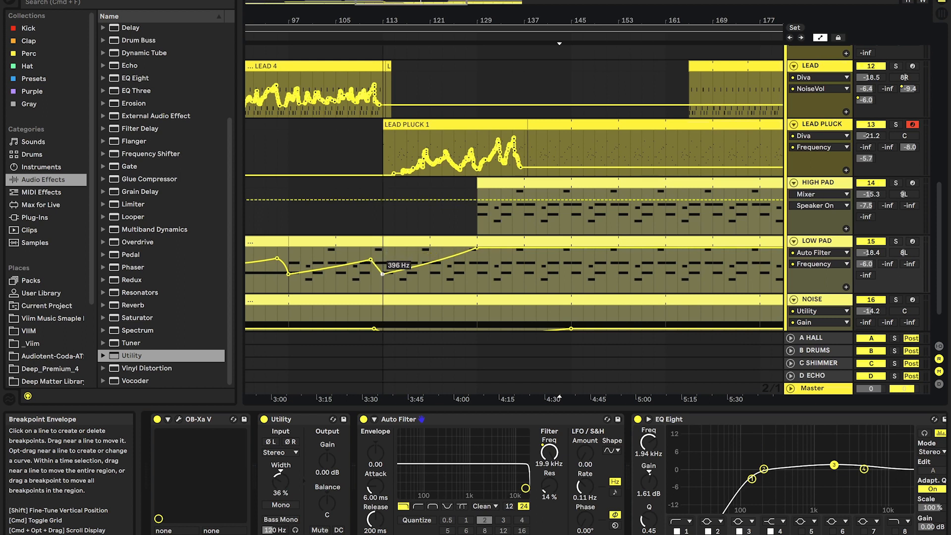
click(384, 255)
drag(383, 274, 384, 276)
- Lengthen the LOW PAD filter rise after bar 113 by moving its upper end breakpoint to bar 145
scroll(418, 240, down, 2)
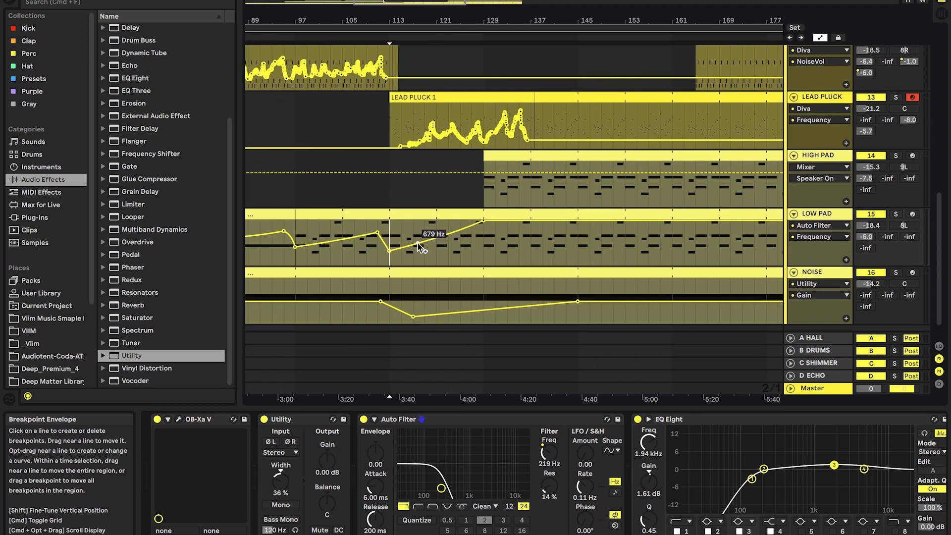
scroll(413, 245, down, 5)
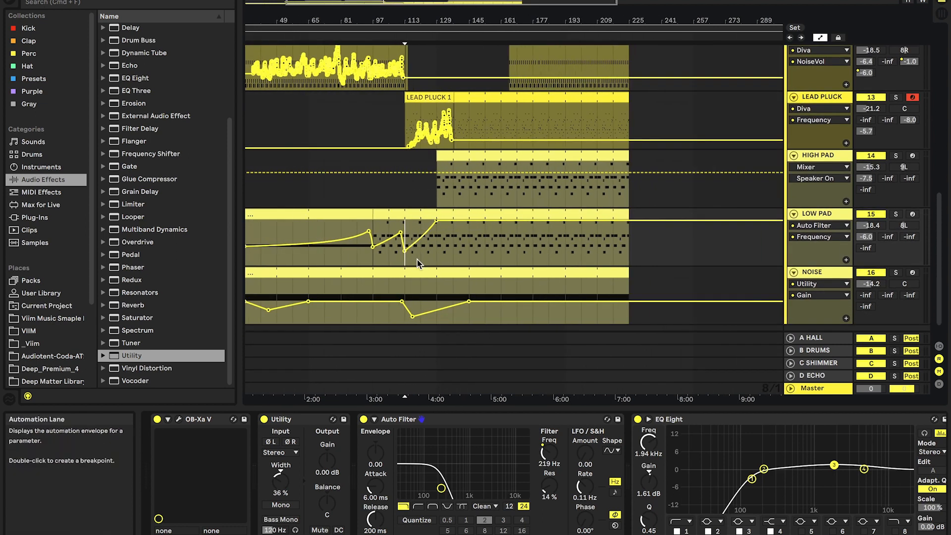
scroll(417, 260, up, 3)
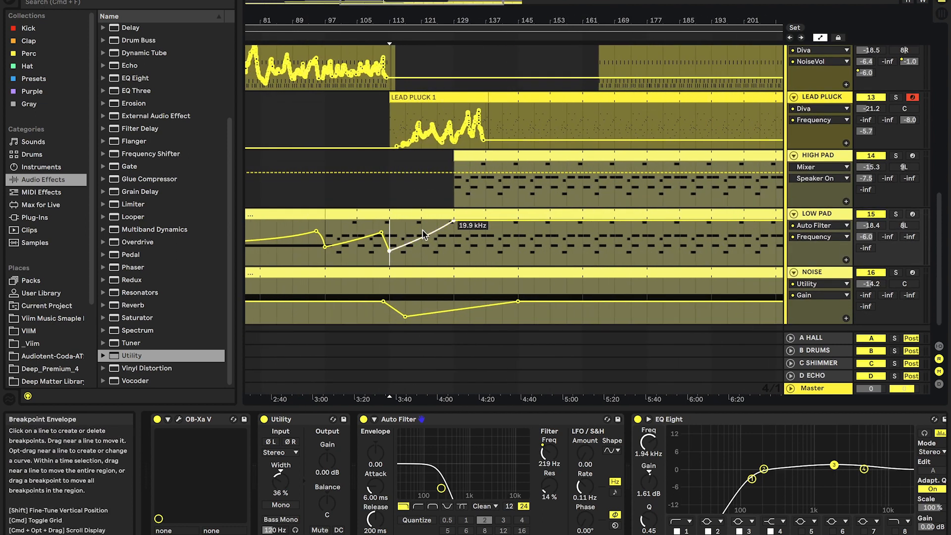
click(454, 221)
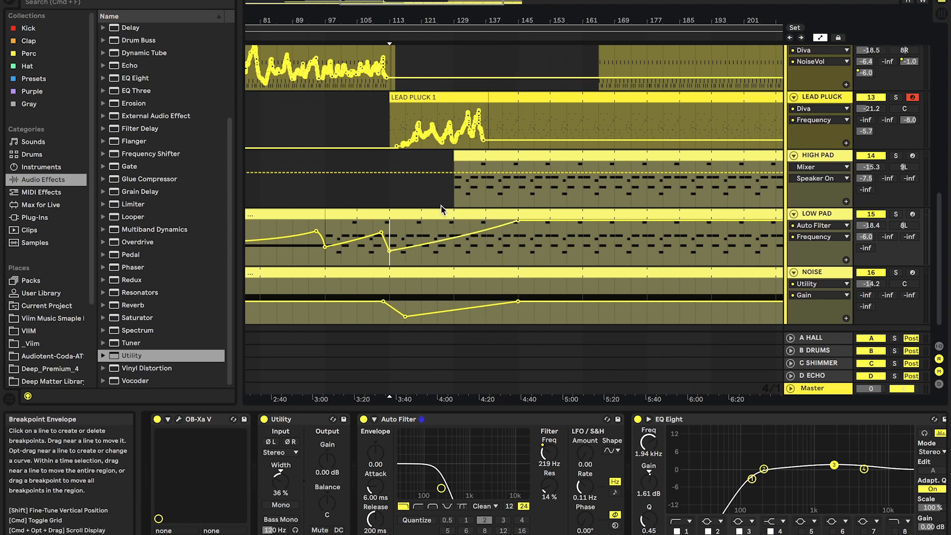
scroll(418, 223, up, 1)
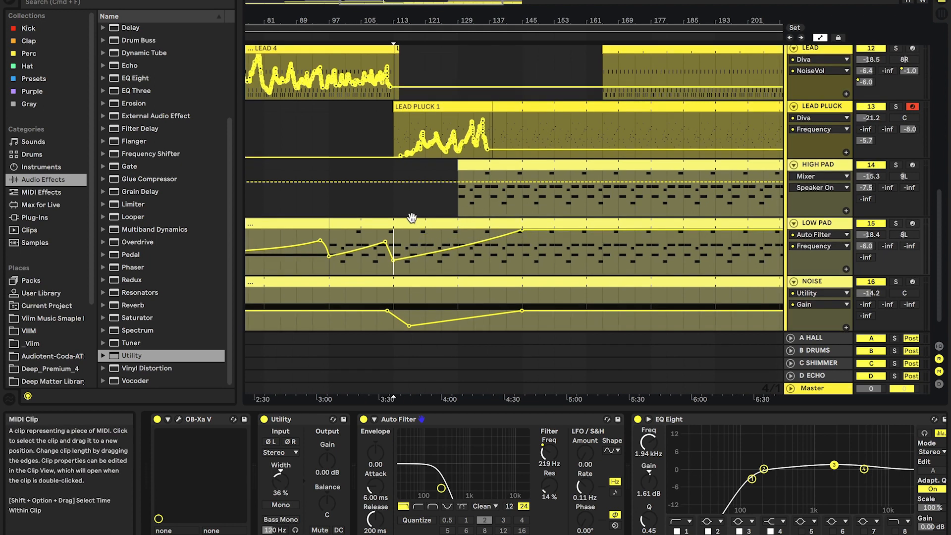
scroll(411, 218, down, 3)
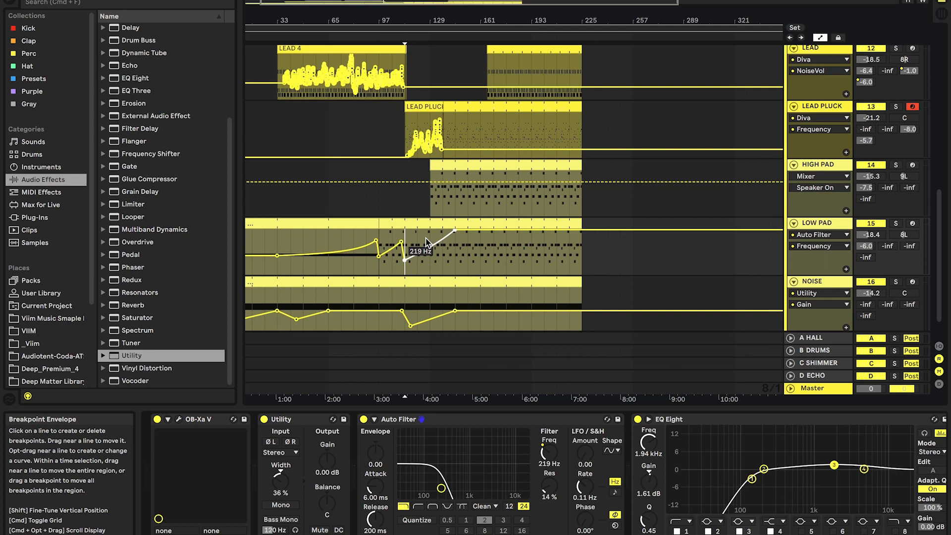
scroll(426, 242, up, 3)
scroll(419, 238, up, 5)
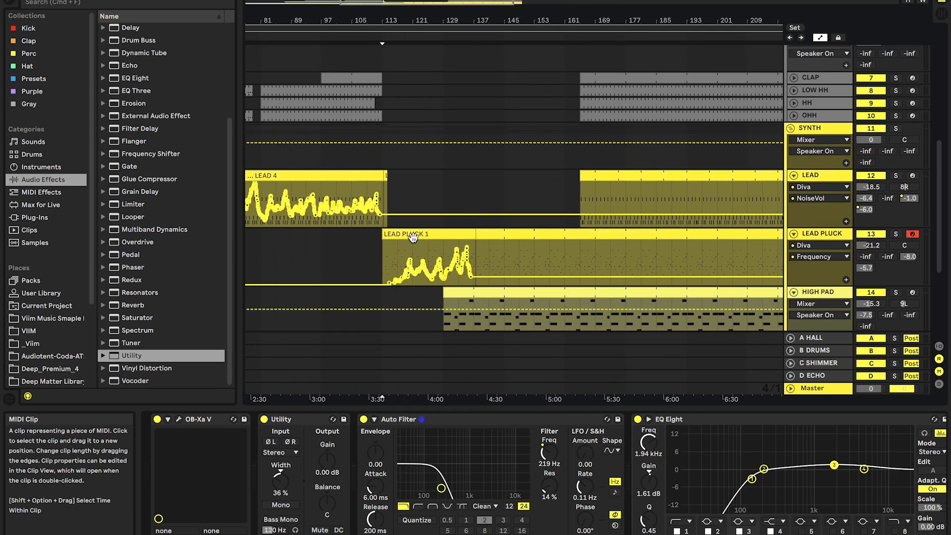
scroll(413, 238, down, 2)
scroll(321, 119, up, 2)
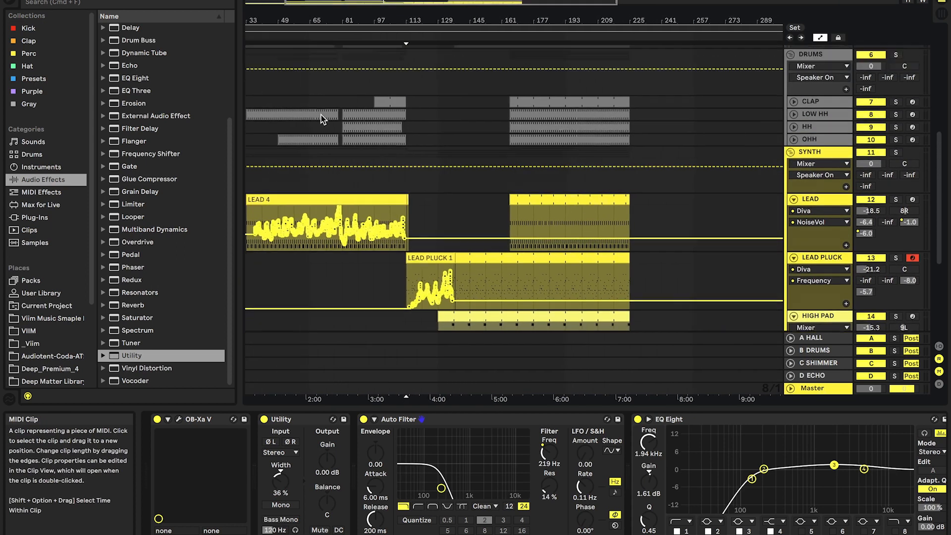
- Solo the LOW PAD track and play the break from bar 113
scroll(321, 115, up, 5)
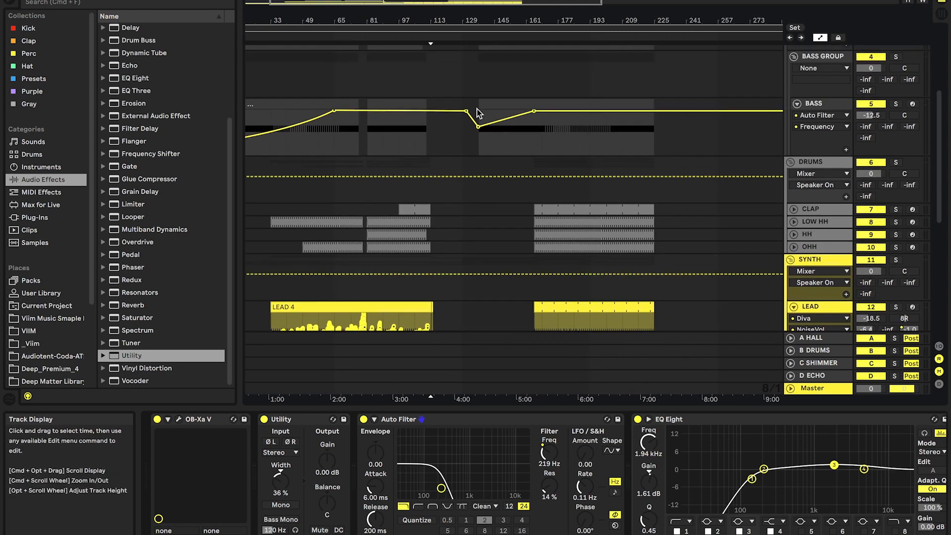
scroll(478, 114, up, 3)
scroll(478, 114, down, 8)
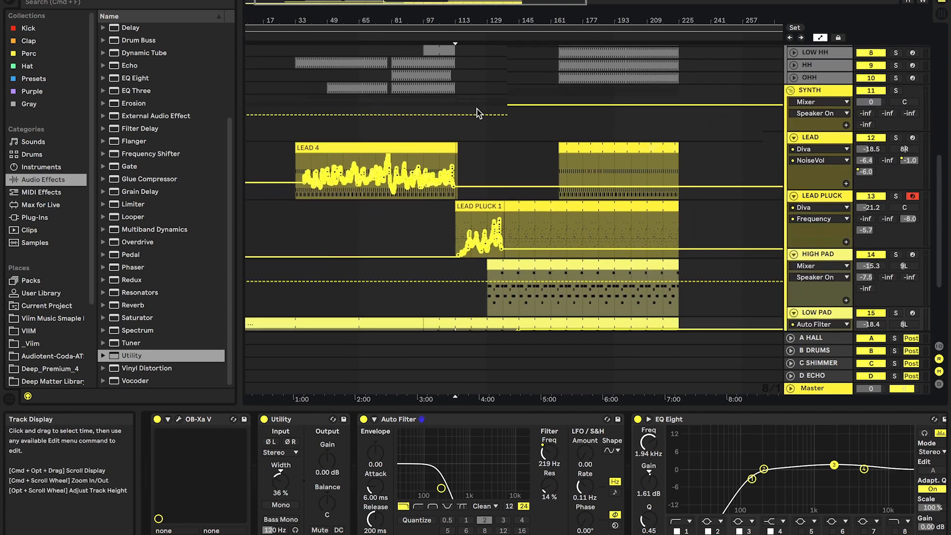
scroll(478, 114, down, 1)
scroll(478, 114, up, 3)
scroll(451, 212, up, 5)
scroll(428, 241, down, 5)
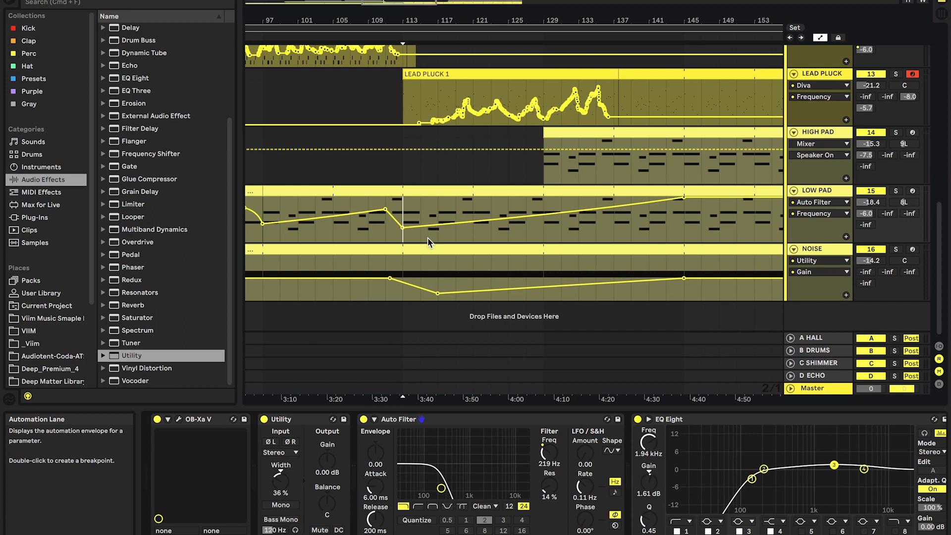
scroll(405, 229, down, 3)
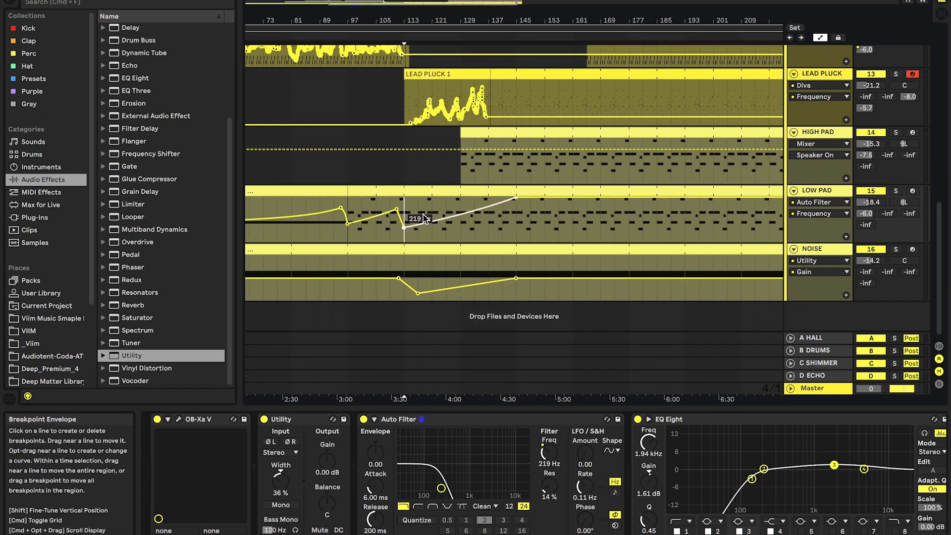
scroll(424, 219, up, 3)
key(s)
key(space)
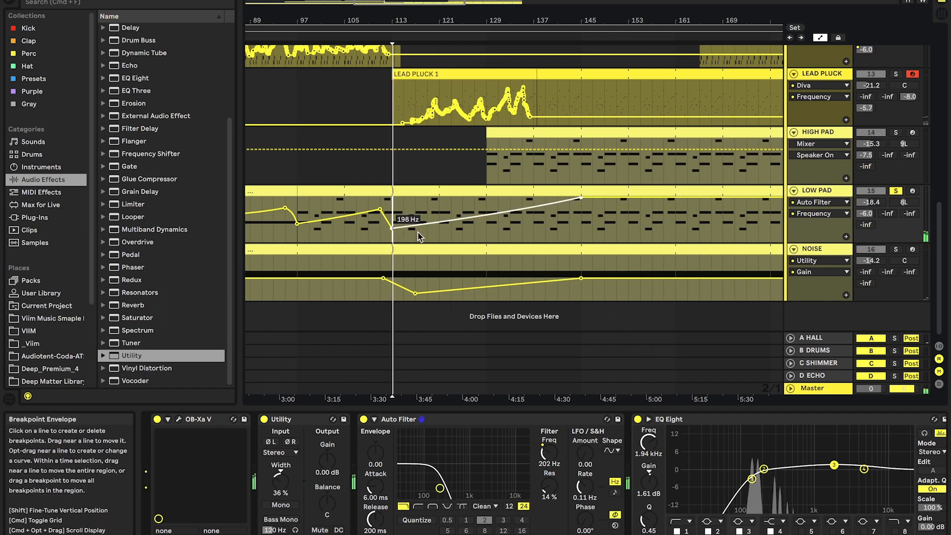
- Bend the LOW PAD filter rise after bar 113 into a curve and add a breakpoint near its peak at about bar 133
drag(392, 228, 488, 218)
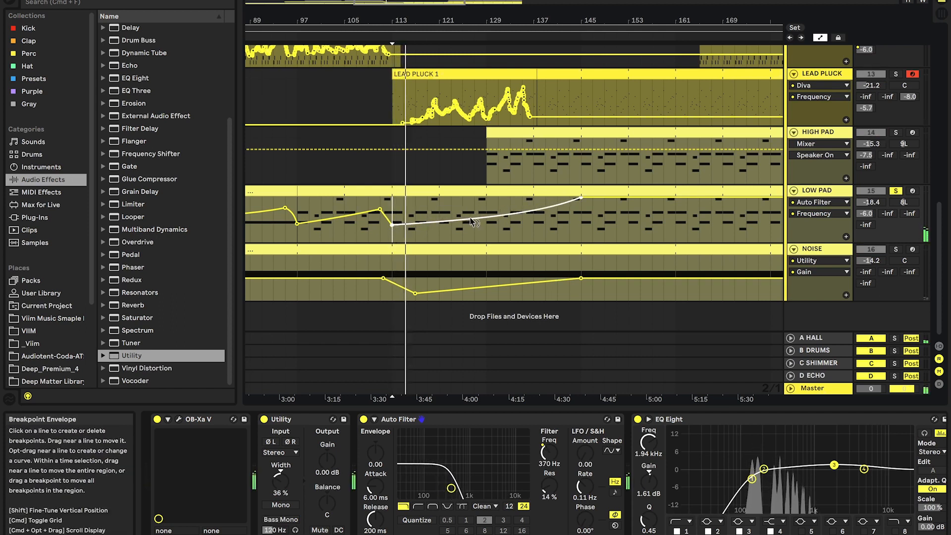
click(579, 217)
scroll(581, 220, up, 3)
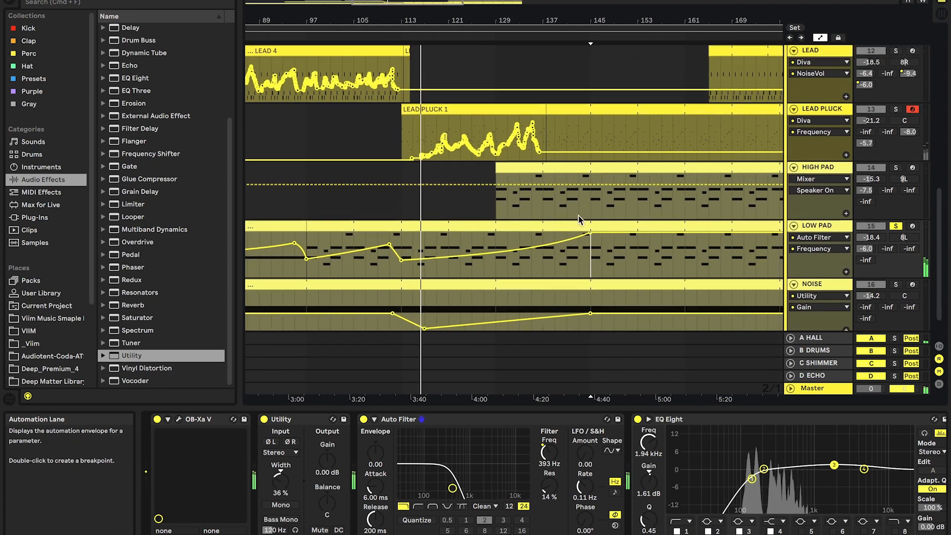
drag(545, 253, 522, 243)
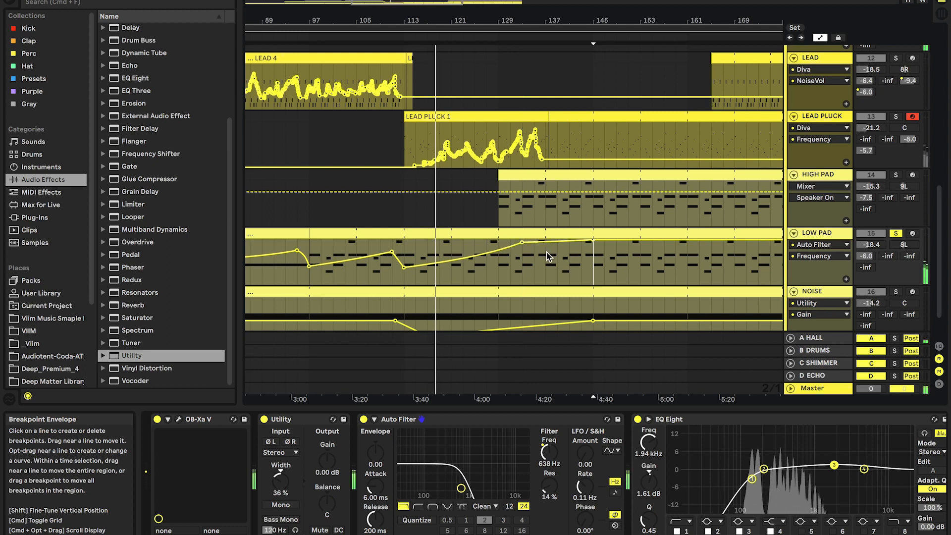
- Clear the LOW PAD clip between bars 135 and 161, and trim the HIGH PAD clip to start at bar 161
click(545, 233)
drag(545, 233, 688, 233)
drag(500, 175, 688, 175)
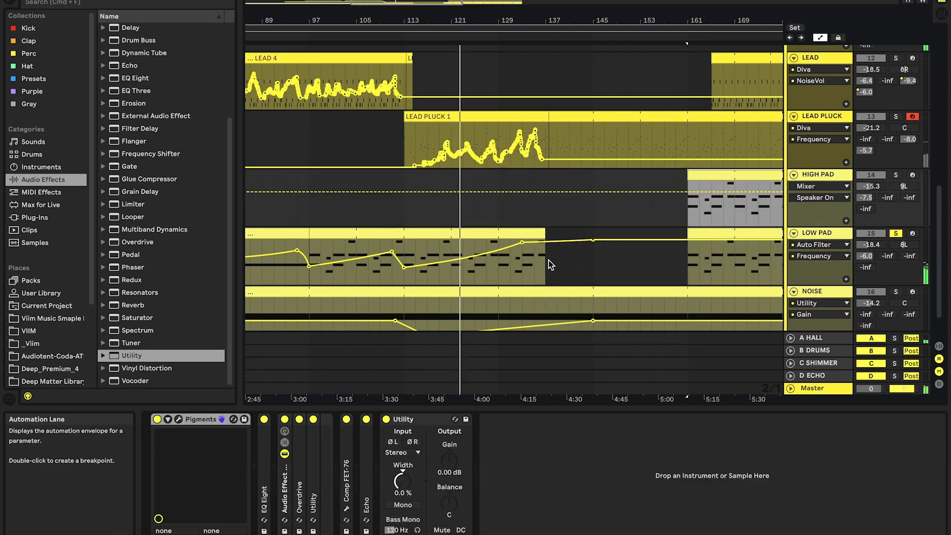
scroll(538, 260, up, 3)
drag(548, 236, 535, 236)
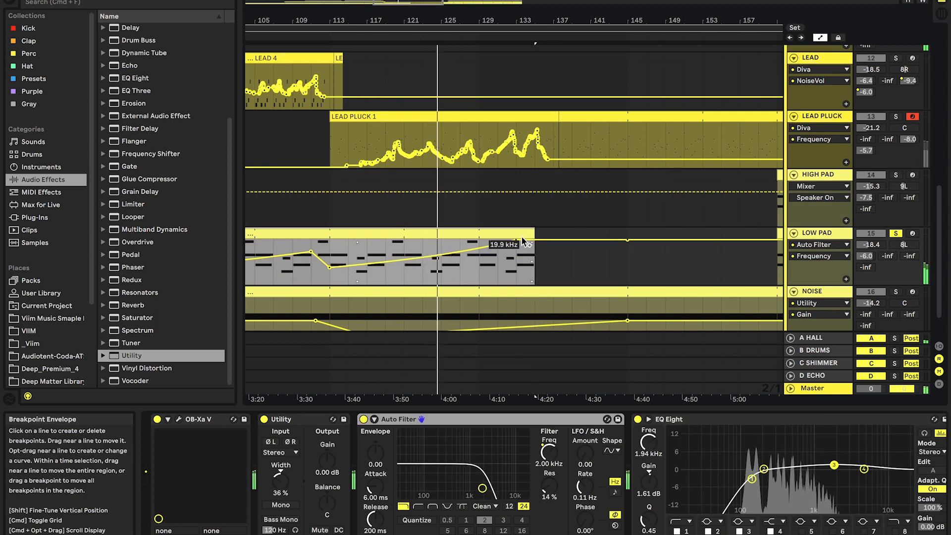
- Take LOW PAD out of solo and show its Utility Gain automation
scroll(652, 236, down, 2)
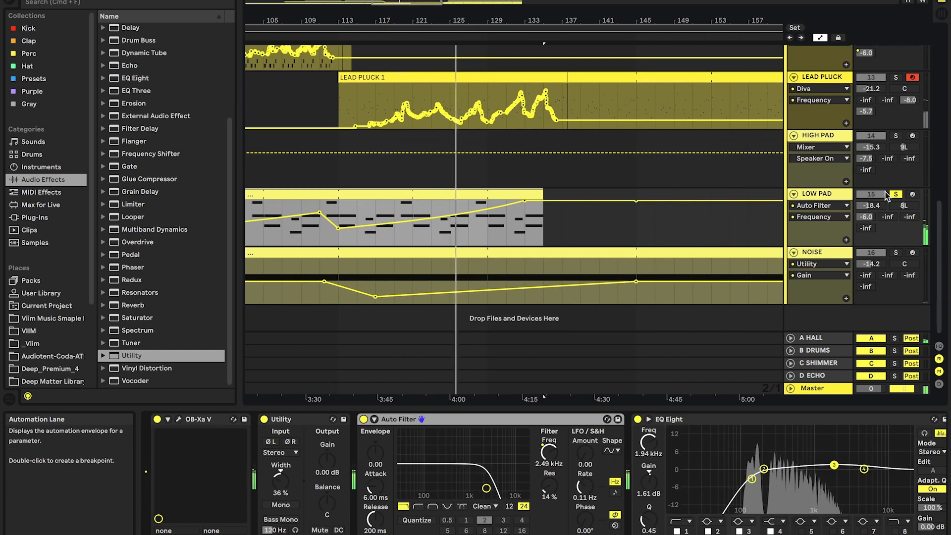
click(896, 194)
click(564, 221)
scroll(528, 191, down, 3)
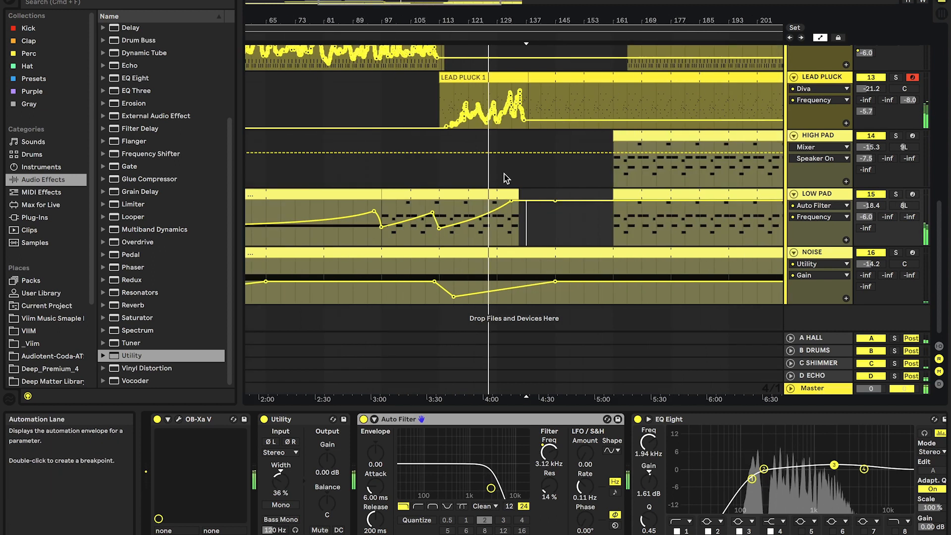
drag(876, 205, 877, 210)
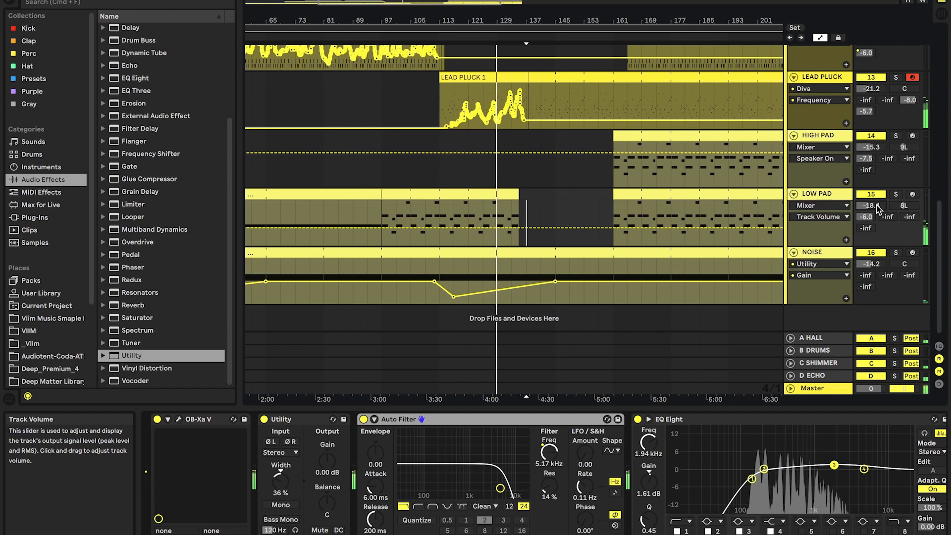
right_click(335, 461)
click(336, 463)
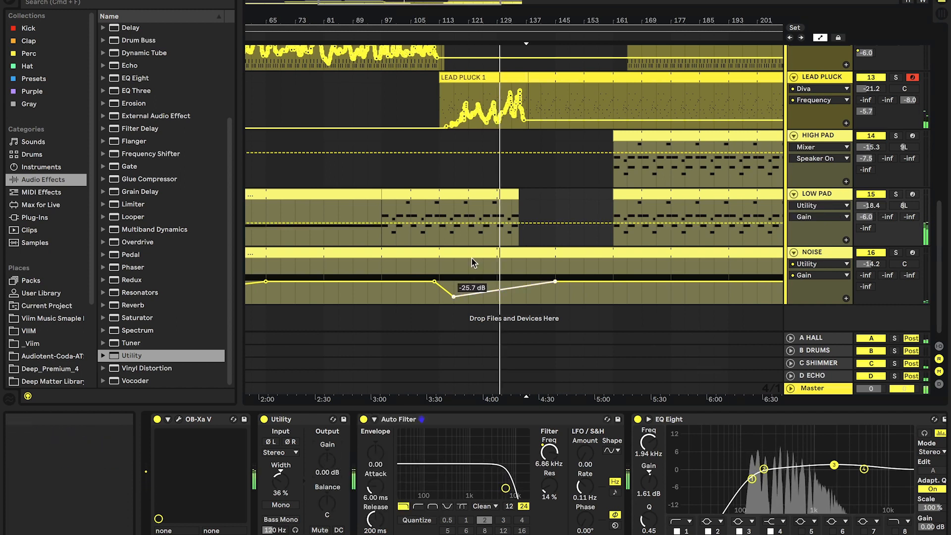
- Automate LOW PAD's Utility Gain to rise from 0 dB at bar 97 to 9.40 dB at bar 135, returning to 0 dB around bar 140
scroll(471, 258, up, 2)
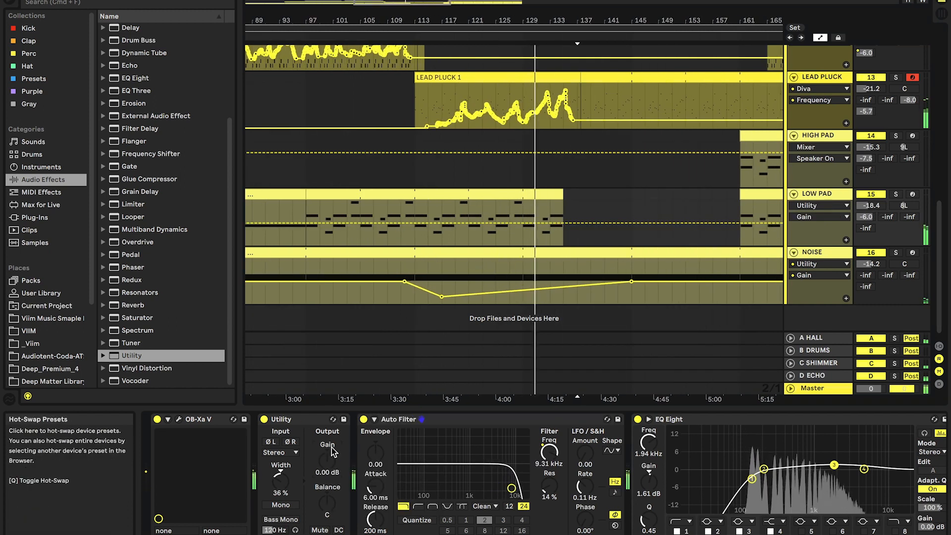
right_click(327, 464)
click(348, 473)
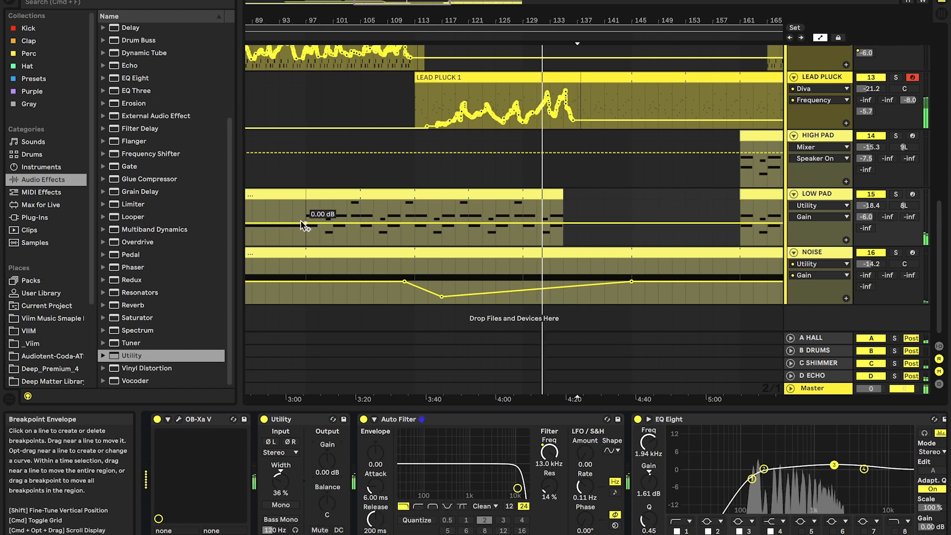
click(599, 223)
drag(563, 223, 563, 216)
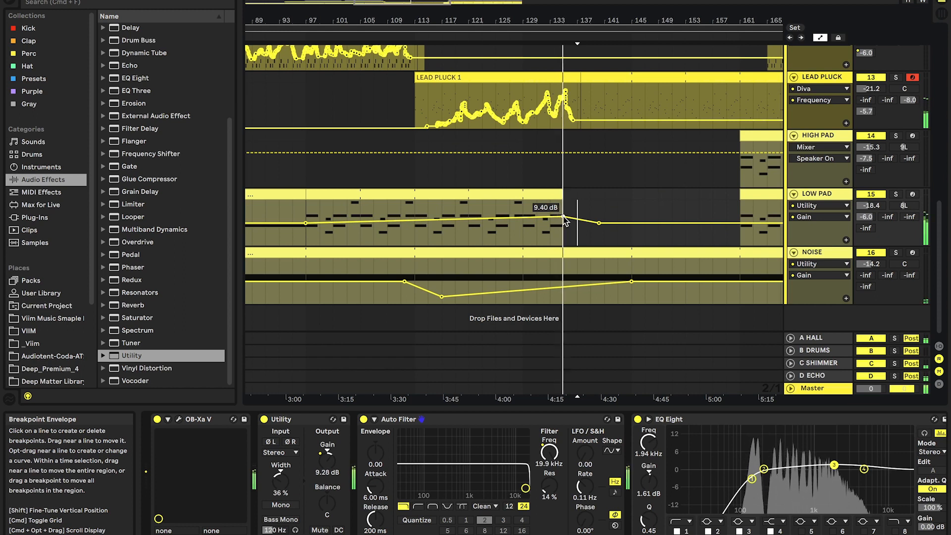
scroll(564, 216, down, 3)
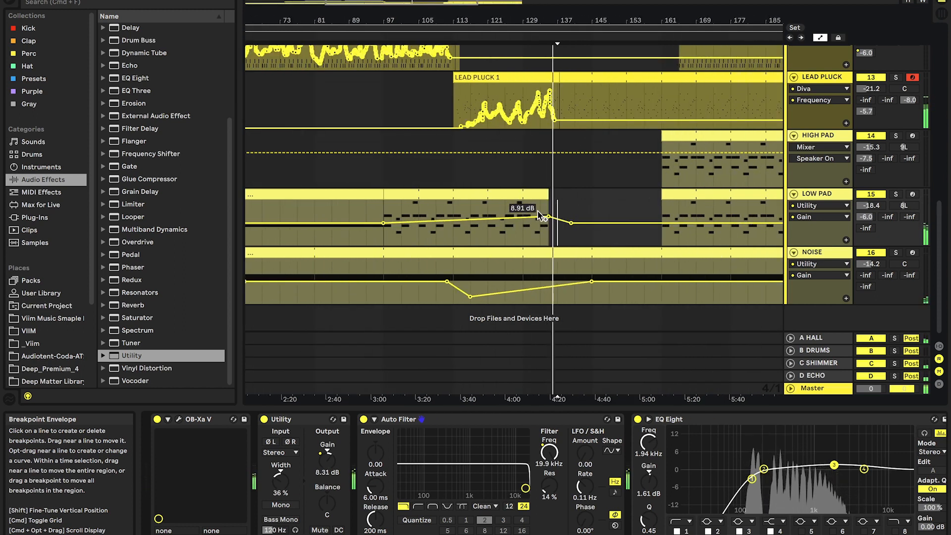
- Fold the SYNTH and DRUMS groups
scroll(545, 215, up, 3)
scroll(592, 177, up, 5)
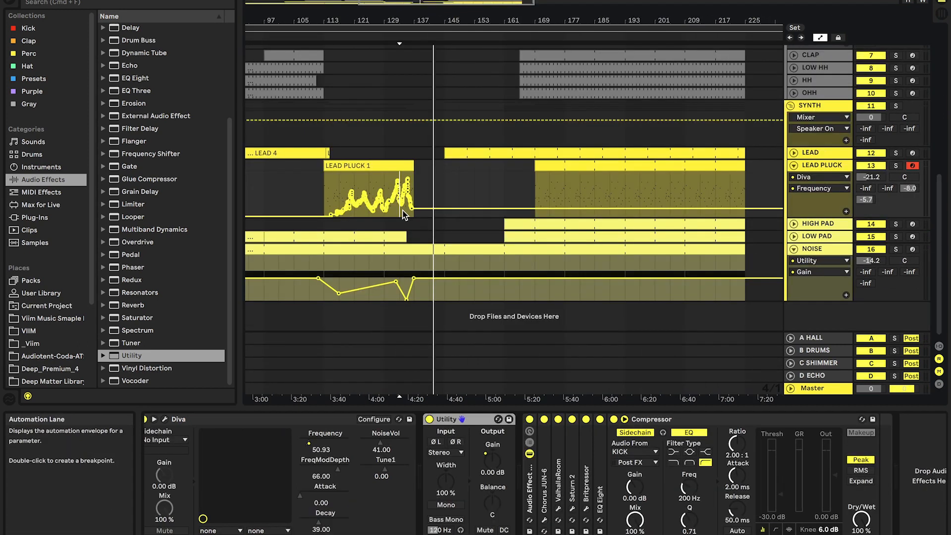
scroll(425, 221, up, 1)
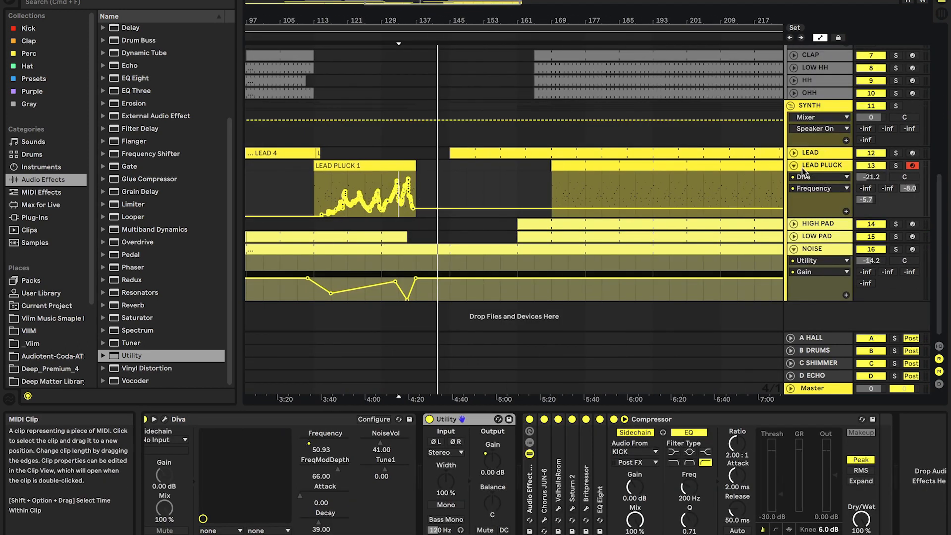
click(791, 106)
scroll(791, 110, up, 3)
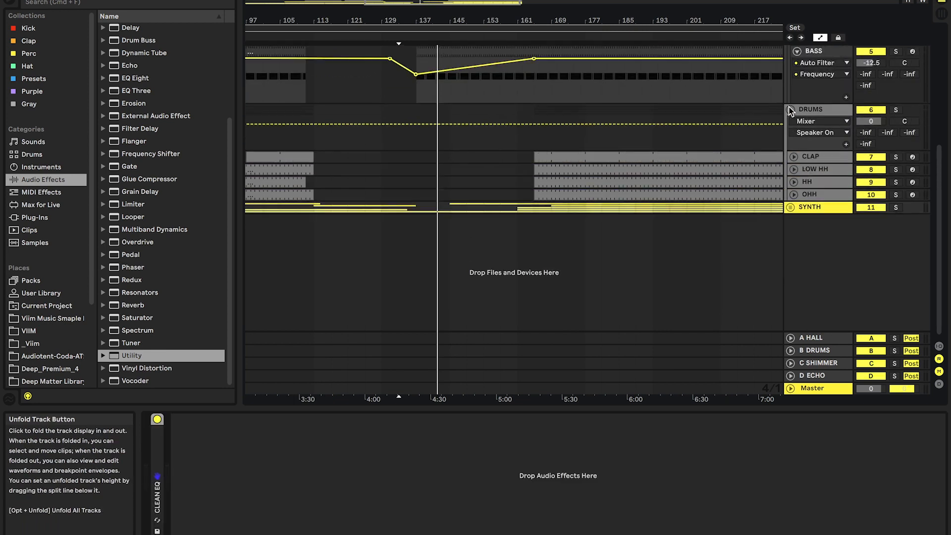
click(791, 110)
- Select all clips and automation from bar 137 to the track's end and move them four bars later to start at bar 141
scroll(707, 136, down, 2)
drag(707, 136, 497, 106)
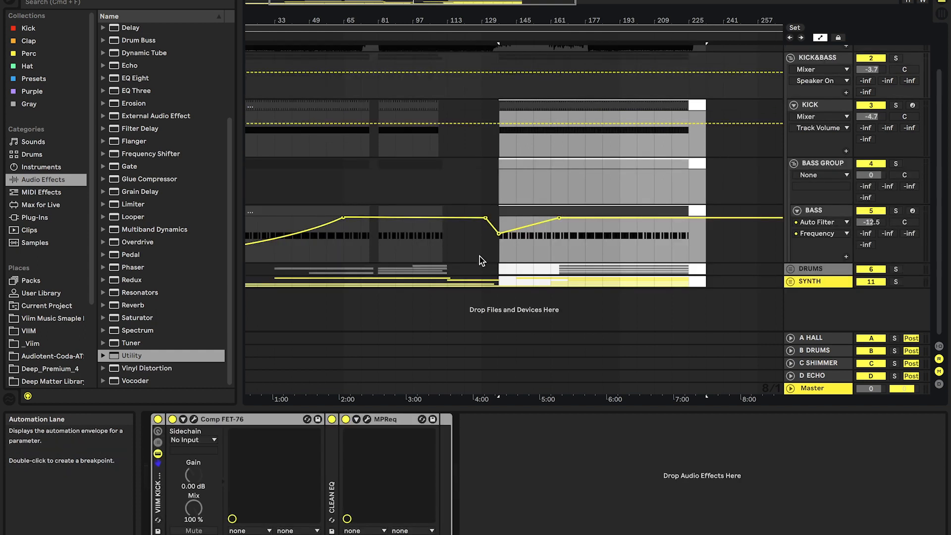
scroll(479, 257, up, 5)
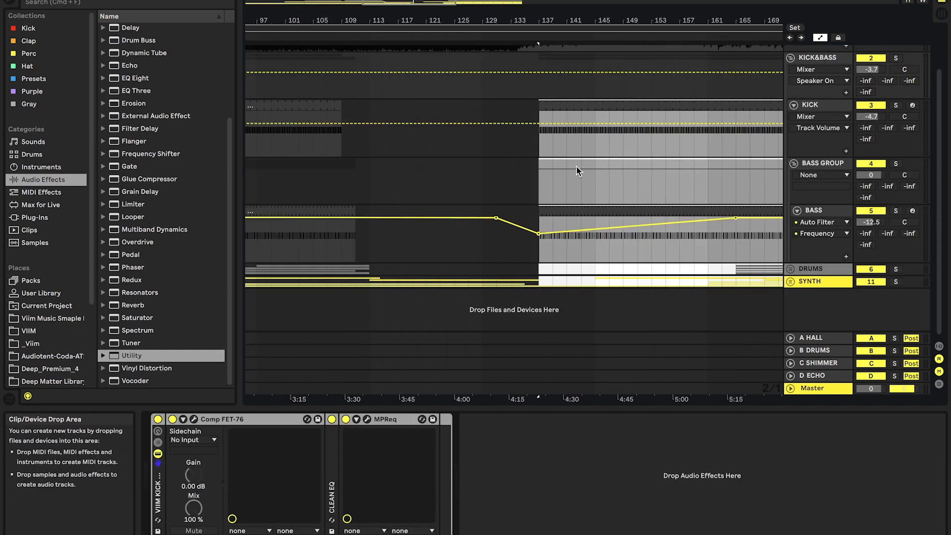
drag(548, 98, 573, 103)
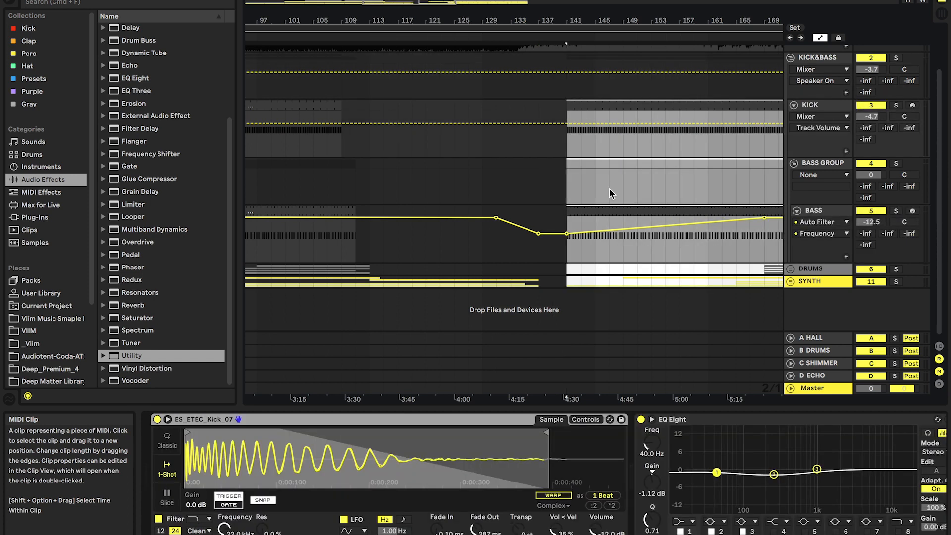
- Unfold the SYNTH group and show the LEAD PLUCK device chain with its Utility folded
click(510, 281)
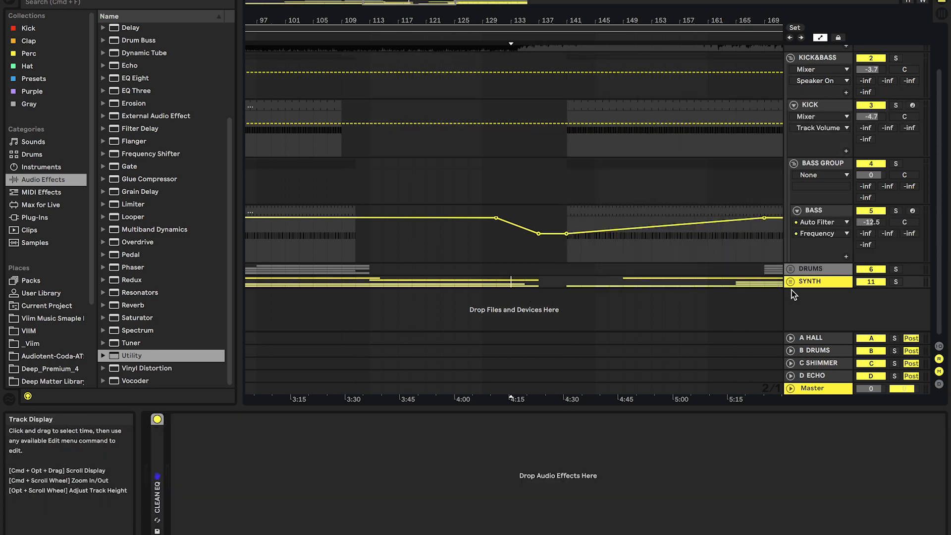
click(791, 282)
scroll(593, 325, up, 3)
scroll(593, 325, down, 5)
scroll(593, 325, up, 3)
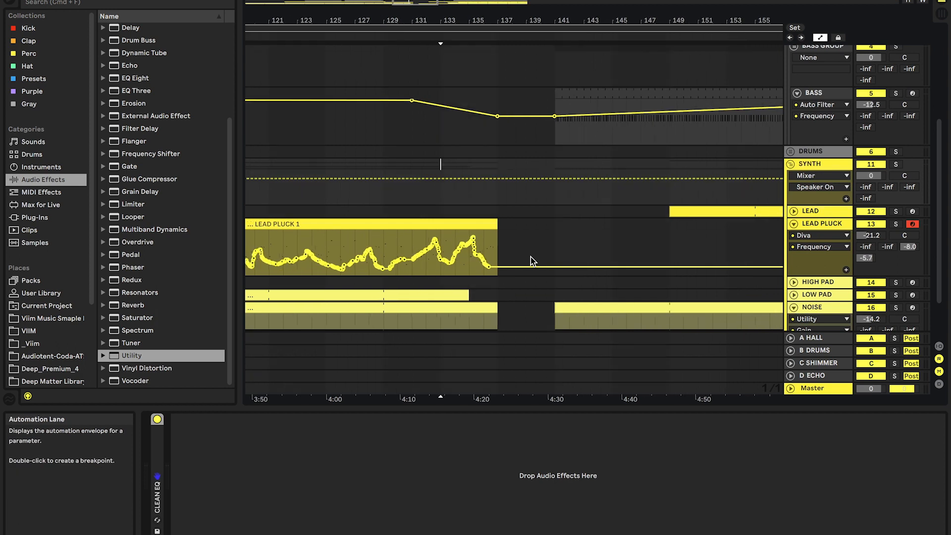
click(455, 278)
click(839, 224)
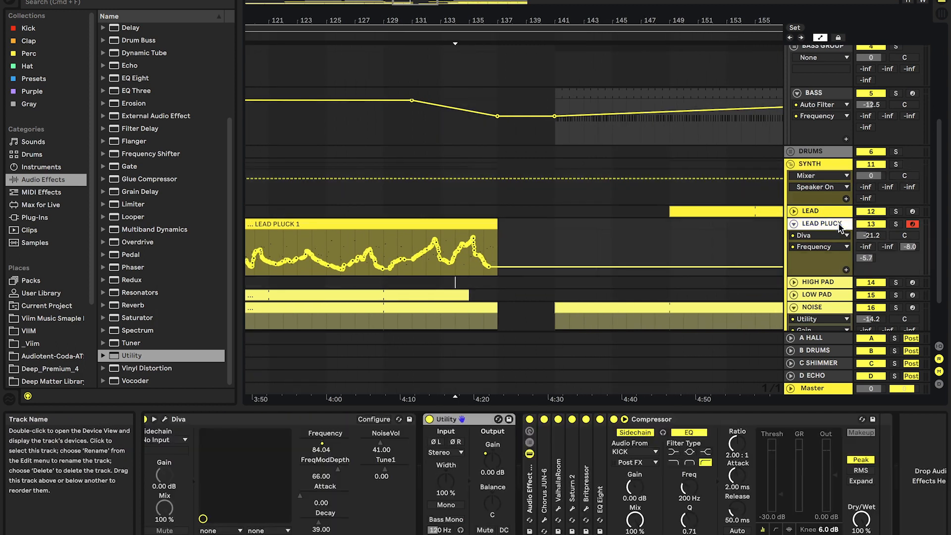
double_click(475, 419)
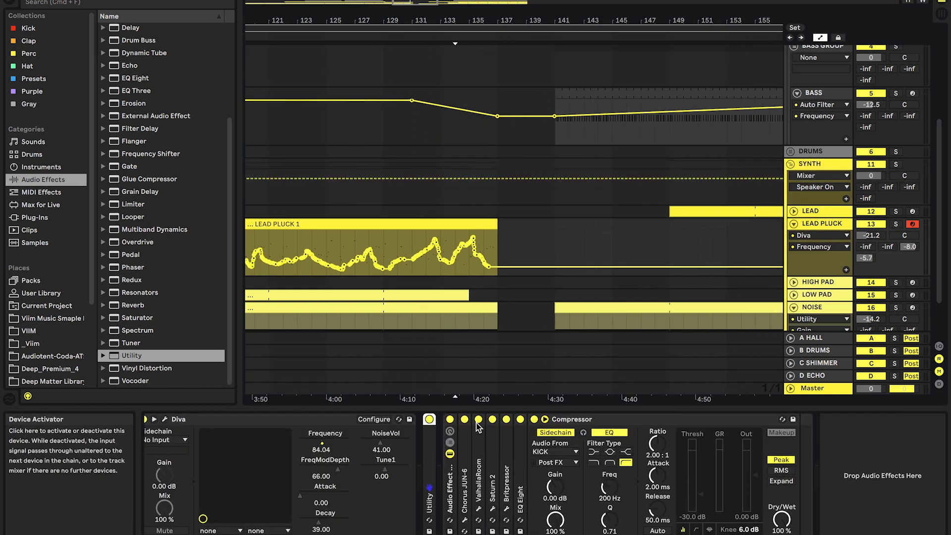
- Find Arturia's VST3 Delay TAPE-201 by searching the plug-ins for "del" and add it after the Compressor on LEAD PLUCK
click(35, 218)
click(119, 3)
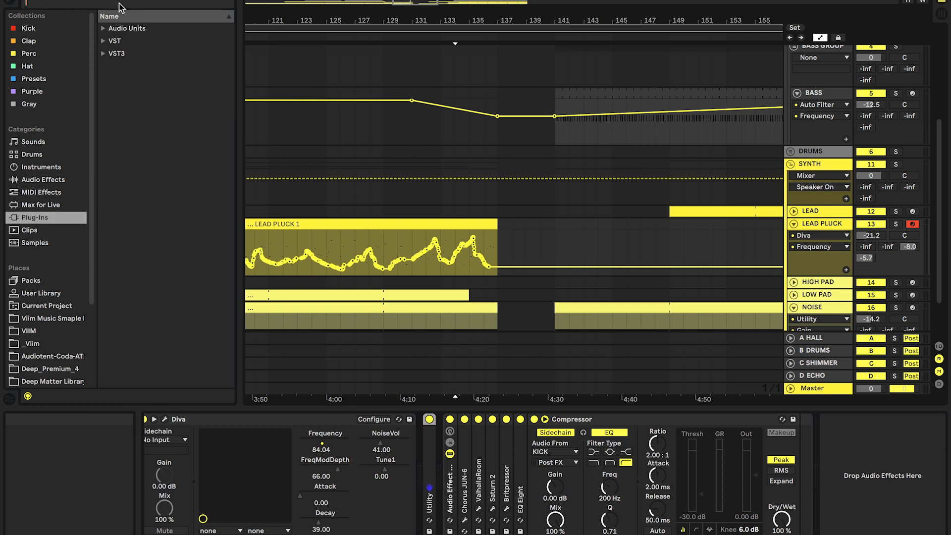
click(104, 54)
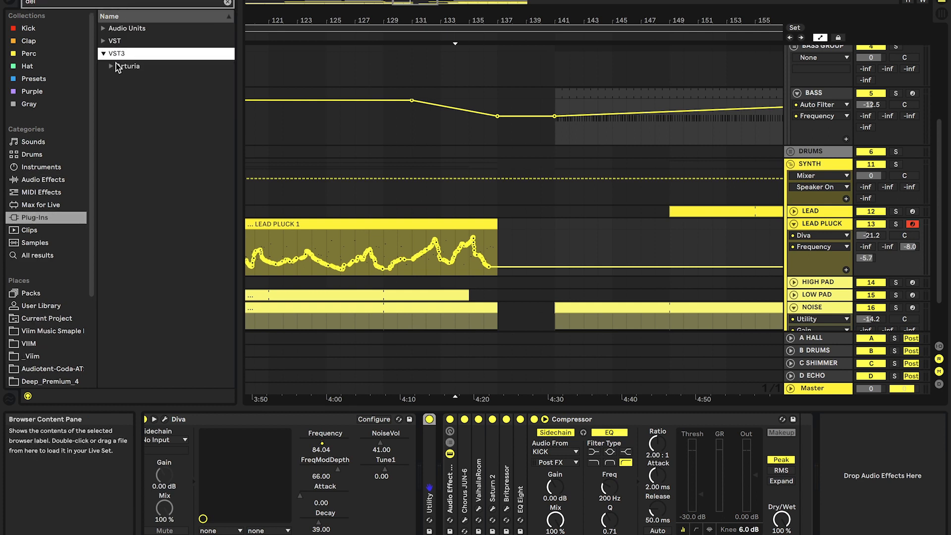
click(116, 64)
mouse_move(153, 79)
mouse_down()
mouse_move(483, 471)
mouse_move(694, 483)
mouse_up()
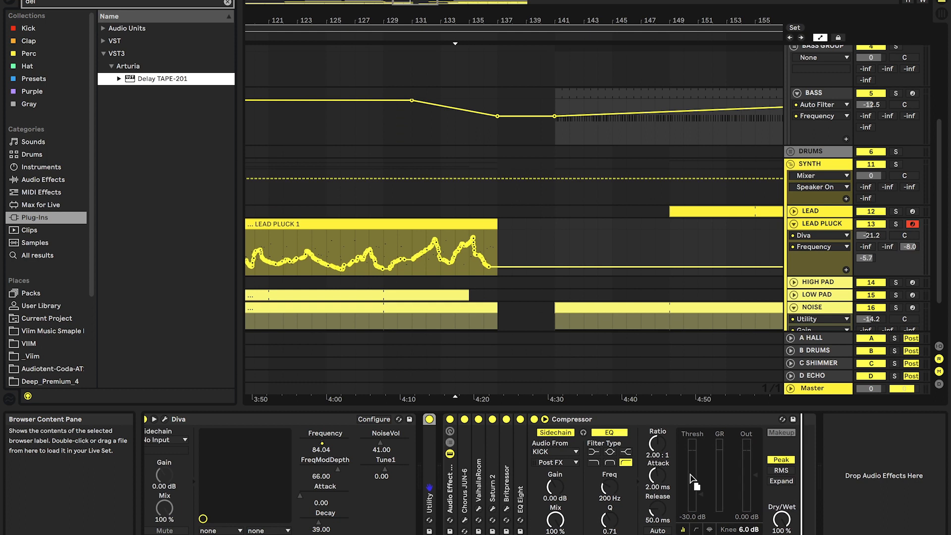
drag(781, 465, 822, 462)
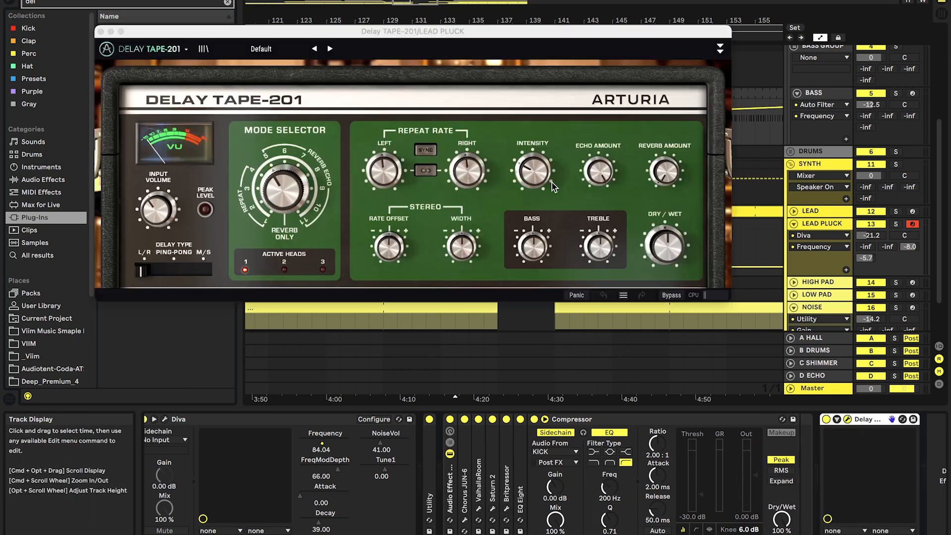
- Set the tape delay's Intensity to about 0.360, turn on repeat-rate sync at 1/8 and keep the L/R delay type
drag(530, 176, 530, 179)
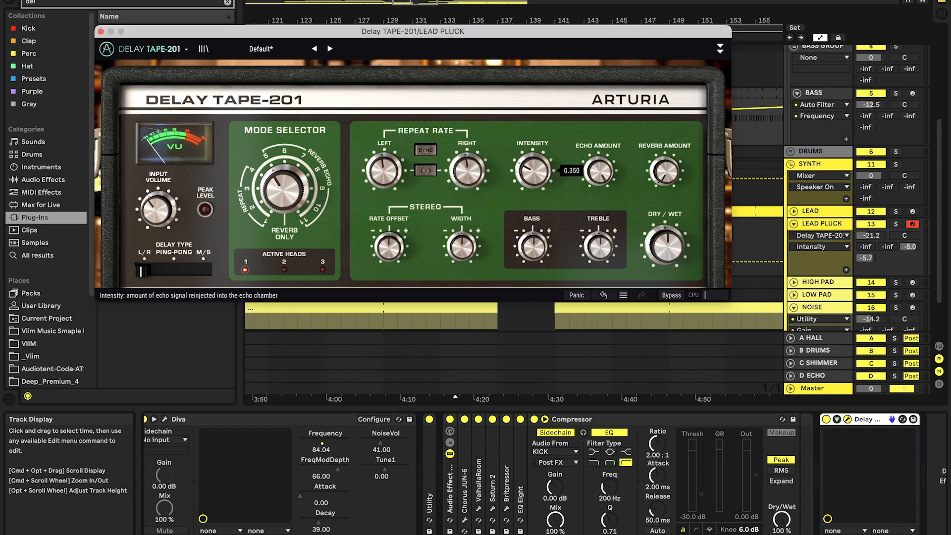
click(427, 150)
click(391, 179)
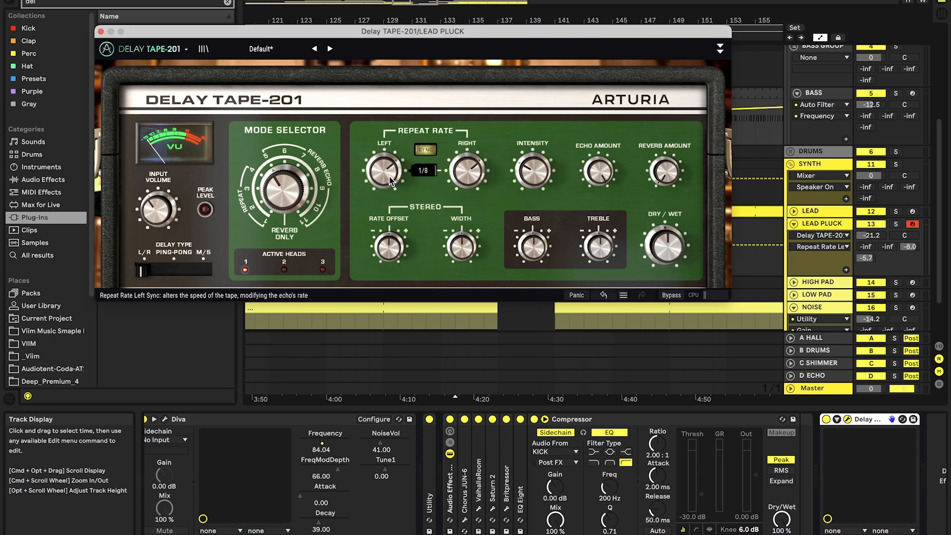
click(175, 270)
- Unfold the Delay TAPE-201 parameters and automate its Dry/Wet on LEAD PLUCK to rise from about bar 132 to 0.500 by bar 137
click(837, 419)
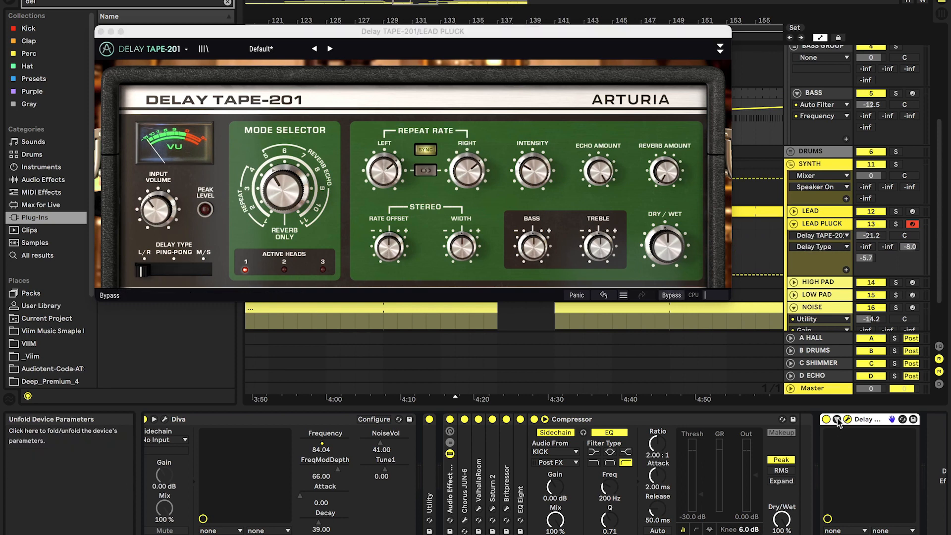
scroll(848, 431, right, 5)
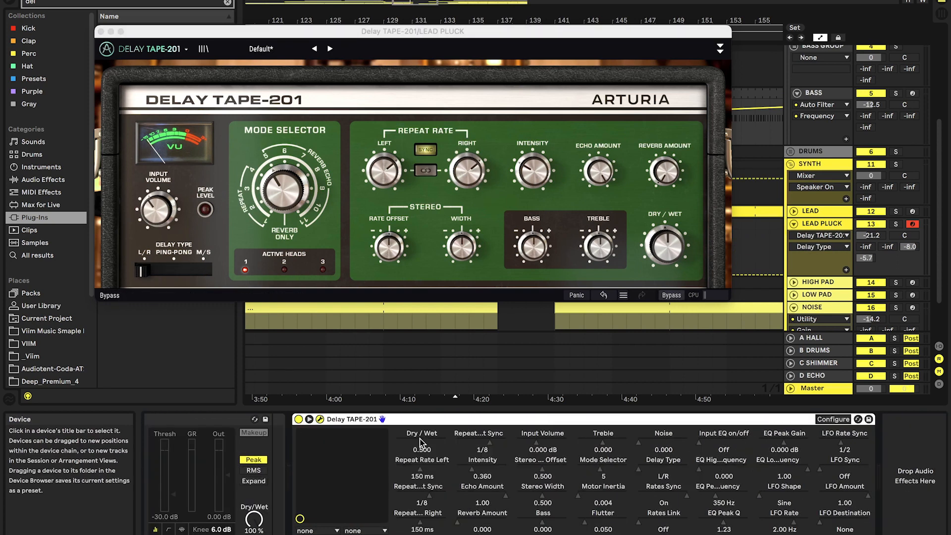
right_click(421, 439)
click(429, 445)
click(103, 32)
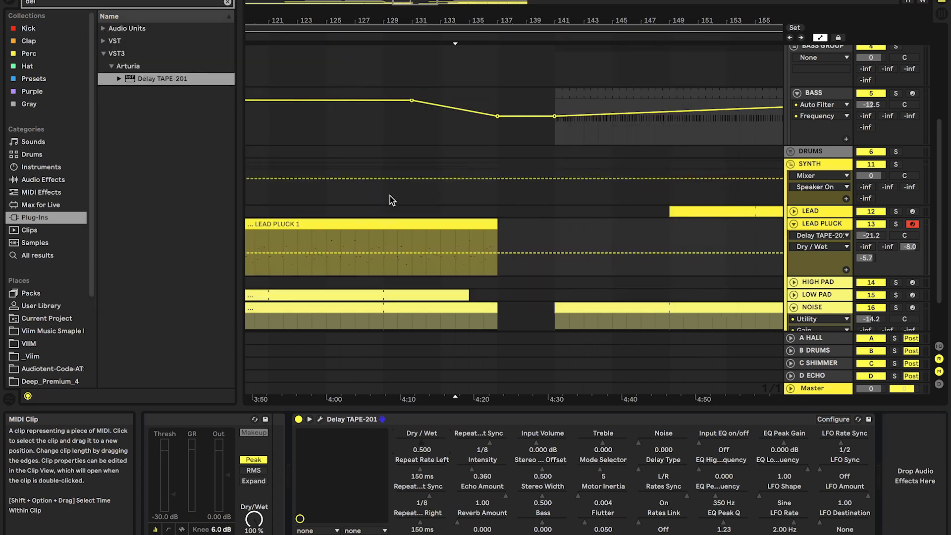
drag(426, 253, 426, 273)
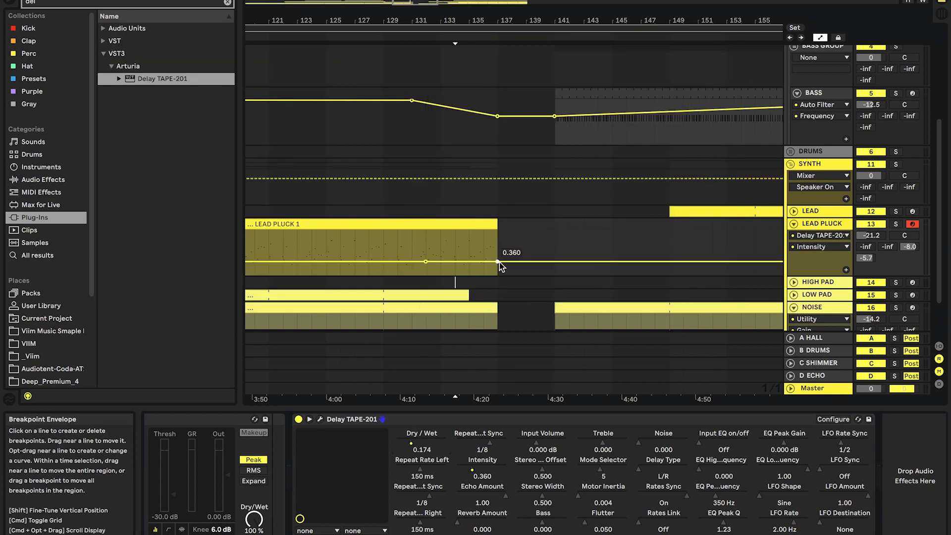
- Automate the delay's Intensity to climb to 1.15 at bar 137, and audition LEAD PLUCK soloed
drag(498, 262, 498, 233)
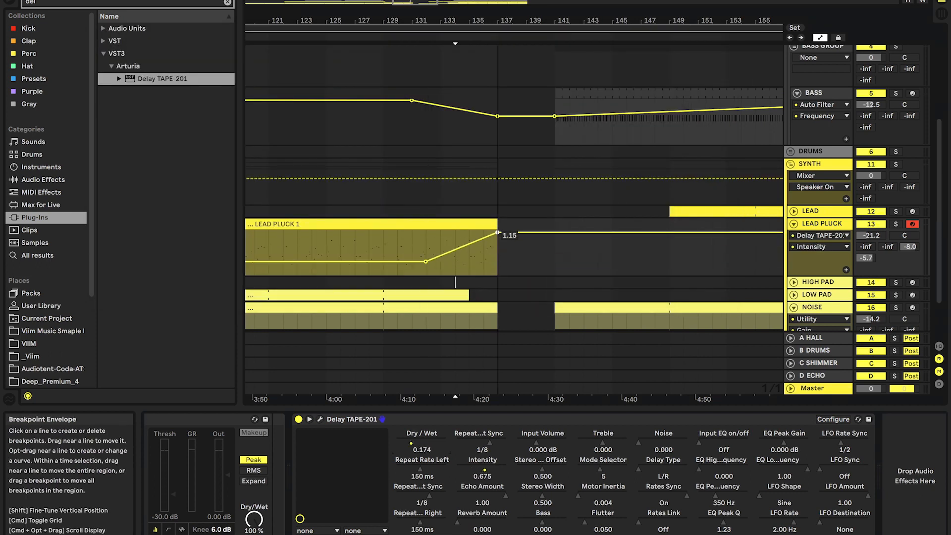
click(895, 224)
key(space)
scroll(458, 287, up, 4)
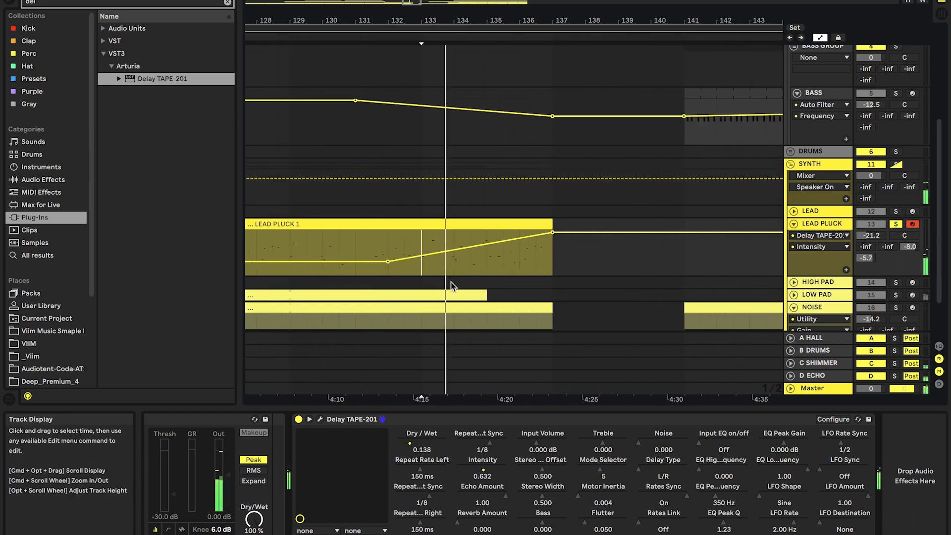
- Move the Intensity peak earlier to about bar 135.5 and drop the automation to about 0.037 just after bar 137
drag(543, 235, 504, 232)
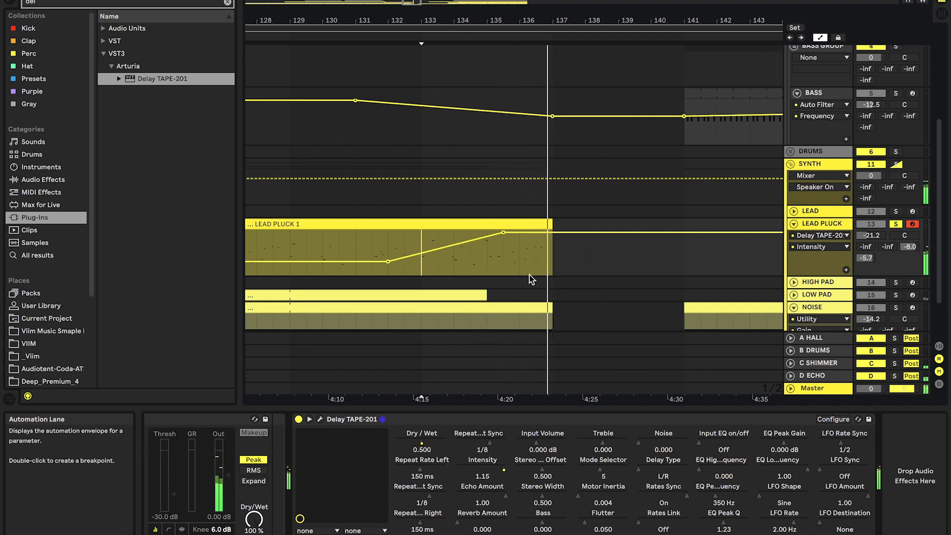
scroll(530, 280, down, 3)
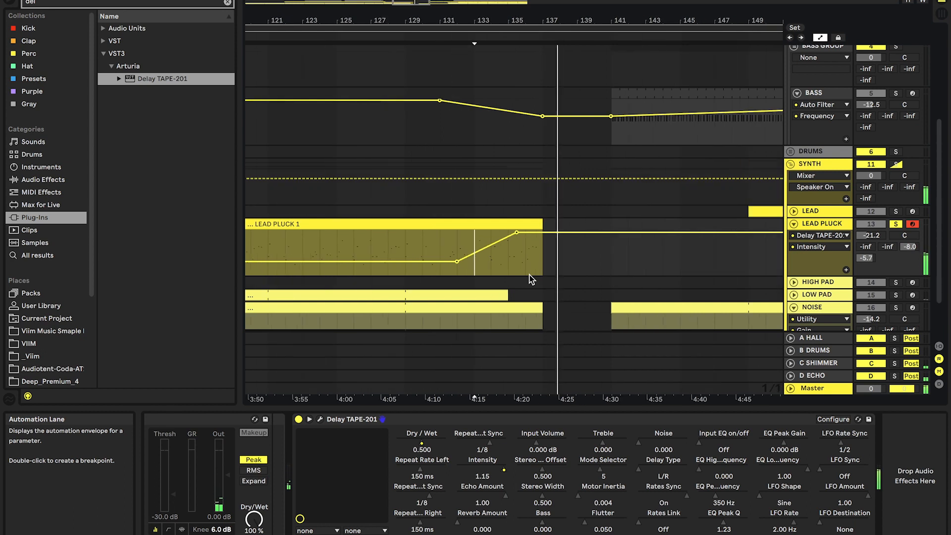
drag(613, 238, 445, 273)
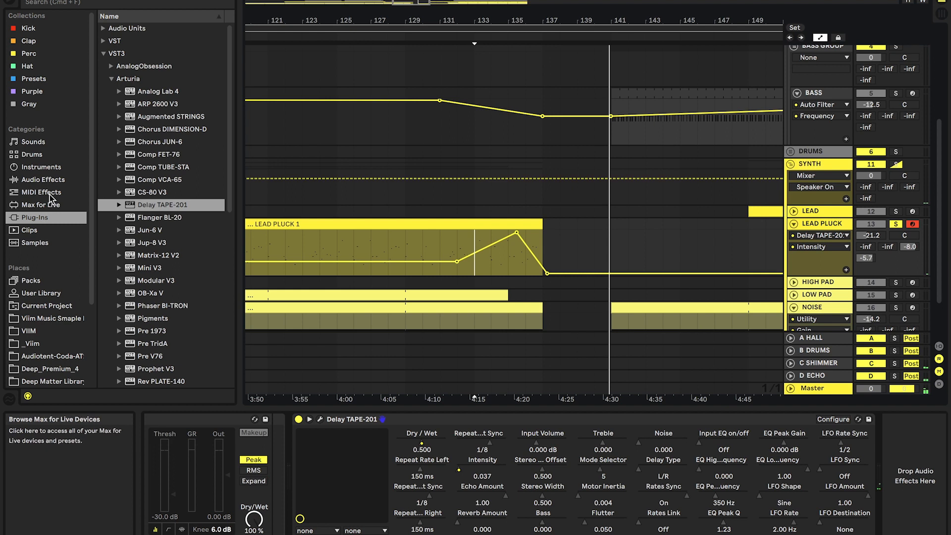
- Add the Utility and Auto Pan audio effects after Delay TAPE-201 on LEAD PLUCK
click(43, 179)
drag(122, 357, 924, 448)
drag(250, 260, 248, 255)
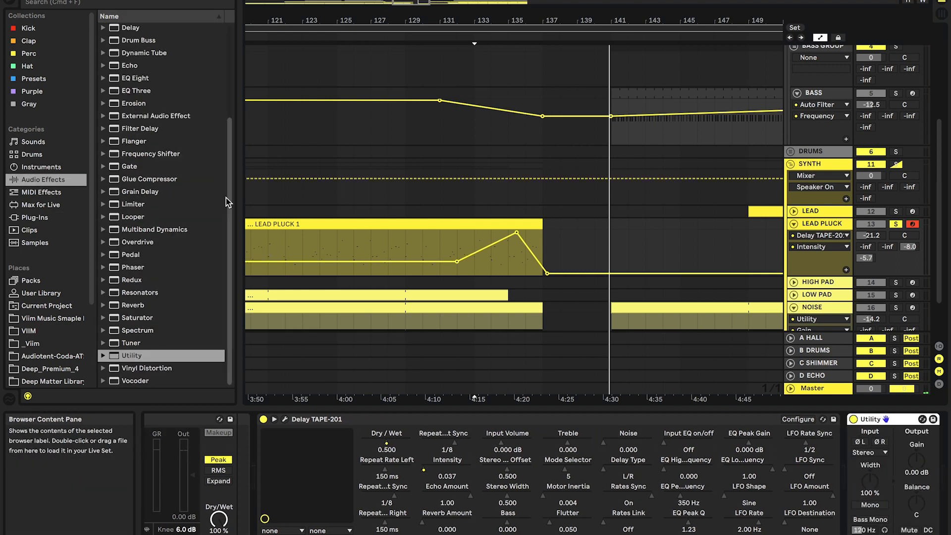
scroll(183, 139, up, 5)
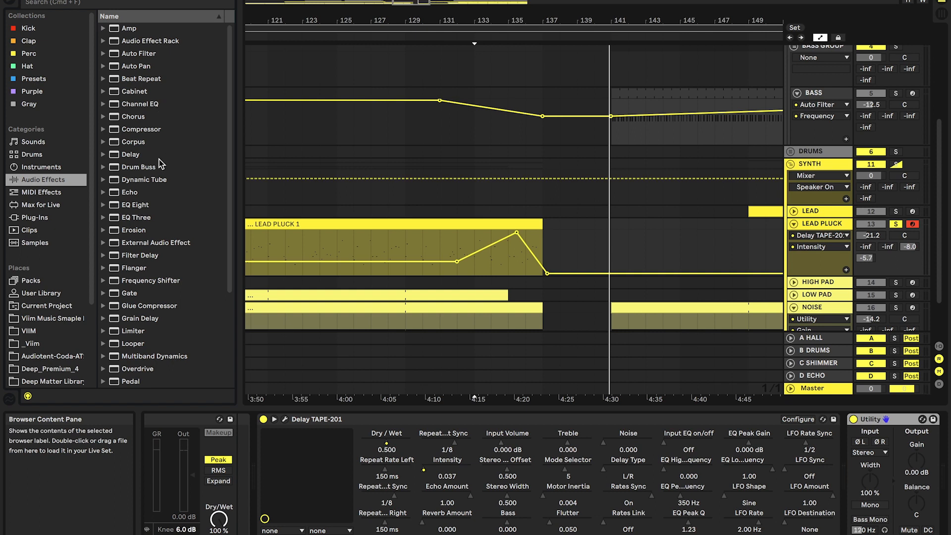
double_click(137, 65)
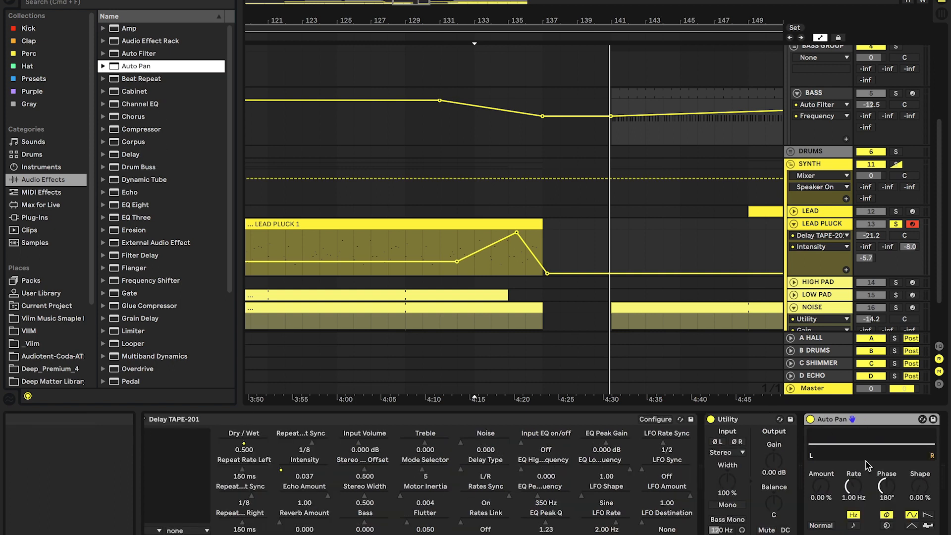
- Automate Utility's stereo width to curve down to 0% at bar 137, hold until bar 141 and rise to 100% by bar 149
right_click(727, 488)
click(767, 510)
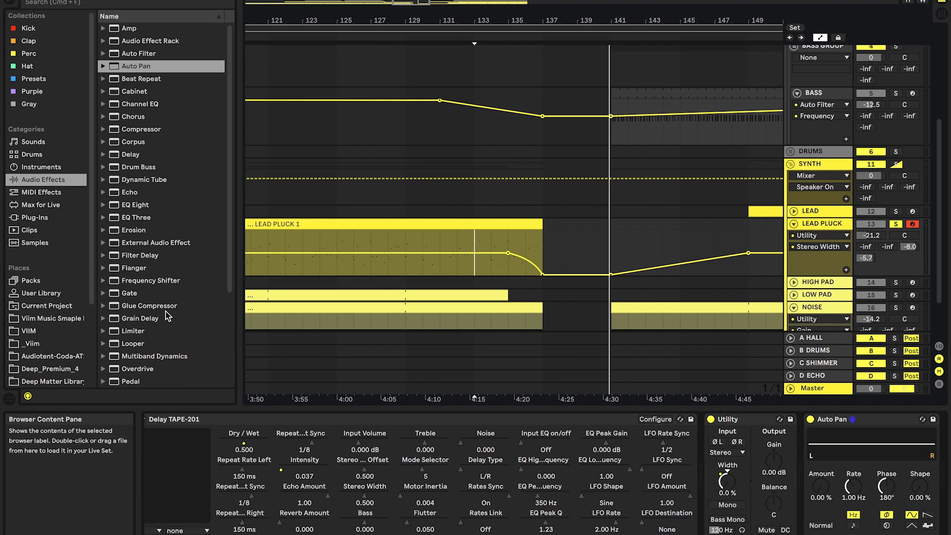
- Insert Redux between Utility and Auto Pan and switch its downsampling mode to Soft
scroll(165, 312, down, 5)
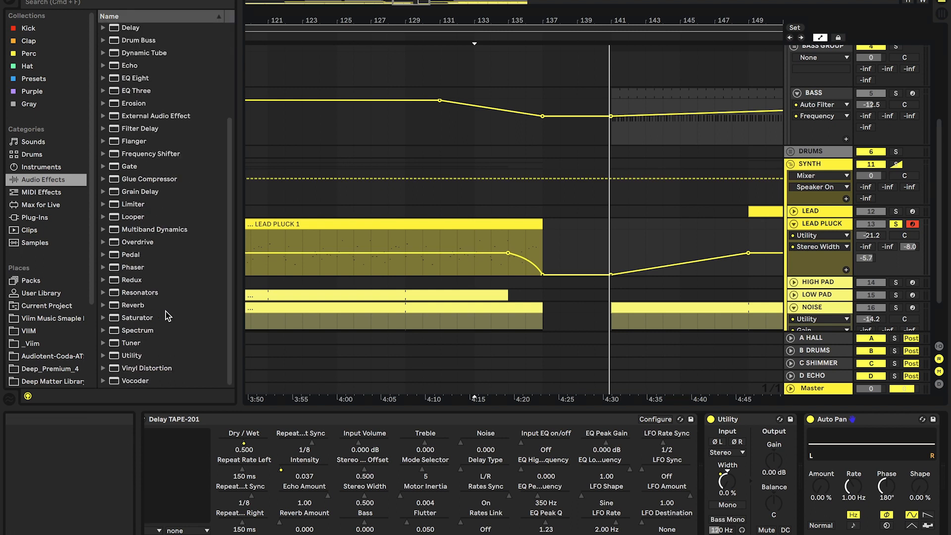
drag(127, 285, 814, 480)
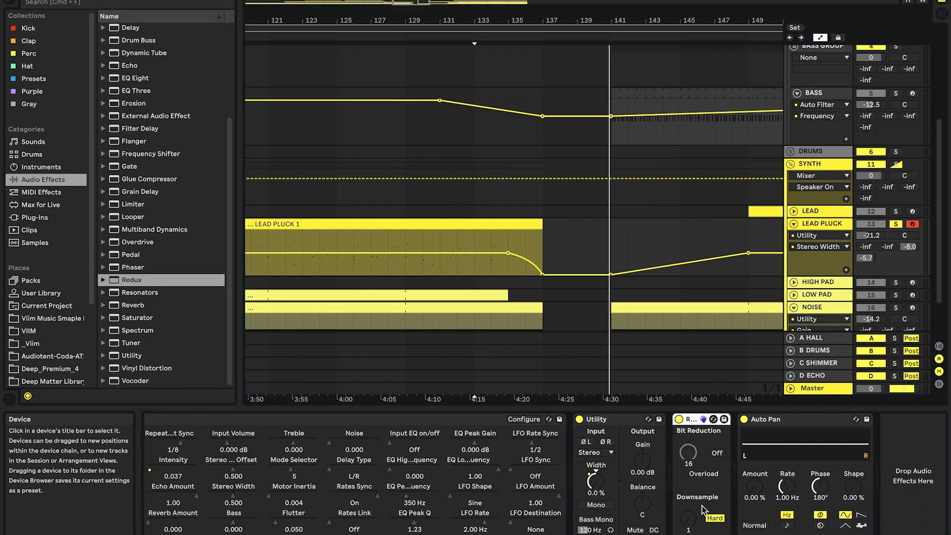
click(713, 518)
- Record a Redux downsample automation sweep on LEAD PLUCK that peaks at bar 141 and returns to 1.00 by about bar 144
right_click(684, 521)
click(705, 466)
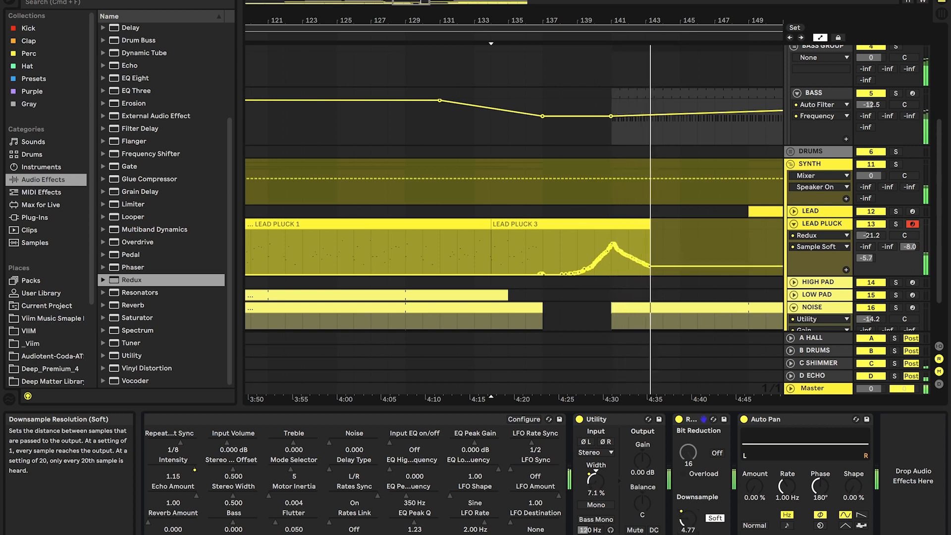
drag(688, 518, 688, 525)
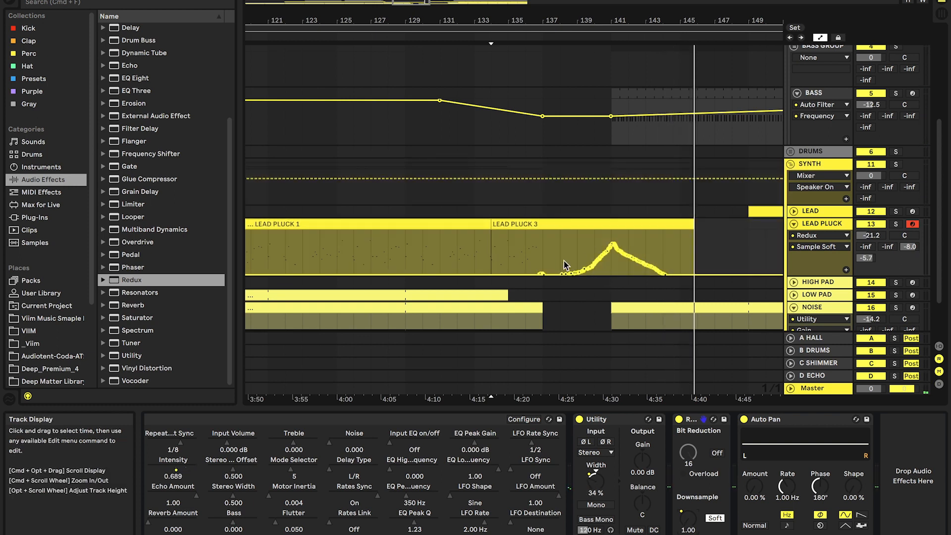
- Clean up the recorded Redux downsample automation into straight ramps rising from 1.00 near bar 139 to the peak at bar 141 and falling back
scroll(564, 262, up, 2)
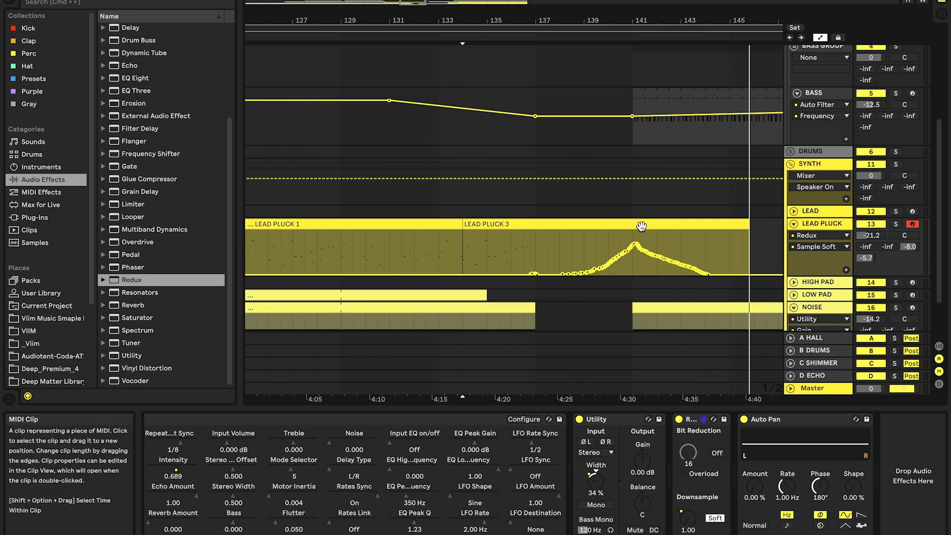
scroll(634, 247, up, 1)
drag(729, 248, 507, 252)
key(Delete)
click(643, 258)
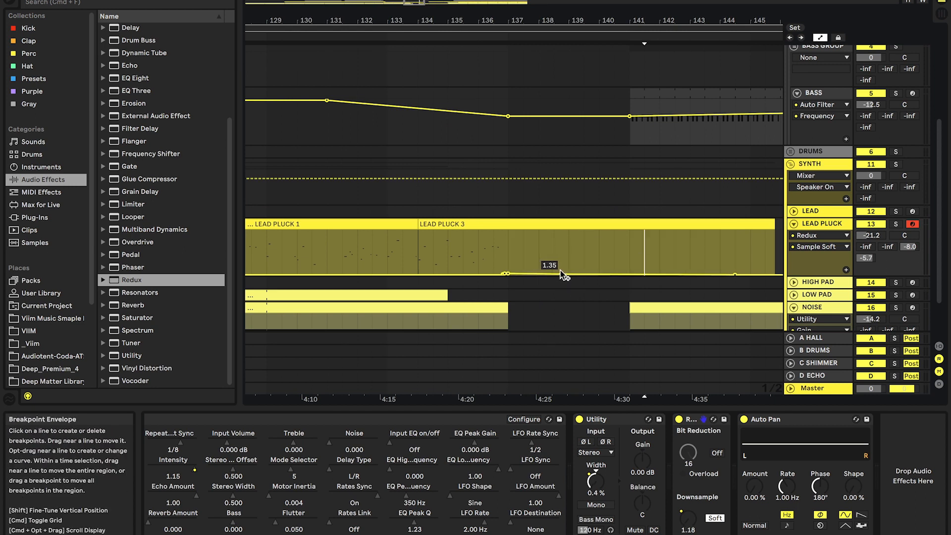
key(super+z)
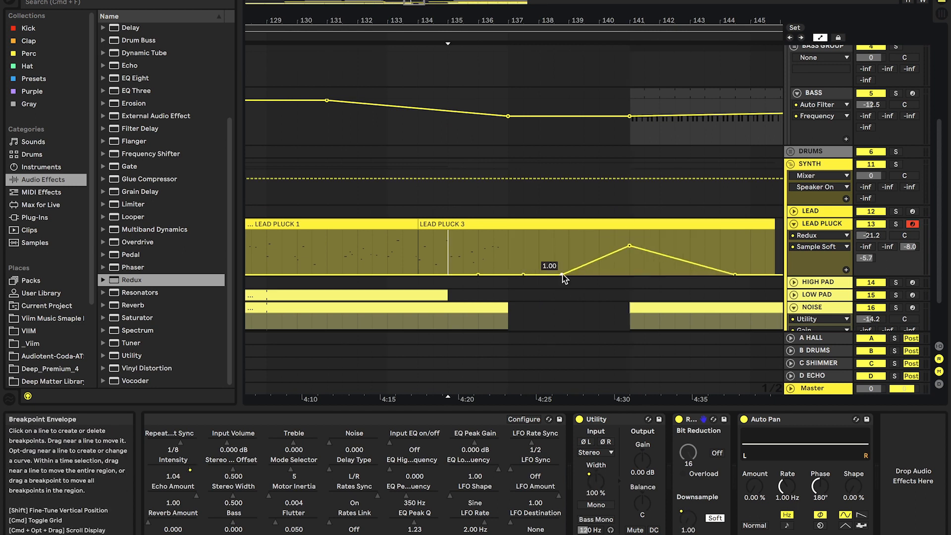
- Automate LEAD PLUCK's A-HALL send to rise from -inf dB at bar 137 to a peak near bar 141 and fall back
click(875, 246)
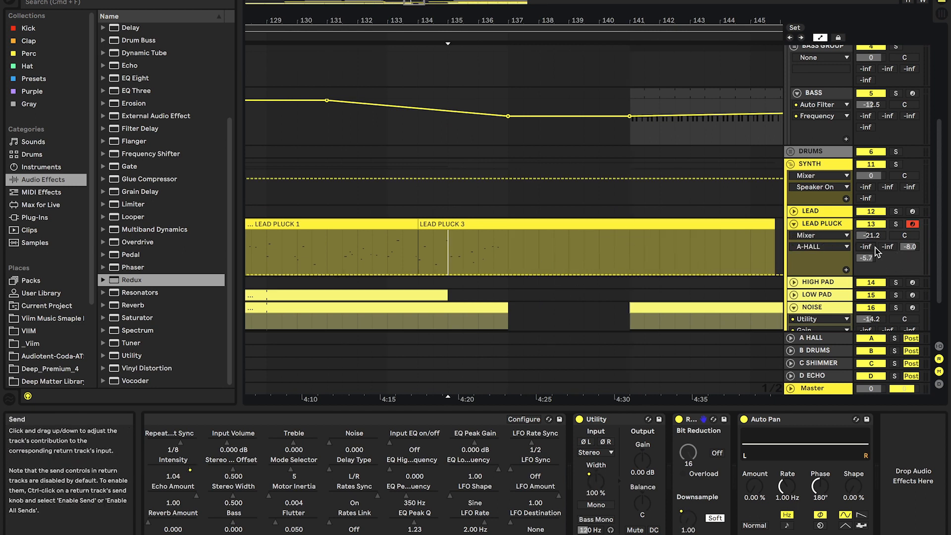
click(516, 272)
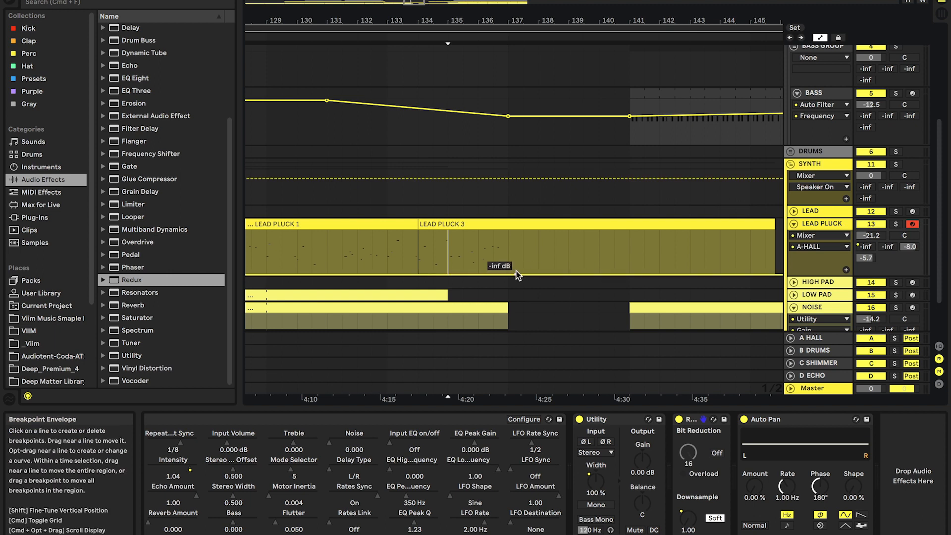
click(710, 274)
drag(630, 275, 615, 247)
drag(516, 274, 508, 274)
- Automate Utility's Gain on LEAD PLUCK to dip to about -20 dB at bar 137 and recover by bar 141, and play the passage
click(476, 252)
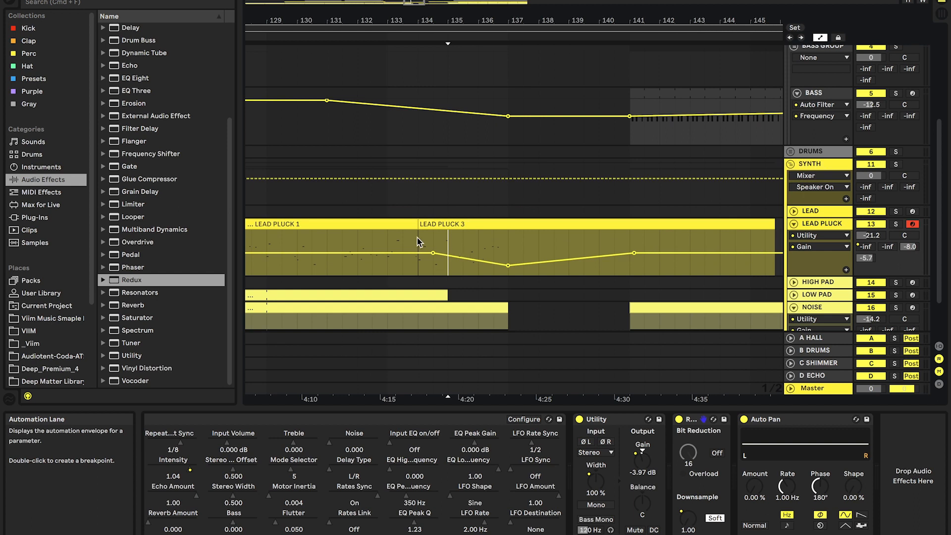
click(385, 240)
key(space)
scroll(464, 249, down, 5)
scroll(463, 249, up, 1)
scroll(463, 248, up, 2)
- Reshape the Utility Gain automation so it curves down from about bar 135.5 and reaches its lowest point near bar 139
mouse_move(474, 262)
mouse_down()
mouse_move(480, 253)
mouse_move(460, 253)
mouse_up()
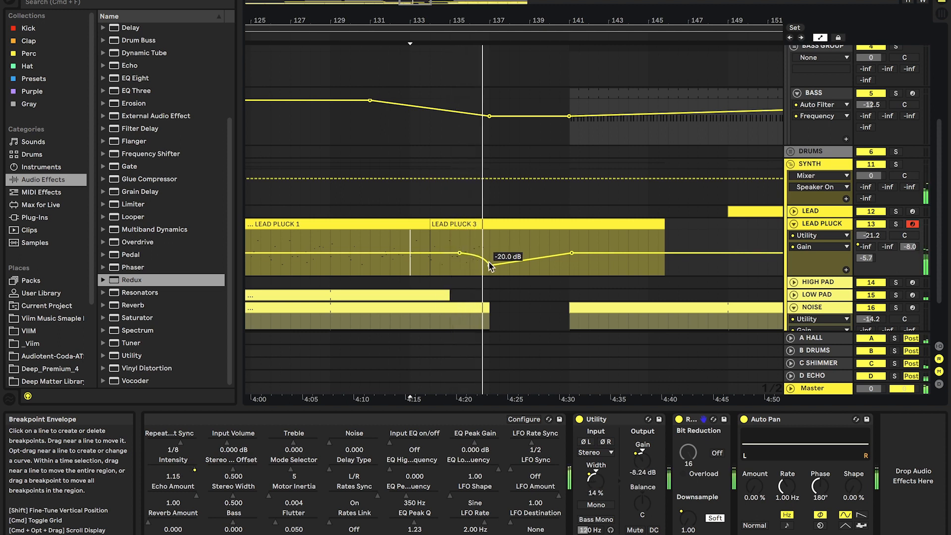
drag(490, 265, 530, 274)
click(512, 263)
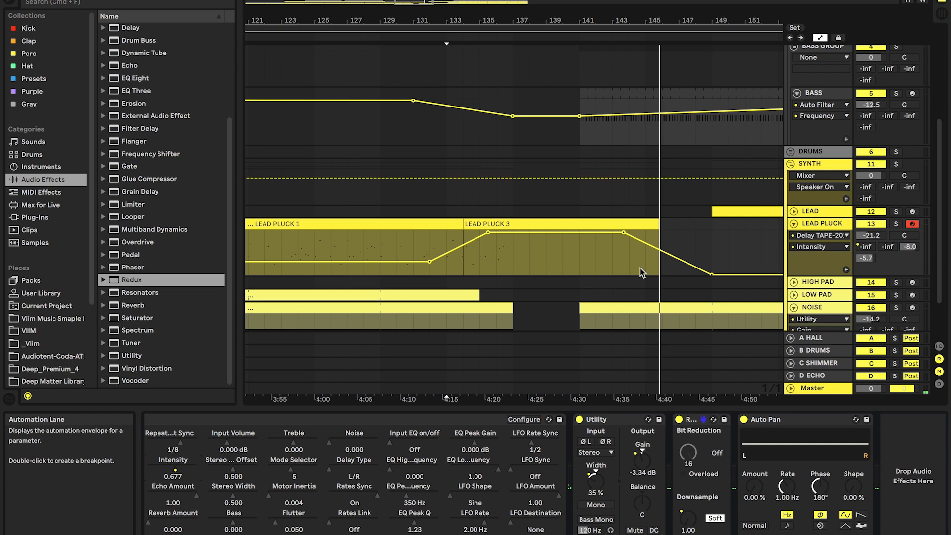
- Add a Compressor after Auto Pan, sidechained from KICK with the sidechain EQ on and the threshold at -34.2 dB
scroll(640, 273, down, 2)
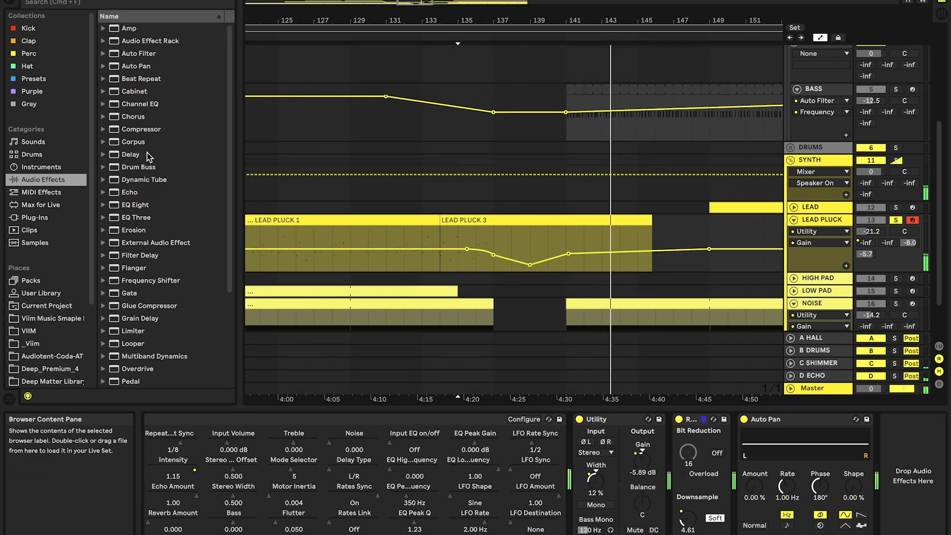
double_click(142, 129)
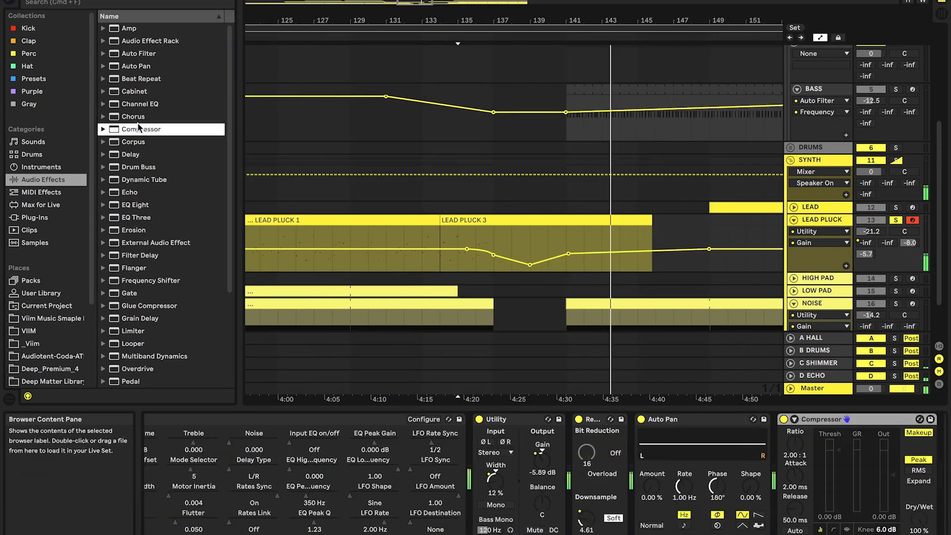
click(795, 420)
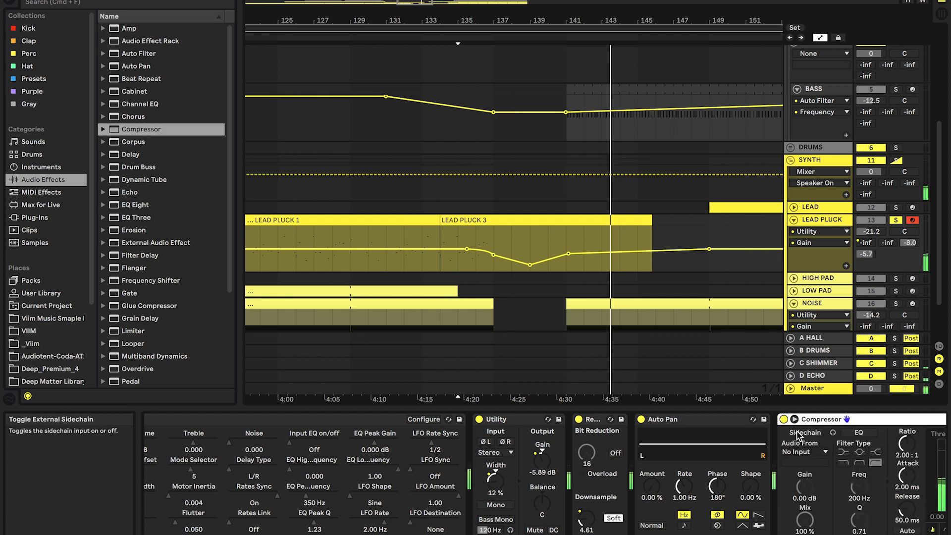
click(803, 452)
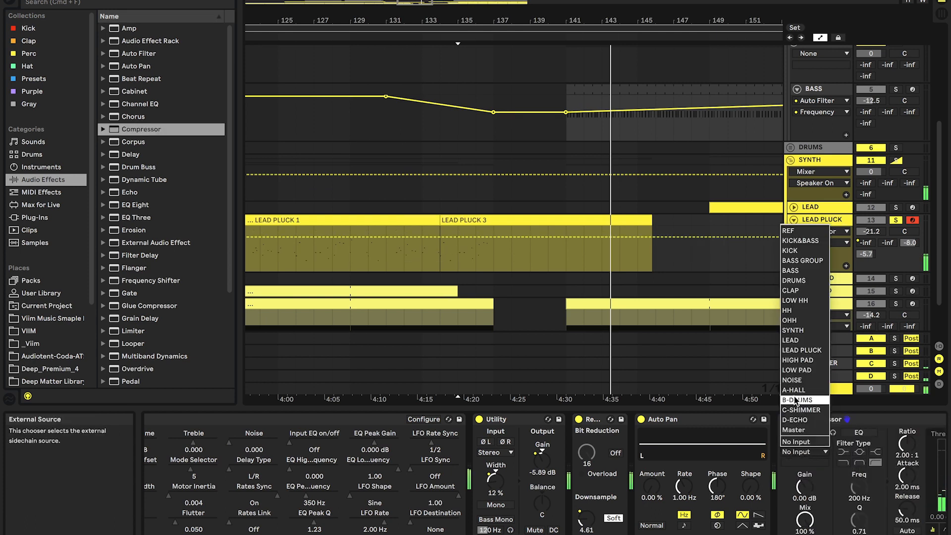
click(800, 250)
scroll(842, 485, right, 5)
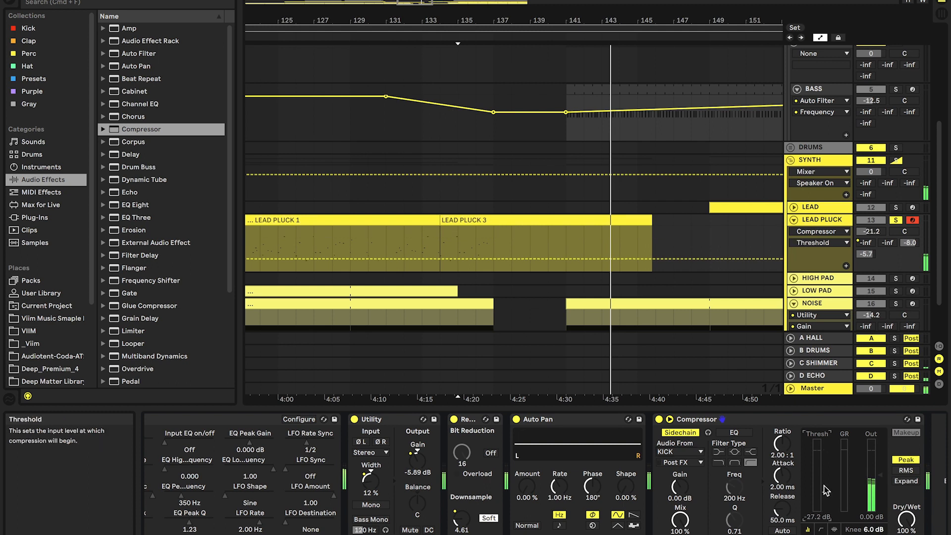
click(734, 432)
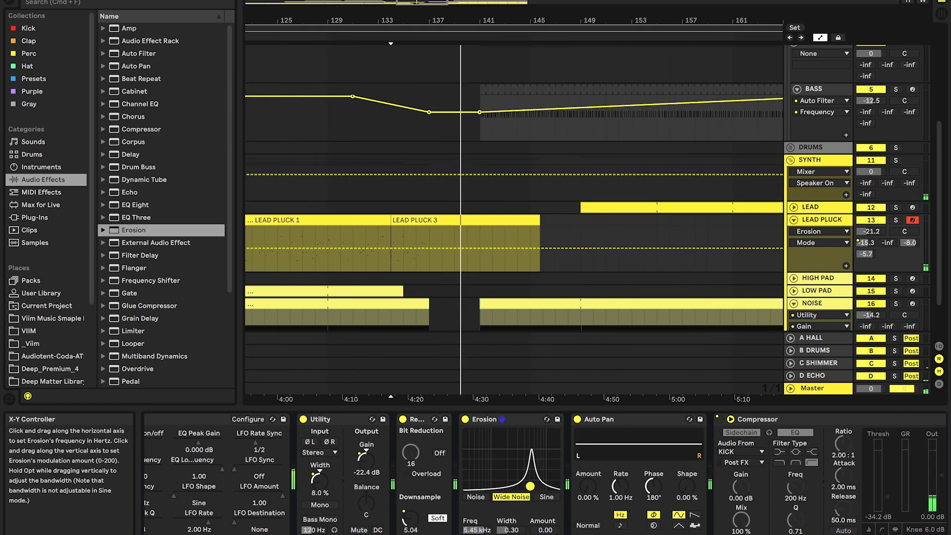
- Try Erosion at 16.4 kHz on LEAD PLUCK and bring up its Amount automation while the passage plays
drag(530, 487, 553, 486)
click(545, 530)
click(468, 269)
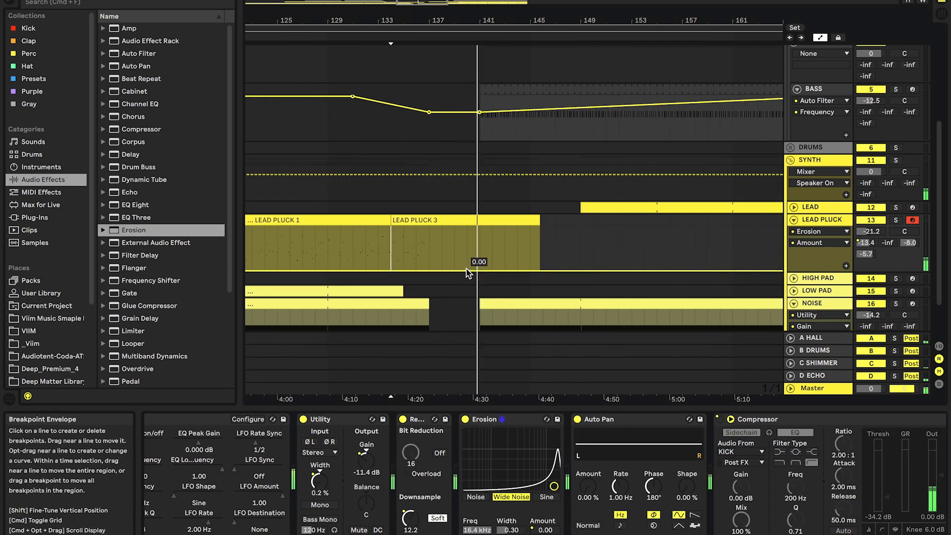
scroll(483, 268, up, 3)
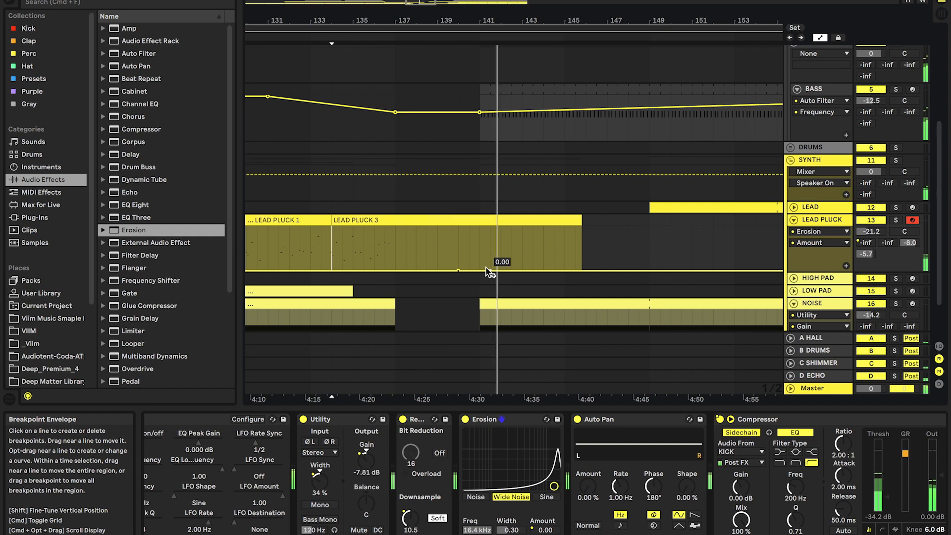
scroll(490, 271, down, 4)
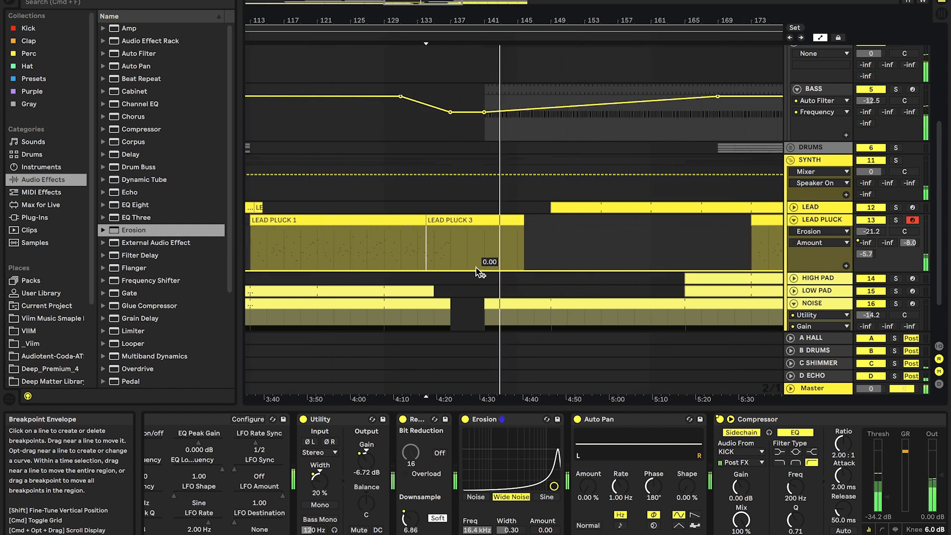
click(476, 271)
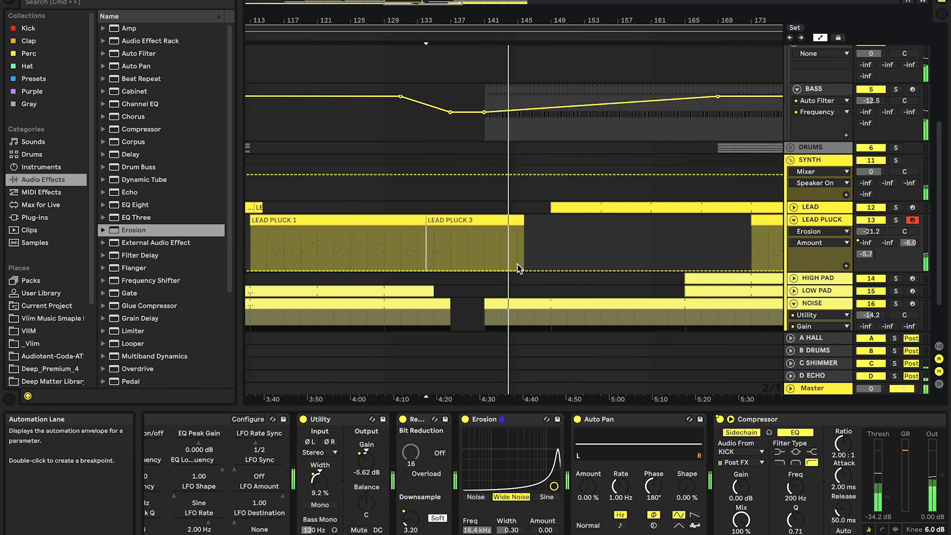
- Delete the Erosion effect from LEAD PLUCK's device chain
key(Delete)
scroll(513, 243, down, 3)
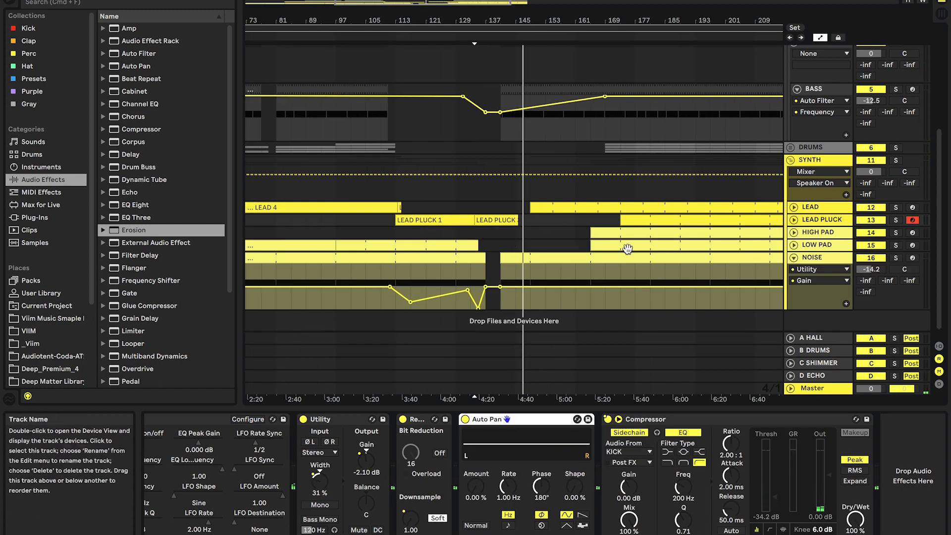
- Shorten the LEAD PLUCK 3 clip so that it ends at bar 141
click(794, 219)
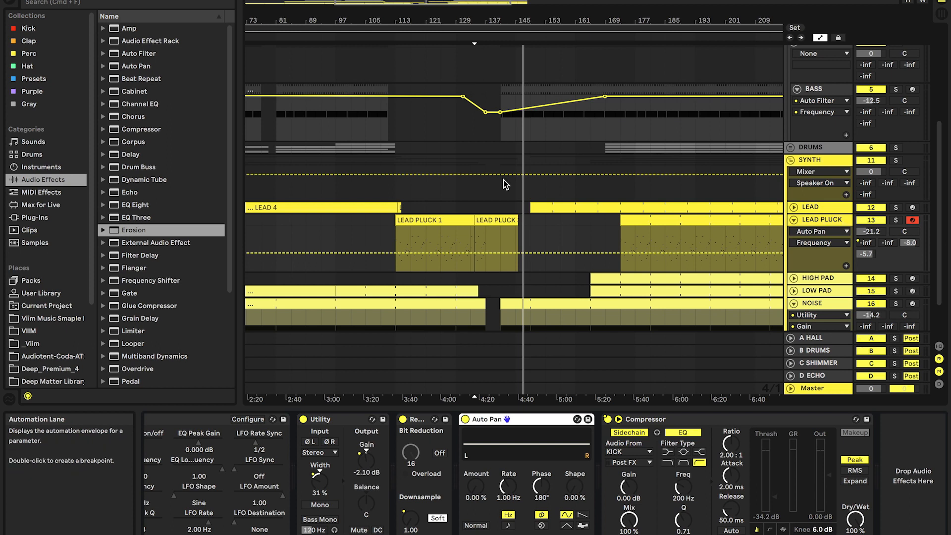
scroll(504, 179, up, 3)
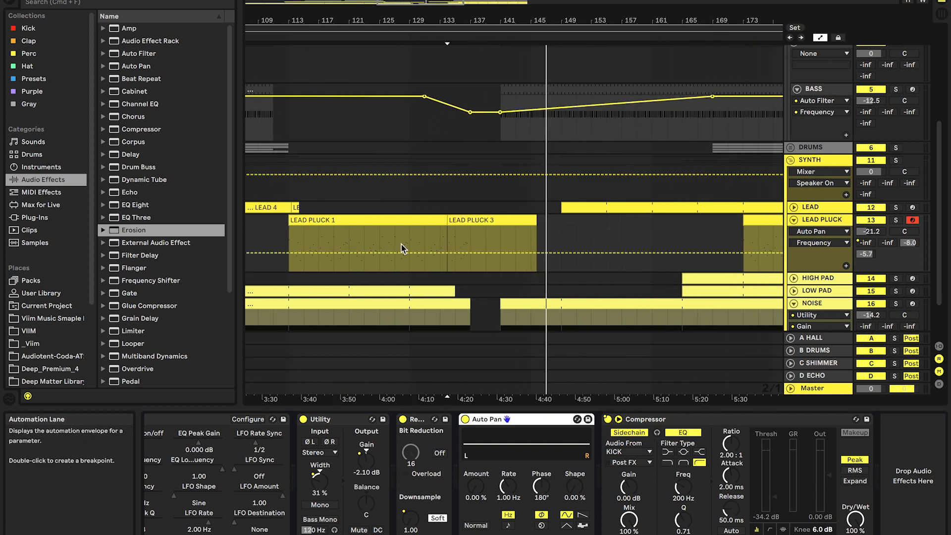
scroll(728, 257, down, 3)
scroll(539, 284, right, 1)
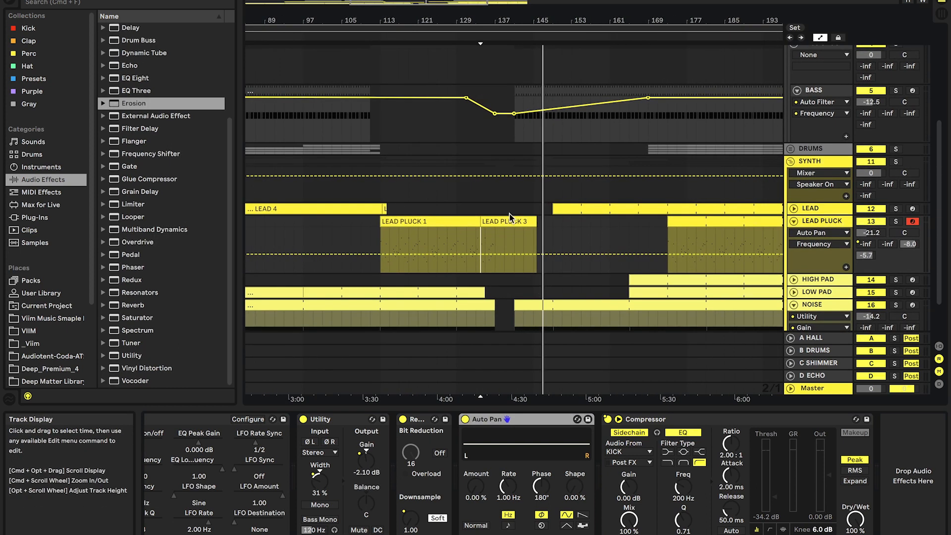
scroll(566, 223, up, 3)
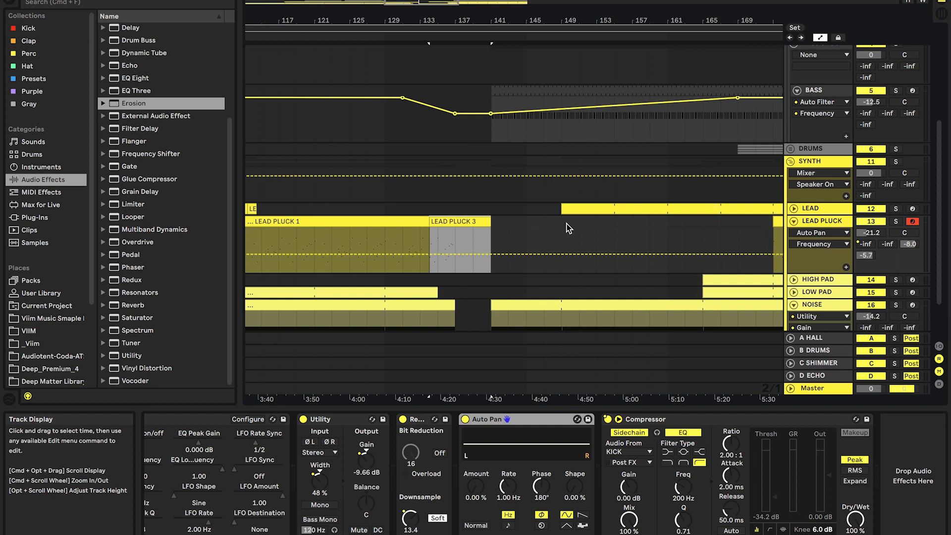
click(493, 200)
scroll(647, 158, right, 2)
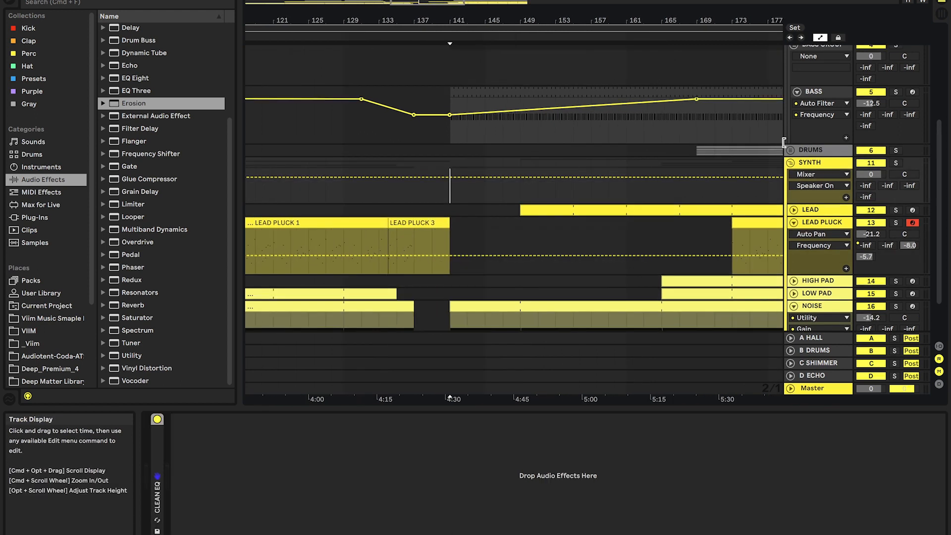
- Unfold the DRUMS group and stagger the clip starts: LOW HH at bar 149, OHH at 157, HH at 165 and CLAP at 173
click(791, 150)
drag(697, 209, 520, 213)
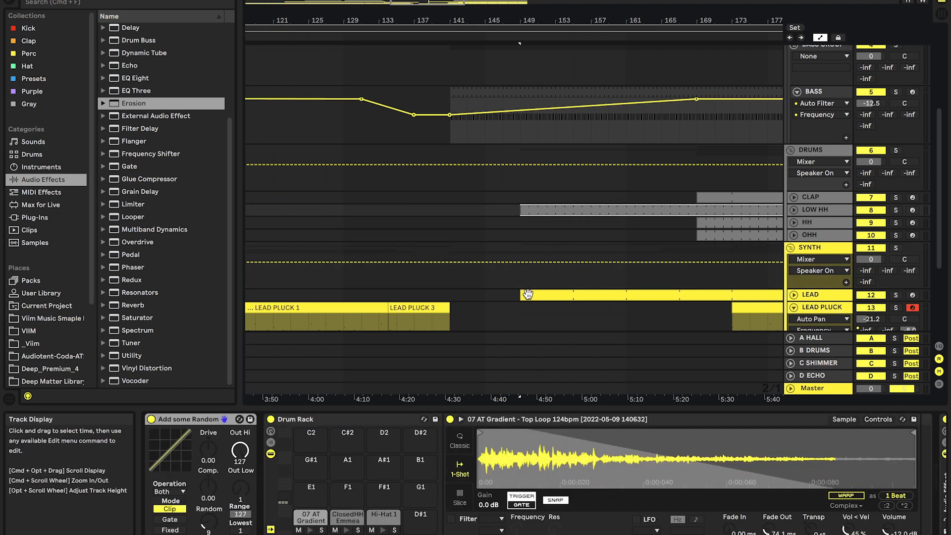
click(587, 295)
scroll(590, 228, right, 5)
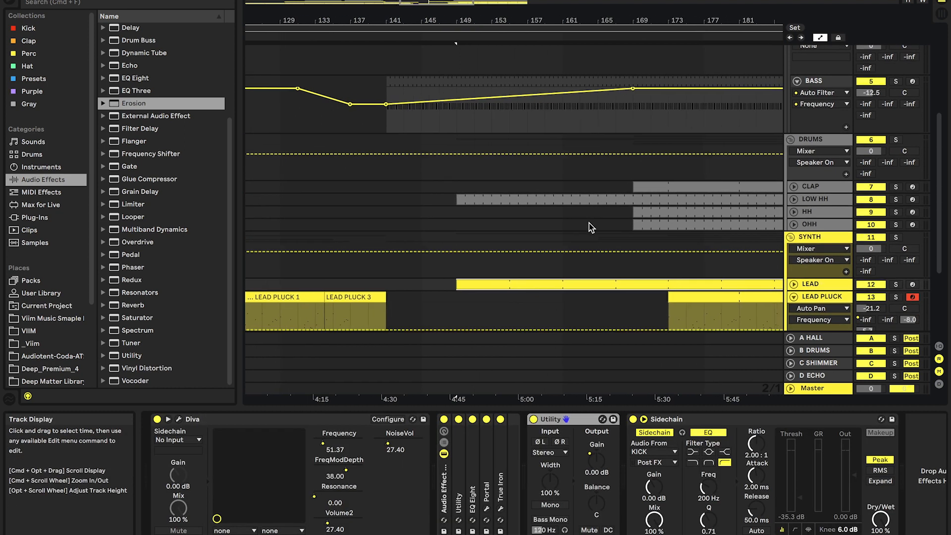
drag(620, 224, 573, 225)
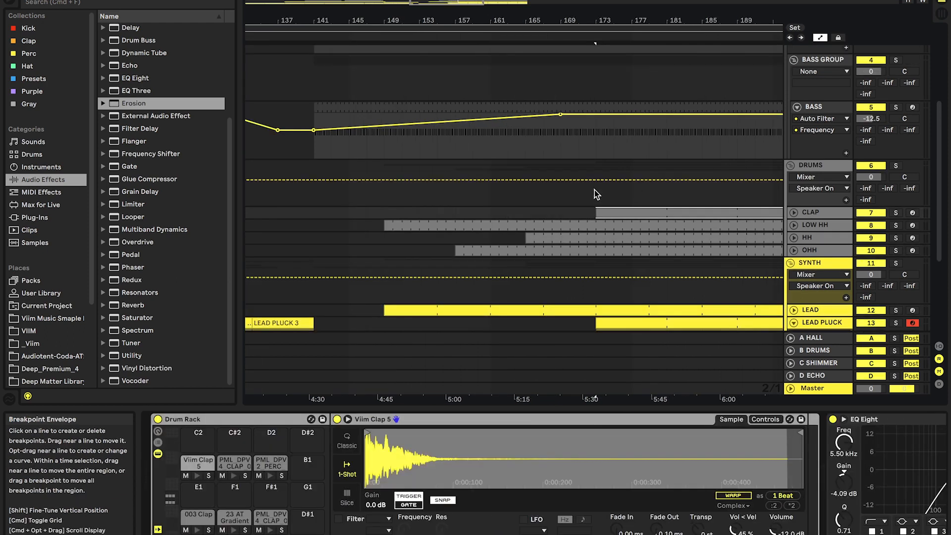
- Split the BASS clip and cut an eight-bar gap in it from bar 173 to bar 181
scroll(594, 190, down, 4)
scroll(595, 191, up, 4)
scroll(574, 206, up, 1)
scroll(580, 218, up, 3)
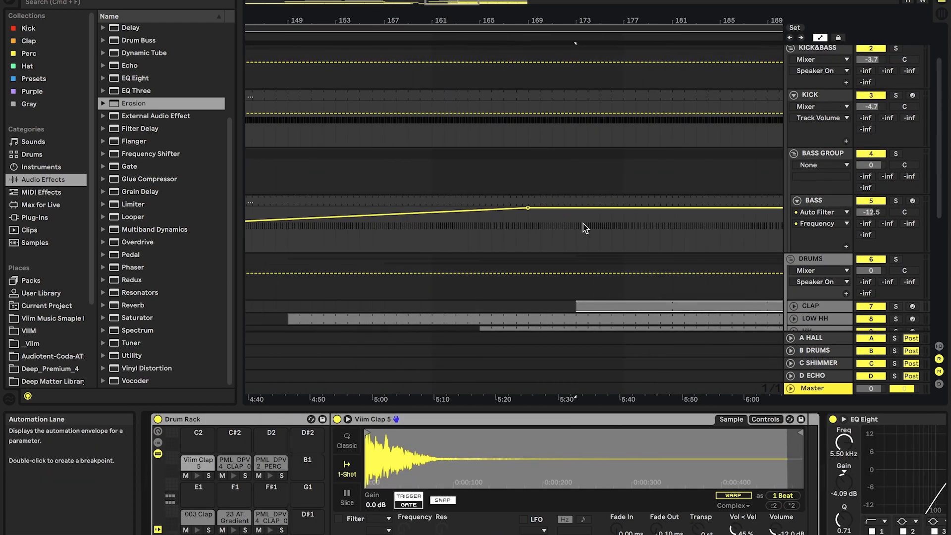
click(581, 227)
scroll(582, 228, up, 1)
scroll(583, 229, down, 2)
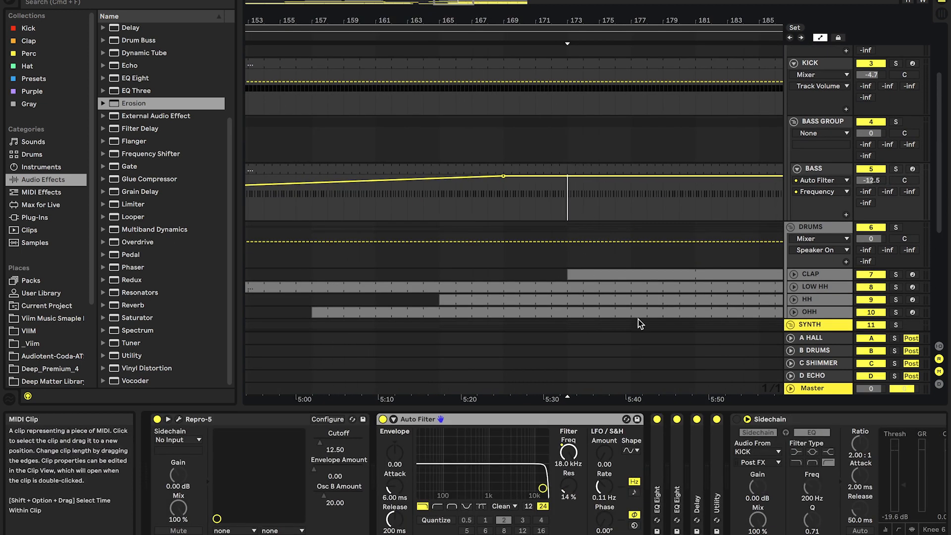
scroll(588, 275, down, 2)
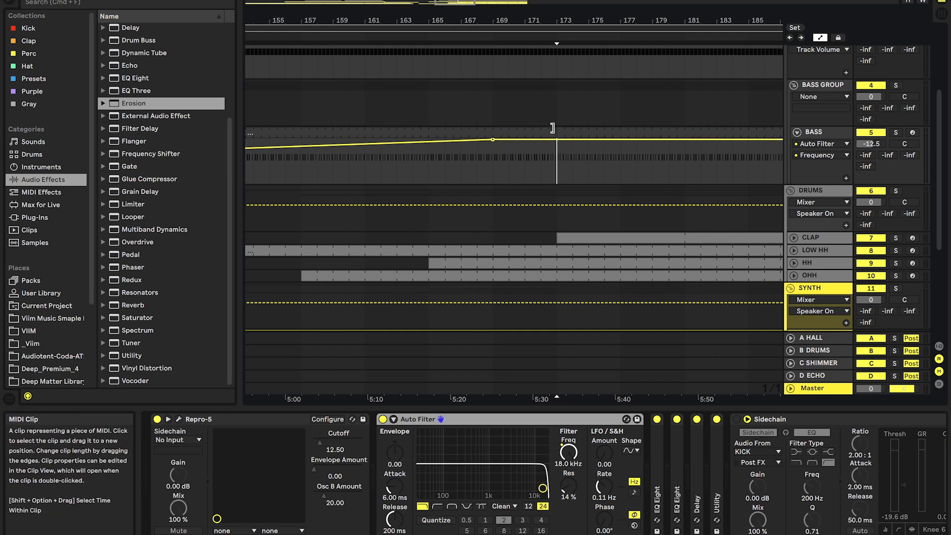
mouse_move(562, 129)
mouse_down()
mouse_move(633, 134)
mouse_move(556, 136)
mouse_up()
scroll(629, 148, up, 5)
click(629, 147)
key(super+e)
- Remove the LEAD PLUCK, HIGH PAD, LOW PAD and CLAP material from bar 181 onward
drag(559, 310, 693, 155)
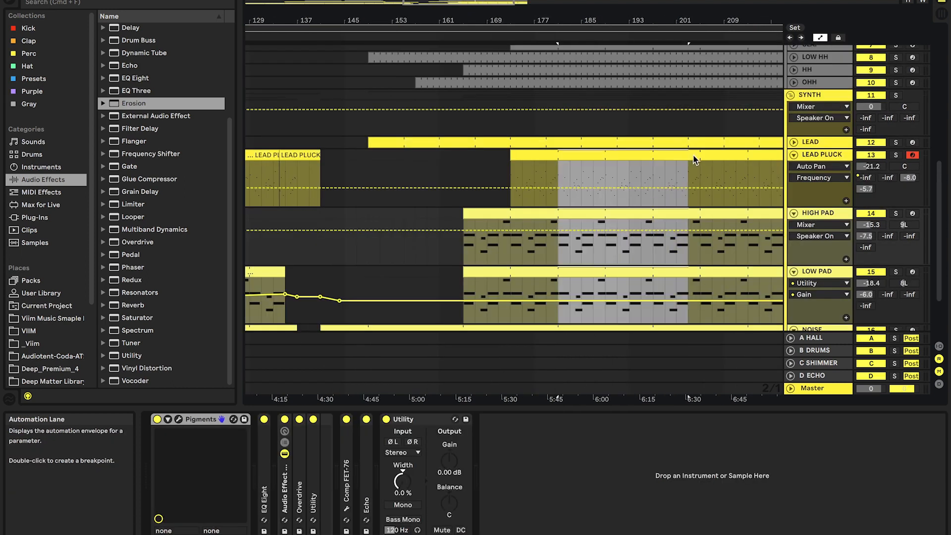
key(Delete)
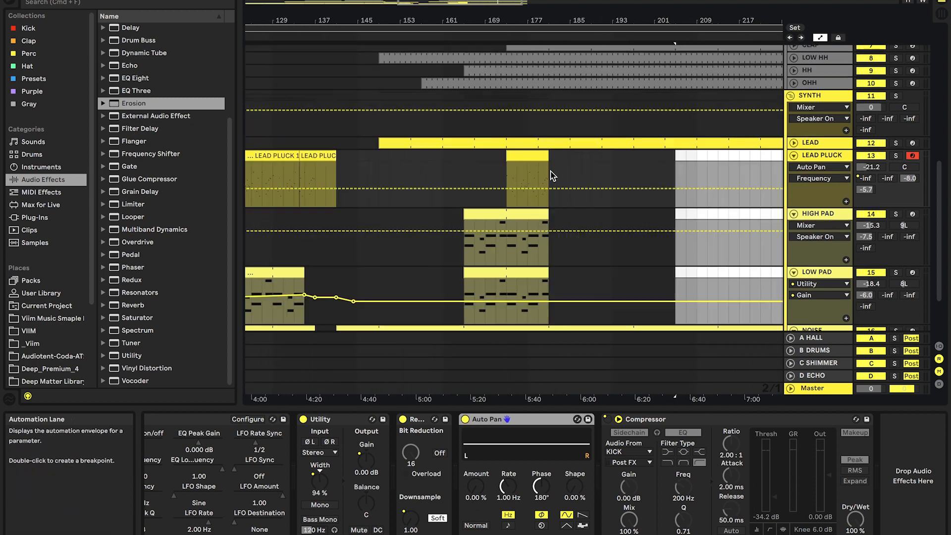
scroll(551, 173, up, 5)
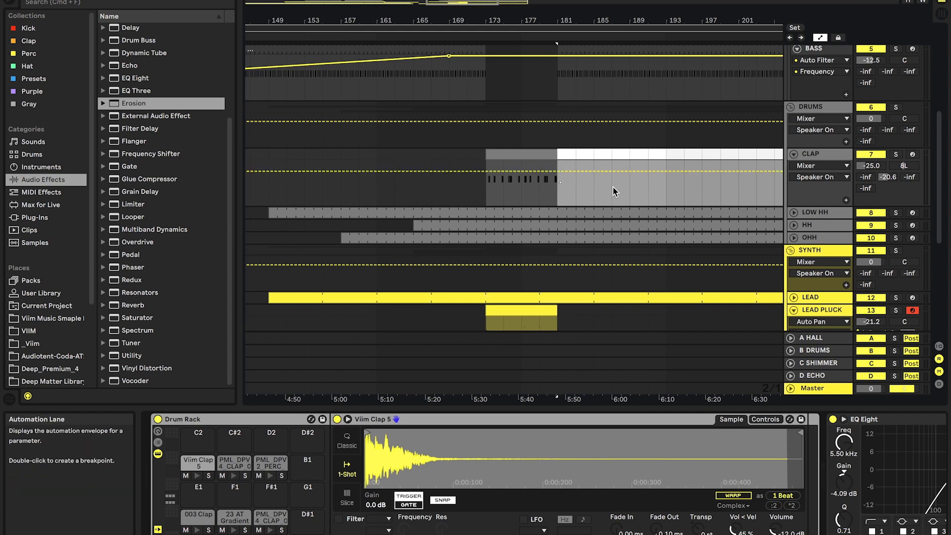
scroll(612, 186, down, 4)
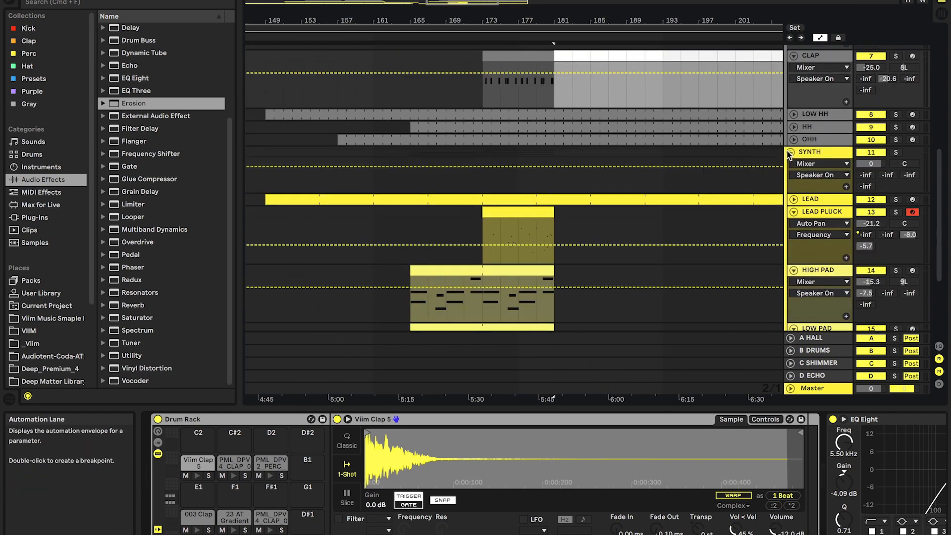
- Split the HH clip at bar 181, deactivate the part after it, and fold the HH and CLAP tracks
click(794, 127)
click(585, 160)
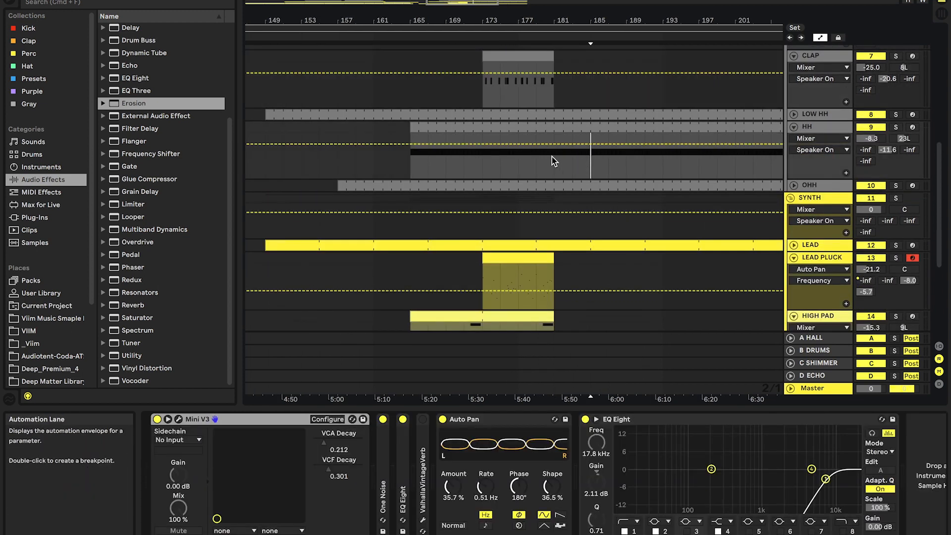
click(572, 123)
key(0)
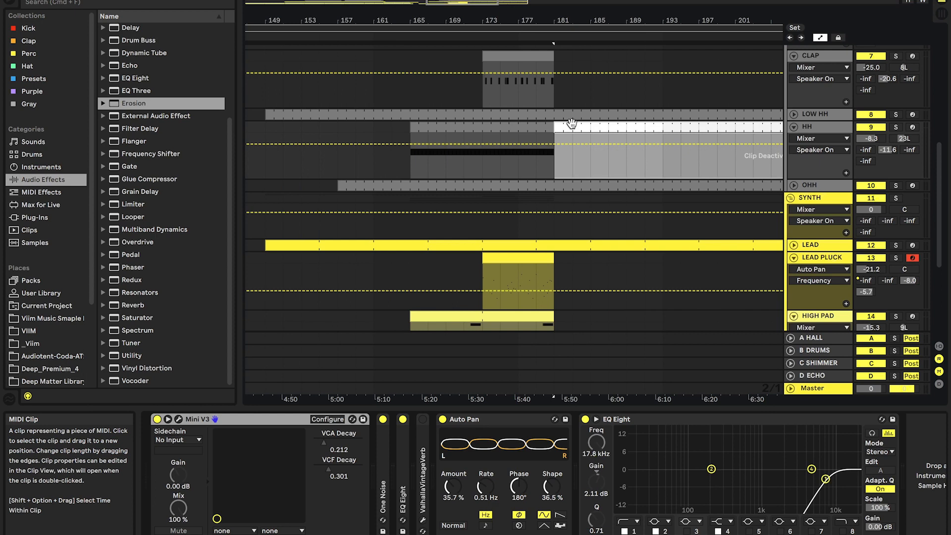
scroll(572, 123, down, 4)
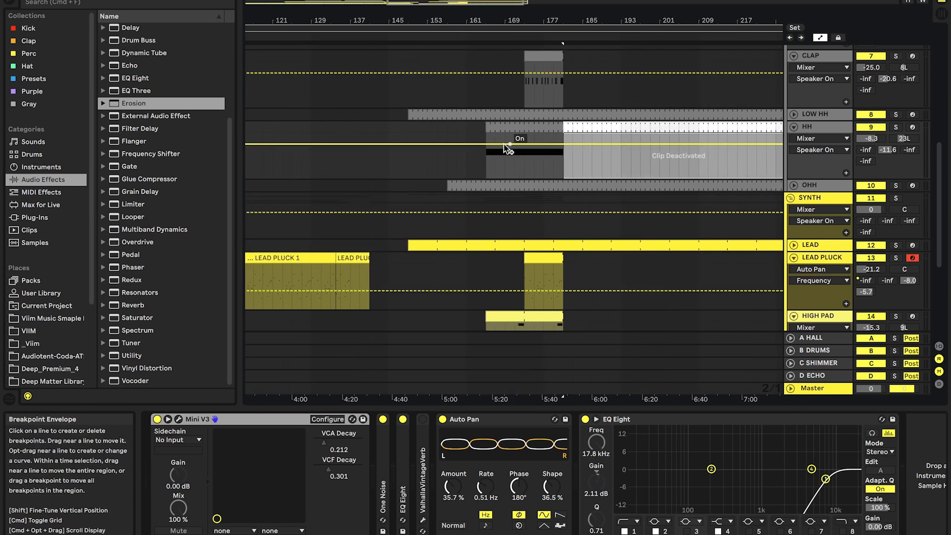
click(794, 127)
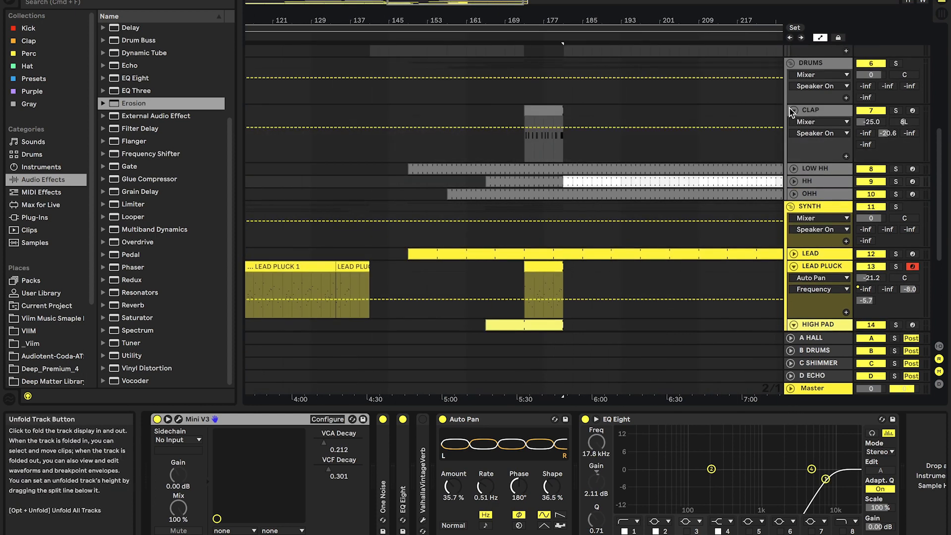
click(791, 108)
- Unfold LEAD and shape its Utility Gain automation to dip at bar 149 and recover by about bar 162
scroll(620, 202, up, 3)
click(842, 208)
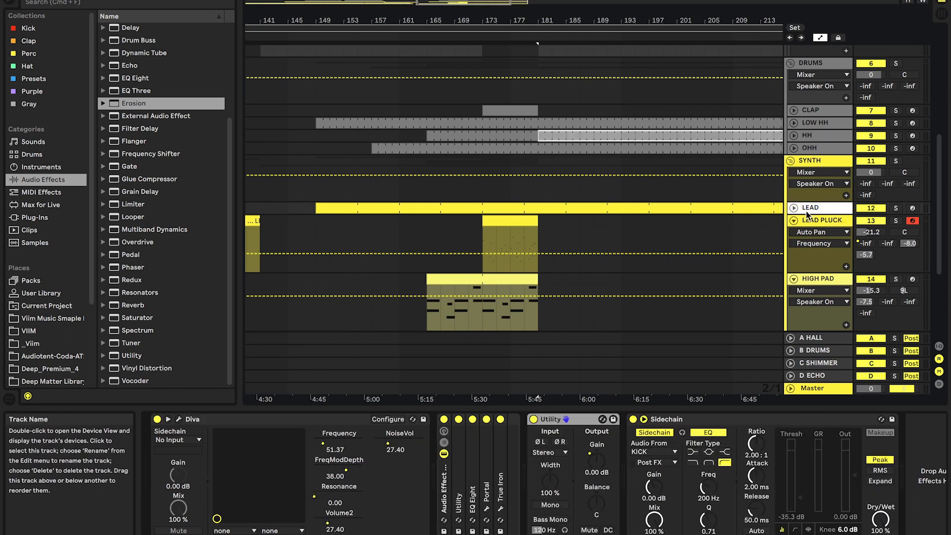
click(794, 208)
scroll(474, 256, down, 3)
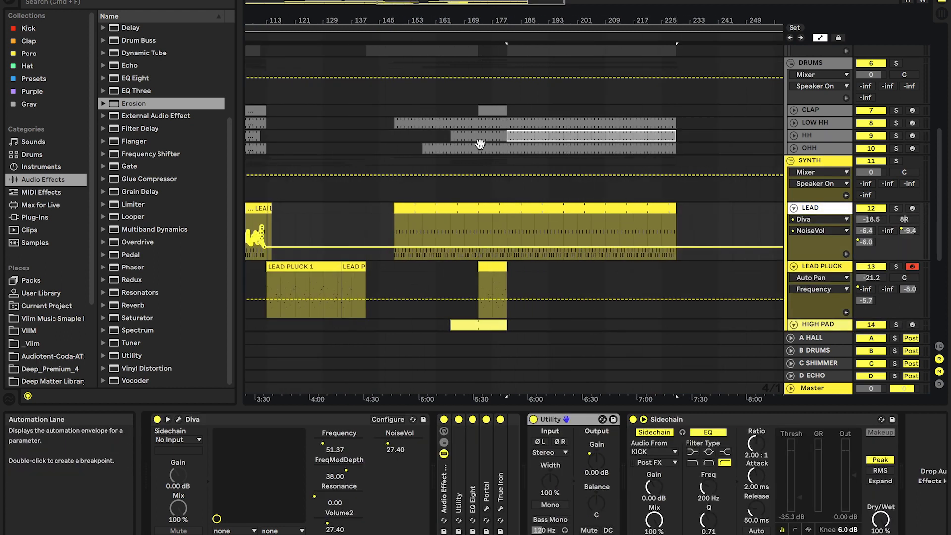
scroll(449, 182, up, 2)
scroll(448, 183, left, 1)
scroll(388, 299, up, 3)
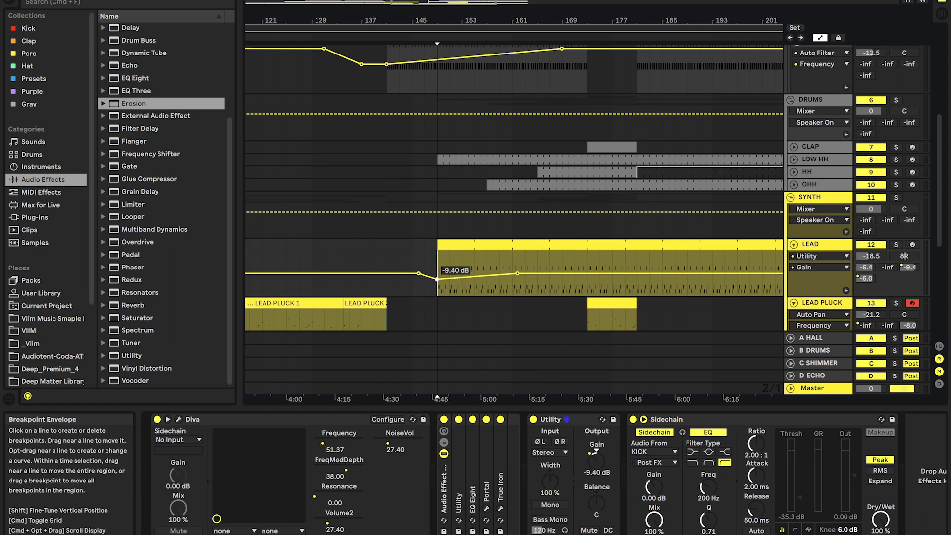
- Show Diva's Frequency automation on LEAD, review the LEAD 4 section's curve, and lower Frequency to 30.00 at bar 149
click(323, 441)
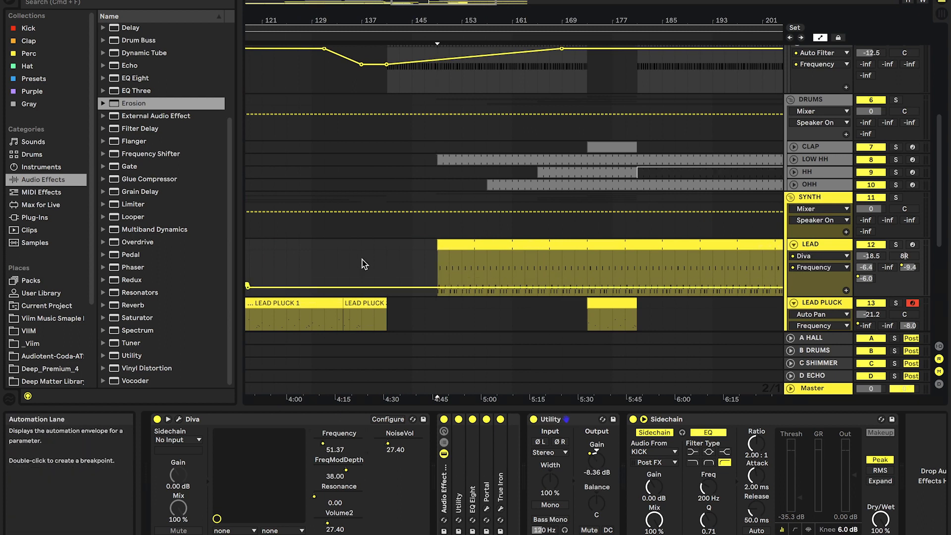
scroll(361, 260, down, 3)
scroll(362, 260, left, 3)
scroll(500, 251, up, 1)
scroll(476, 251, left, 3)
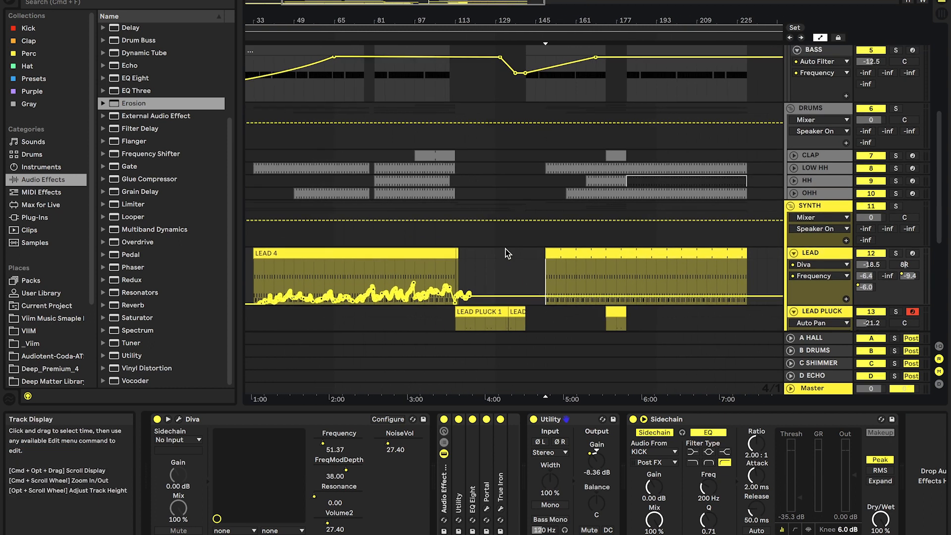
scroll(413, 280, left, 1)
scroll(414, 280, up, 1)
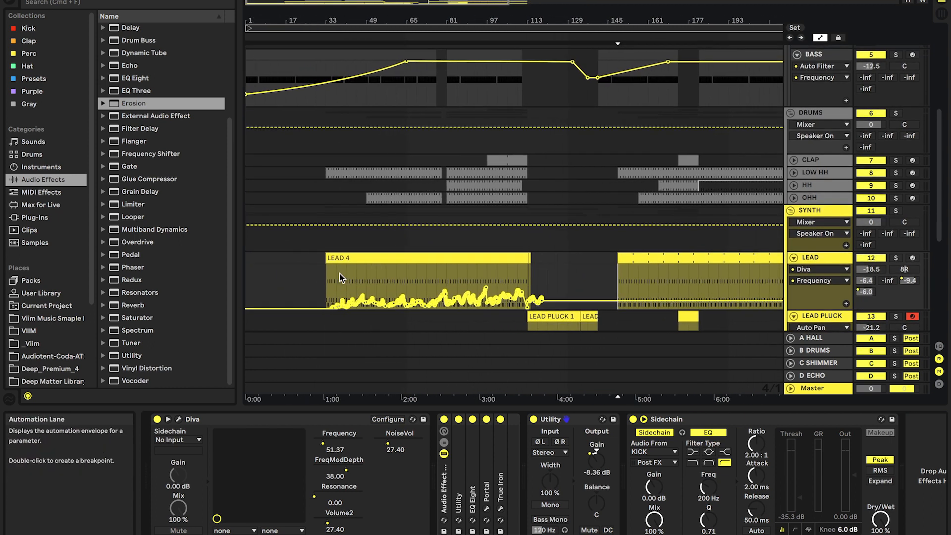
scroll(389, 280, right, 3)
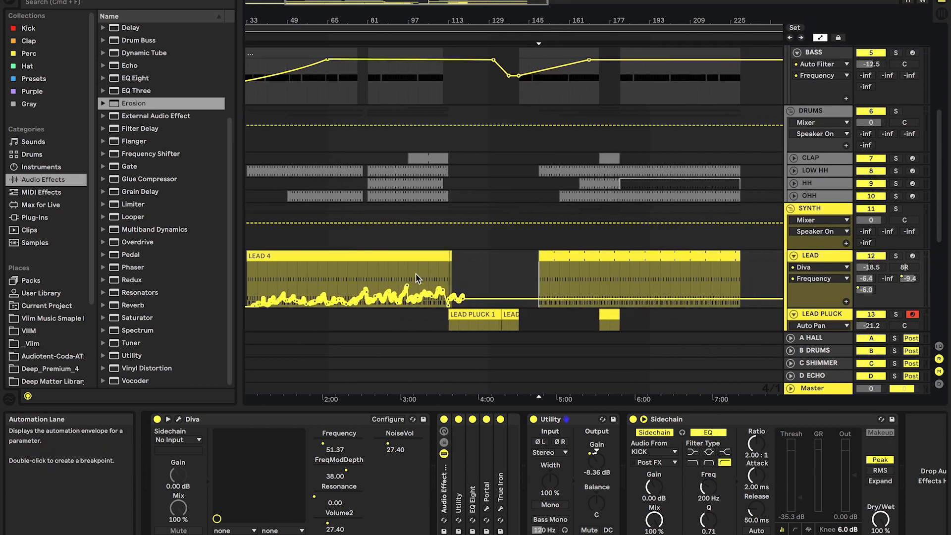
scroll(414, 277, down, 2)
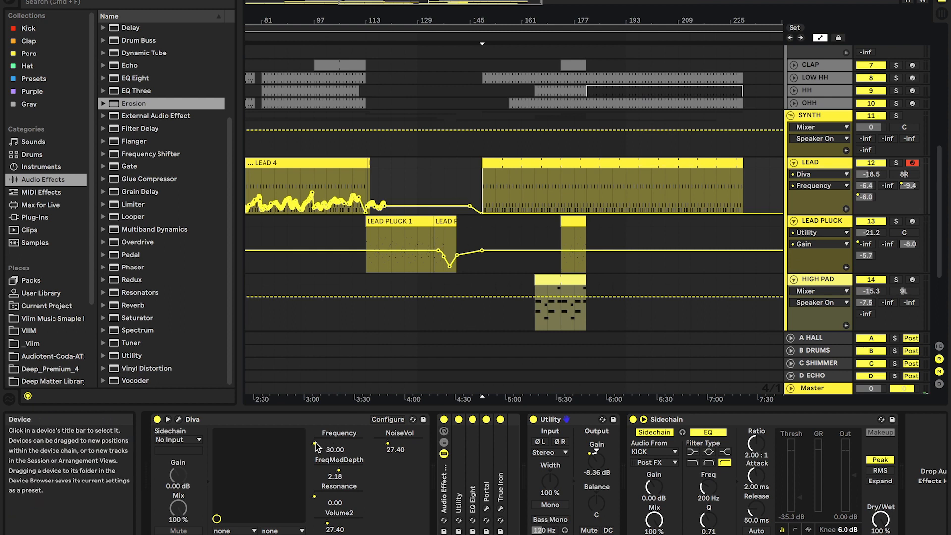
- Record Diva's Frequency movement on LEAD from bar 149 to about bar 199, plus NoiseVol swells between about bars 171 and 184
key(space)
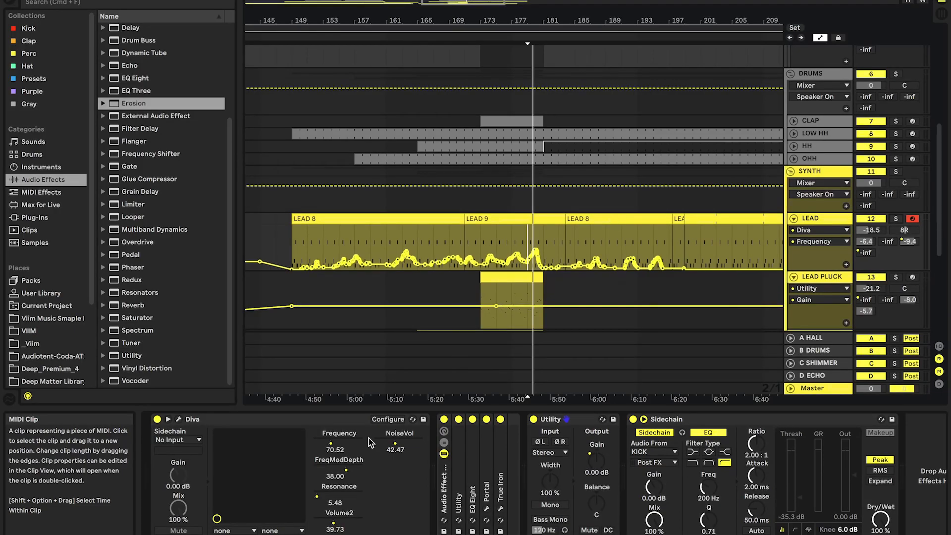
drag(341, 466, 348, 472)
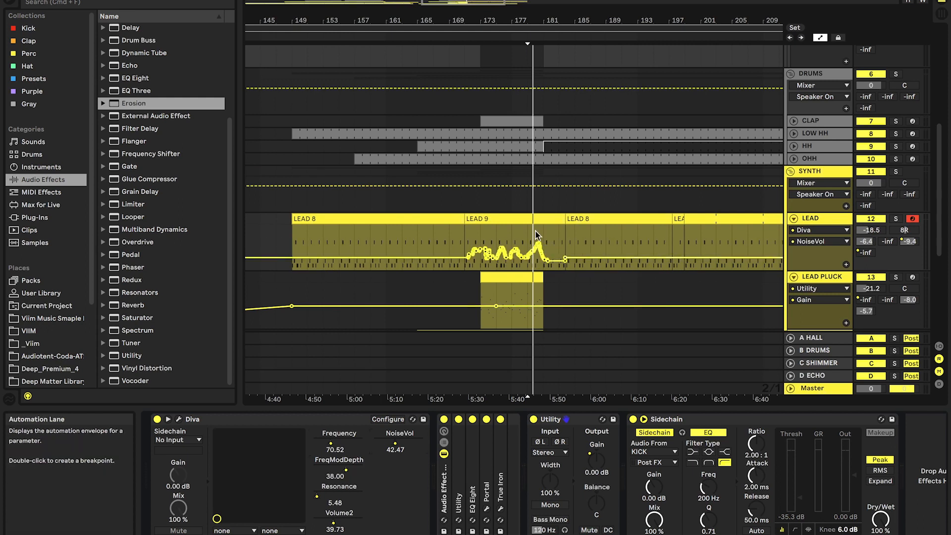
scroll(537, 236, up, 3)
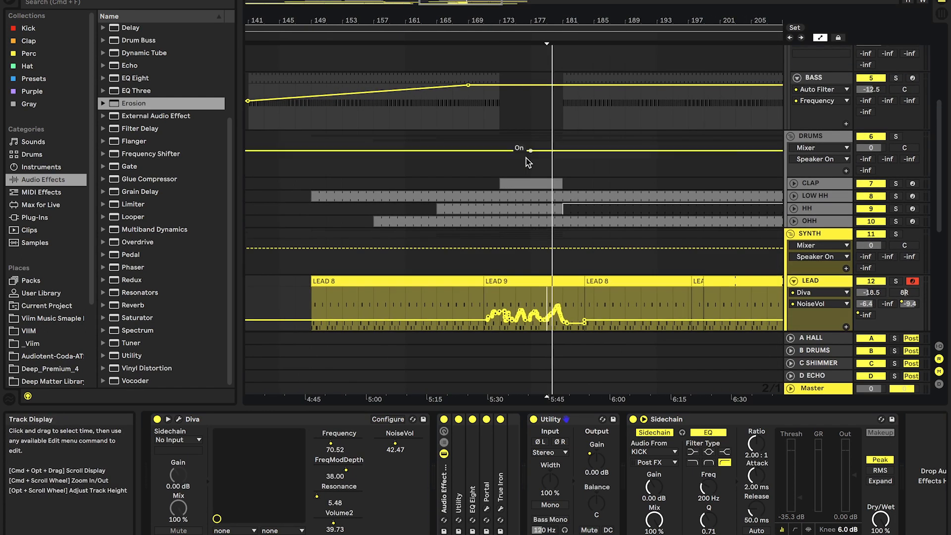
- Shorten the BASS clip and the CLAP clip before bar 181 so that both end at bar 179
scroll(537, 157, up, 3)
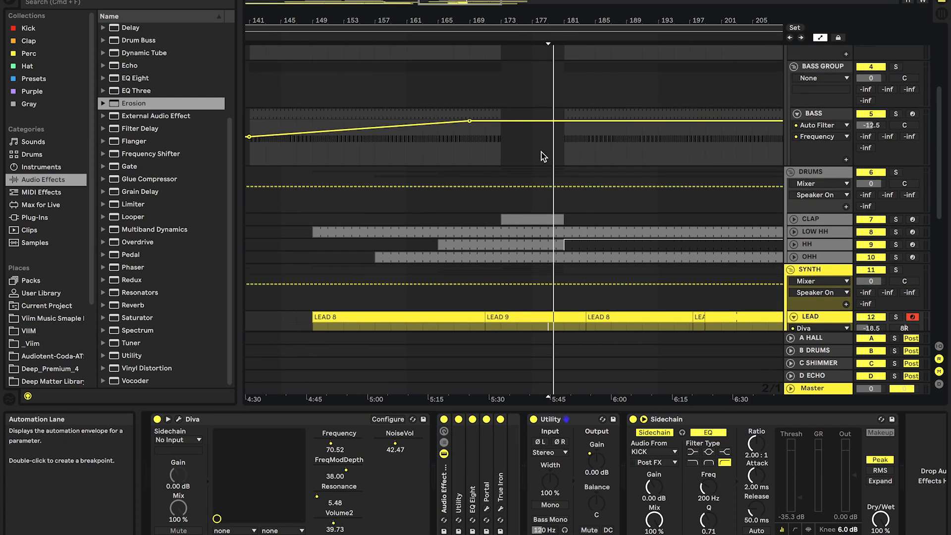
scroll(542, 153, up, 3)
drag(477, 115, 527, 116)
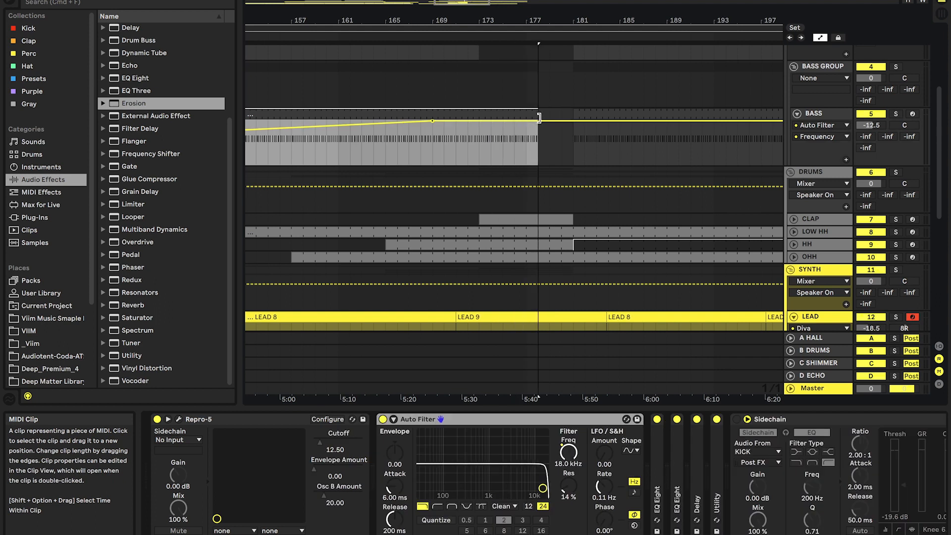
scroll(489, 168, up, 4)
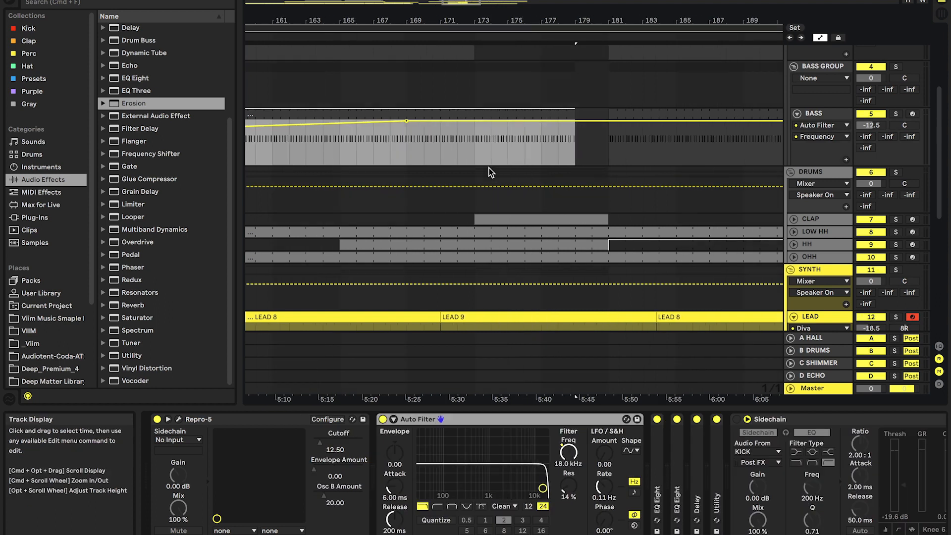
scroll(523, 140, down, 3)
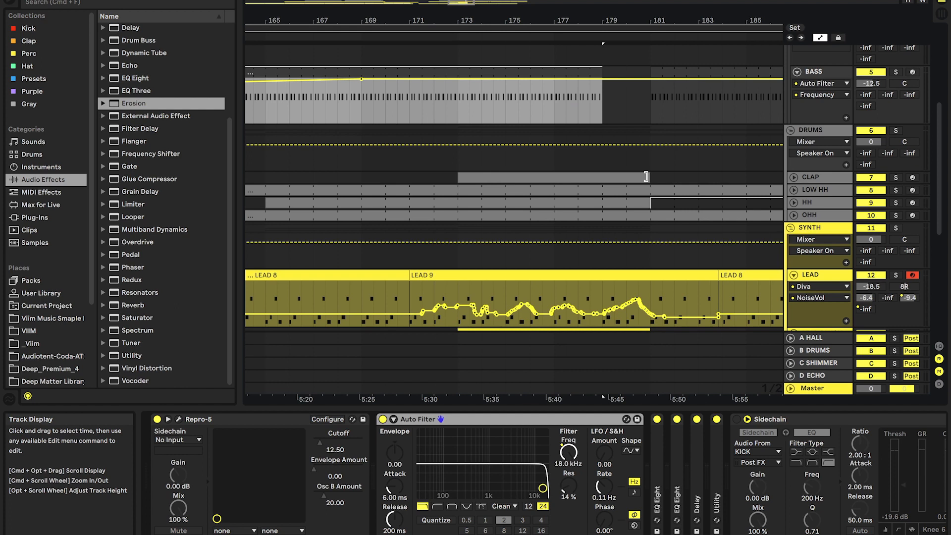
drag(646, 175, 614, 176)
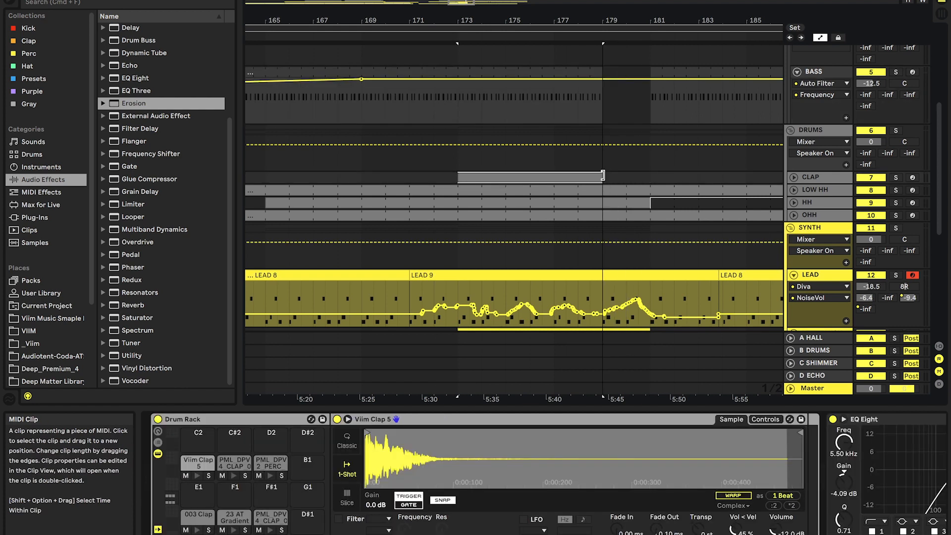
- End the HH clip at bar 179 and clear the LOW HH and OHH tracks from bar 179 to 181
click(567, 161)
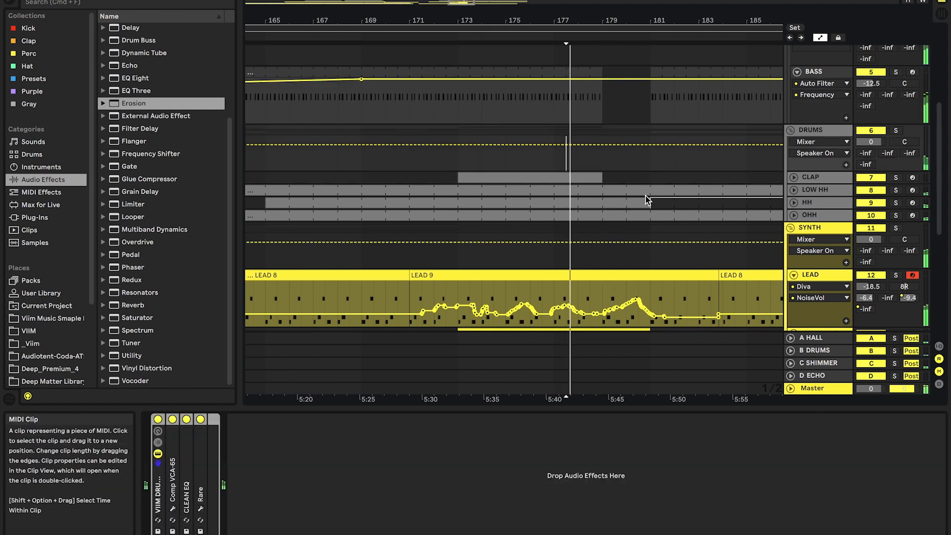
drag(647, 200, 604, 198)
scroll(610, 202, down, 5)
scroll(623, 200, up, 5)
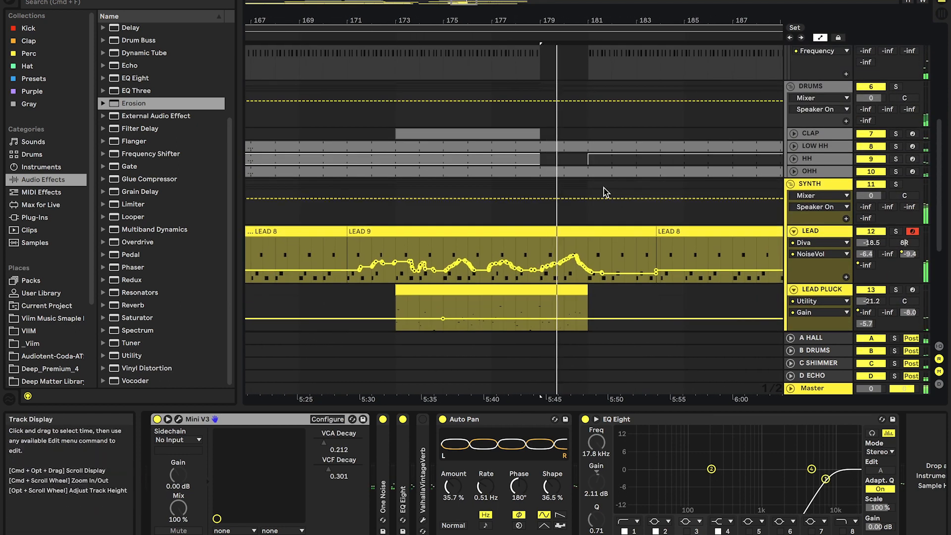
drag(589, 187, 548, 146)
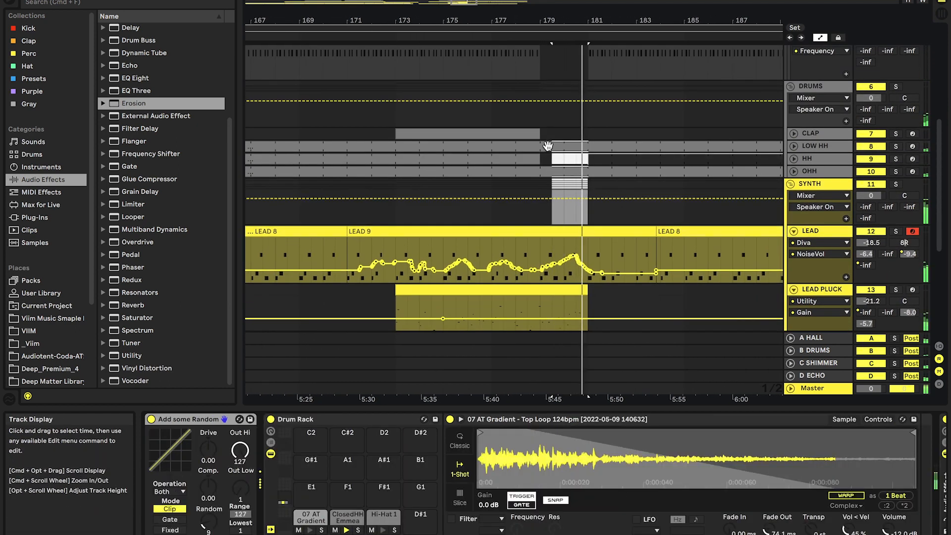
click(545, 170)
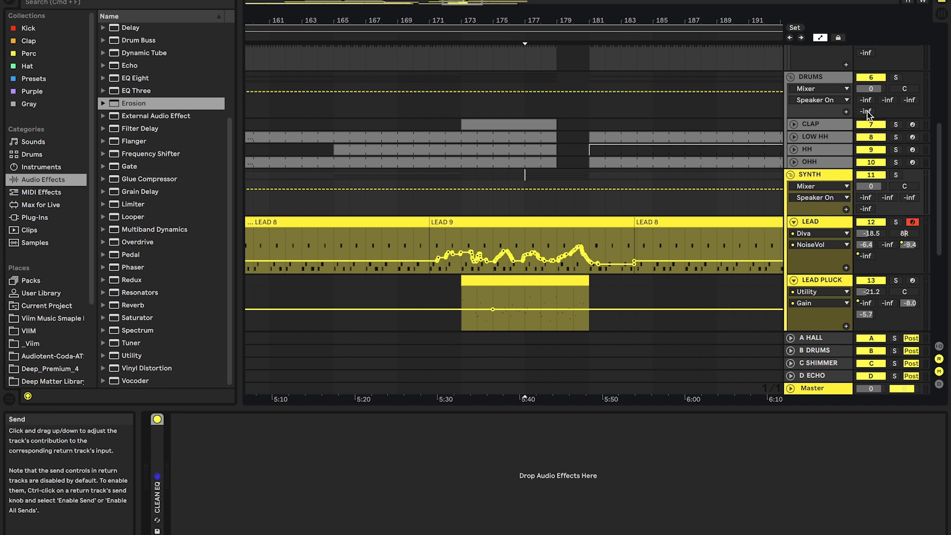
- Draw C-SHIMMER send automation on DRUMS, rising from bar 177 to 0.0 dB at bar 179 and falling to -inf at bar 180
click(906, 101)
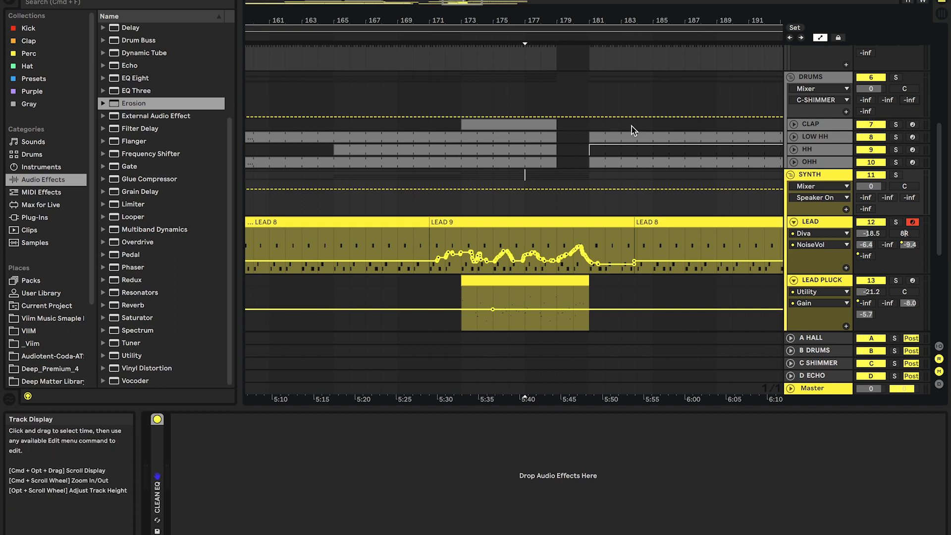
click(525, 116)
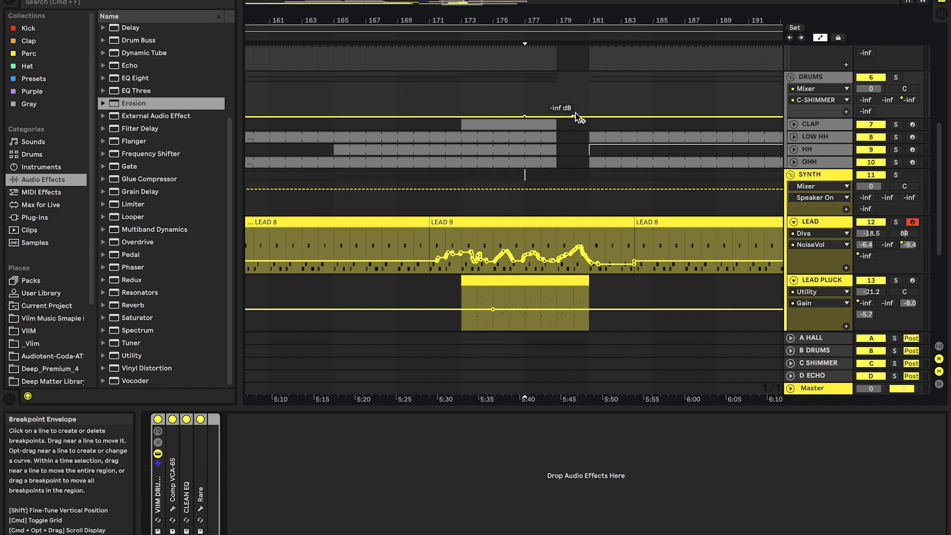
click(527, 86)
drag(544, 97, 533, 143)
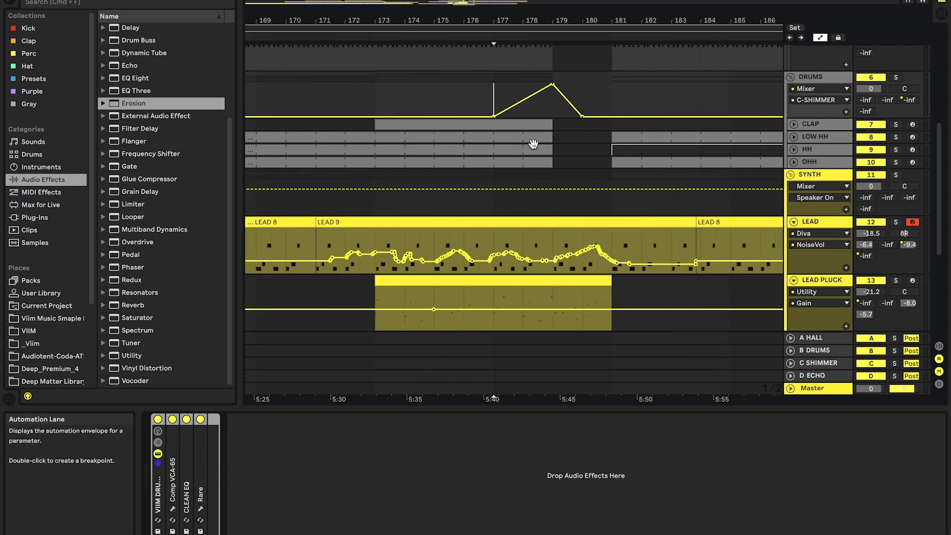
- Solo the DRUMS group and play from about bar 178 to audition the shimmer send
click(535, 108)
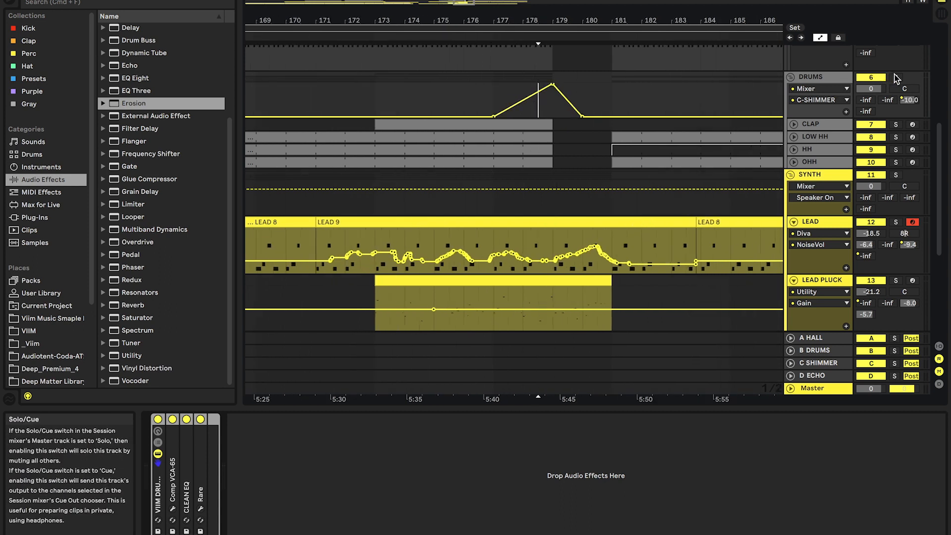
click(896, 77)
key(space)
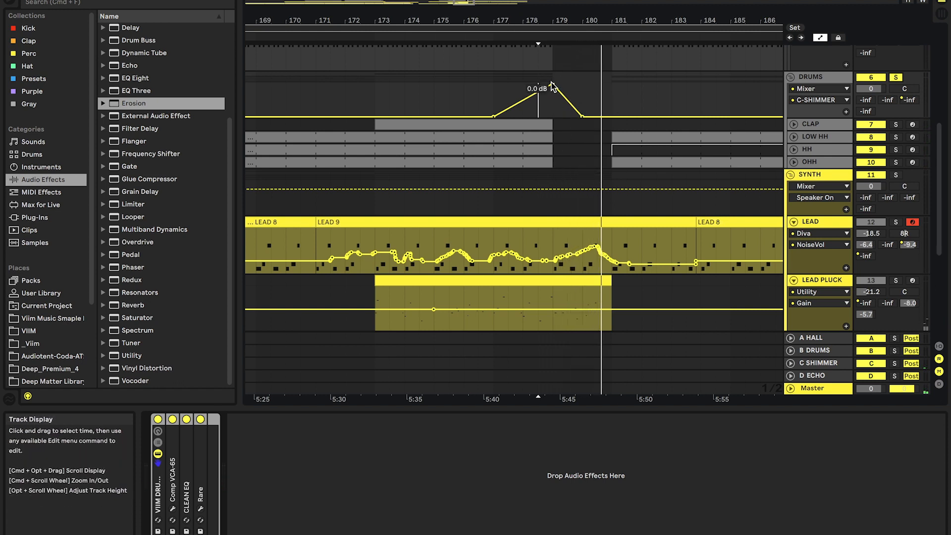
- Split the KICK clip at bar 157 and cut a half-bar gap just before it
scroll(579, 137, down, 2)
scroll(566, 113, down, 3)
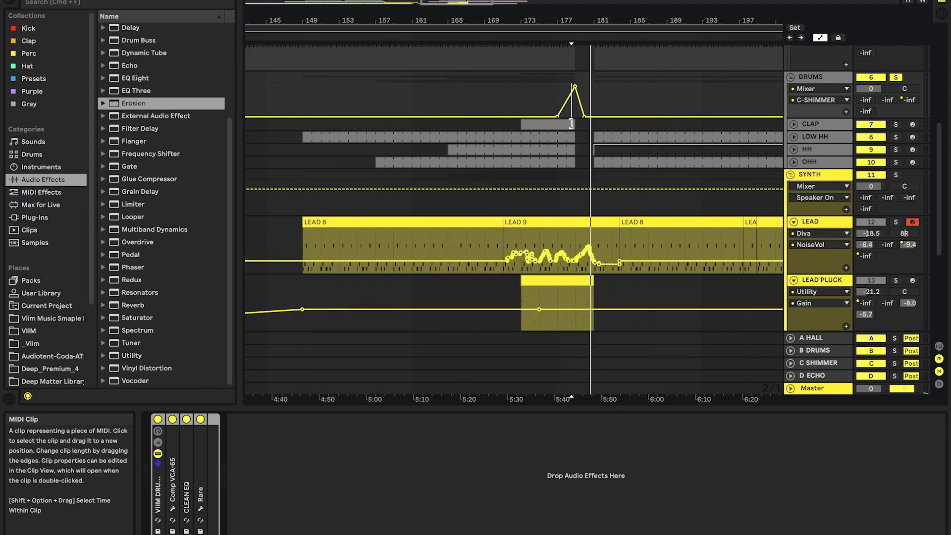
scroll(450, 181, up, 2)
scroll(451, 181, up, 4)
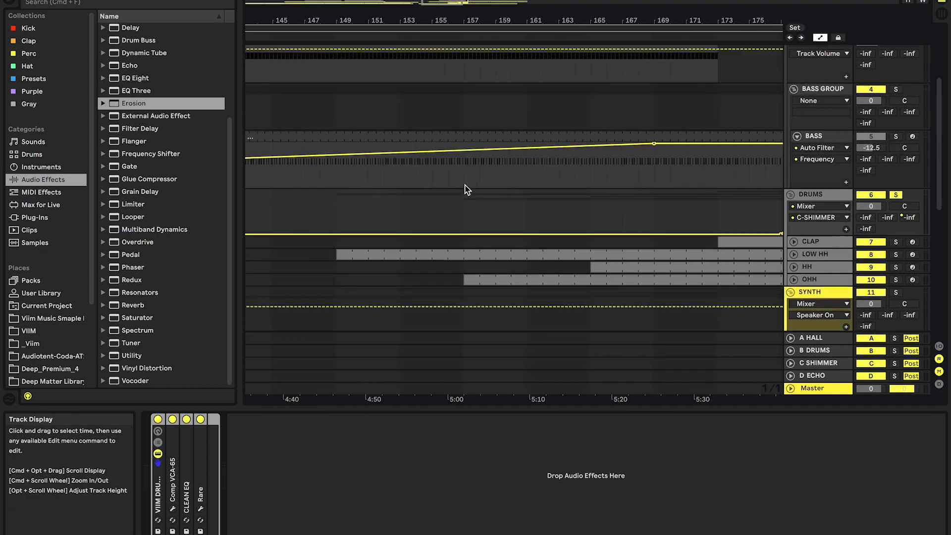
scroll(464, 189, up, 2)
click(477, 212)
click(479, 100)
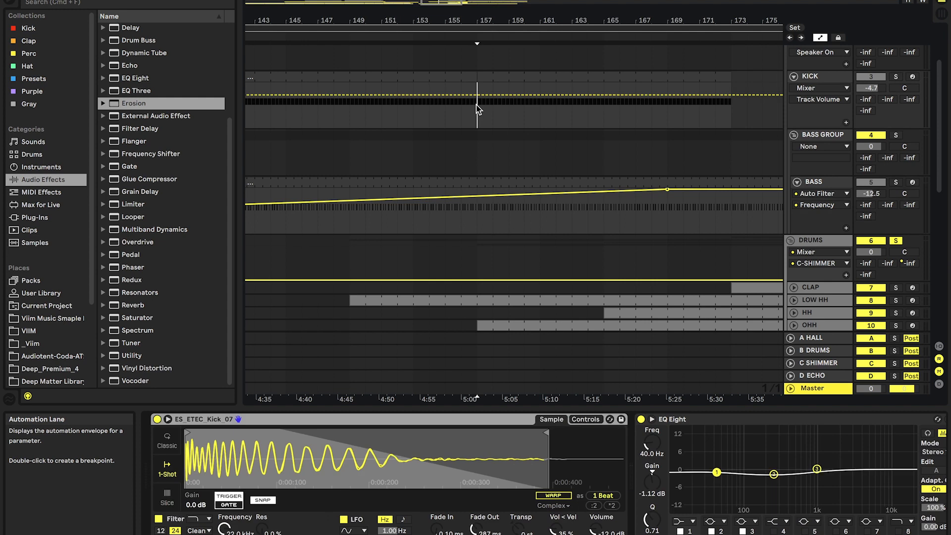
scroll(473, 82, up, 3)
scroll(471, 76, down, 3)
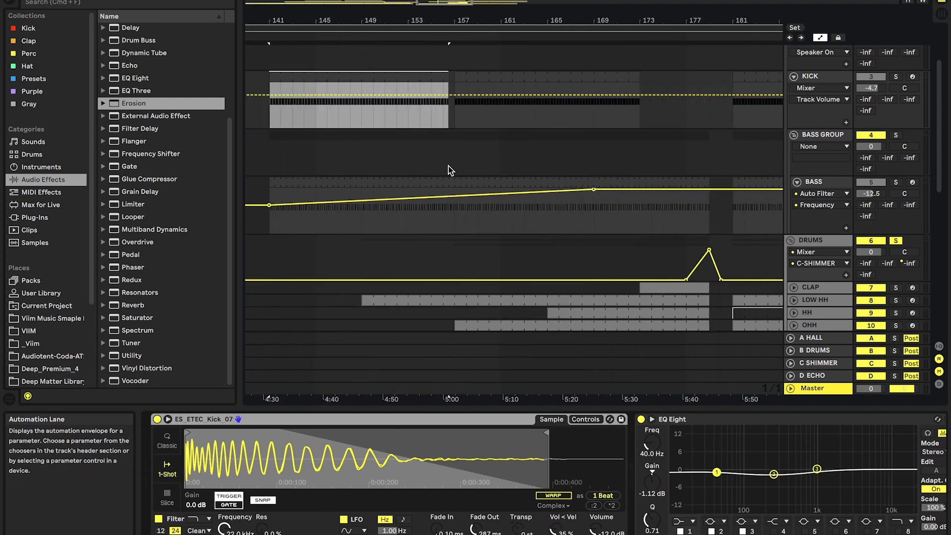
- Unsolo DRUMS and play from about bar 155 to audition the KICK gap and check the BASS filter automation
click(436, 133)
scroll(436, 133, up, 2)
key(space)
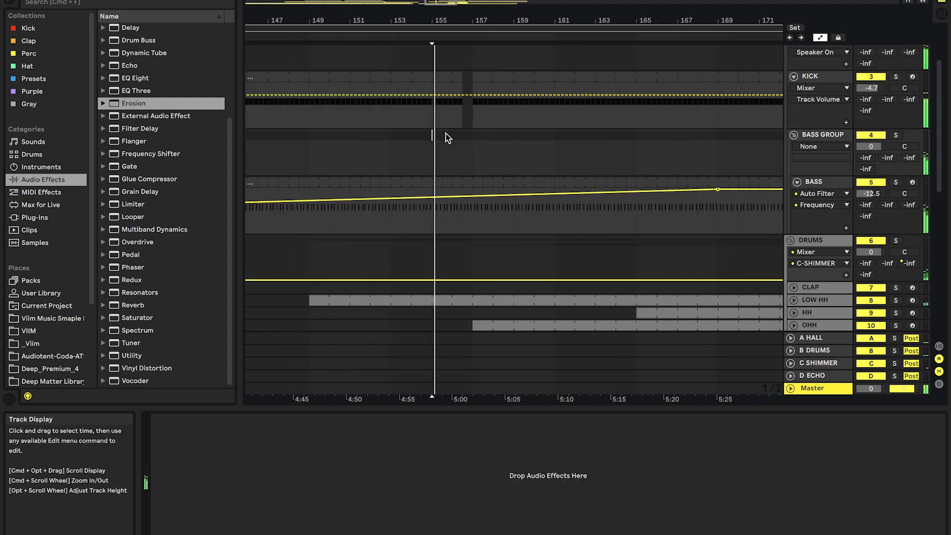
scroll(497, 147, down, 3)
scroll(497, 146, down, 2)
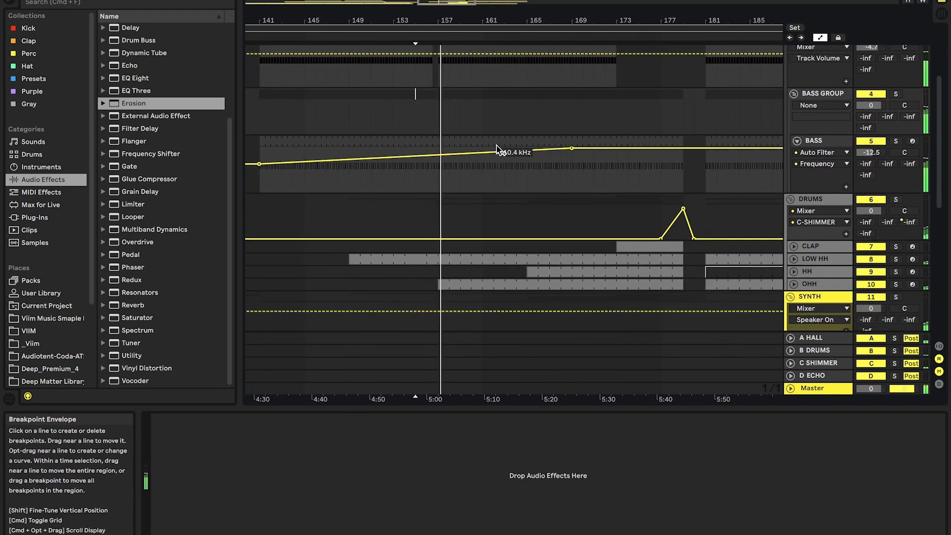
click(496, 146)
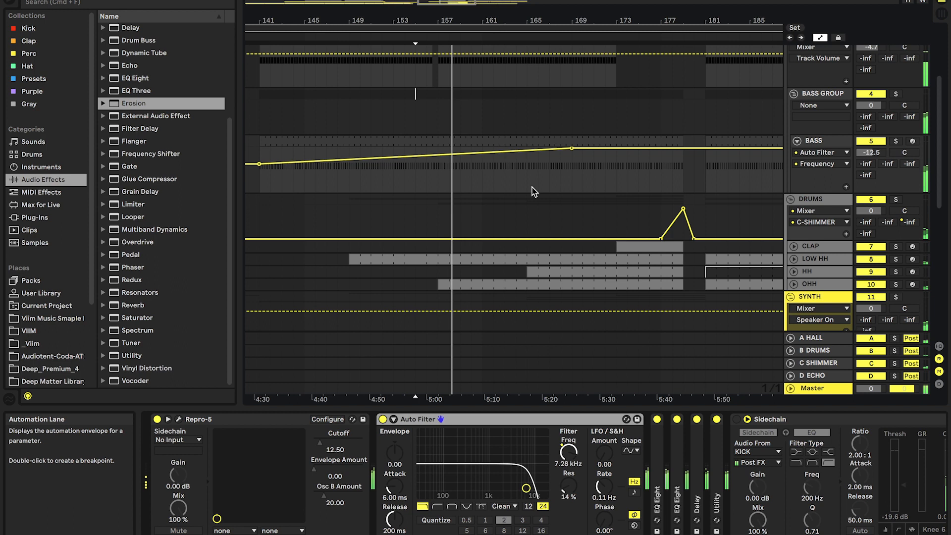
- Record Diva's Frequency movement on LEAD PLUCK from bar 173 to about bar 183, building up and dropping back around bar 181
scroll(471, 255, down, 5)
scroll(471, 255, right, 2)
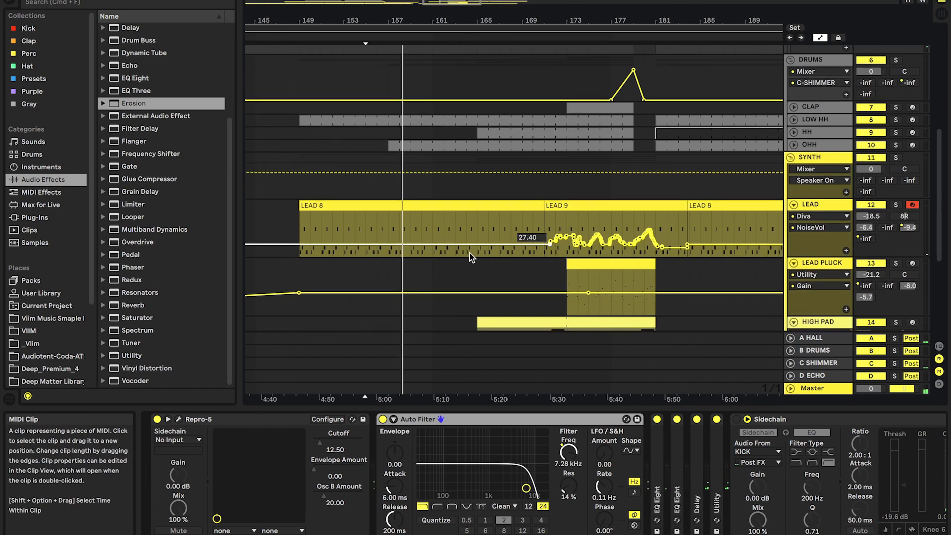
scroll(501, 119, up, 2)
scroll(556, 222, down, 3)
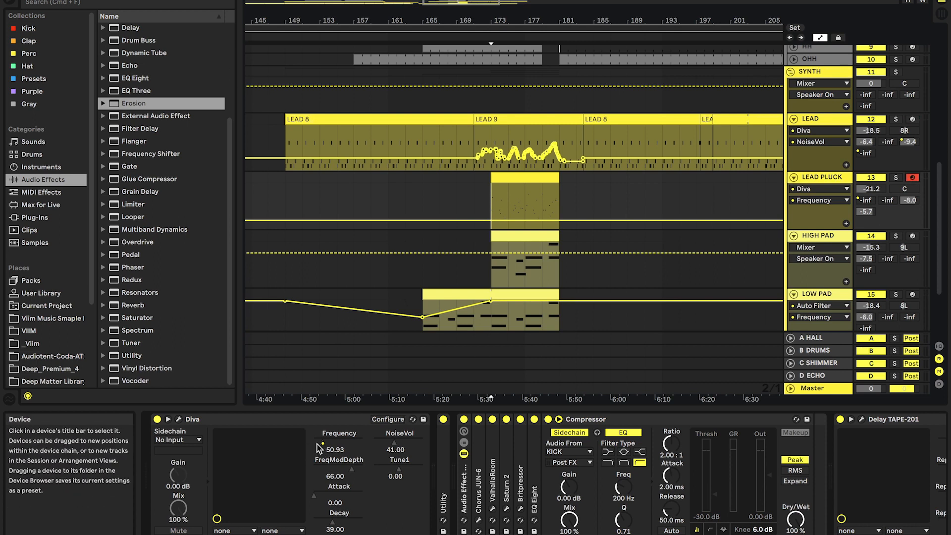
key(space)
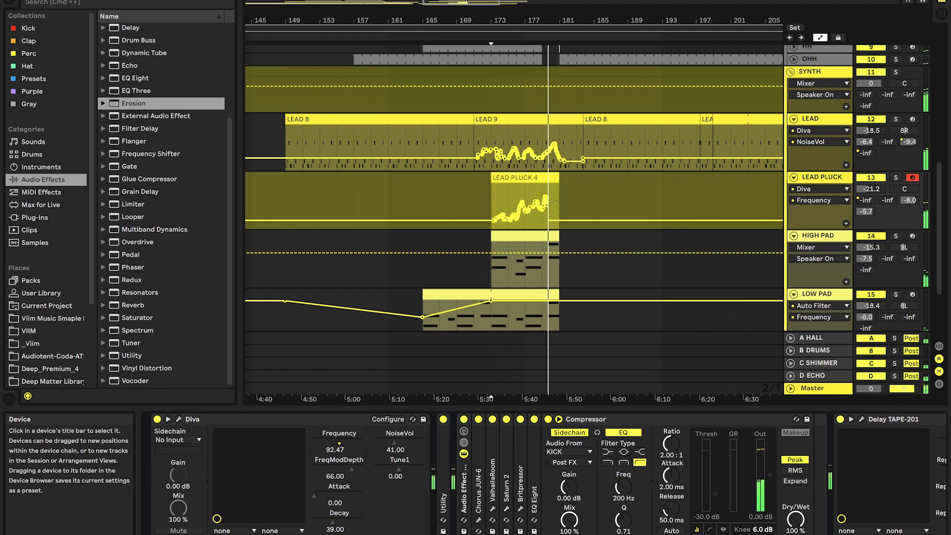
drag(343, 443, 326, 443)
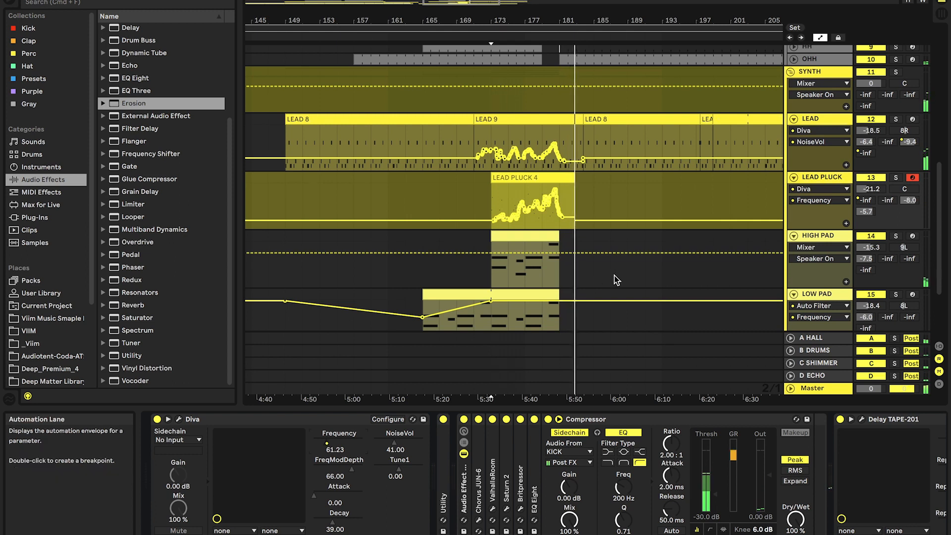
key(space)
- Shorten the final OHH clip to end at bar 189 and the final LOW HH clip to end at bar 209
scroll(563, 244, up, 2)
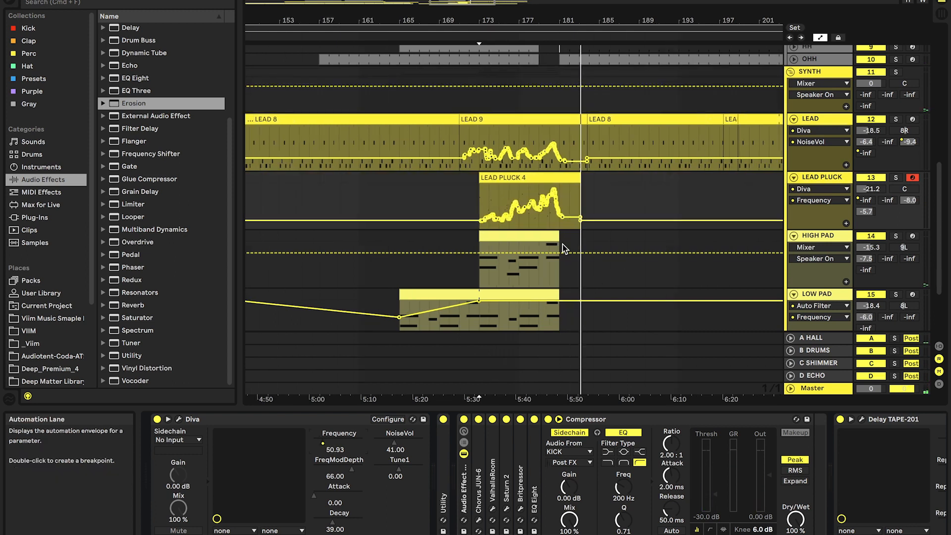
scroll(563, 248, down, 5)
scroll(564, 247, down, 3)
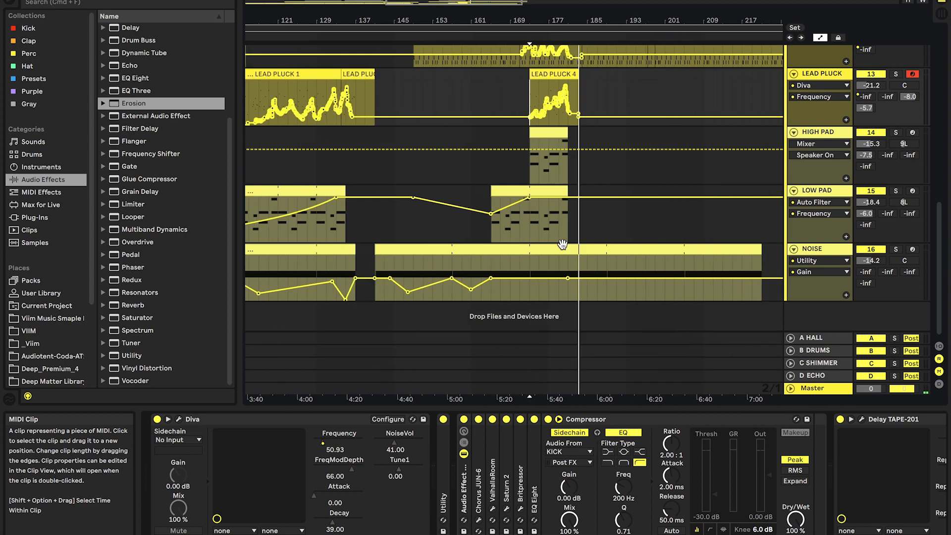
scroll(721, 269, up, 5)
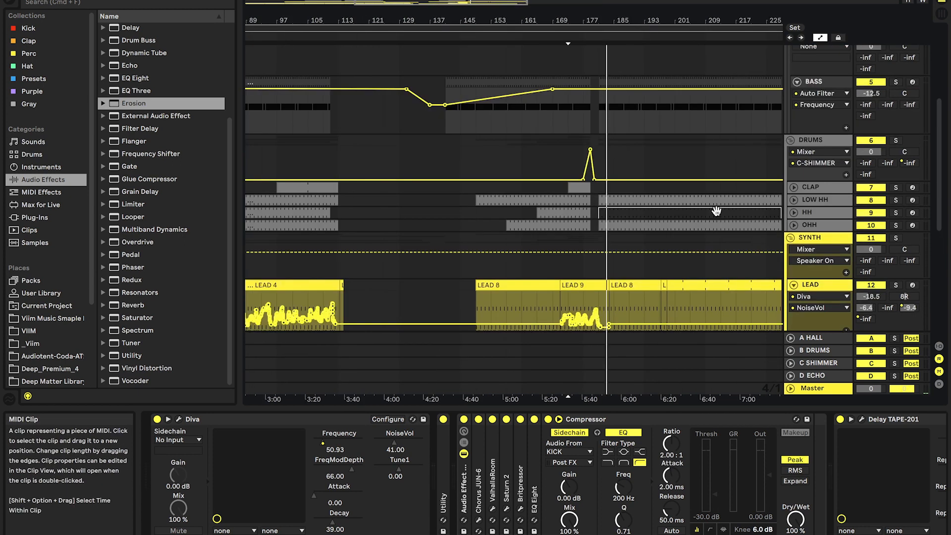
scroll(717, 210, down, 2)
drag(730, 190, 638, 190)
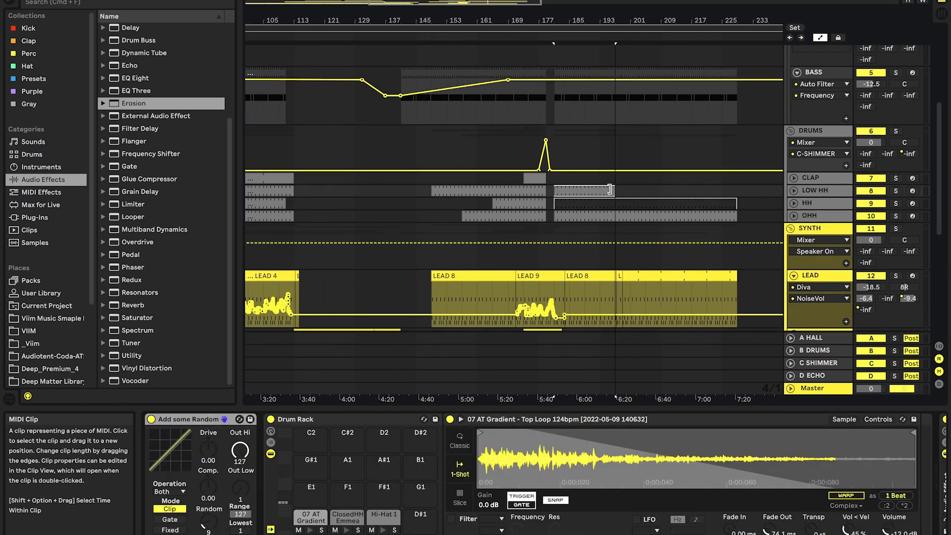
scroll(605, 189, up, 2)
drag(753, 214, 649, 214)
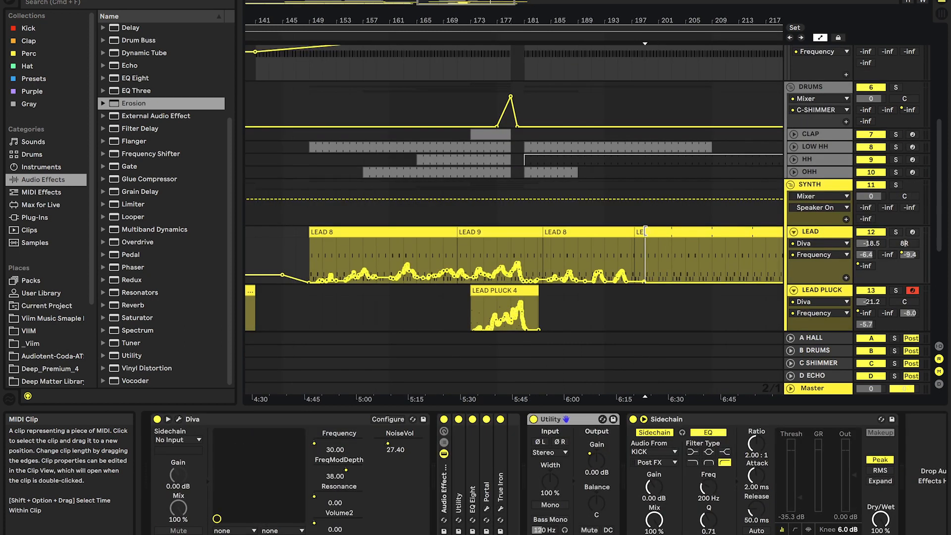
- Remove the LEAD clips after about bar 199 and extend the LOW HH clip to the end of the HH clip at bar 229
drag(646, 233, 720, 234)
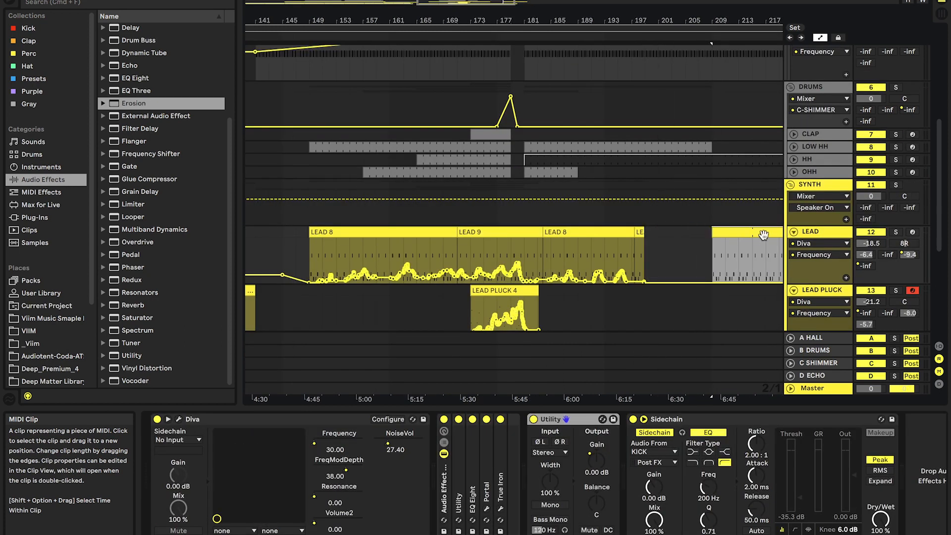
scroll(764, 235, up, 2)
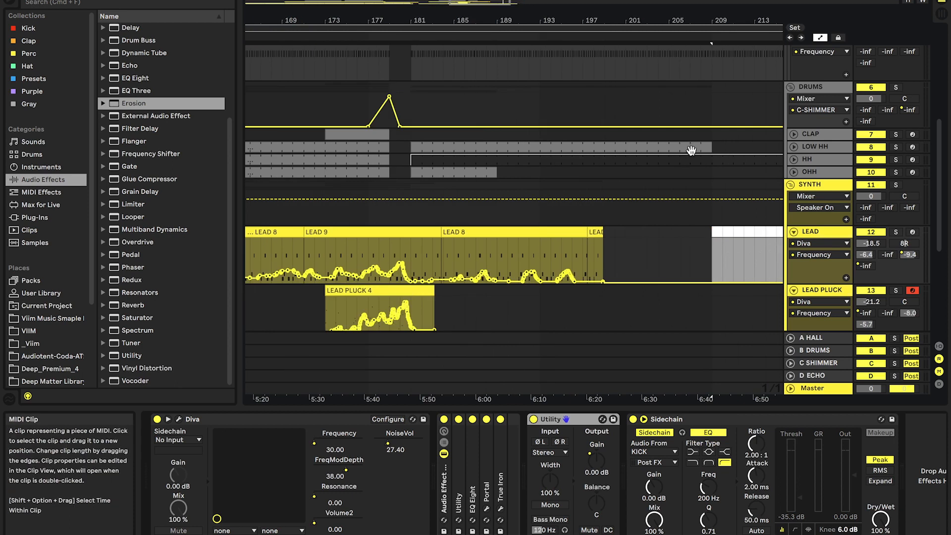
click(691, 150)
scroll(688, 147, down, 3)
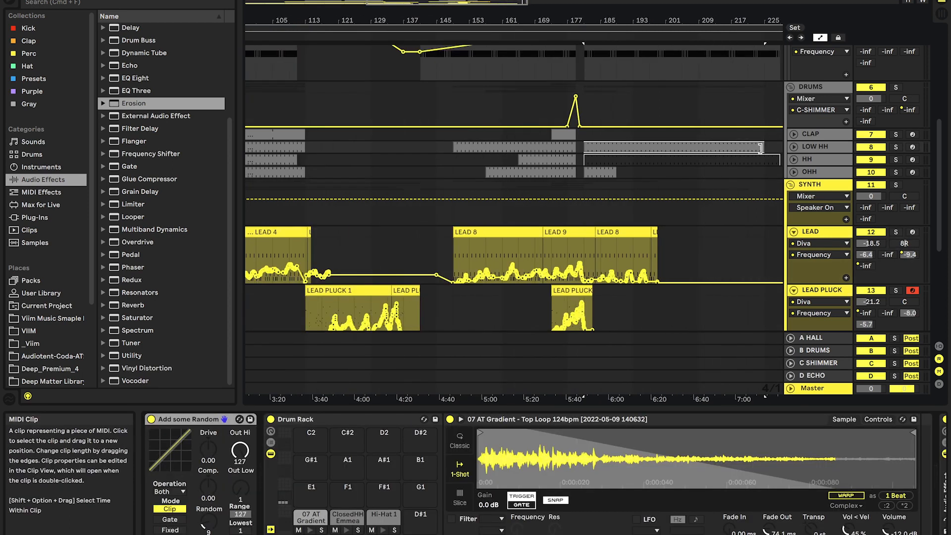
scroll(606, 188, right, 5)
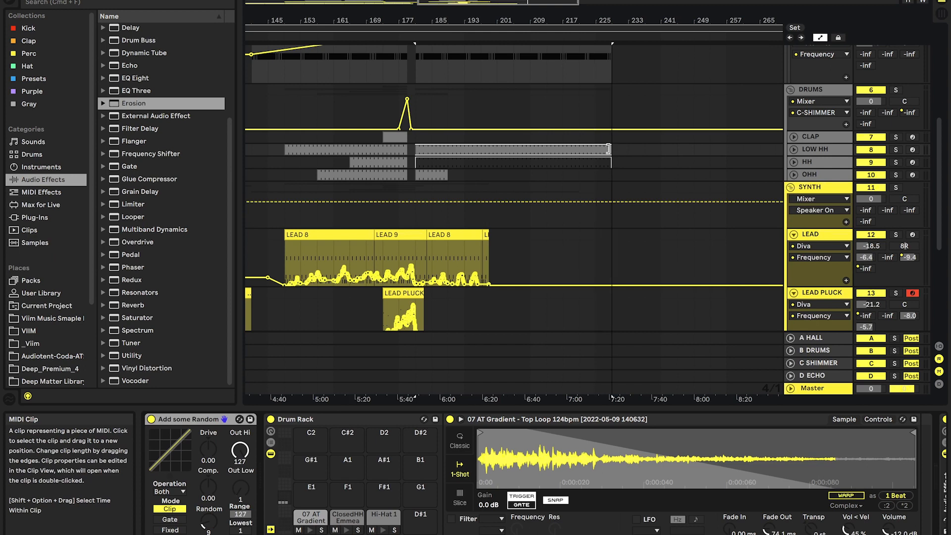
scroll(610, 146, up, 3)
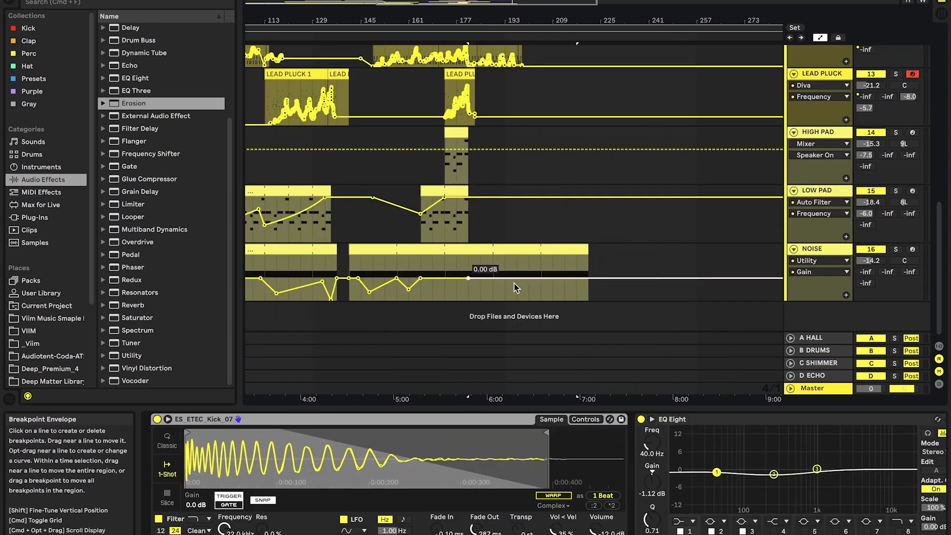
- Fade the NOISE track's Utility Gain automation from bar 181 down to about -50.8 dB at the clip's end around bar 221
click(528, 280)
click(583, 282)
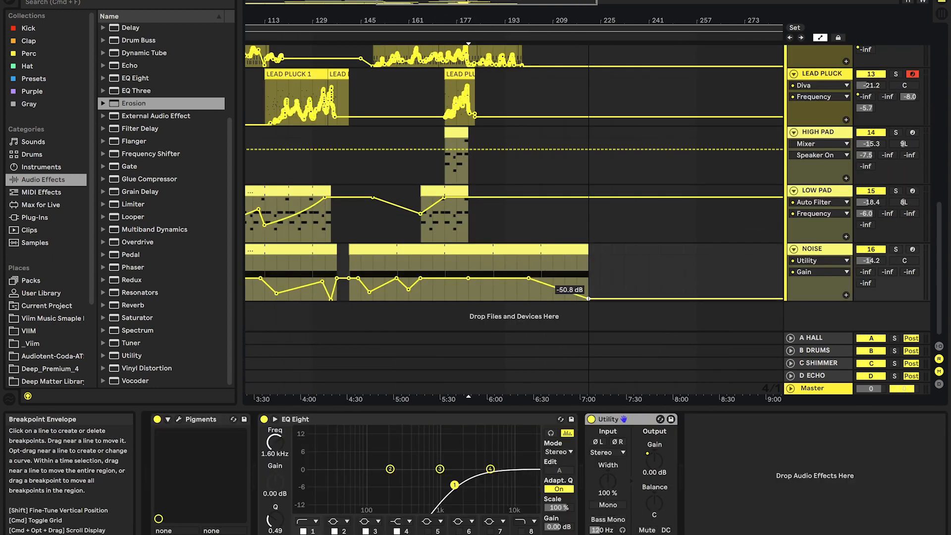
click(528, 279)
key(minus)
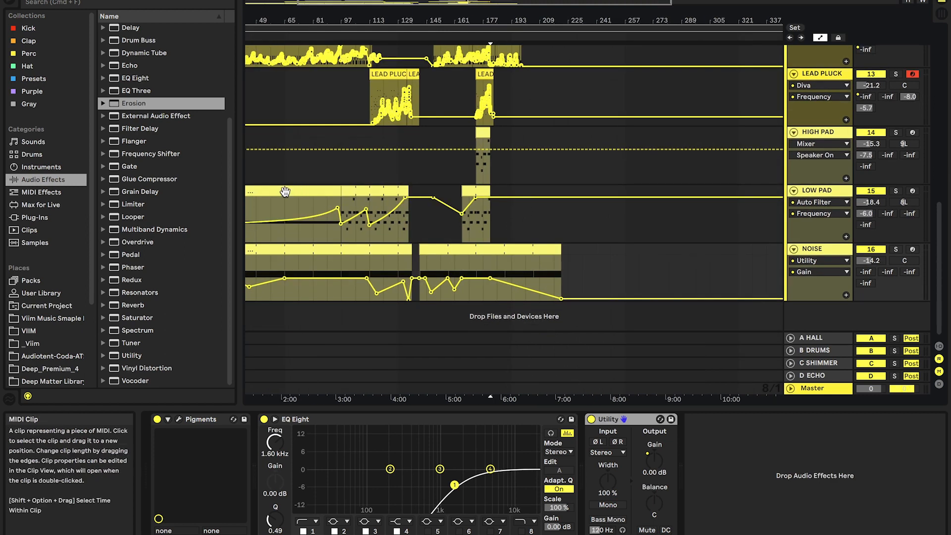
- Copy the long early LOW PAD clip to bar 181 and clear the Auto Filter Frequency automation over the copy
drag(284, 192, 609, 207)
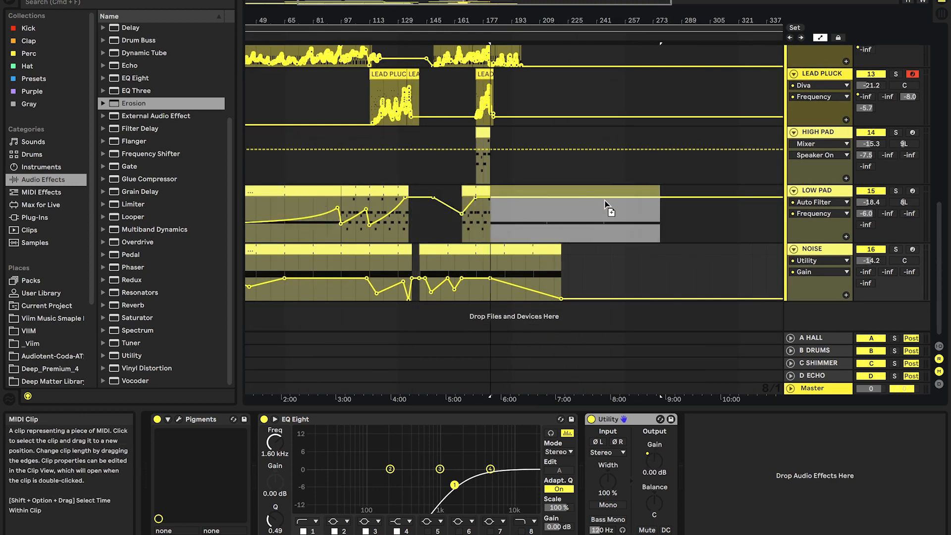
click(704, 218)
drag(696, 218, 481, 214)
key(Delete)
- Trim the copied LOW PAD clip to end at bar 217 and shape its Auto Filter Frequency to drop at bar 181 and fall gradually until the end
key(plus)
key(minus)
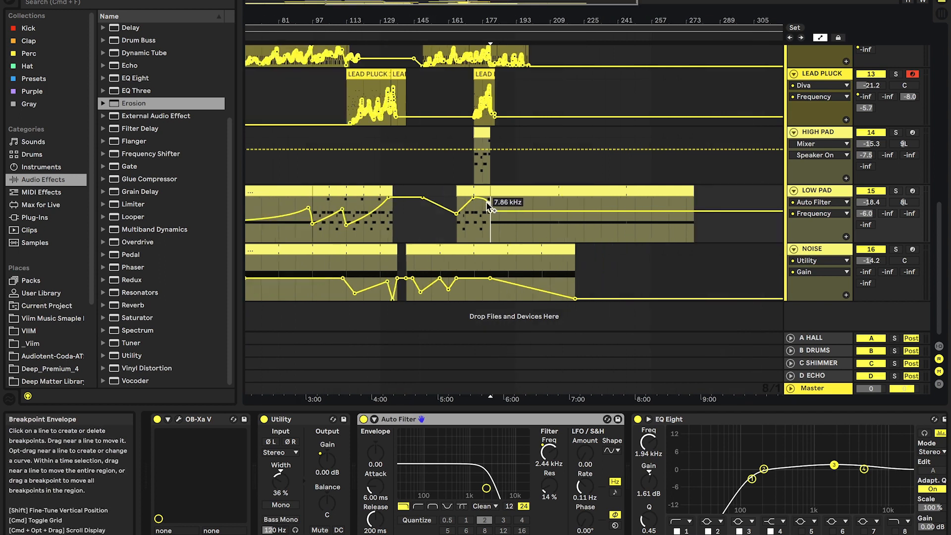
drag(632, 212, 638, 221)
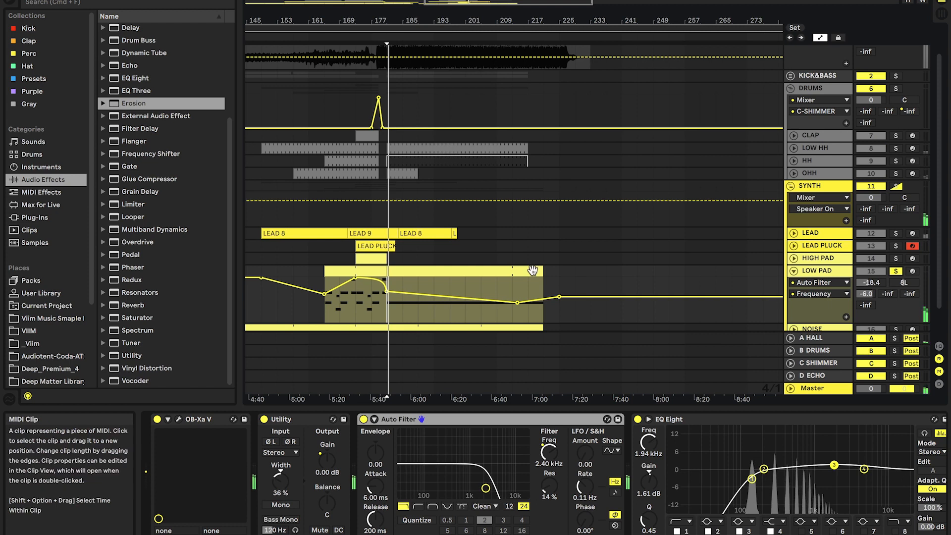
drag(541, 269, 521, 269)
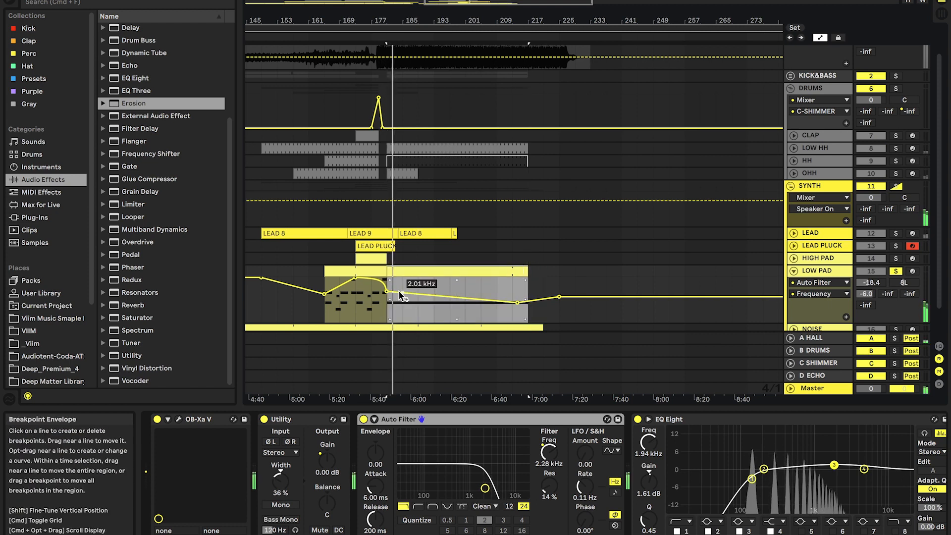
drag(387, 291, 389, 300)
drag(518, 303, 528, 307)
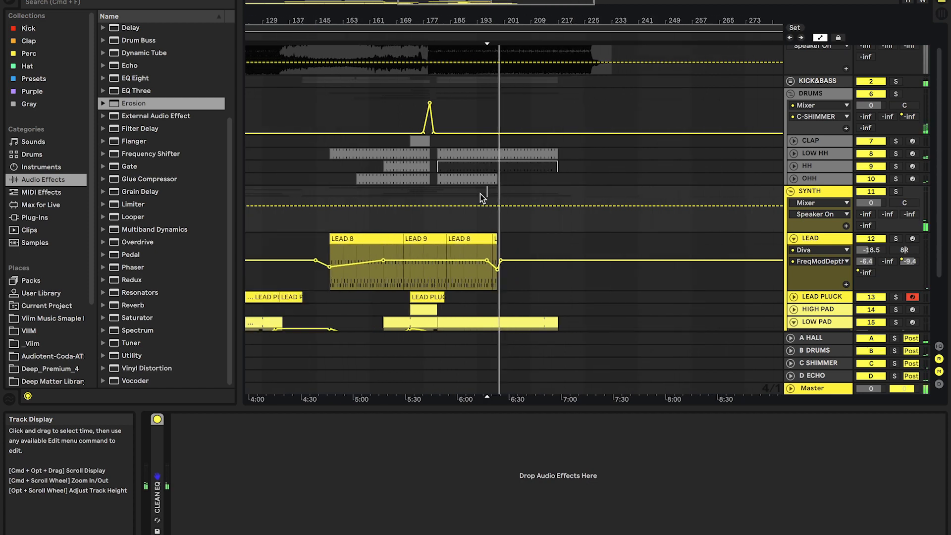
- Collapse the LOW PAD track's automation lane
scroll(485, 199, down, 4)
scroll(488, 203, down, 1)
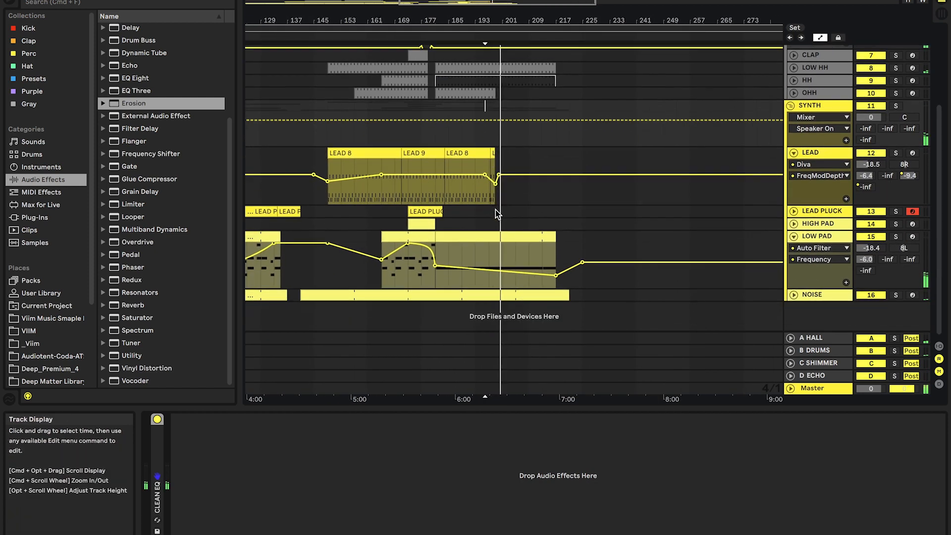
click(794, 236)
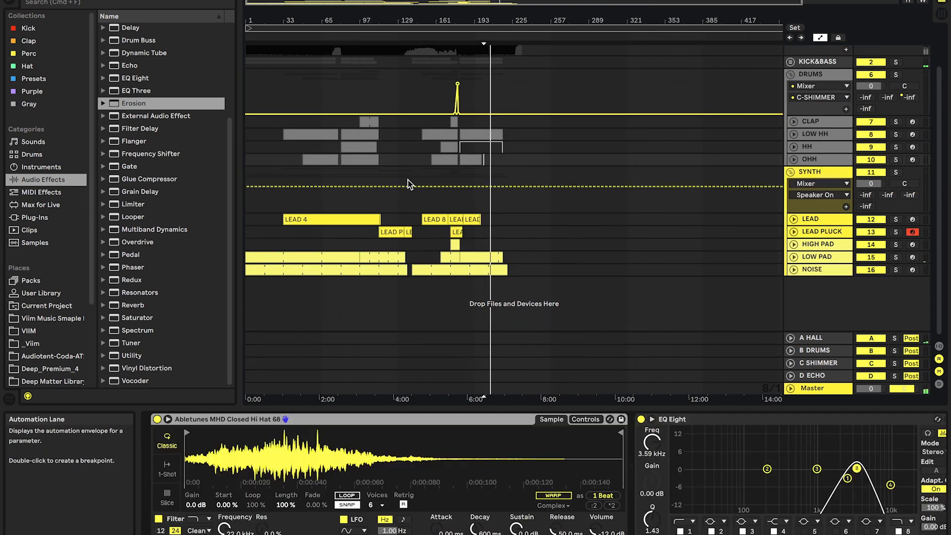
scroll(499, 109, up, 3)
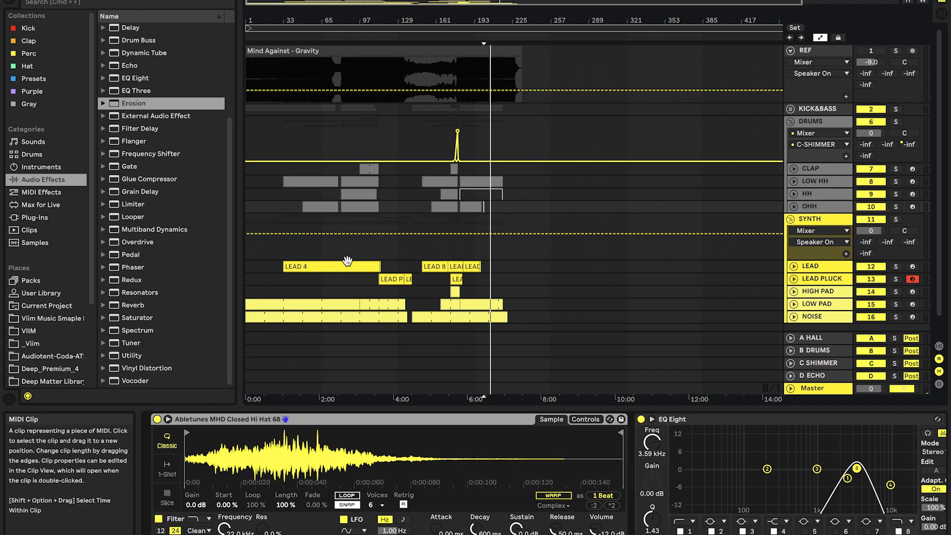
- Unfold the LEAD track and examine its Diva FreqModDepth automation from bar 33 along with its device chain
click(818, 266)
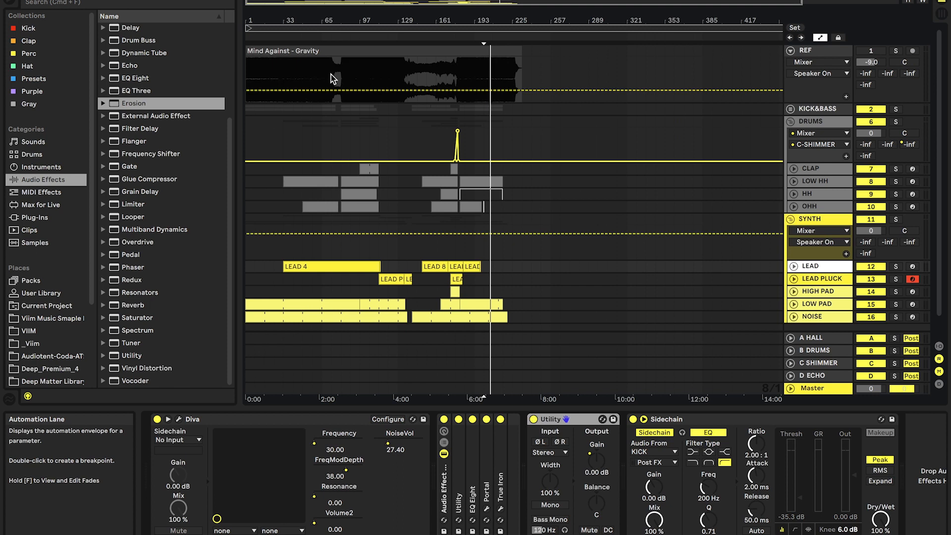
click(306, 269)
click(794, 267)
click(282, 327)
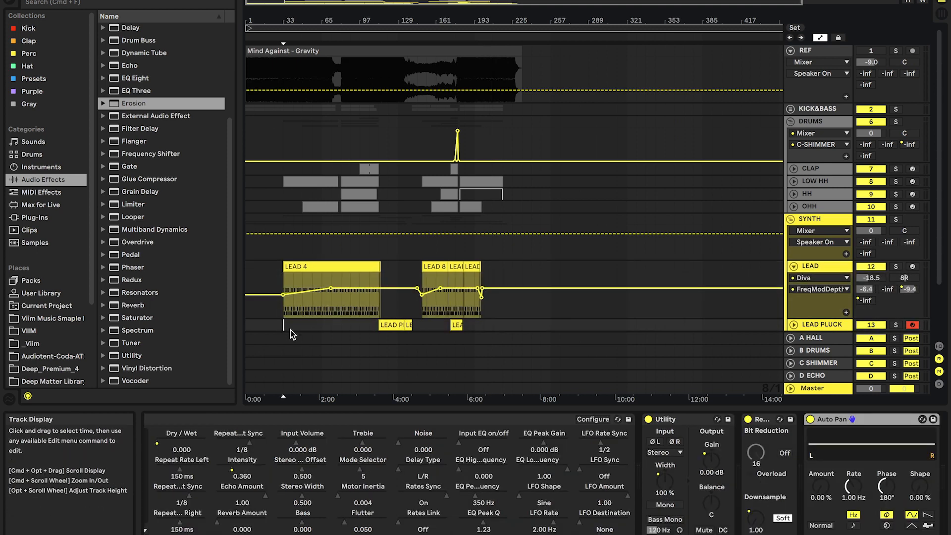
click(835, 268)
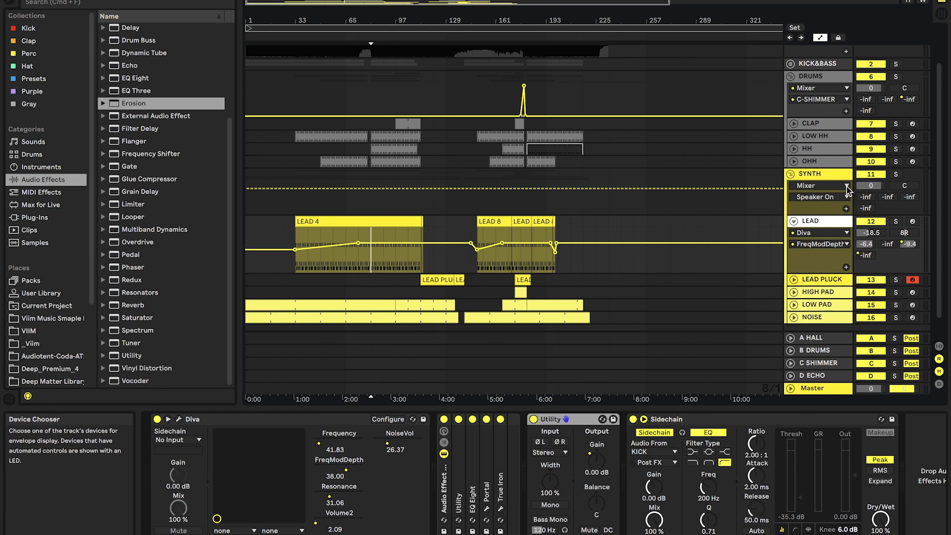
- Collapse the LEAD track and fold the SYNTH group
scroll(851, 222, up, 2)
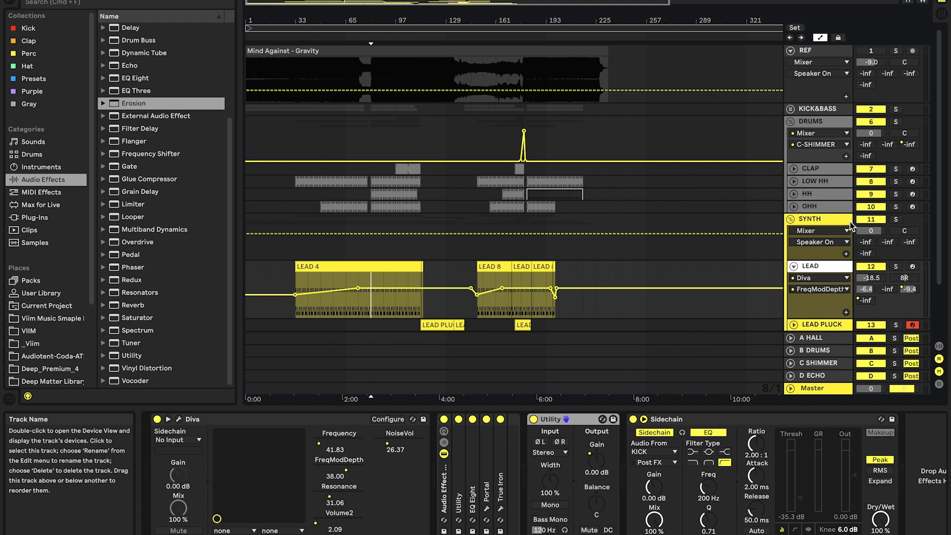
scroll(464, 167, down, 3)
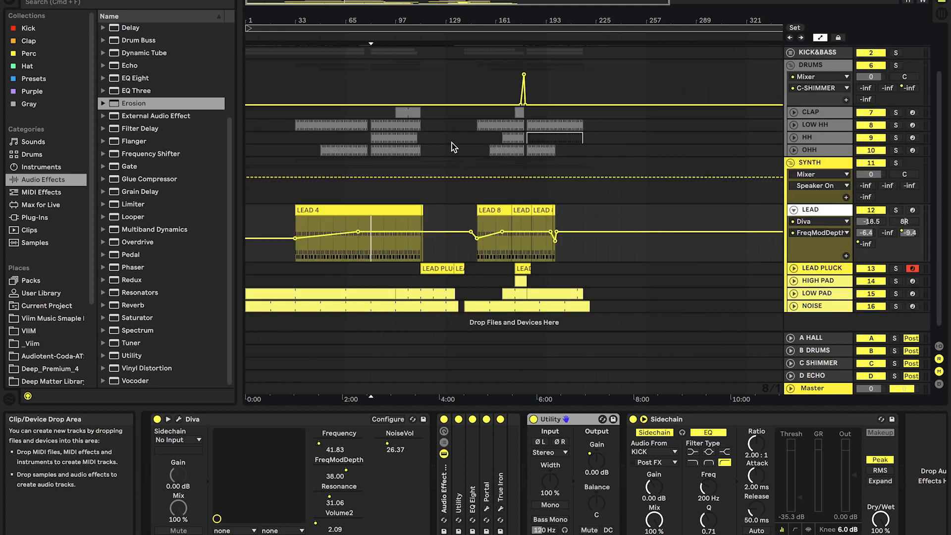
drag(246, 21, 246, 31)
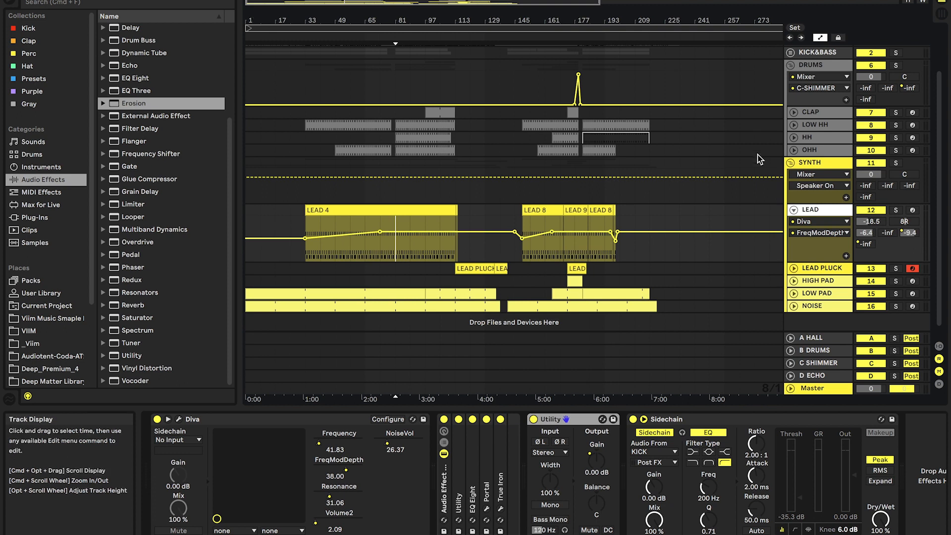
click(794, 209)
click(802, 162)
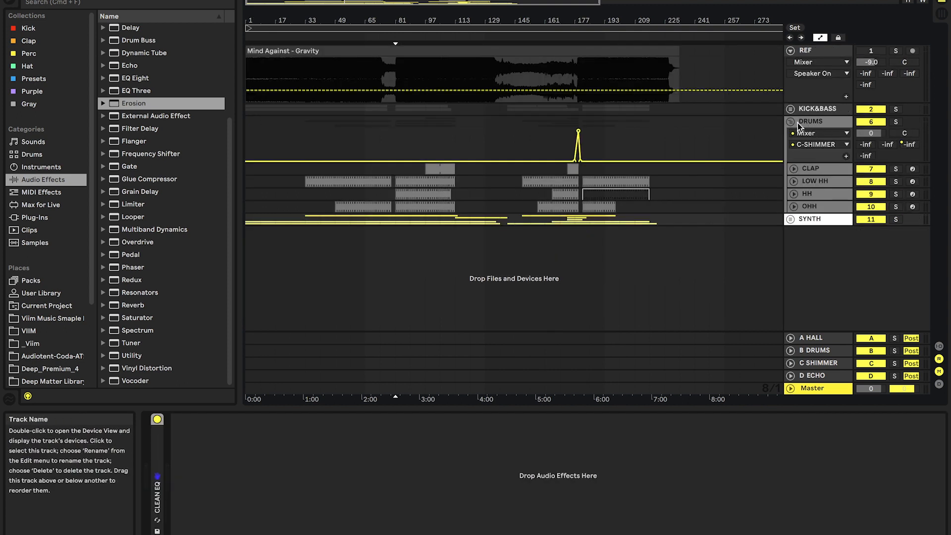